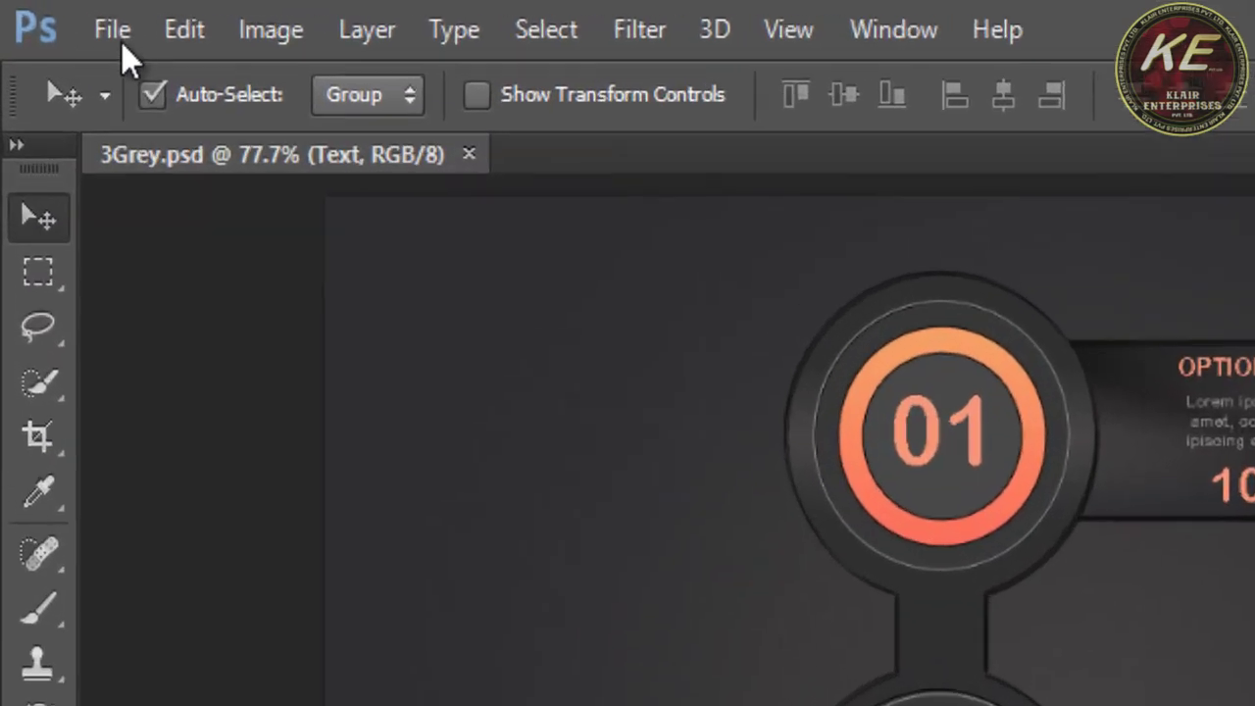
- Create a new 800×600 px, 72 ppi RGB document with a white background
left_click(96, 27)
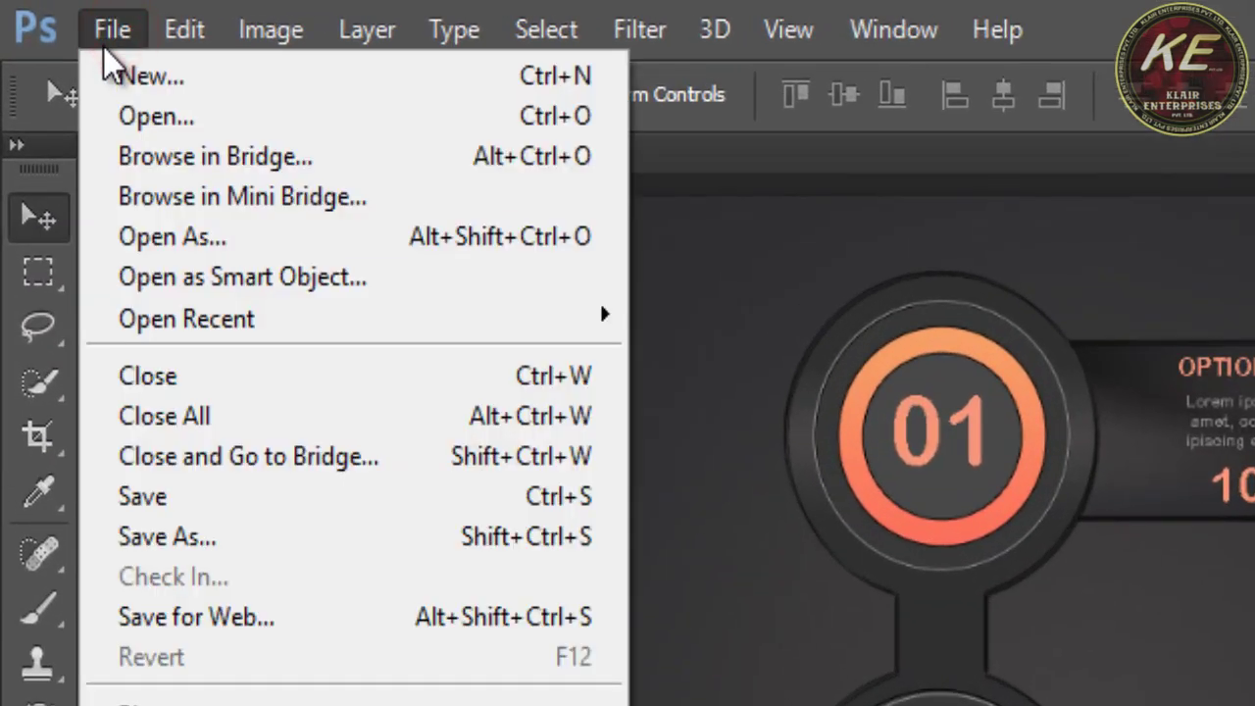
left_click(294, 76)
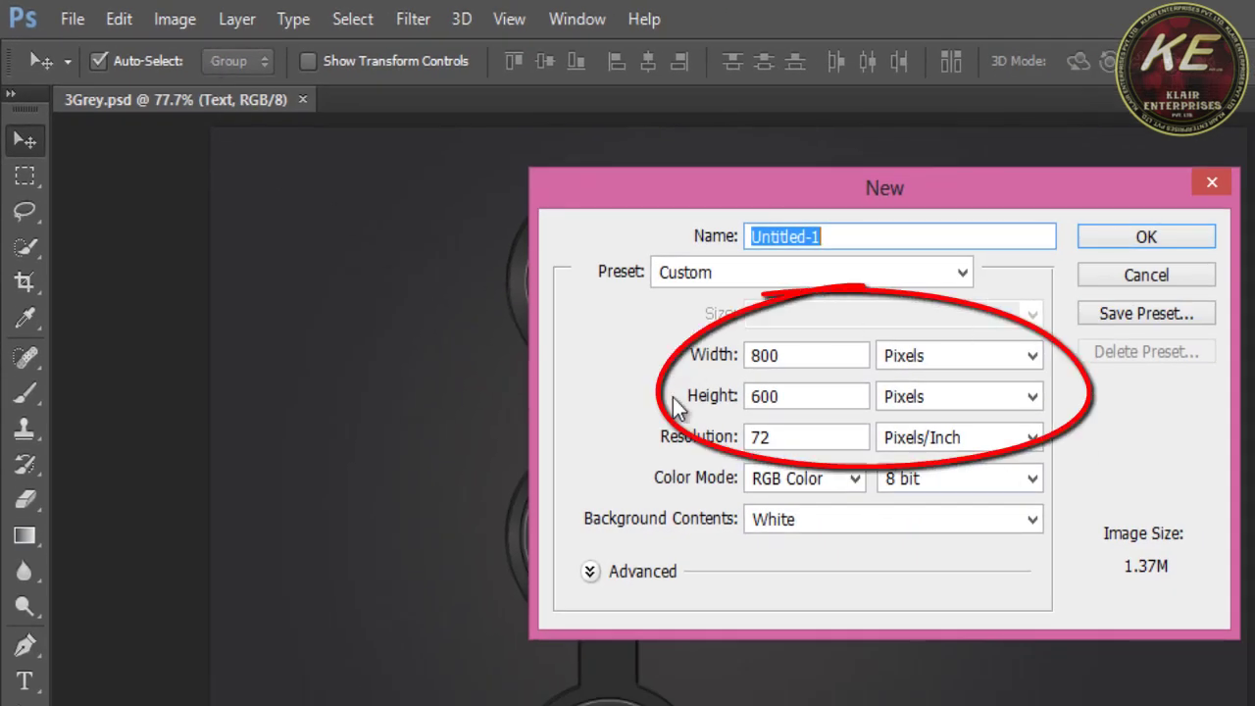
left_click(1139, 238)
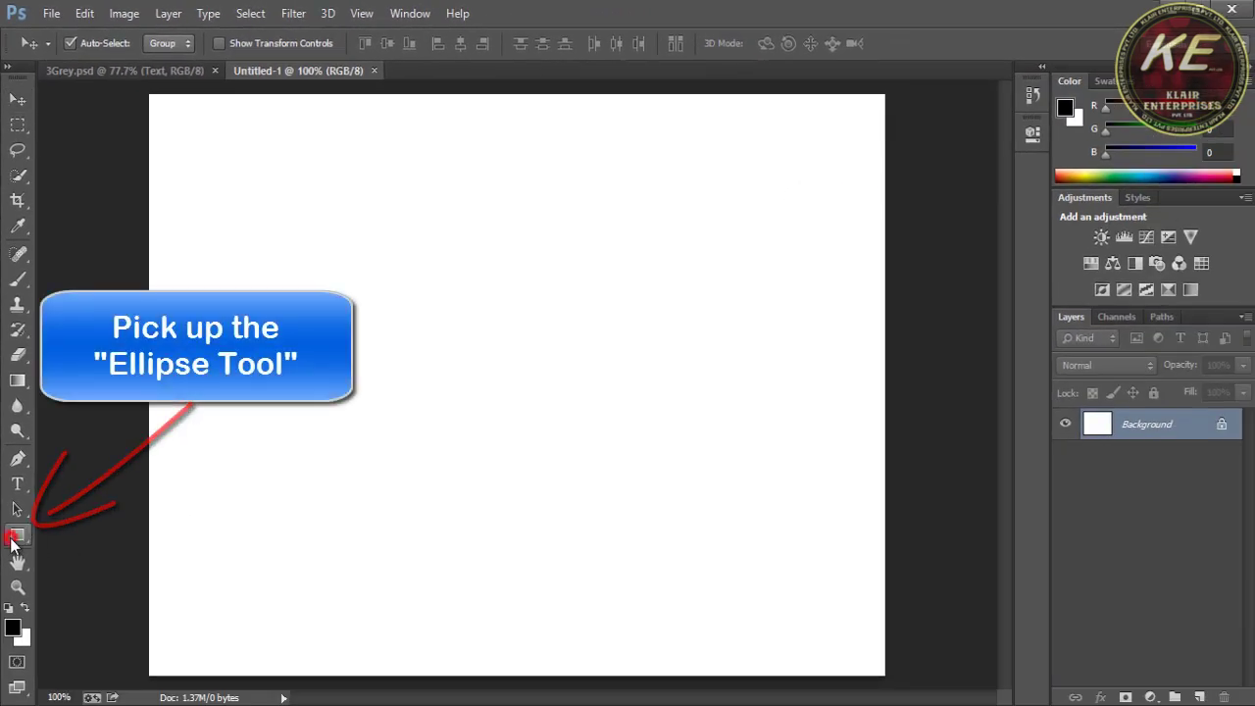
- Draw a 76 px circle near the top-left with the Ellipse Tool and fill it 80% grey
left_click(13, 538)
left_click(109, 574)
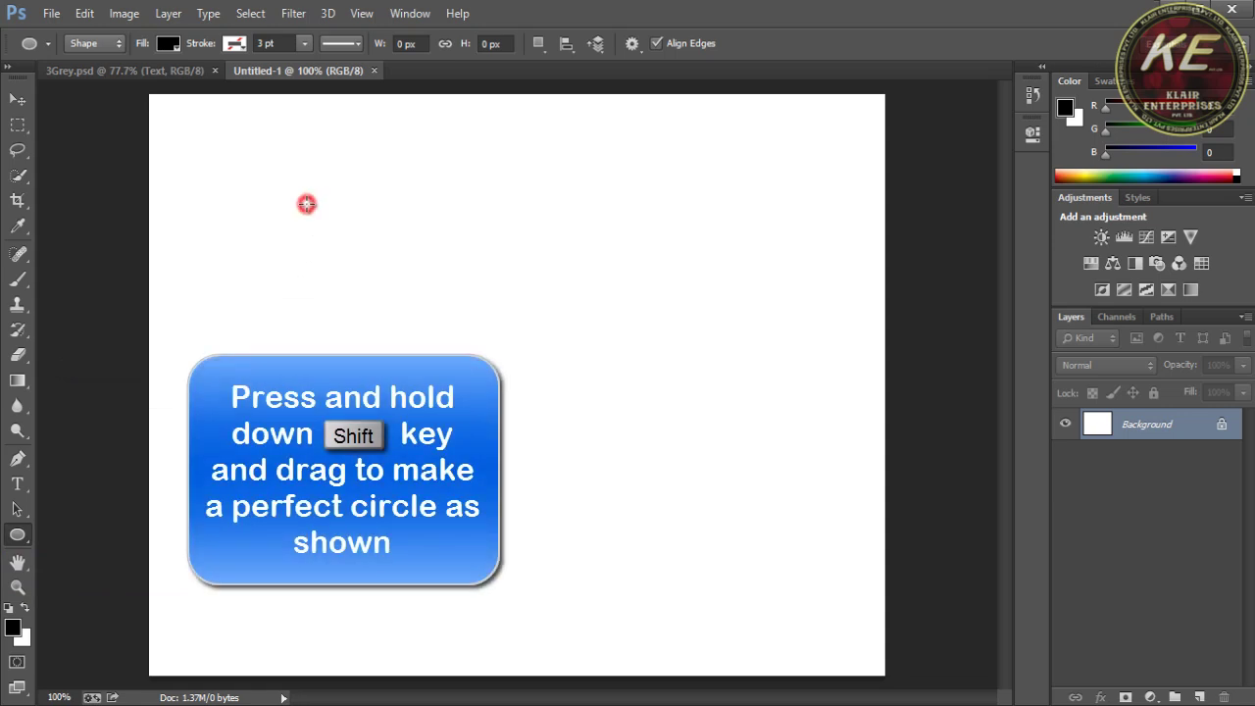
left_click_drag(307, 204, 380, 278)
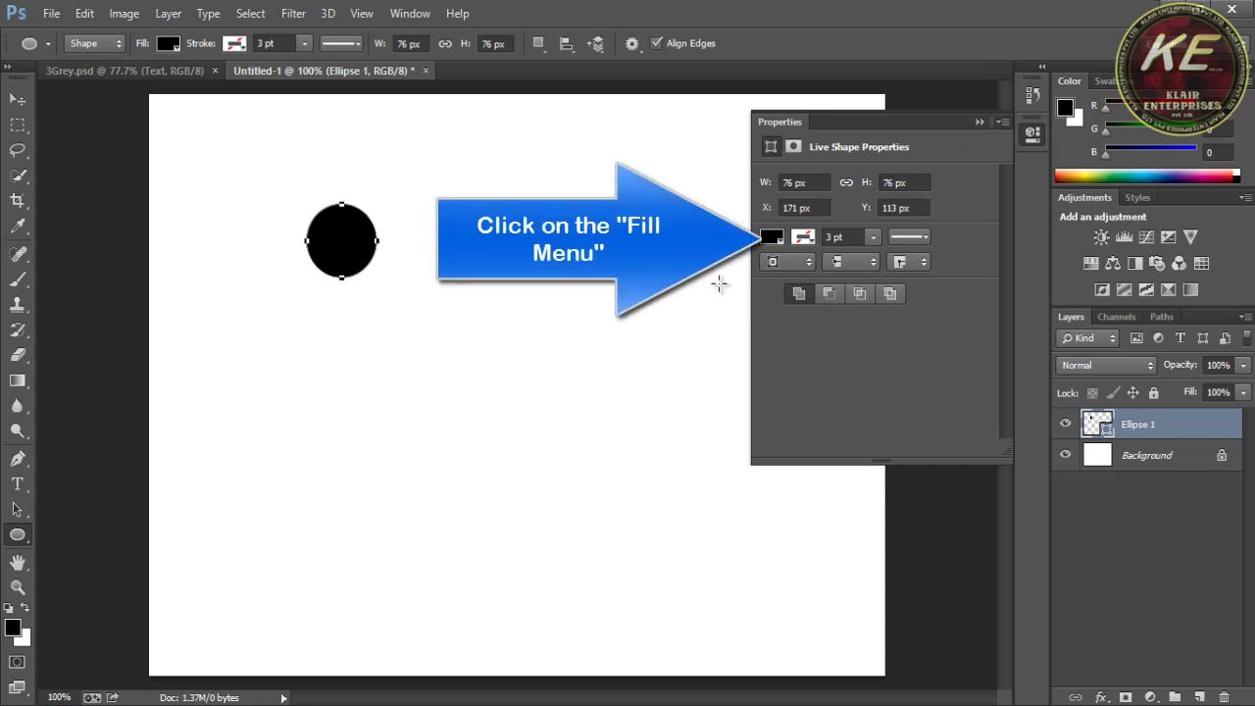
left_click(772, 238)
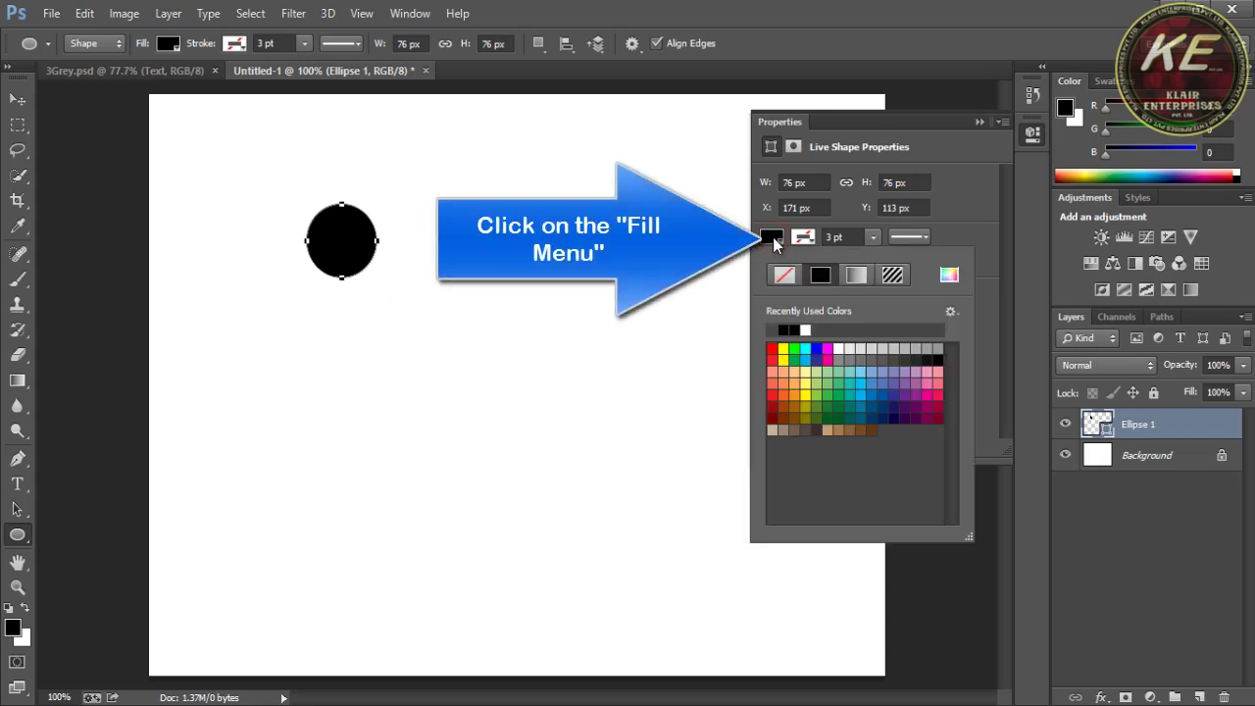
left_click(899, 351)
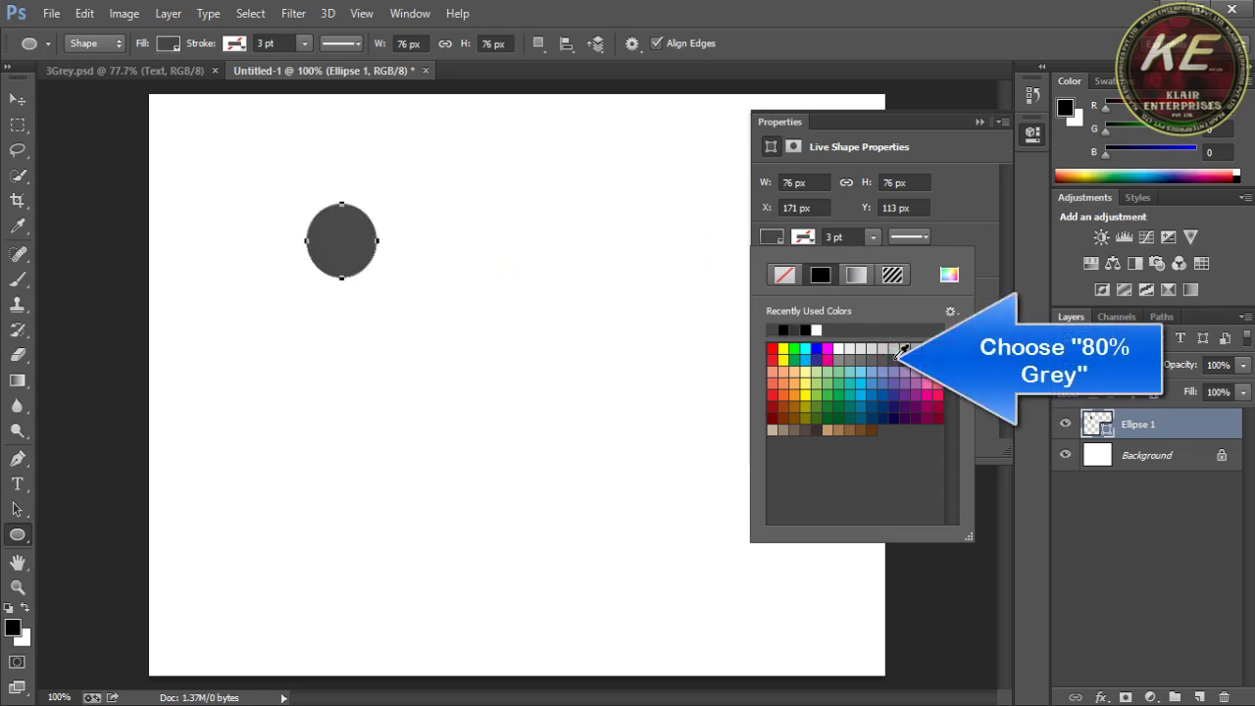
left_click(977, 121)
left_click(976, 121)
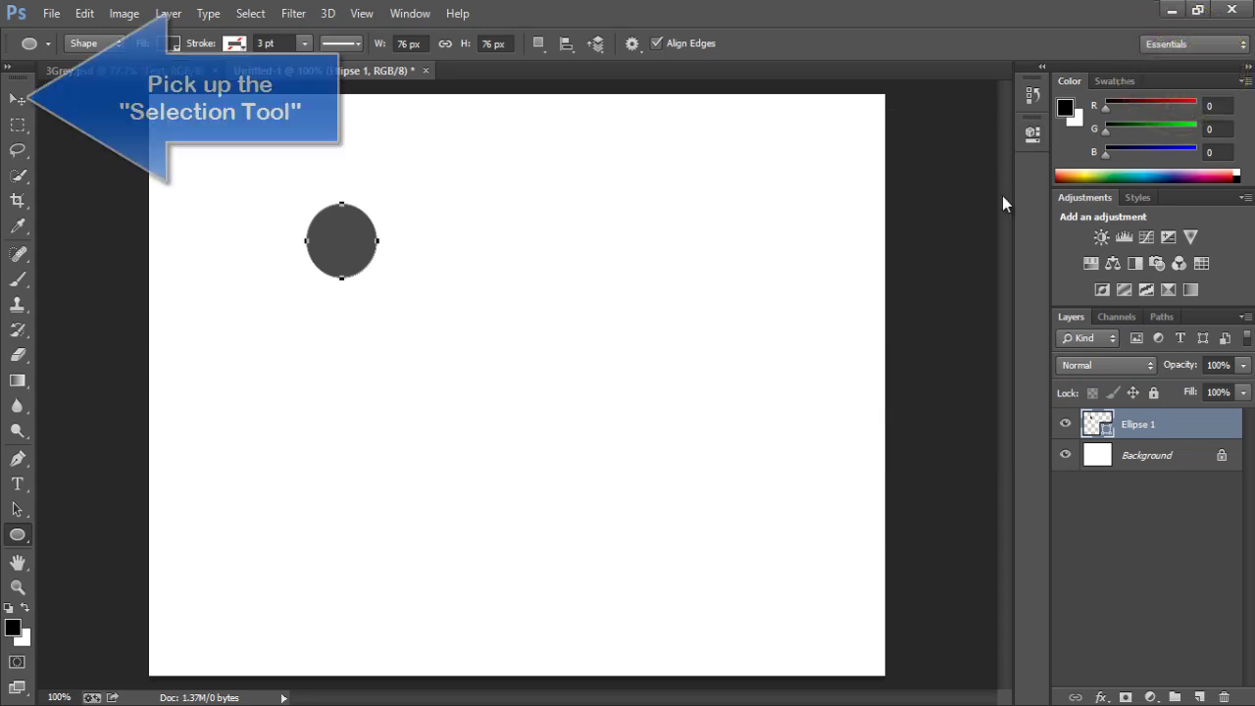
- Duplicate the circle, place the copy below Ellipse 1, and enlarge it evenly around its centre
left_click(17, 99)
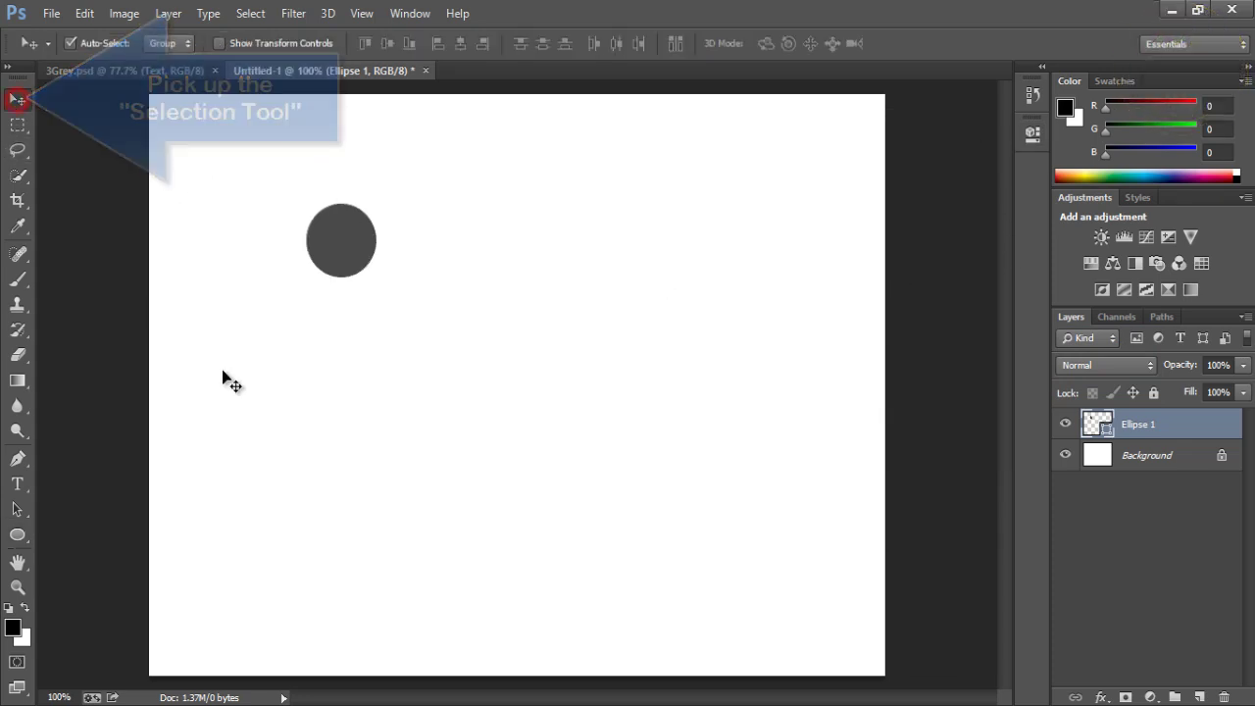
key("ctrl+j")
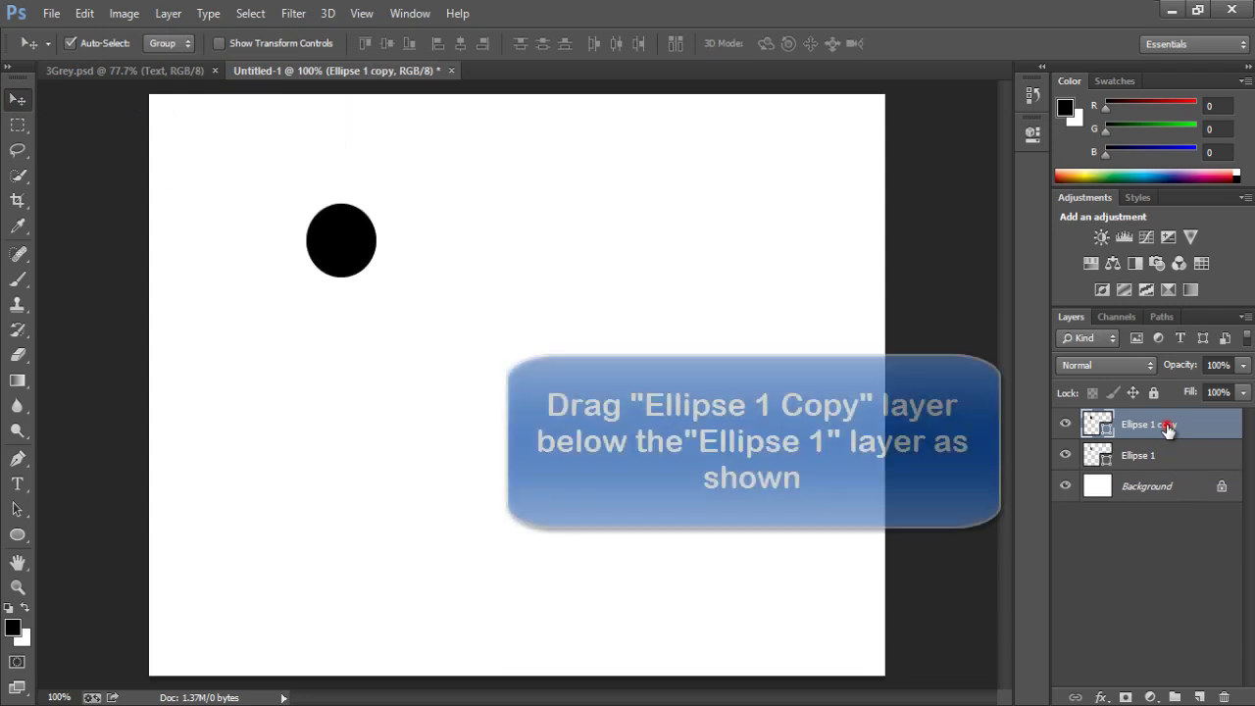
left_click(1168, 429)
left_click_drag(1168, 433, 1174, 469)
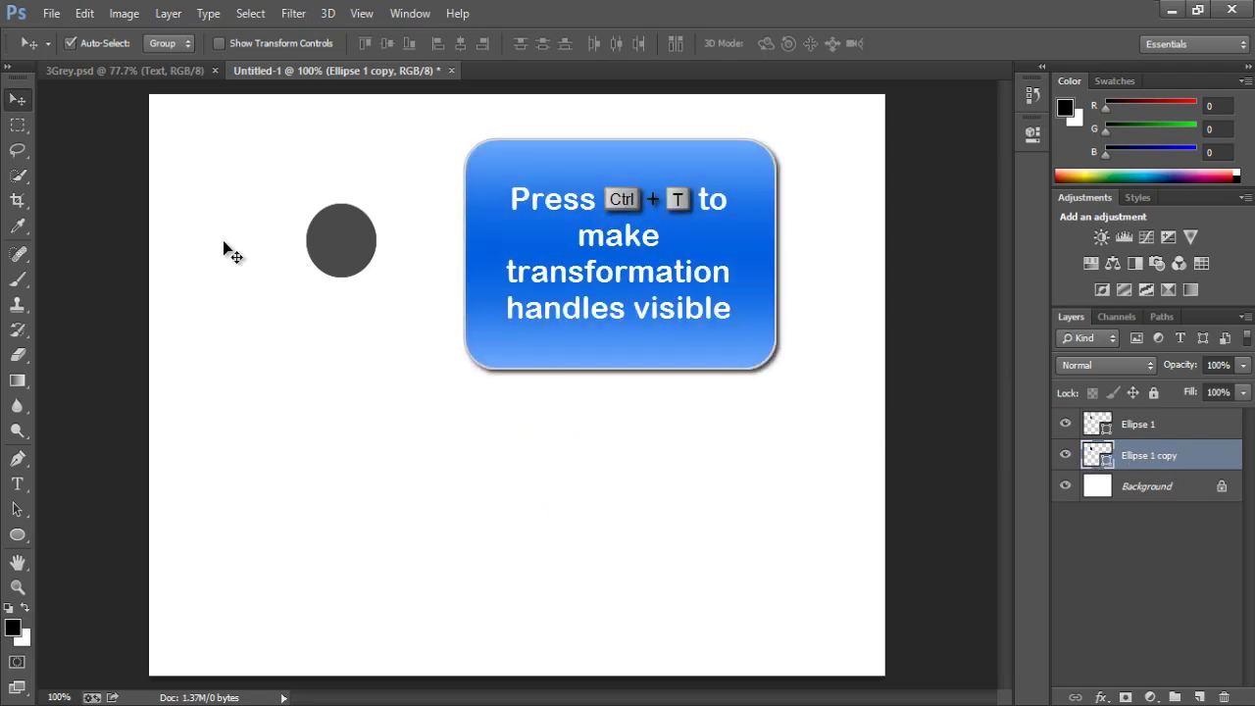
key("ctrl+t")
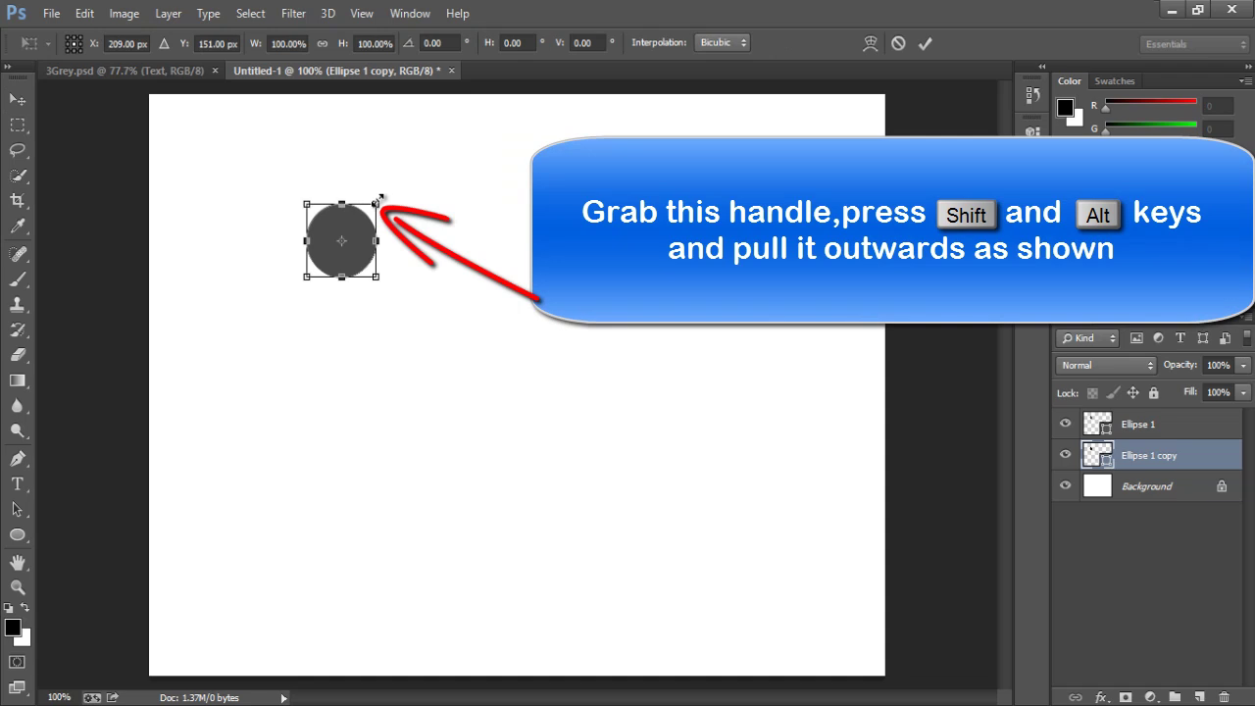
left_click_drag(381, 199, 395, 193)
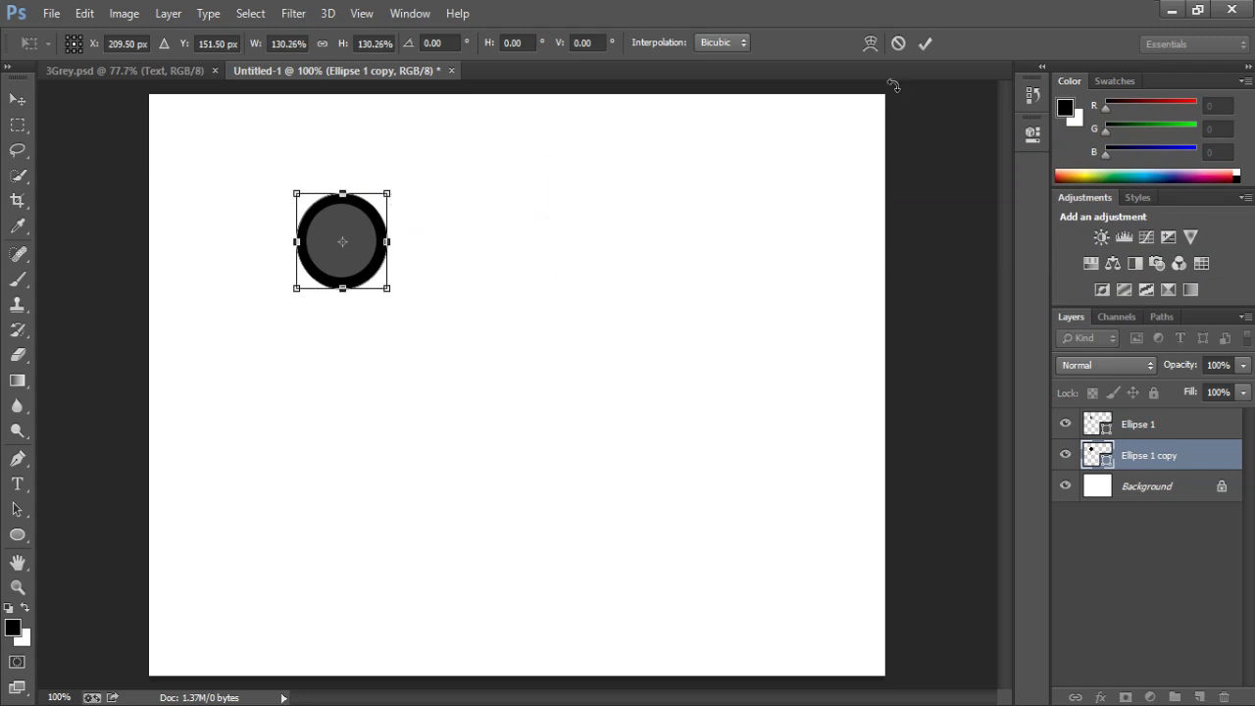
left_click(926, 43)
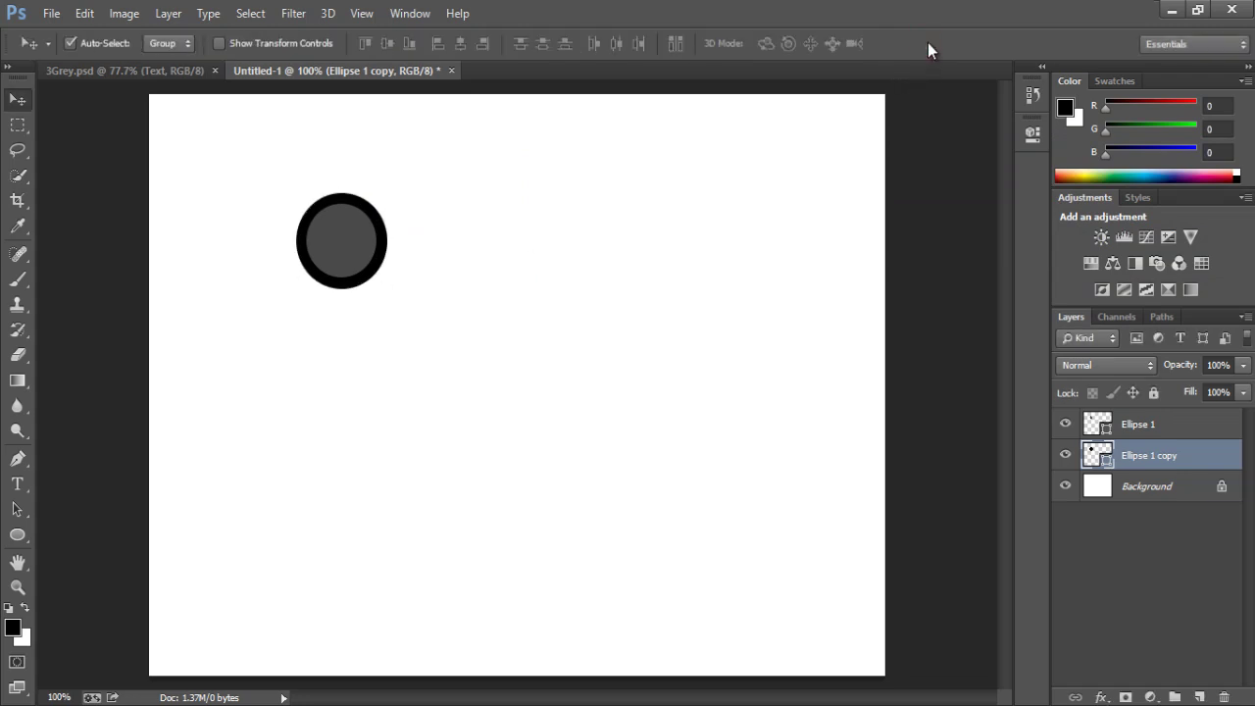
- Rename the copy layer Orange and the original layer Central Grey
double_click(1162, 456)
type("Orange")
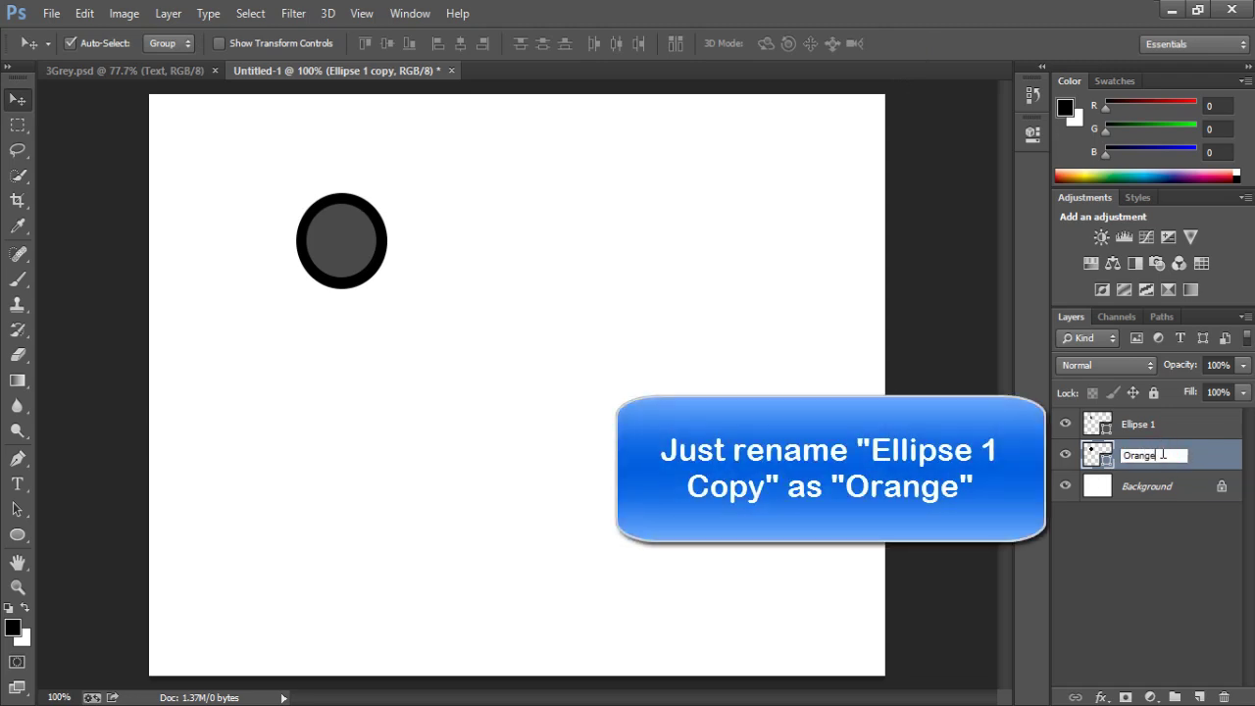
key("Return")
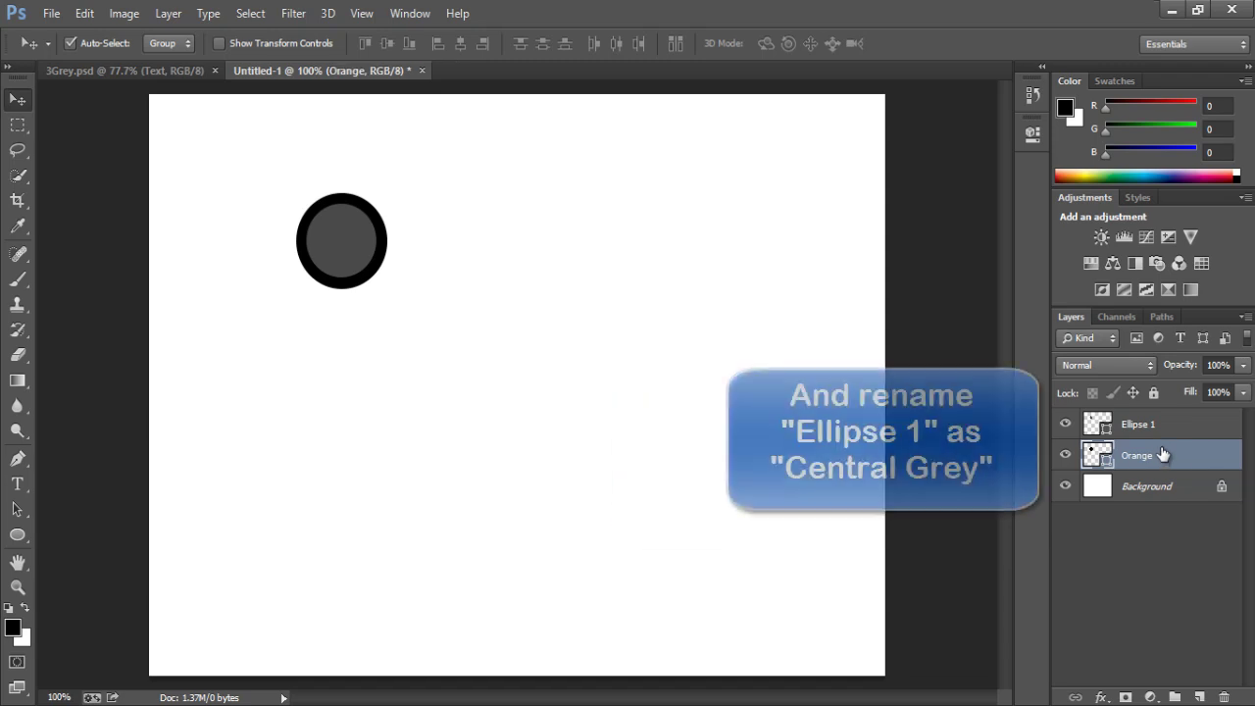
double_click(1142, 427)
type("Central Grey")
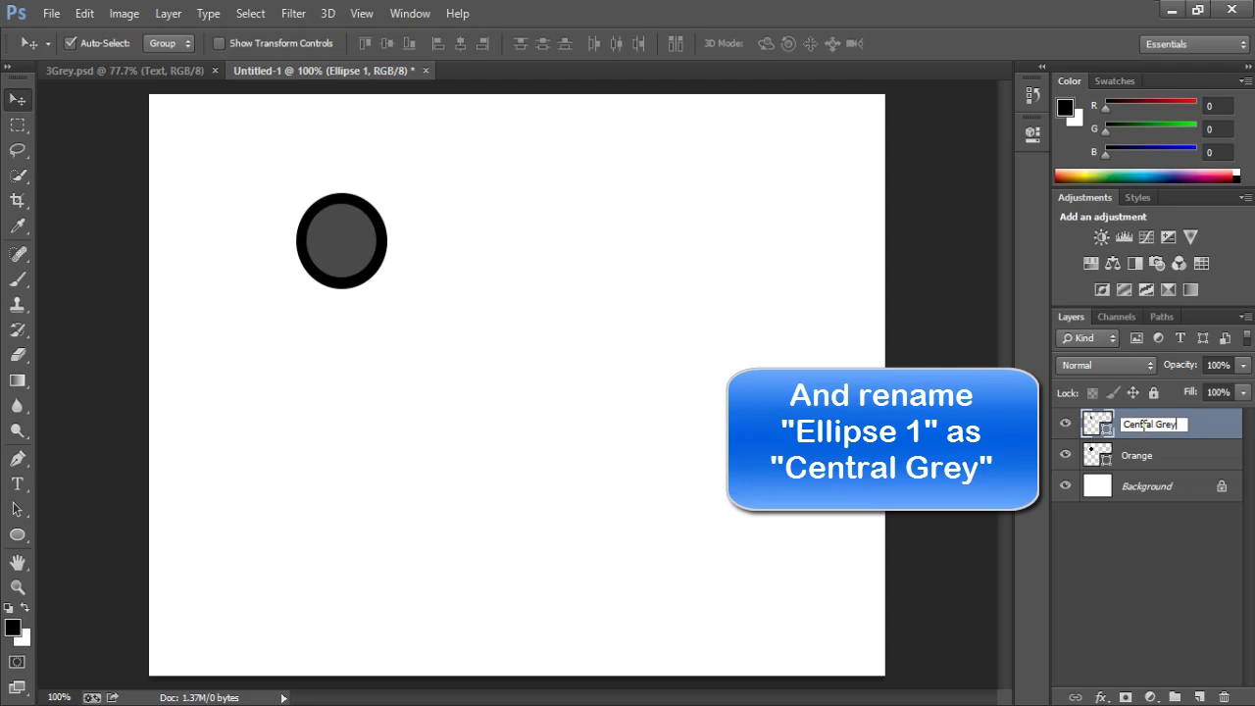
key("Return")
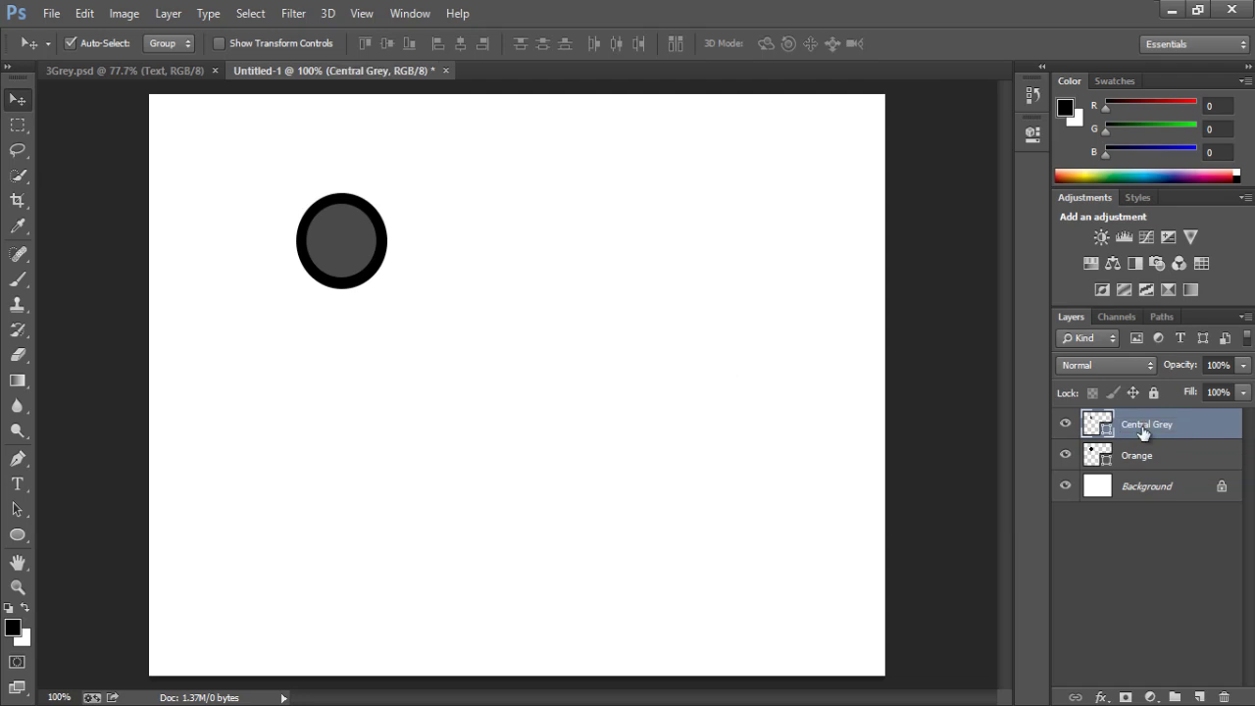
- Switch the Orange layer's fill to a gradient with left stop #fc725d
left_click(1144, 462)
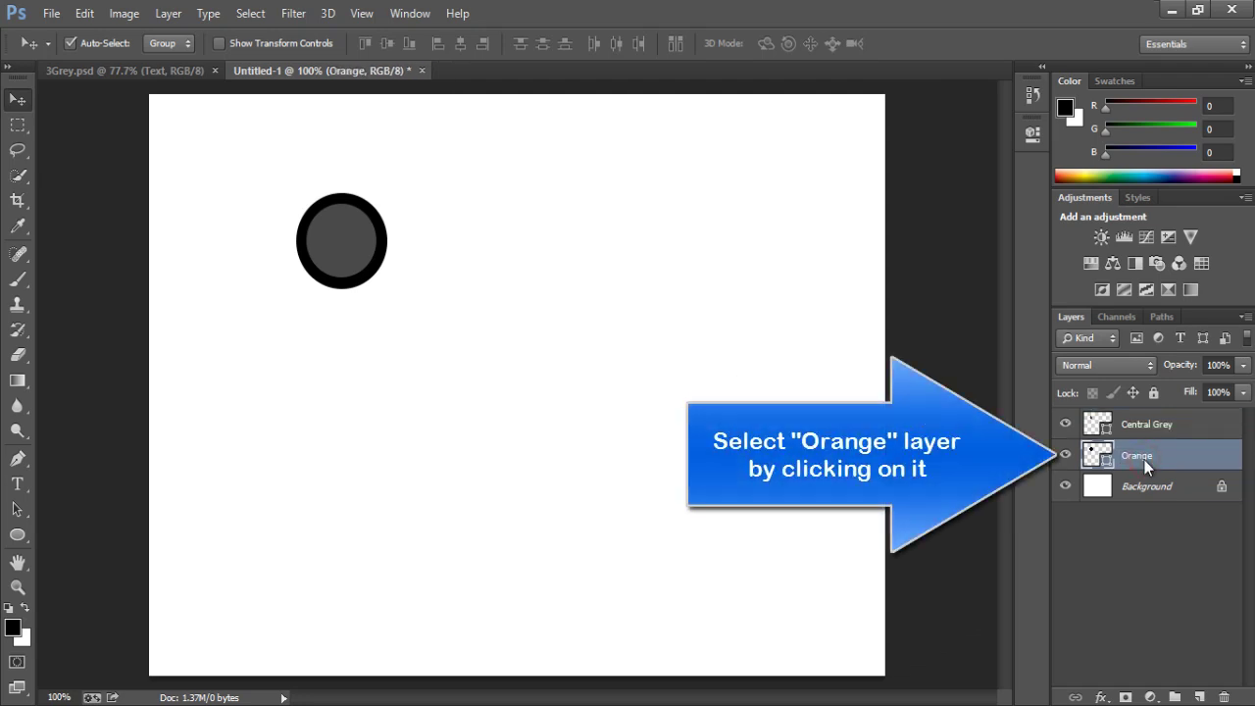
left_click(1033, 137)
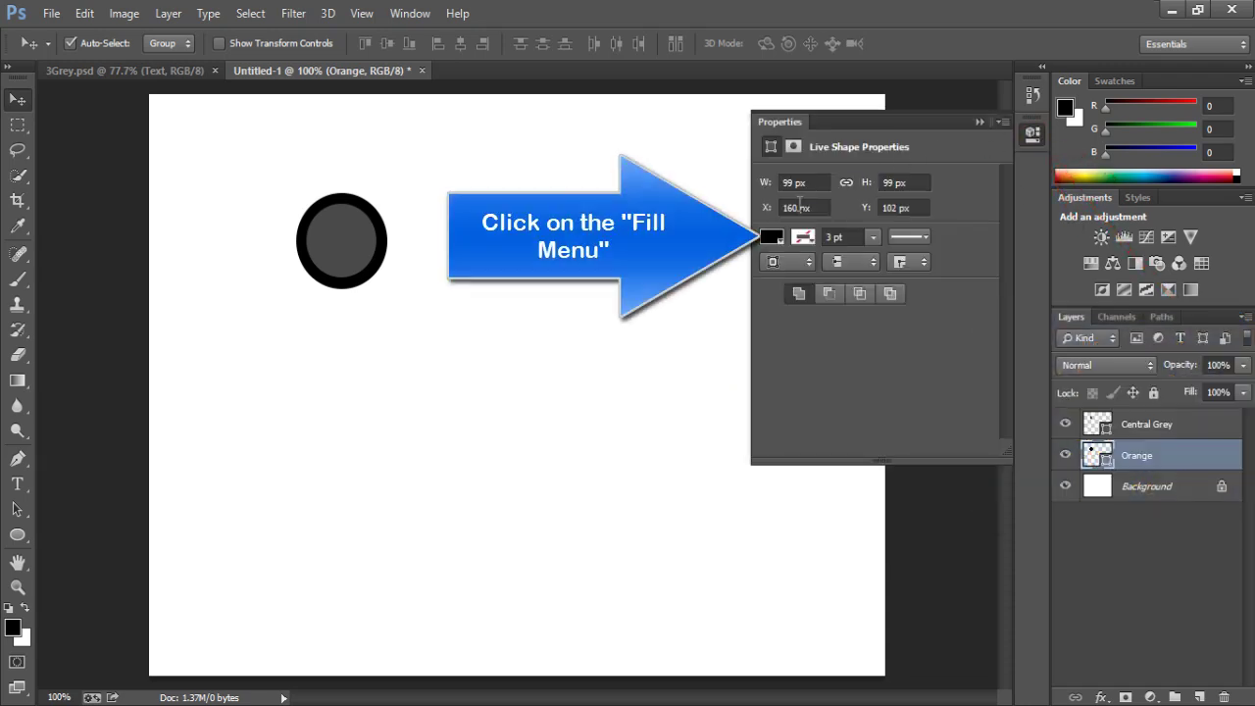
left_click(772, 238)
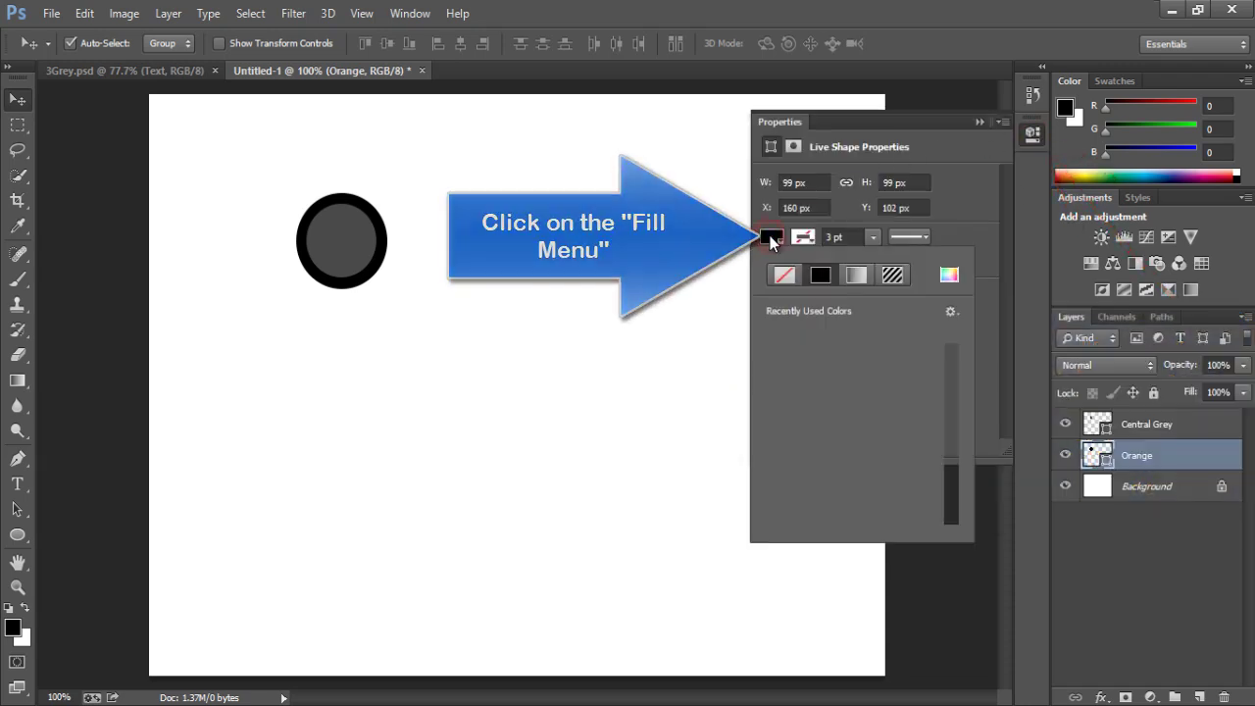
left_click(855, 276)
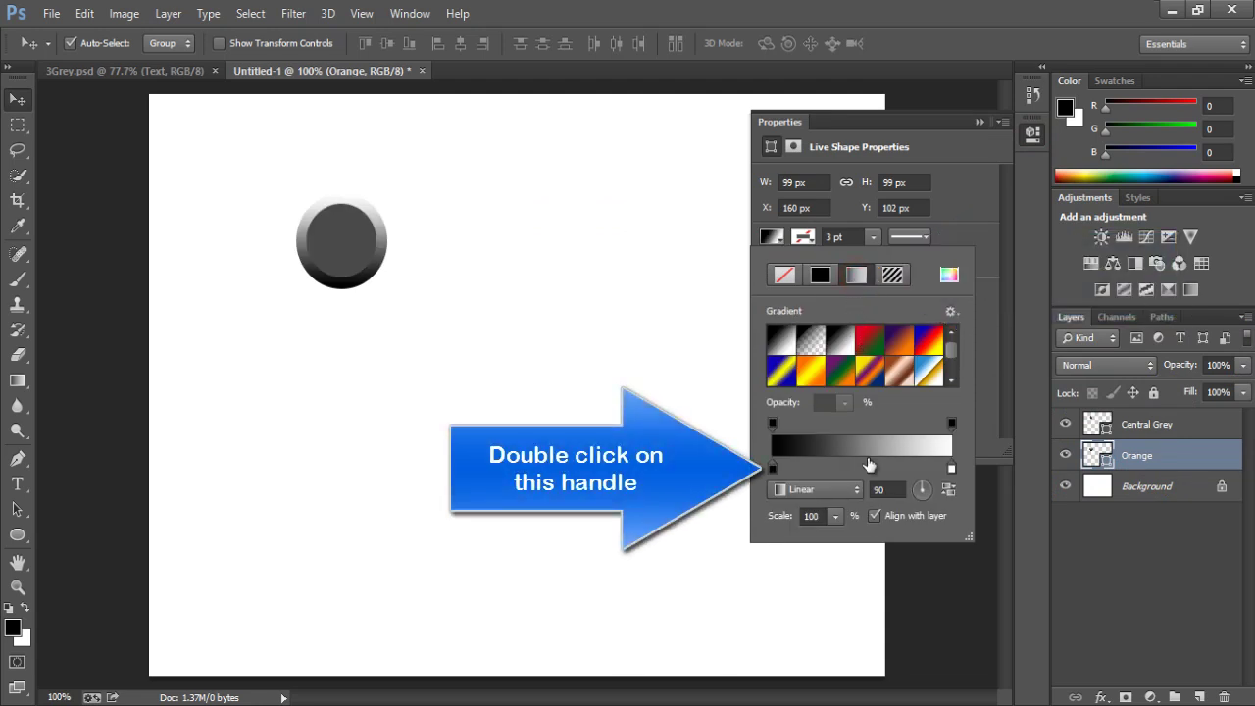
double_click(772, 468)
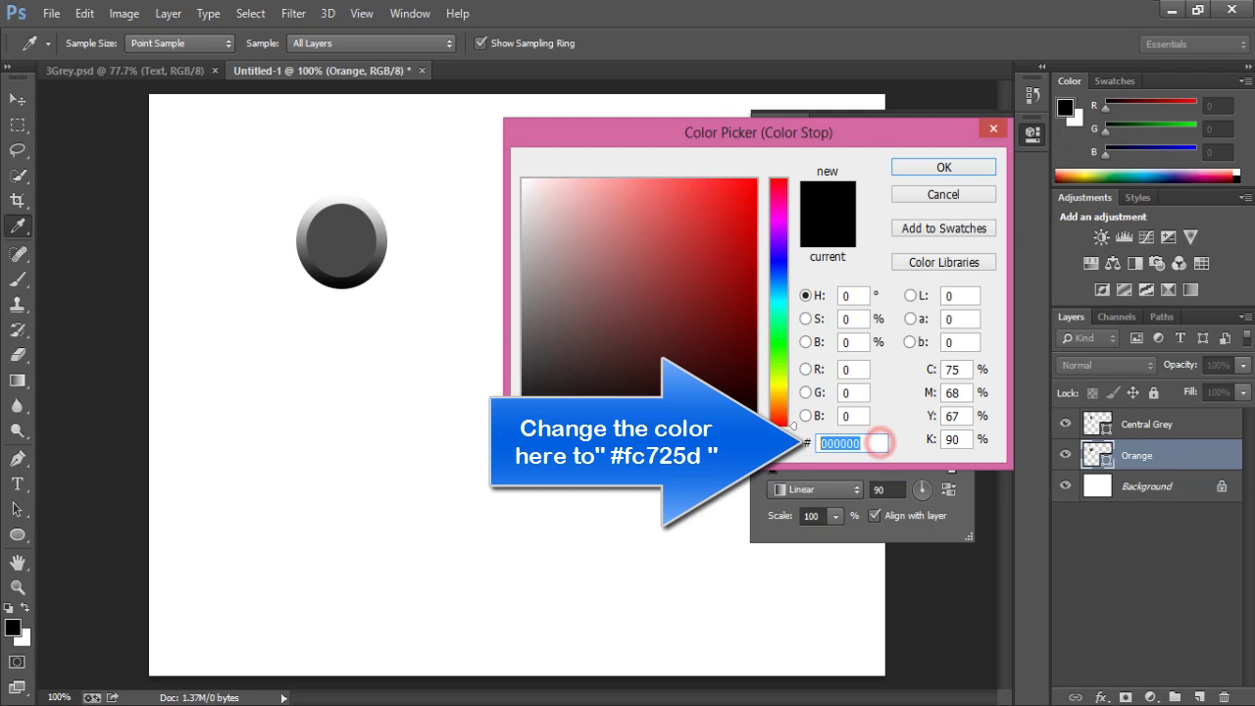
type("fc725d")
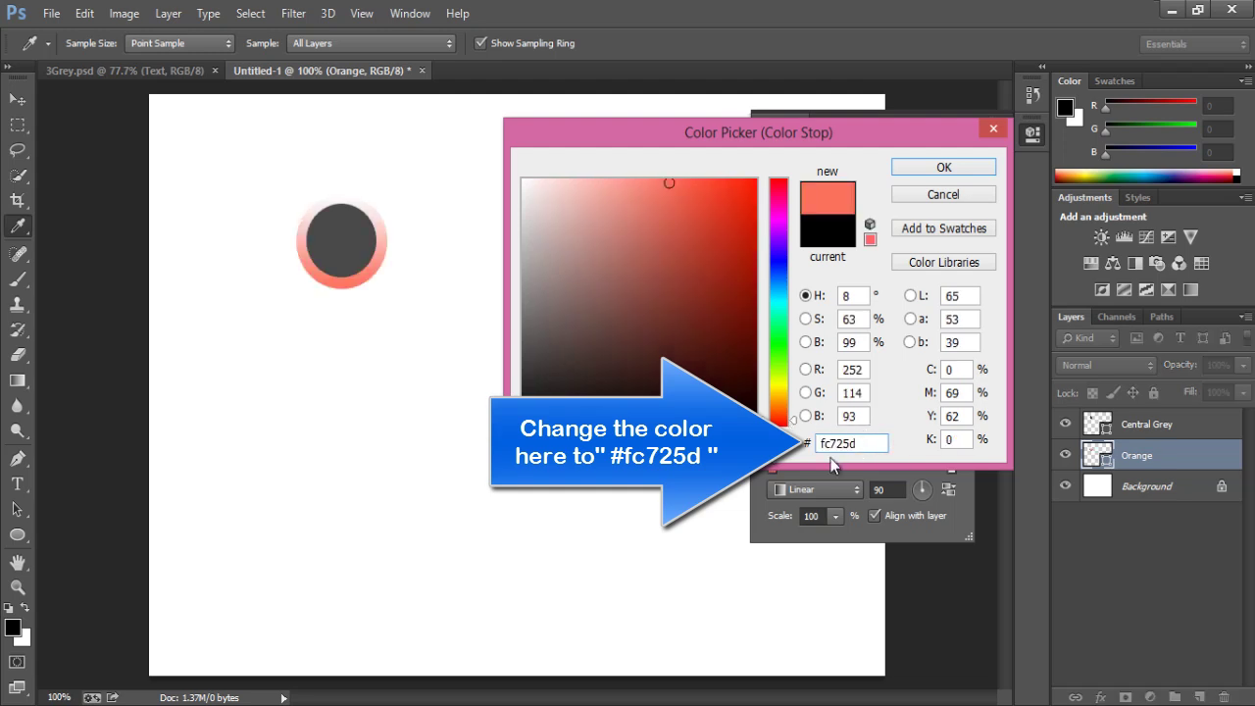
left_click(928, 169)
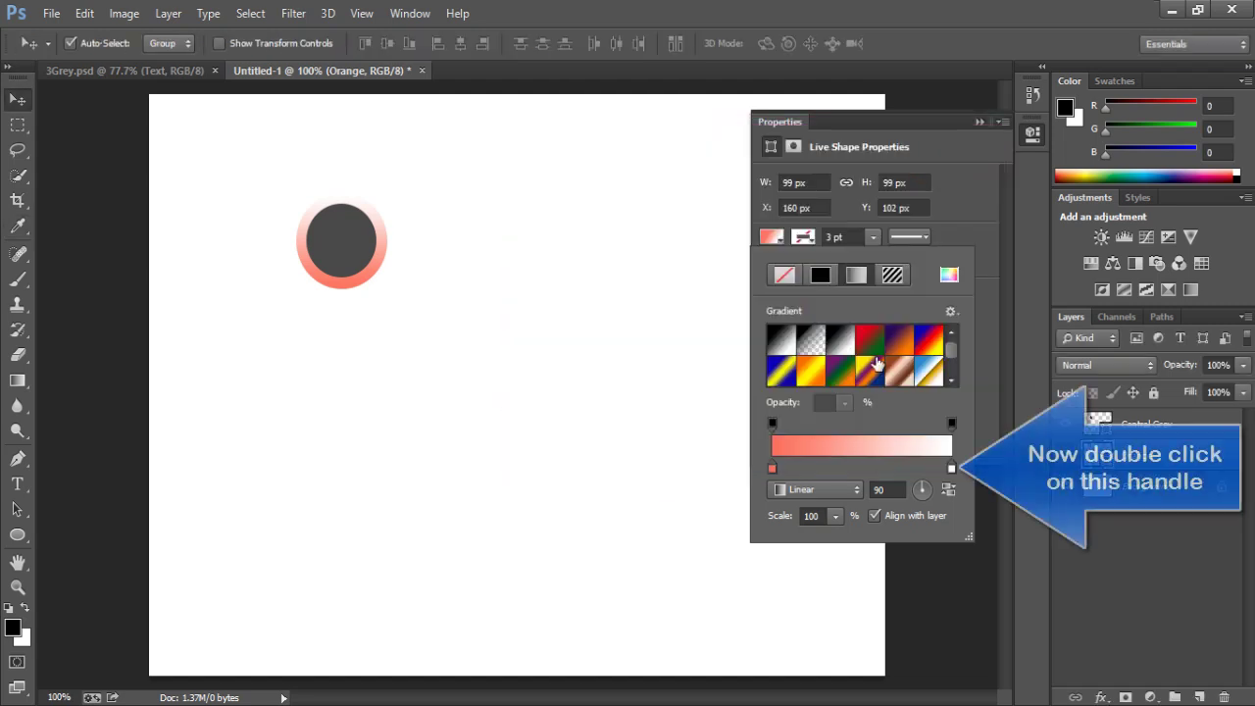
- Set the gradient's right stop to #f6a06b, keeping it linear
double_click(951, 469)
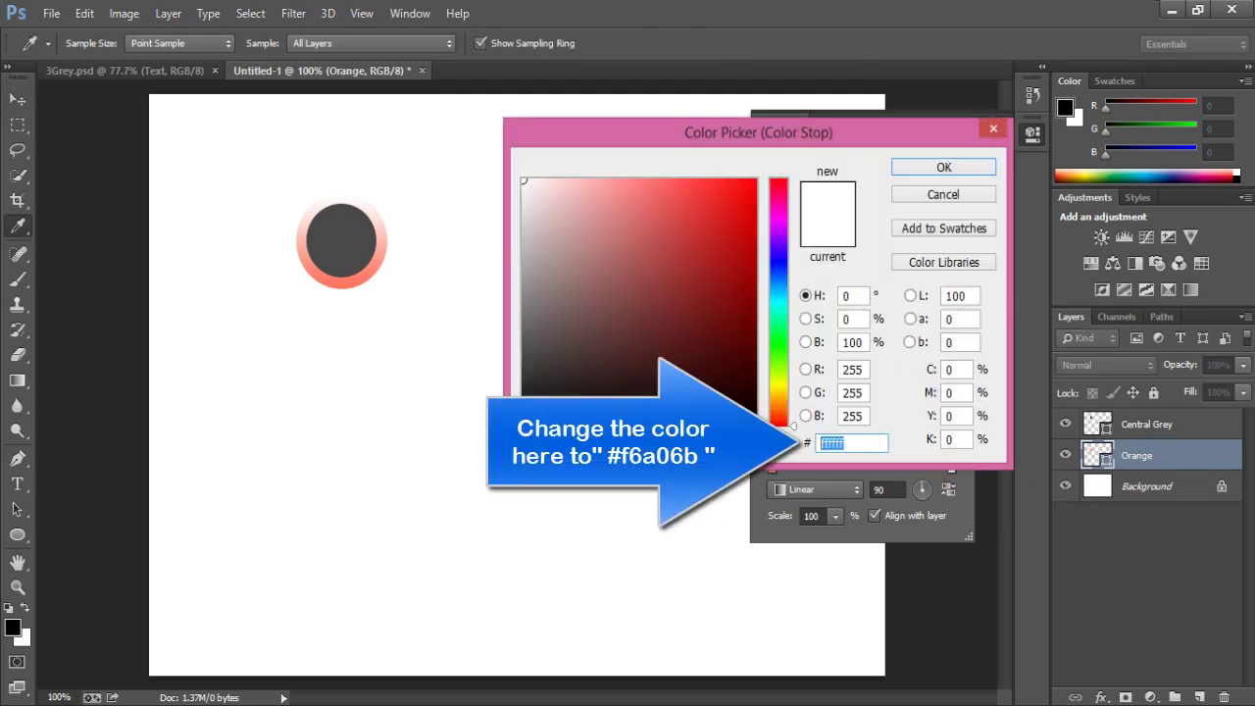
type("f6a06b")
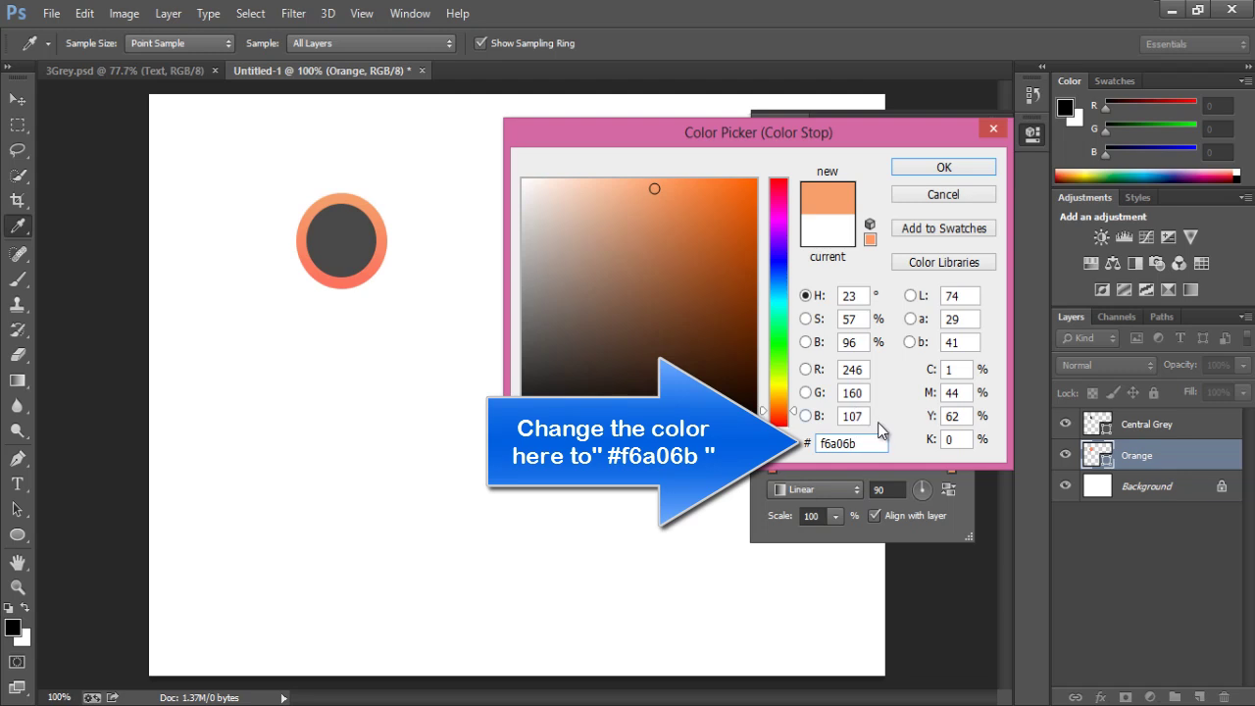
left_click(944, 168)
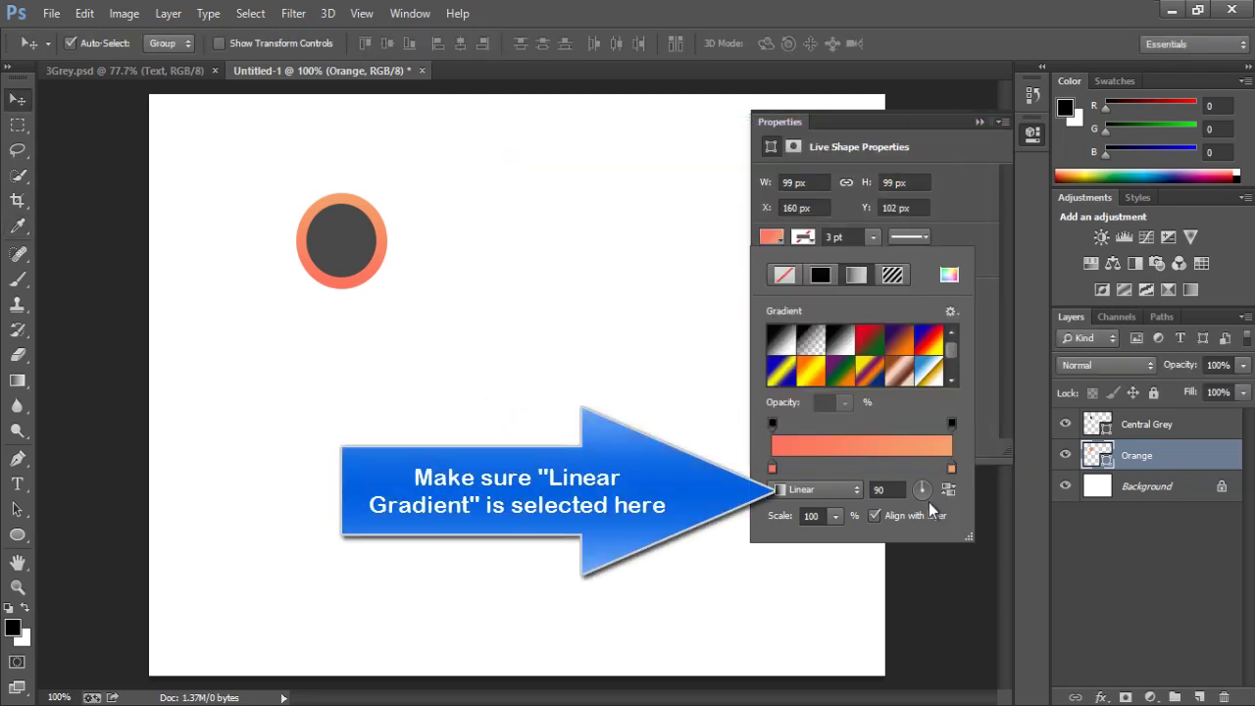
left_click(978, 122)
left_click(978, 122)
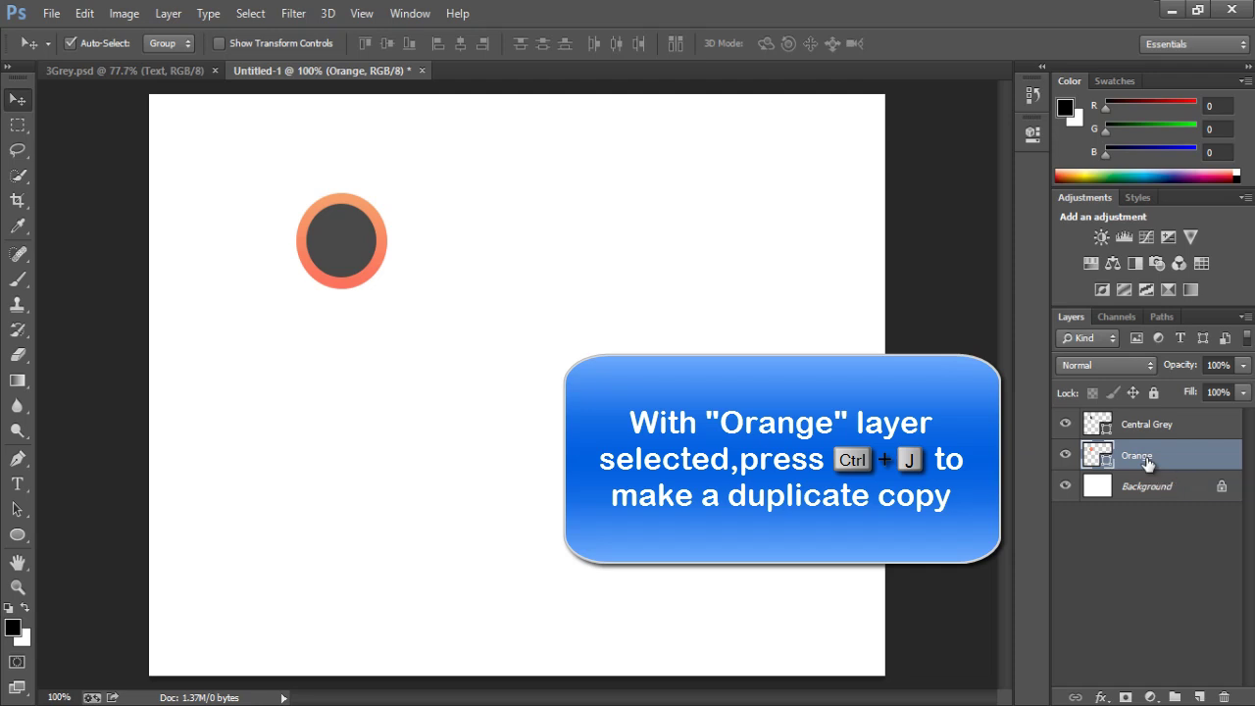
- Duplicate the Orange ring below itself and enlarge the copy evenly around its centre
key("ctrl+j")
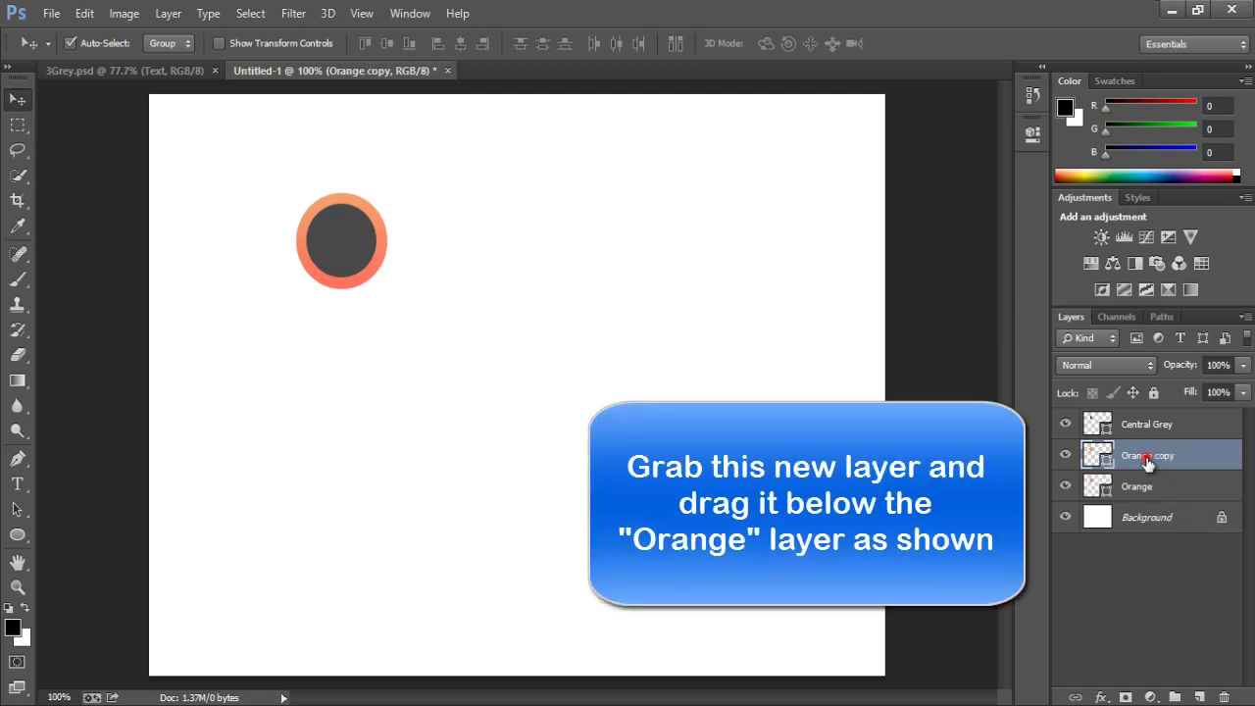
left_click_drag(1148, 469, 1149, 502)
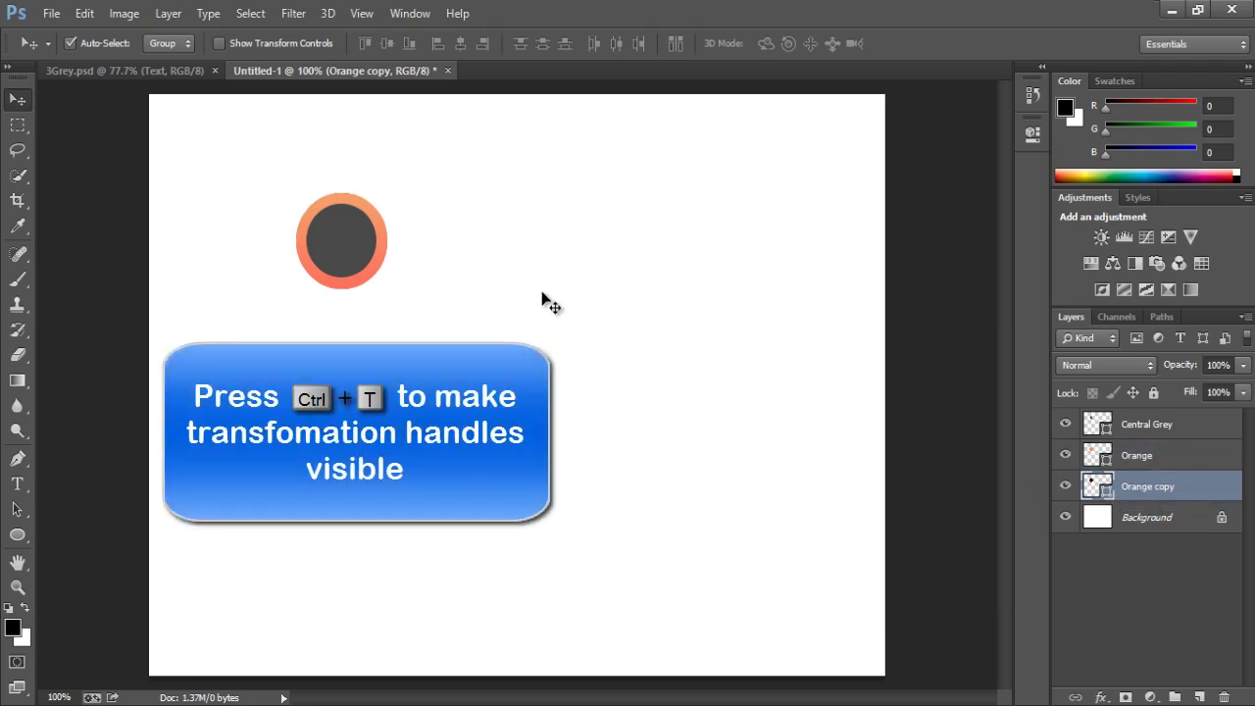
key("ctrl+t")
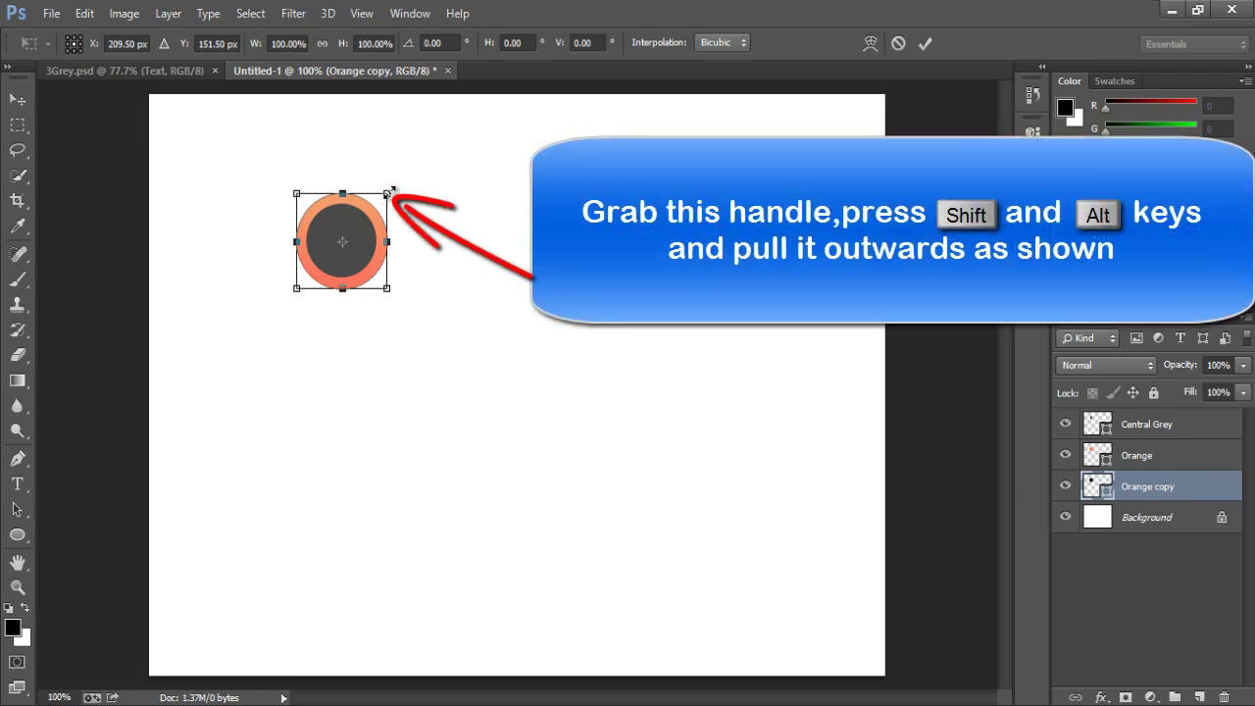
left_click_drag(396, 188, 407, 183)
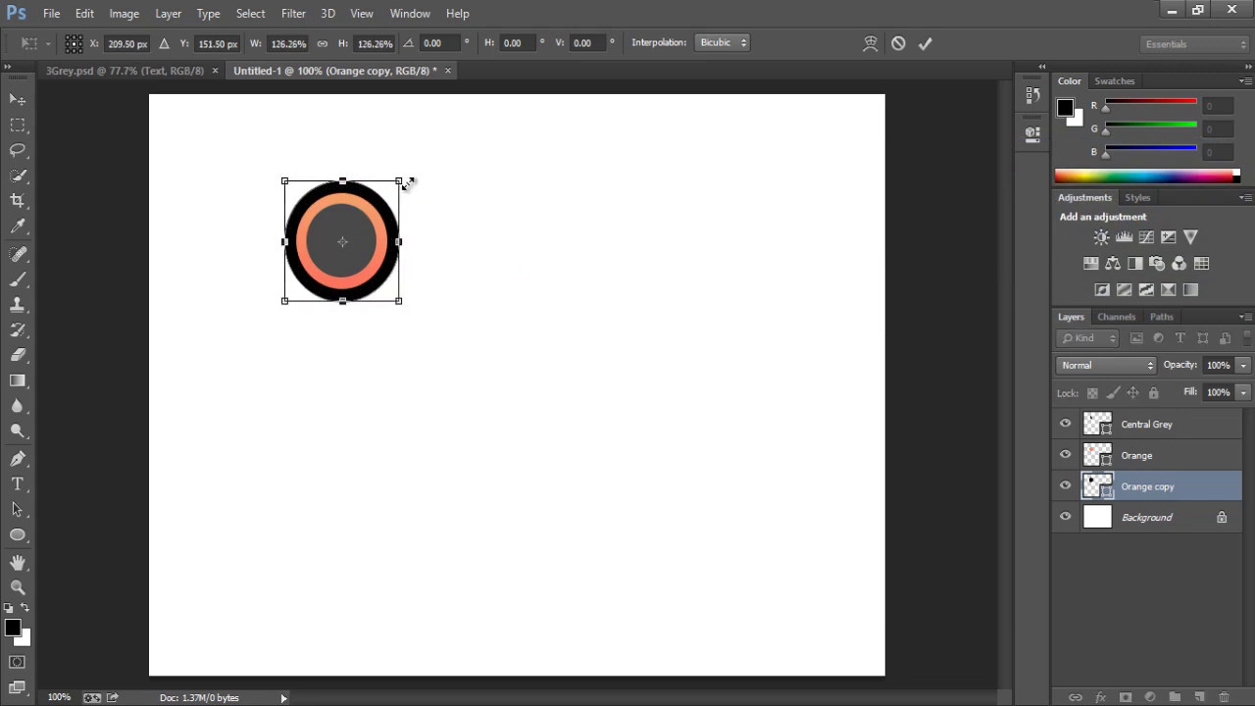
left_click(922, 45)
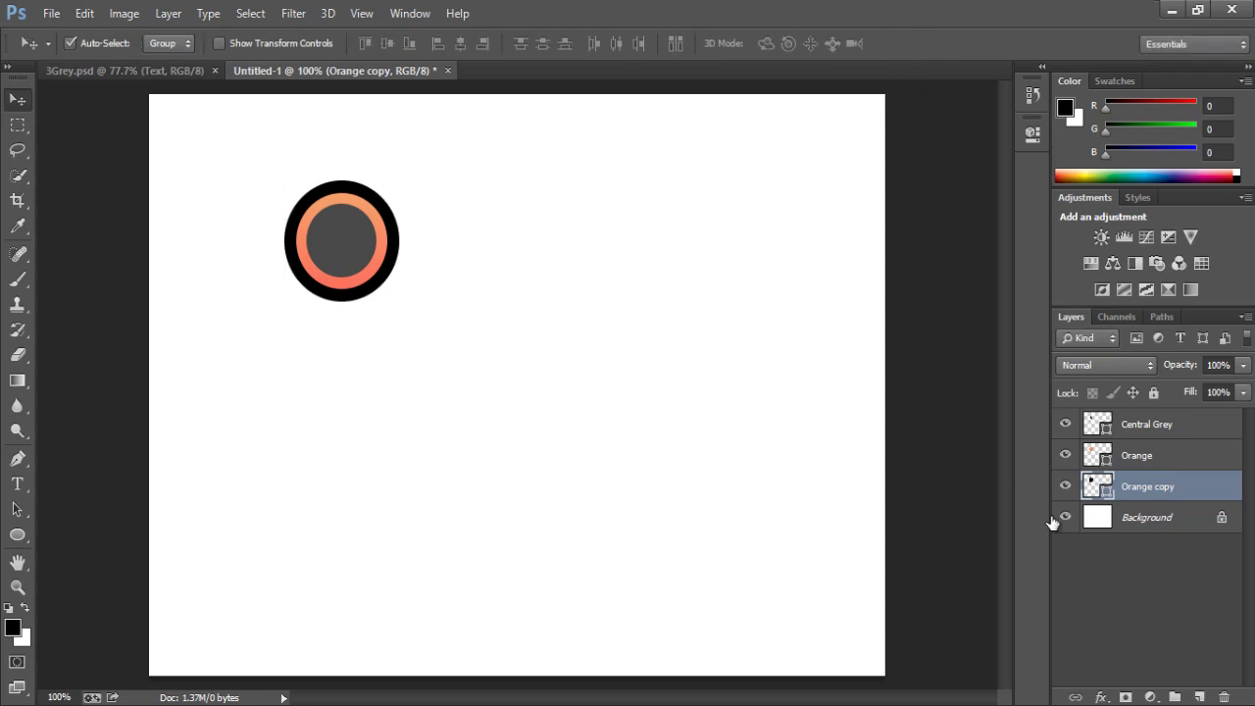
- Rename the copy Mid Grey and fill it with 85% grey
double_click(1137, 486)
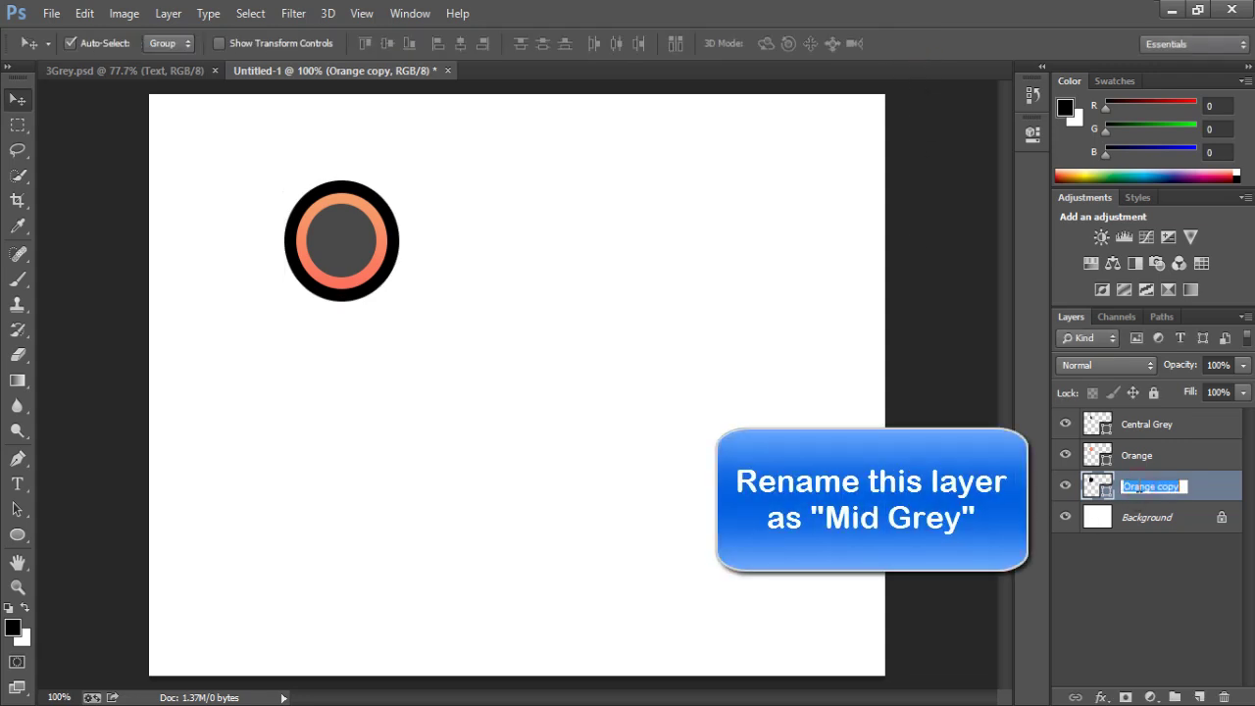
type("Mid Grey")
key("Return")
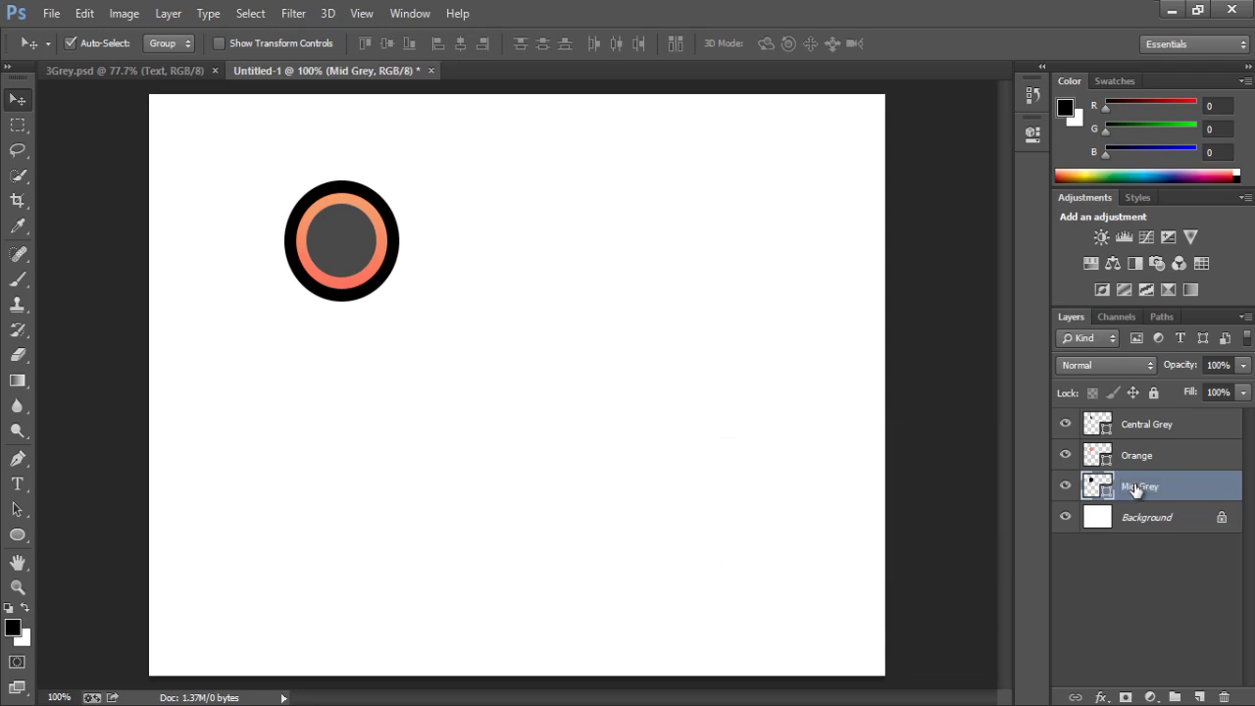
left_click(1034, 137)
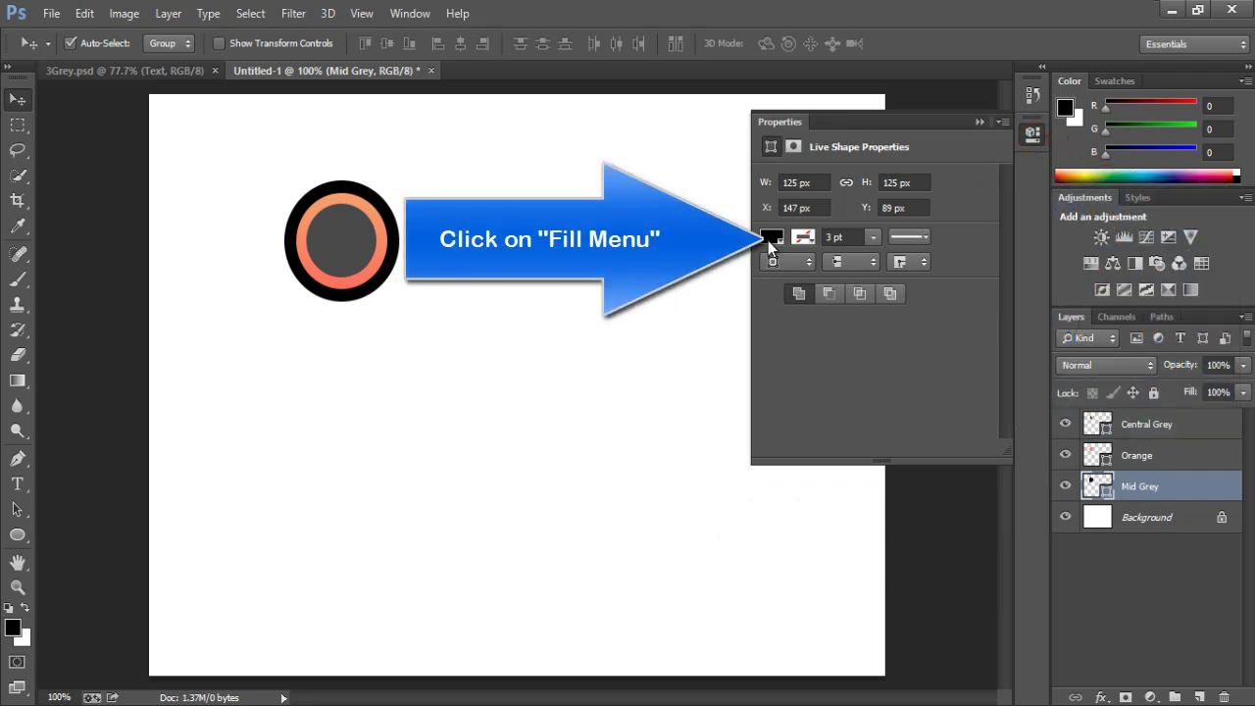
left_click(770, 238)
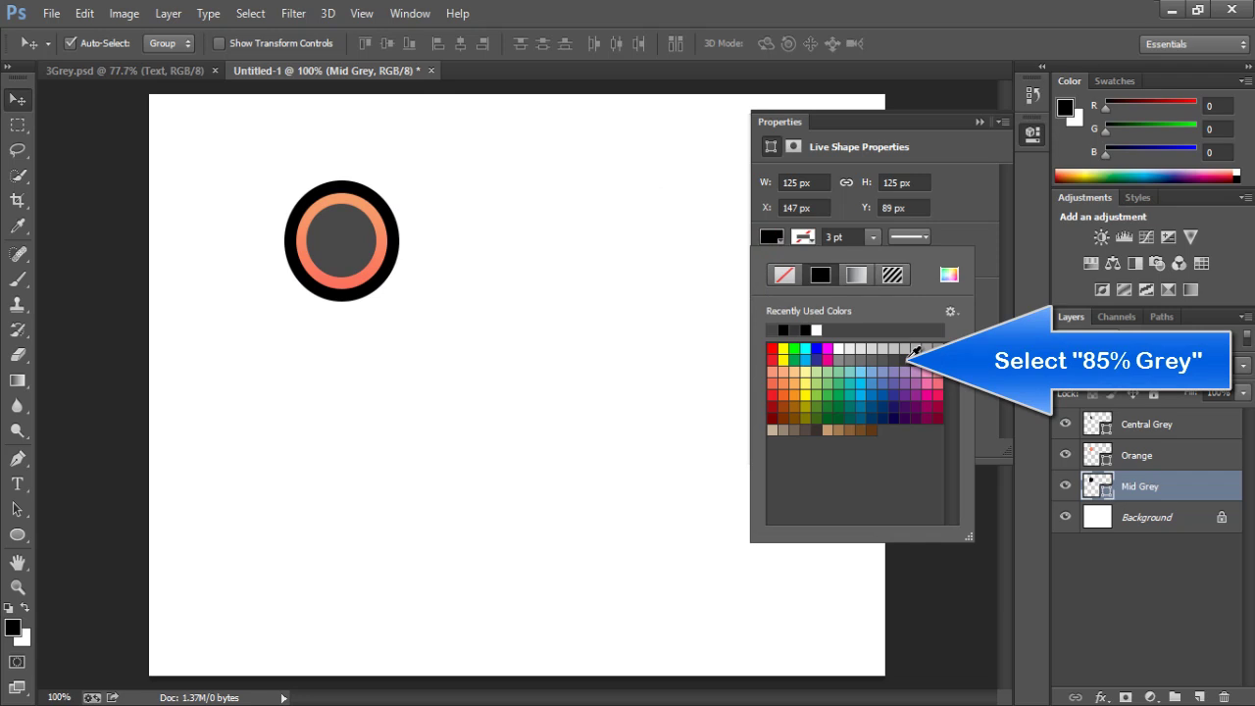
left_click(904, 361)
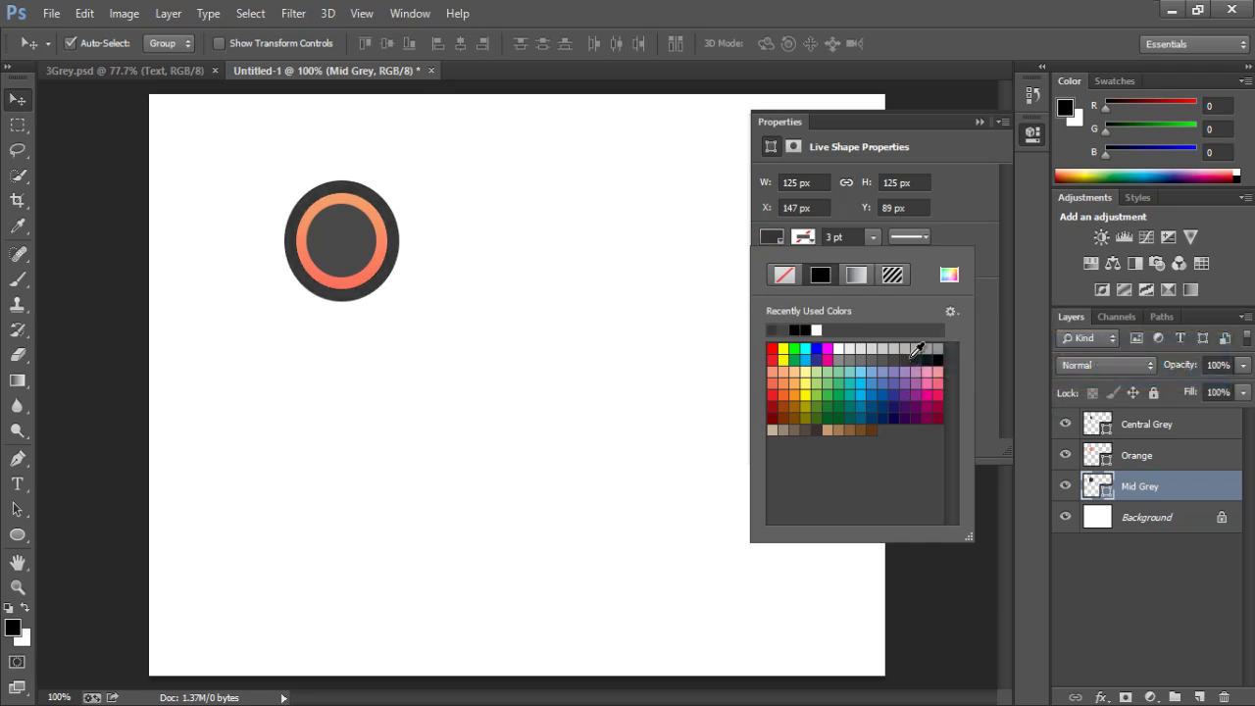
left_click(978, 123)
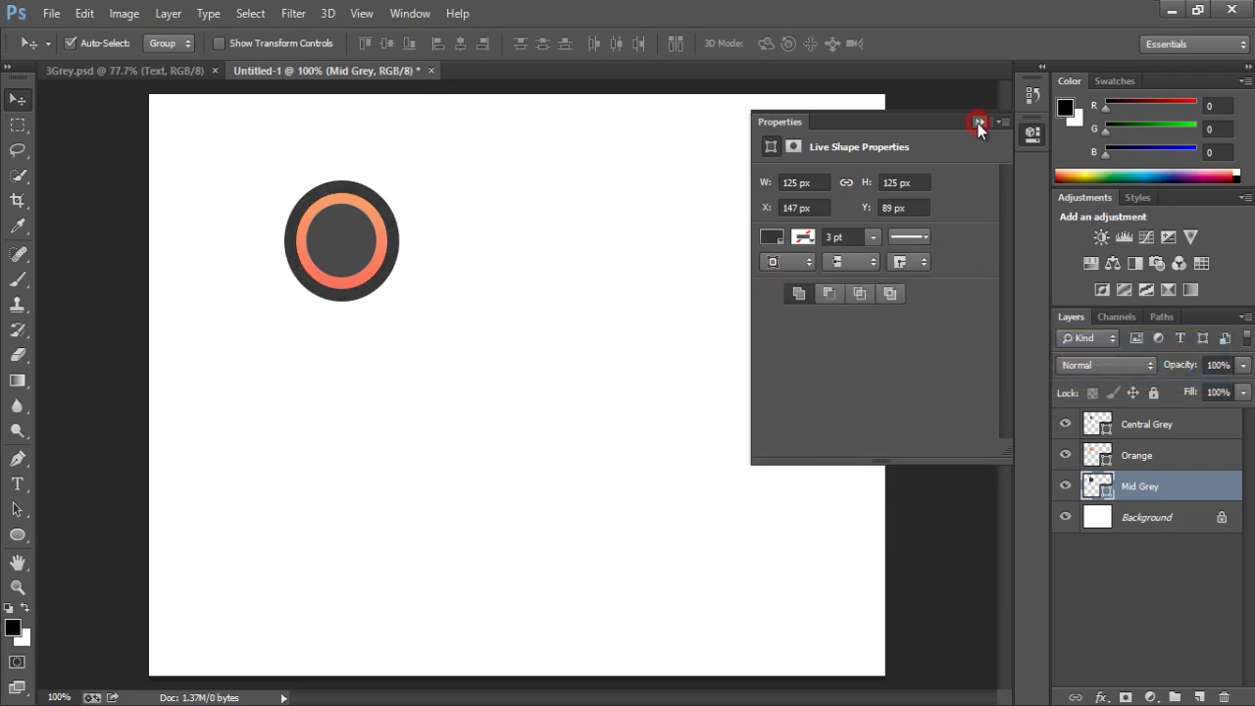
left_click(978, 122)
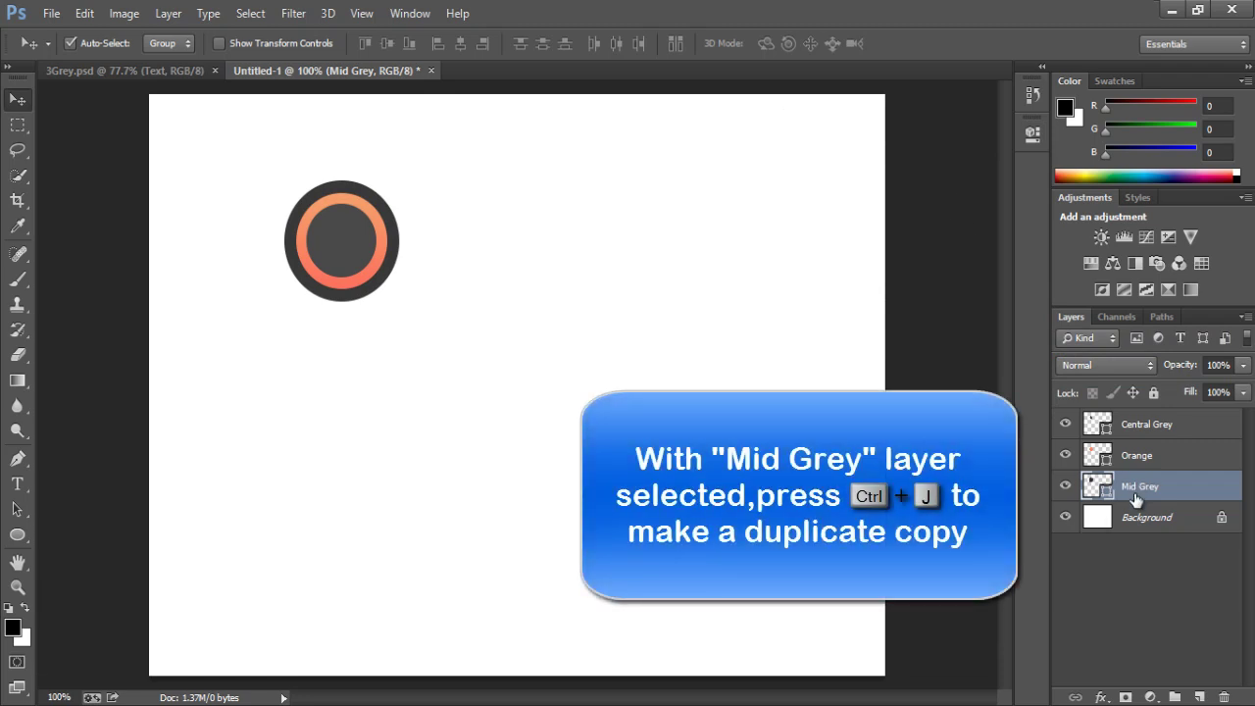
- Duplicate Mid Grey below itself as Outer Grey and scale it up about 122%
key("ctrl+j")
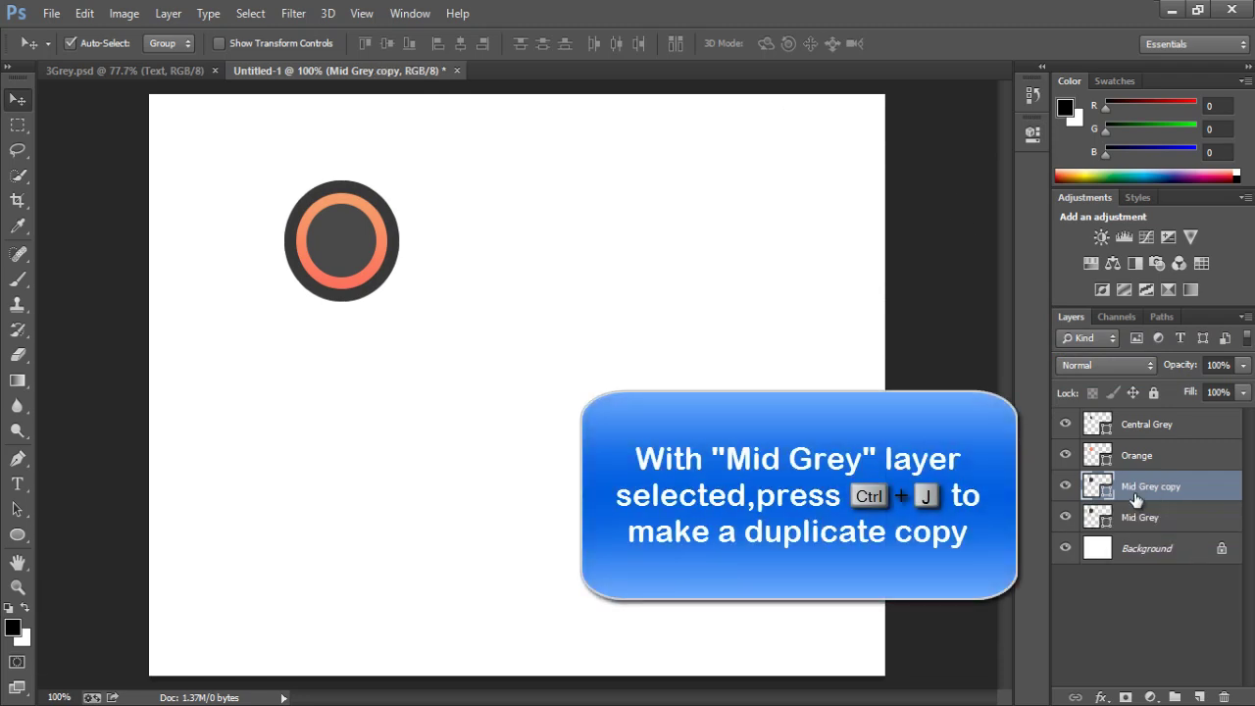
left_click_drag(1138, 489, 1150, 534)
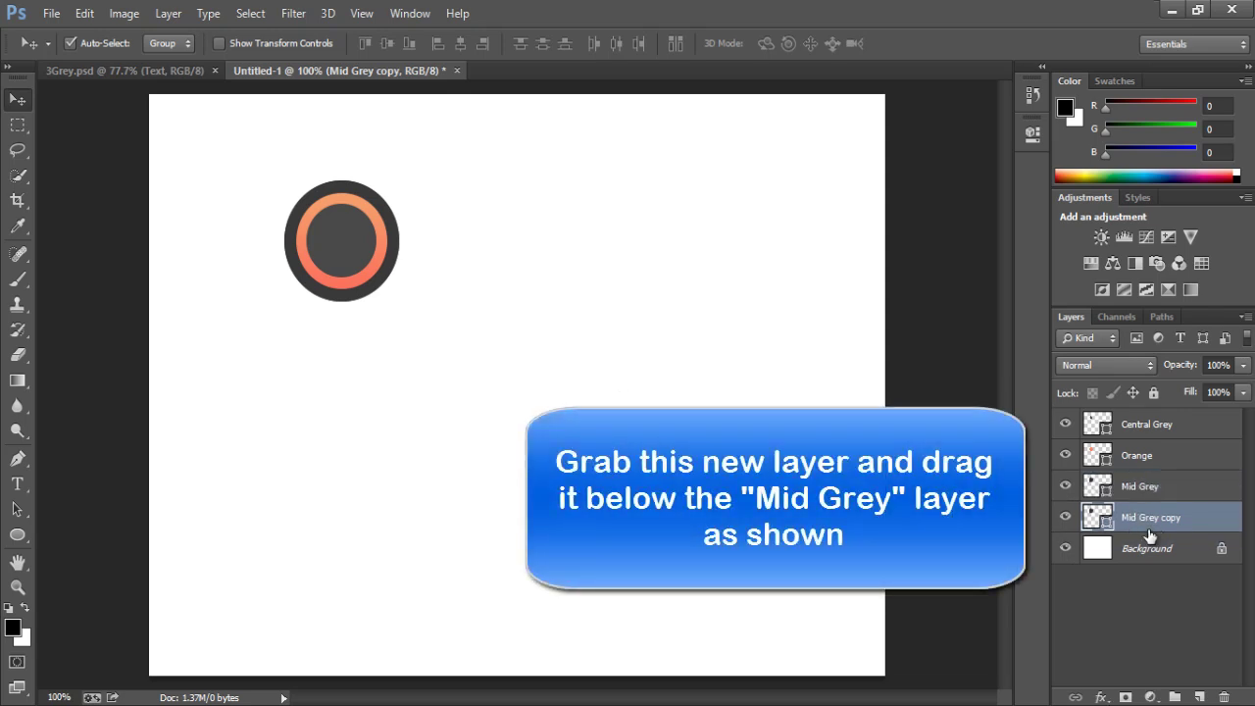
double_click(1153, 517)
type("Outer Grey")
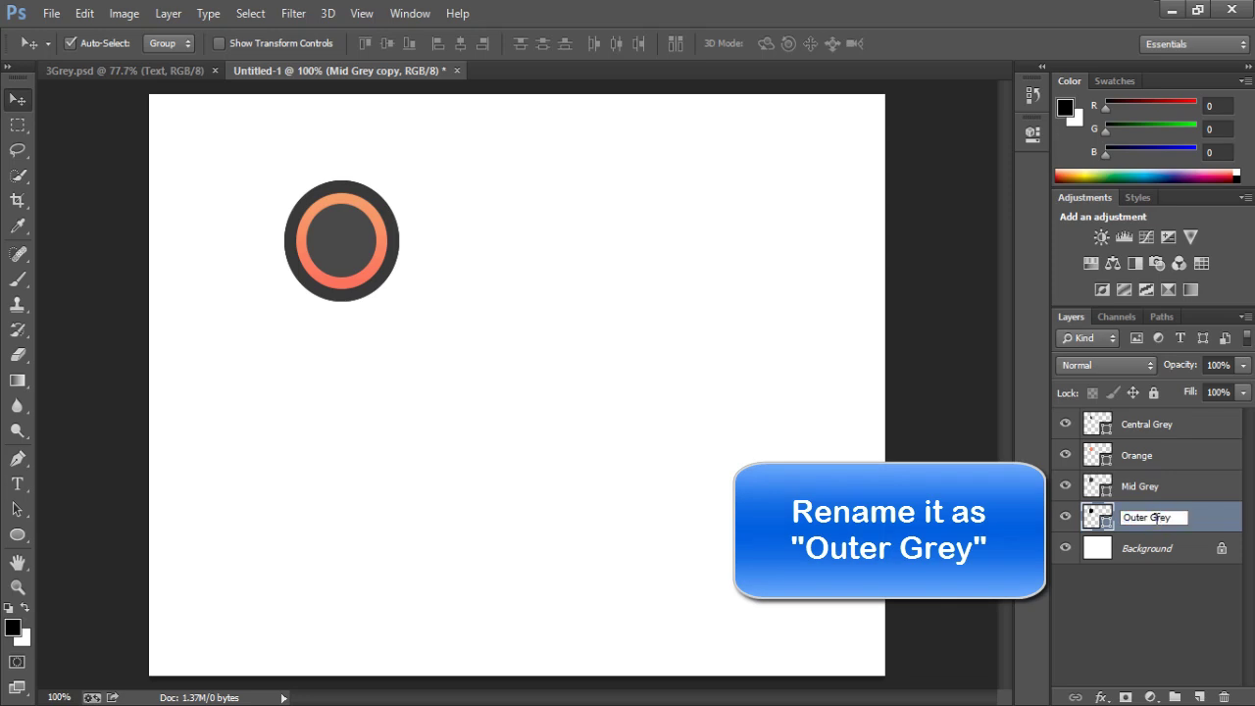
key("Return")
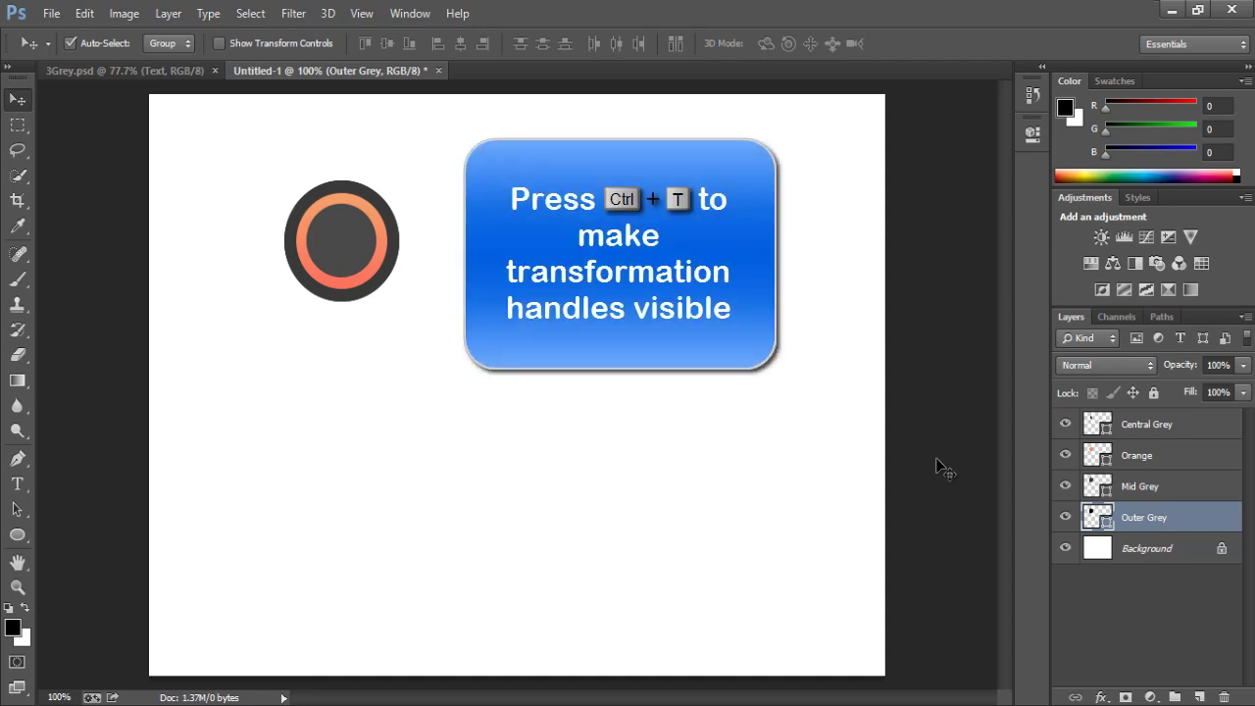
key("ctrl+t")
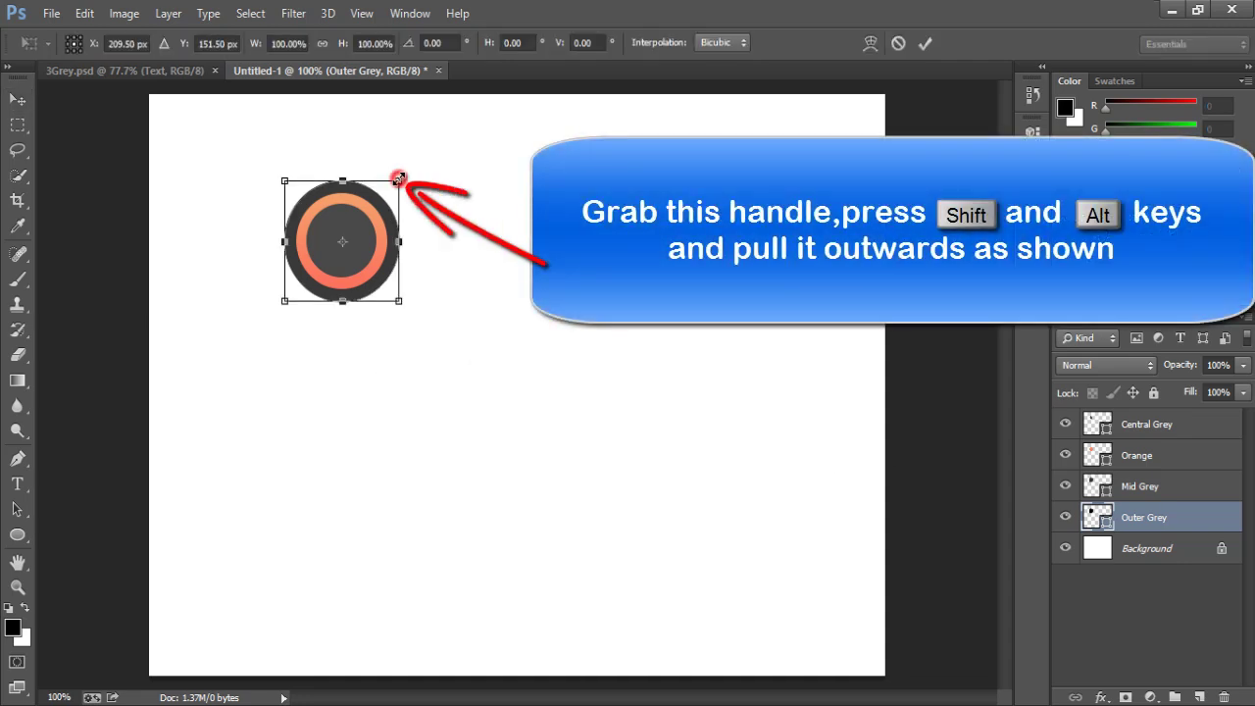
left_click_drag(400, 178, 416, 167)
left_click(925, 43)
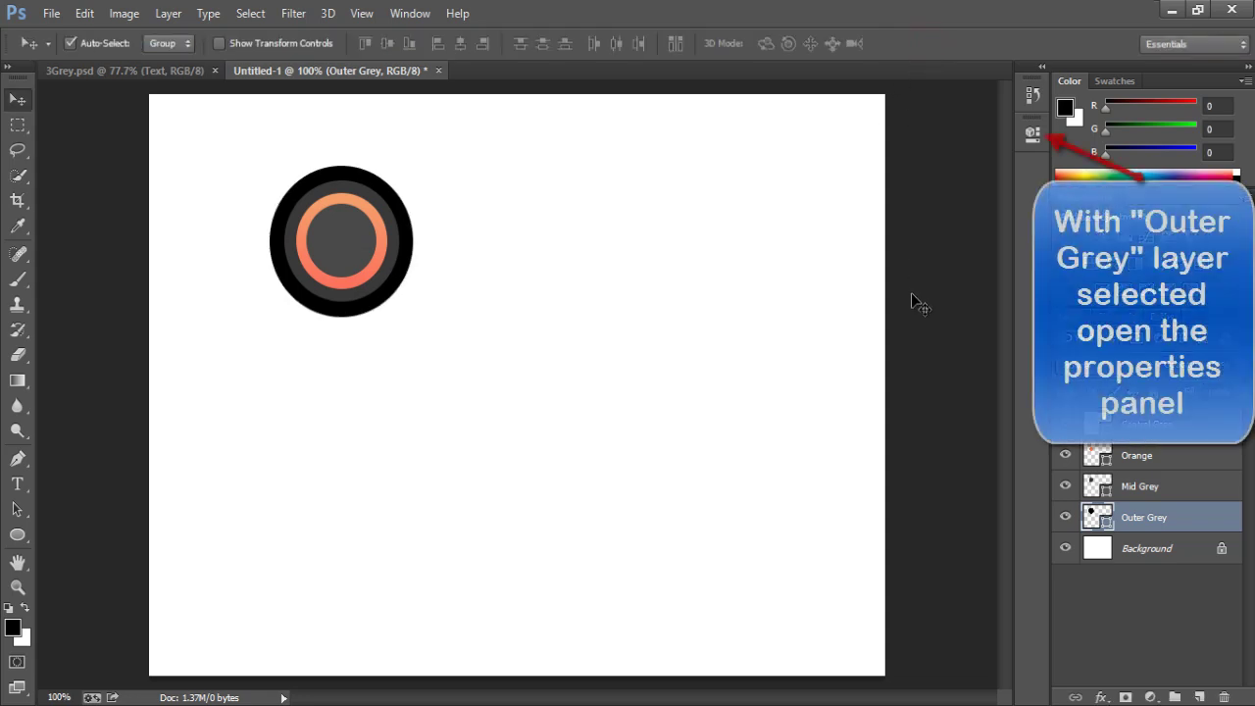
- Switch Outer Grey's fill to a gradient with left stop #2d2d2e
left_click(1029, 137)
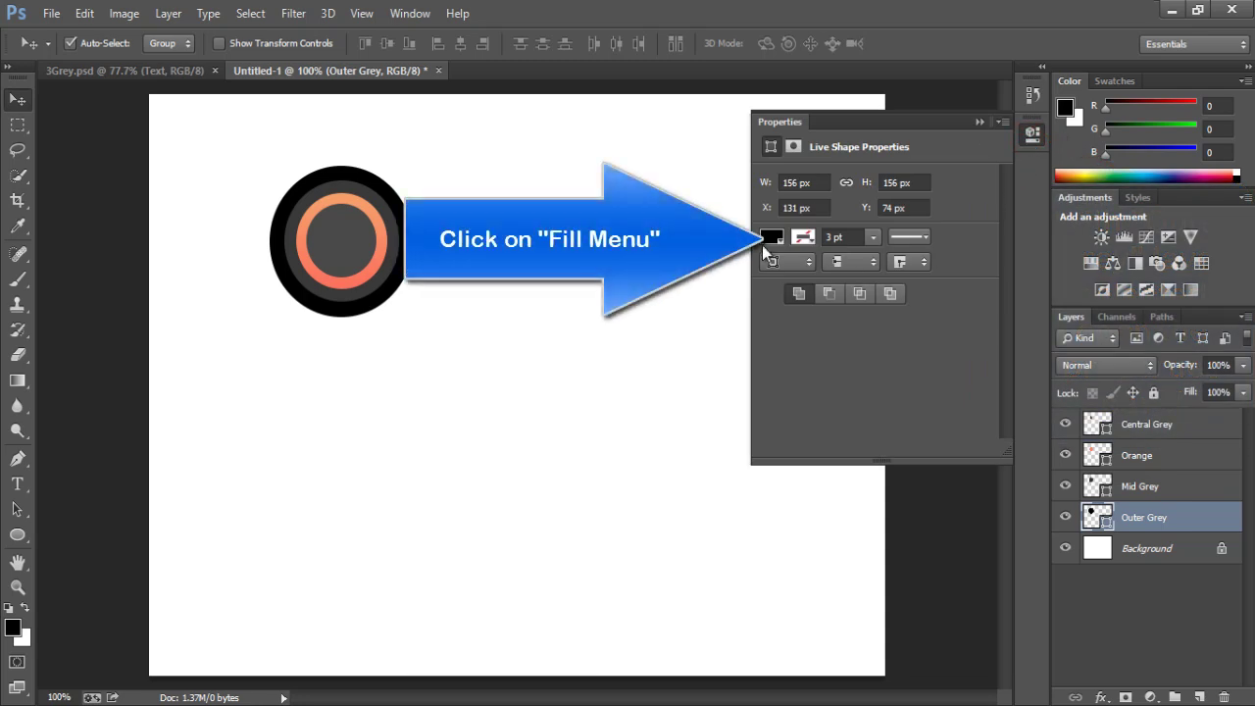
left_click(772, 240)
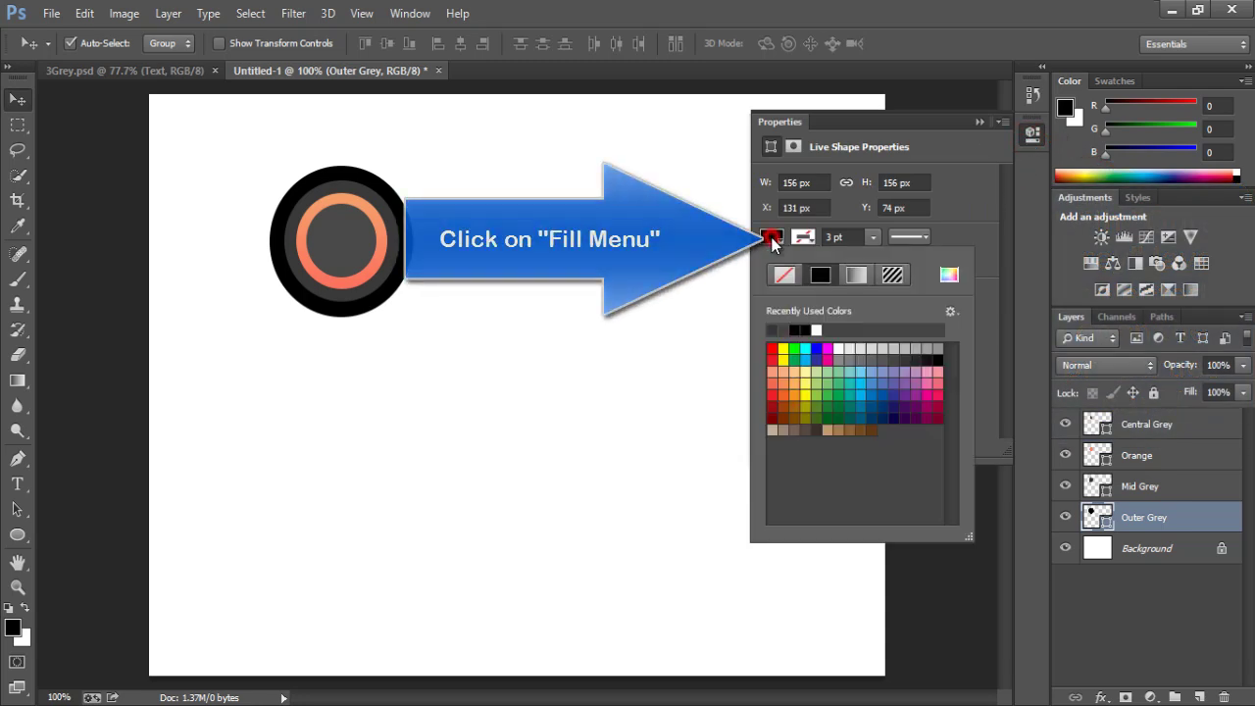
left_click(857, 276)
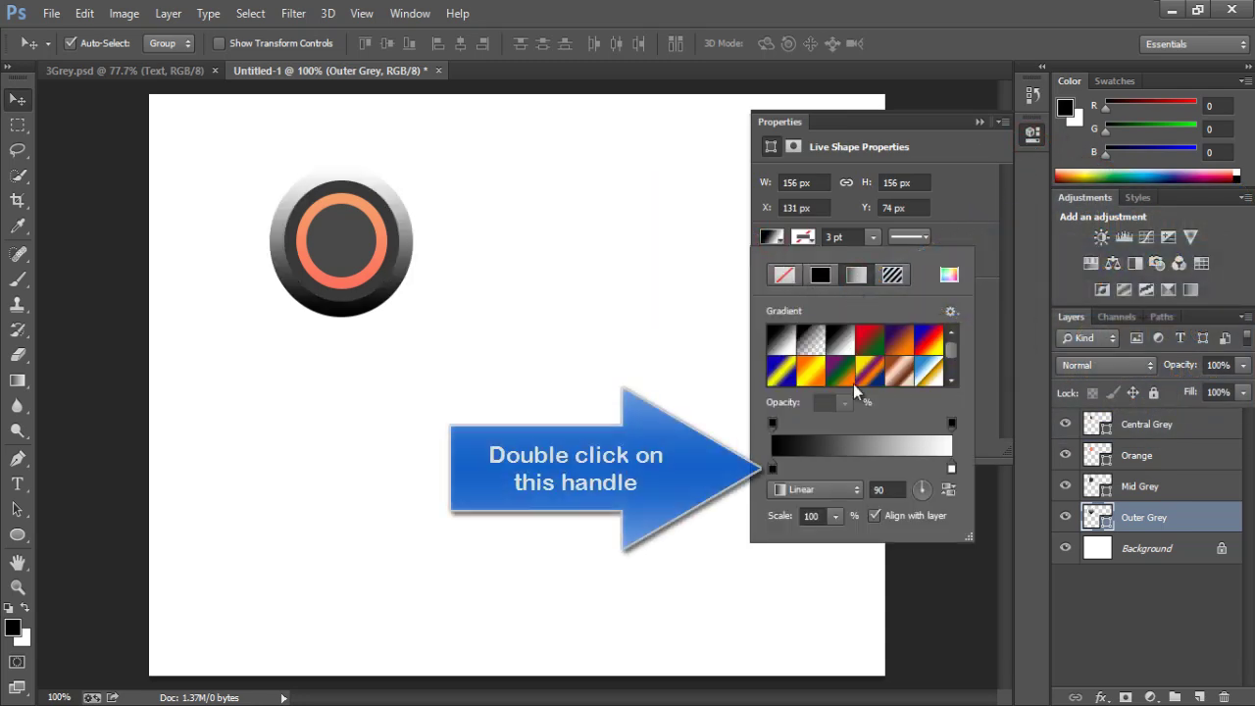
double_click(771, 468)
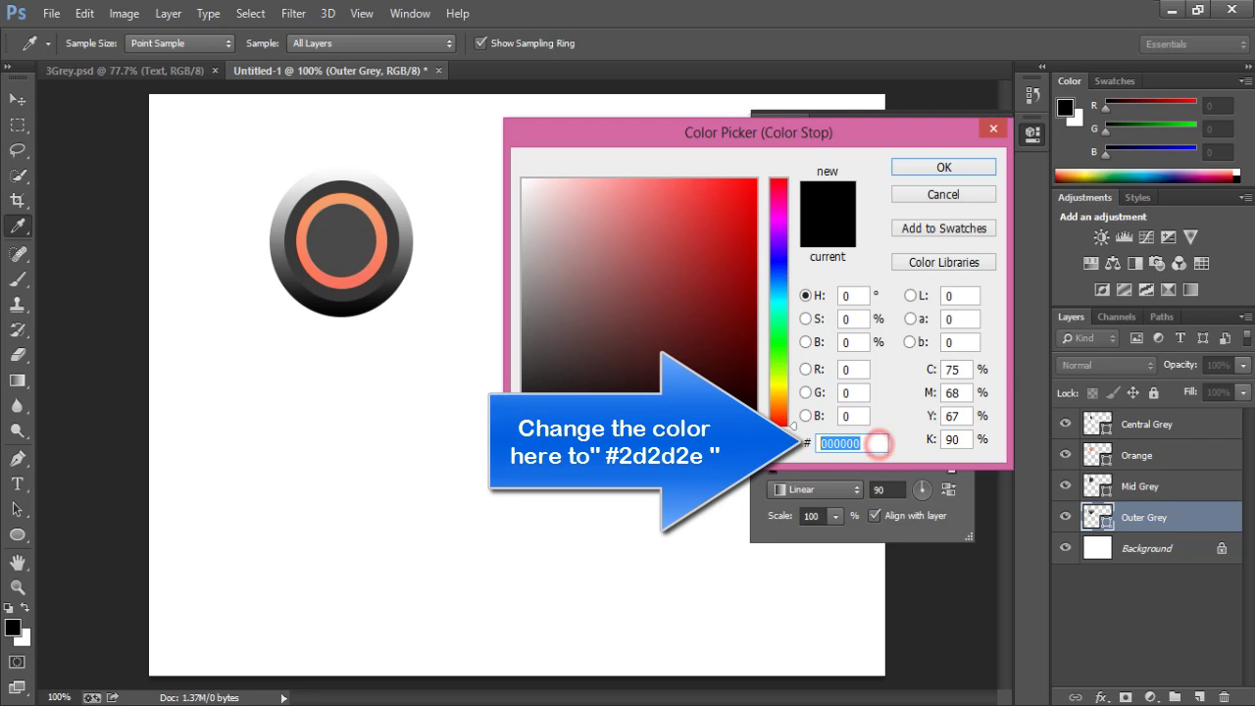
type("2d2d2e")
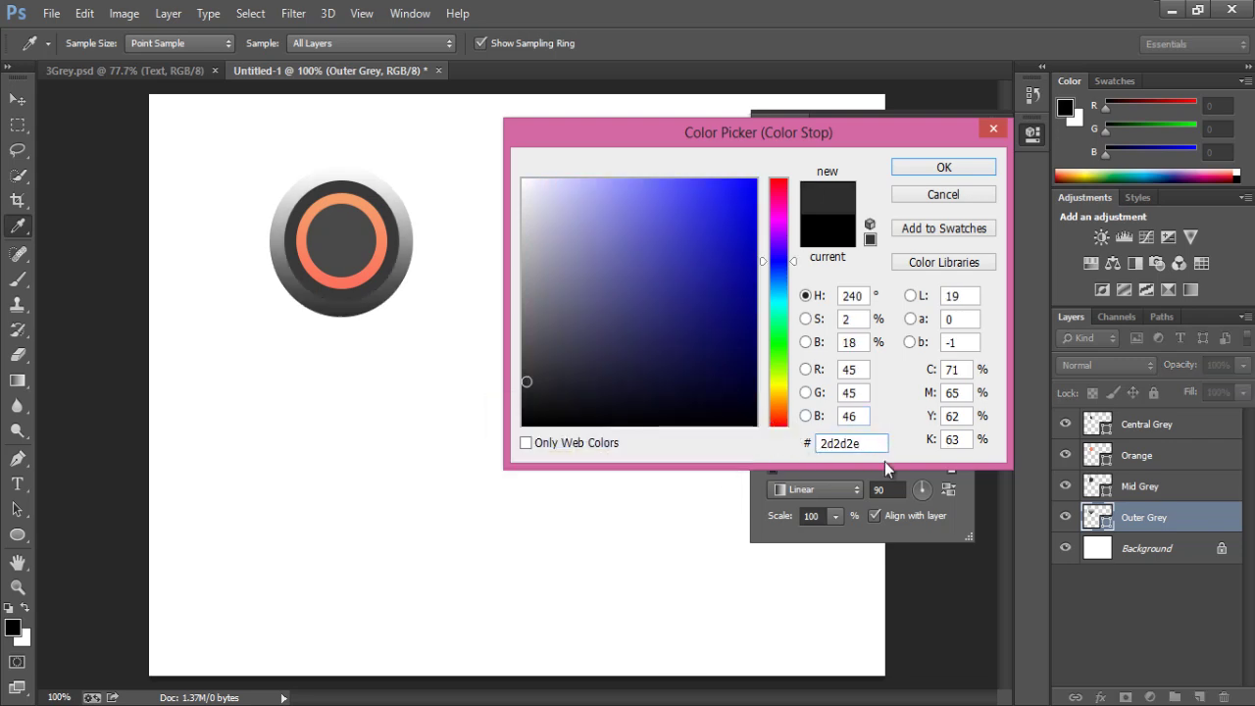
left_click(947, 168)
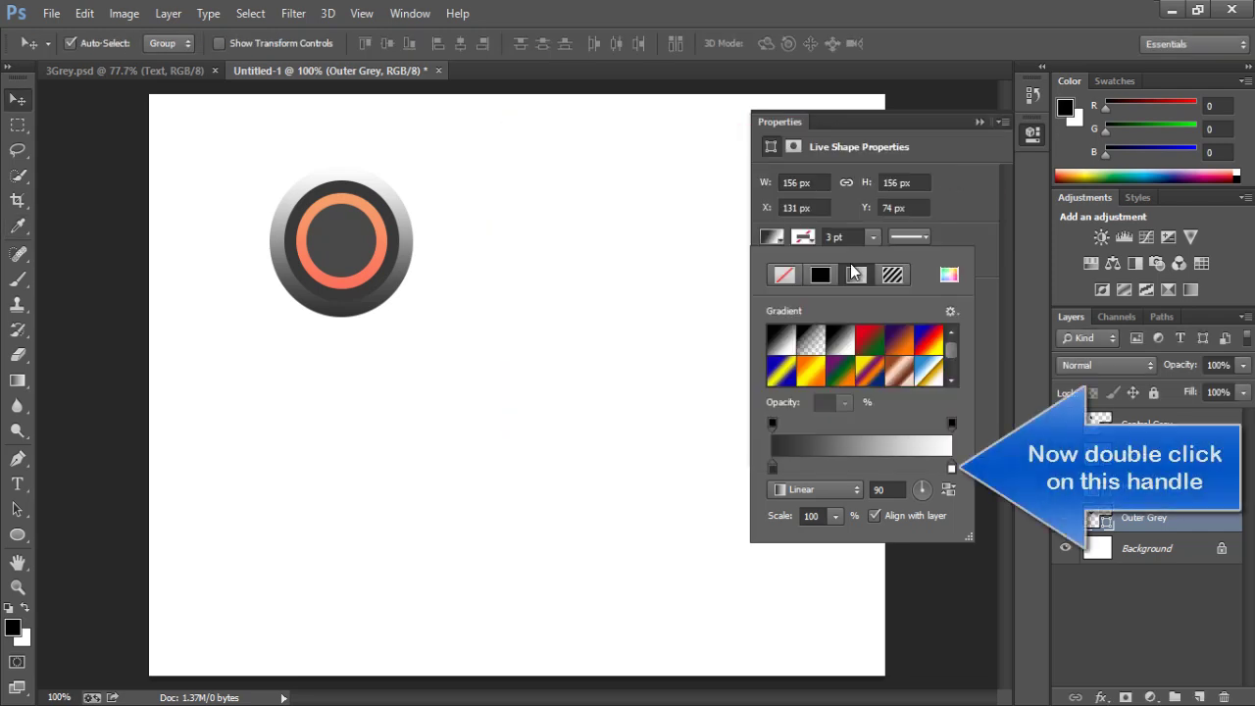
- Set the right stop to #4a4748 and make the gradient reflected and reversed
double_click(951, 468)
double_click(872, 443)
type("4a4748")
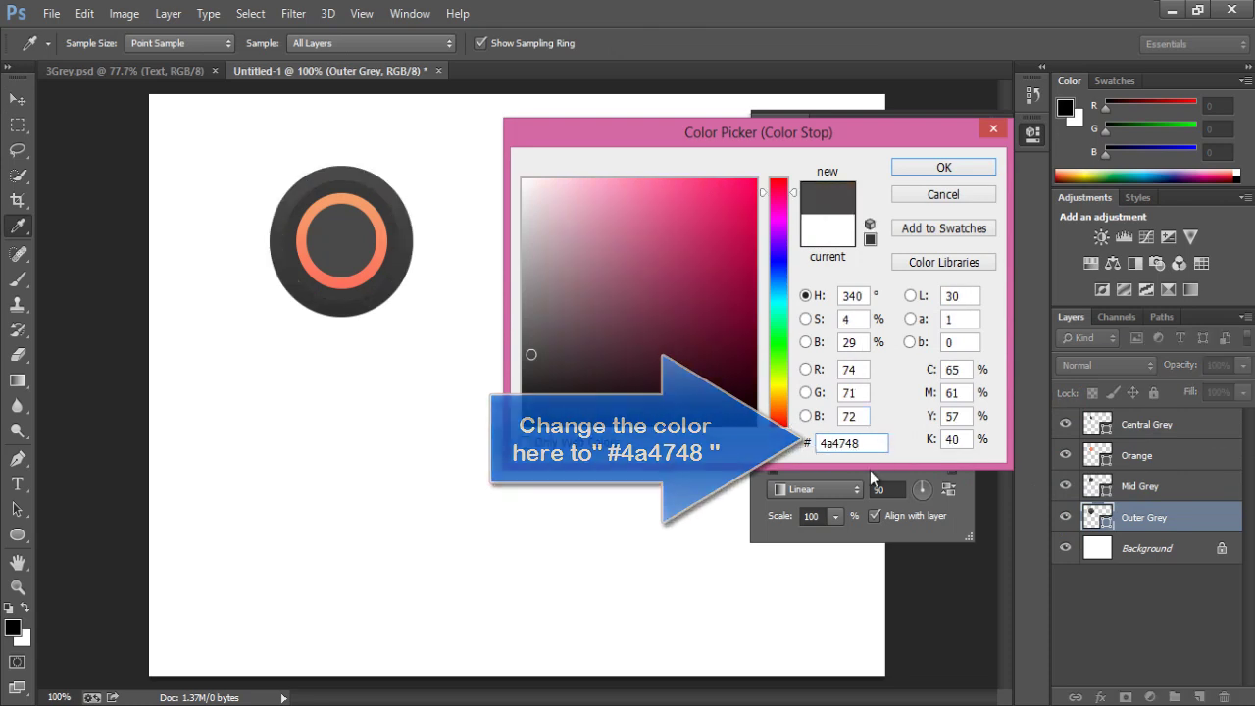
left_click(943, 167)
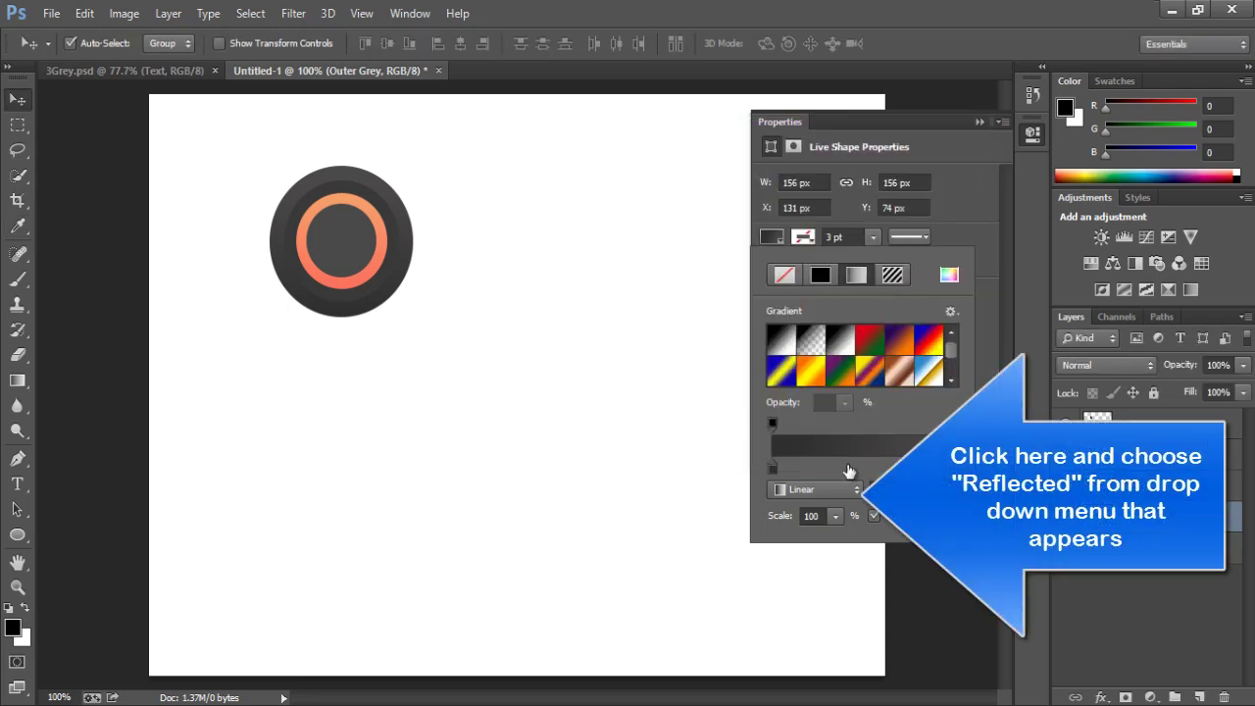
left_click(858, 490)
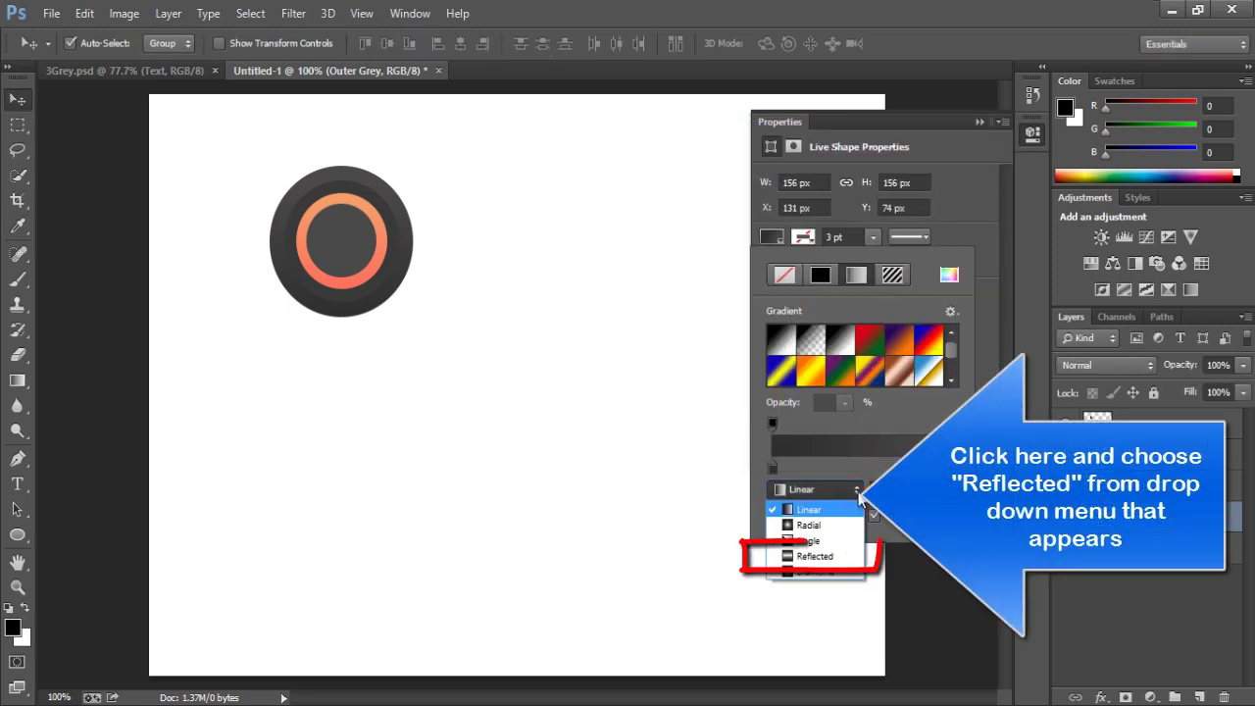
left_click(824, 558)
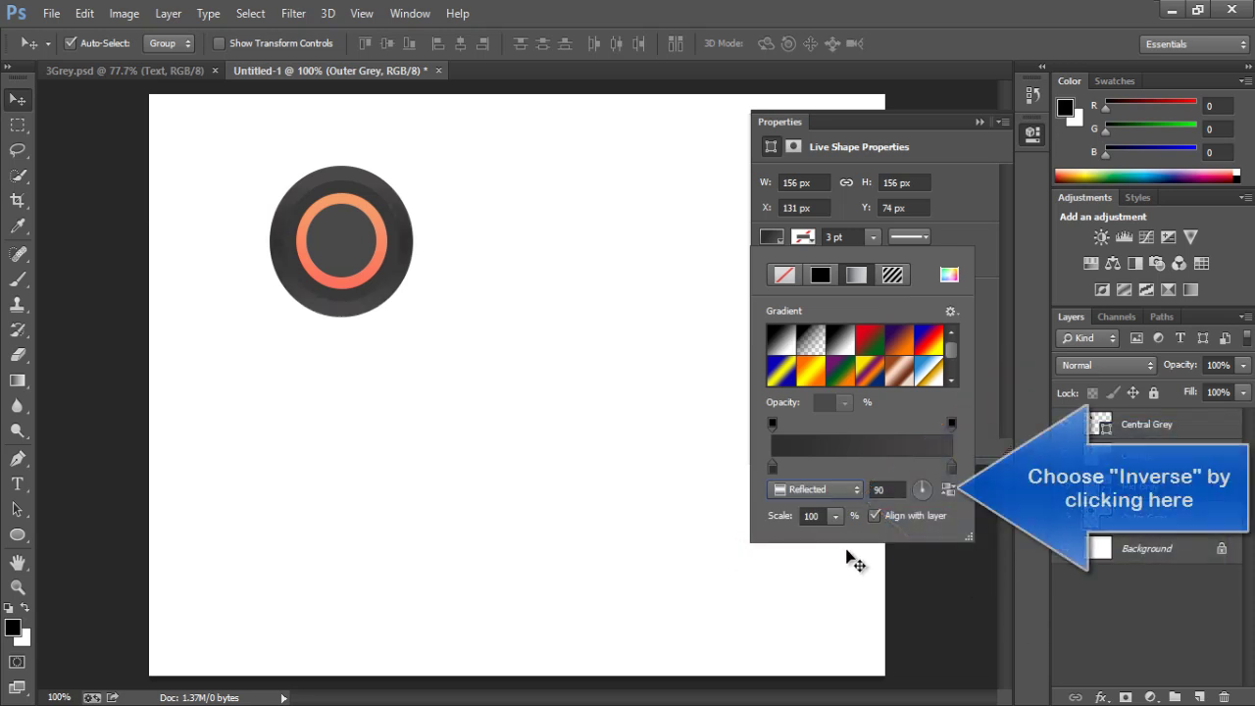
left_click(948, 489)
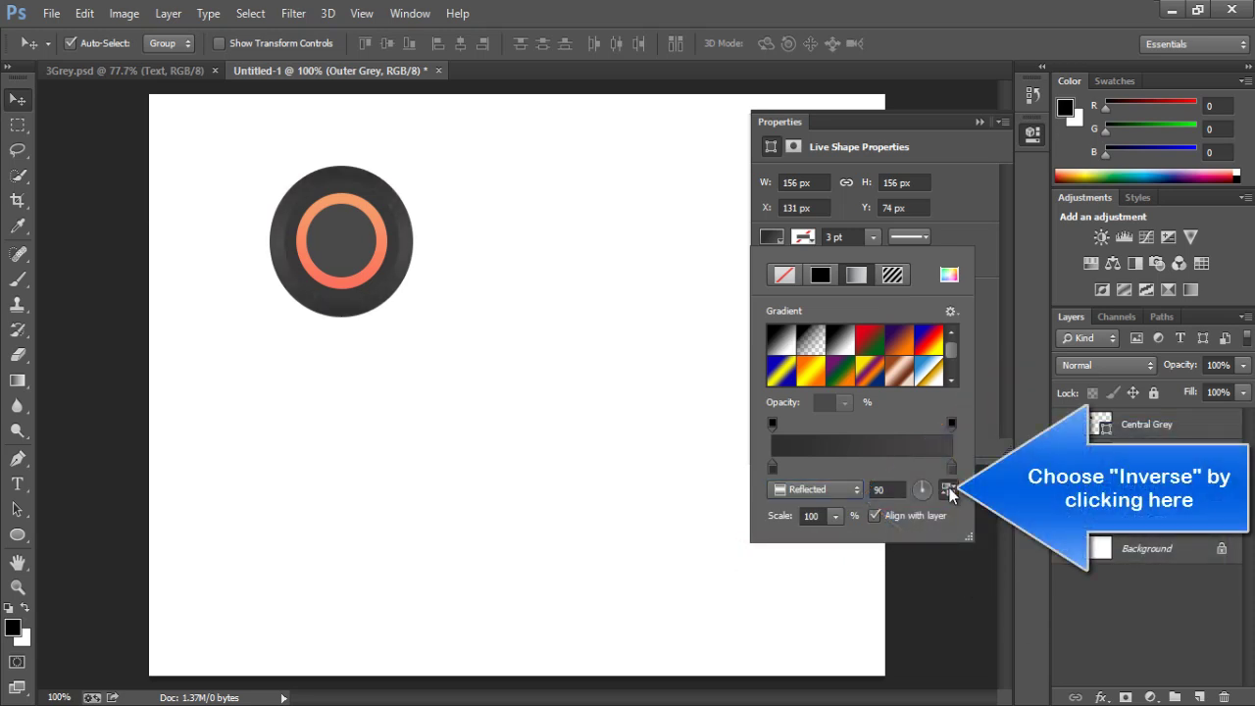
left_click(977, 123)
left_click(978, 123)
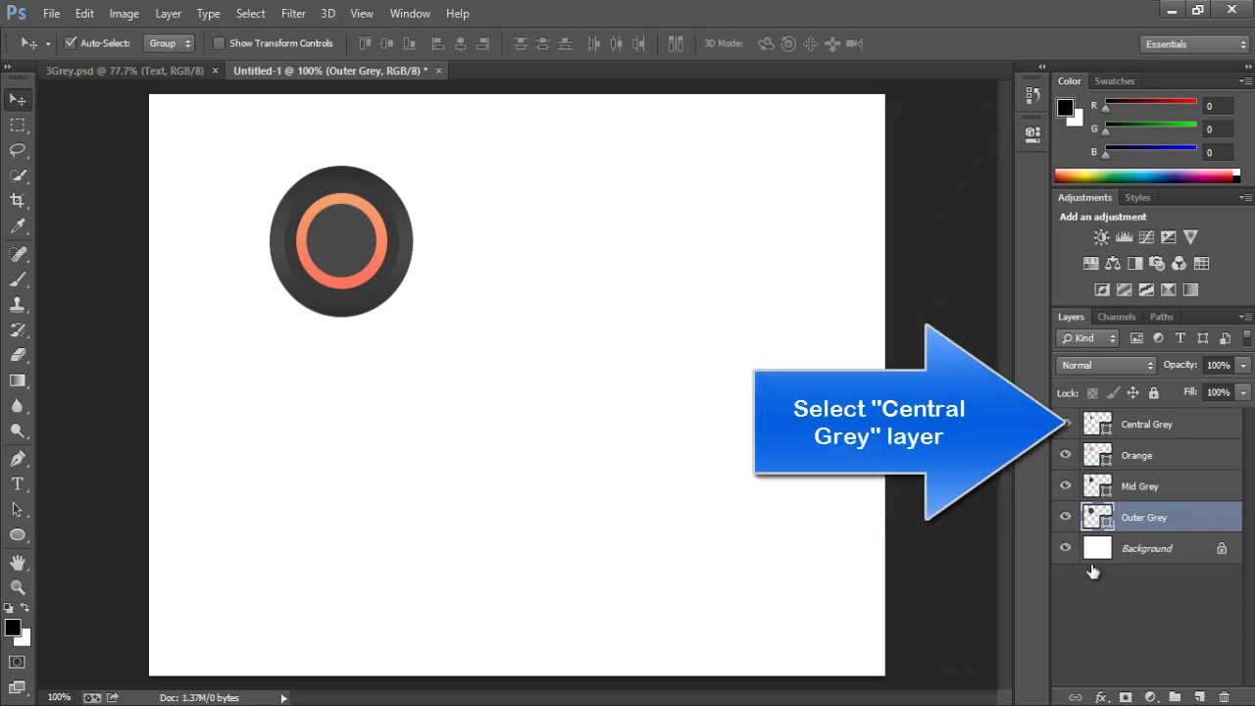
- Add a 1 px black Stroke to Central Grey and Alt-drag the effect onto Orange
left_click(1162, 424)
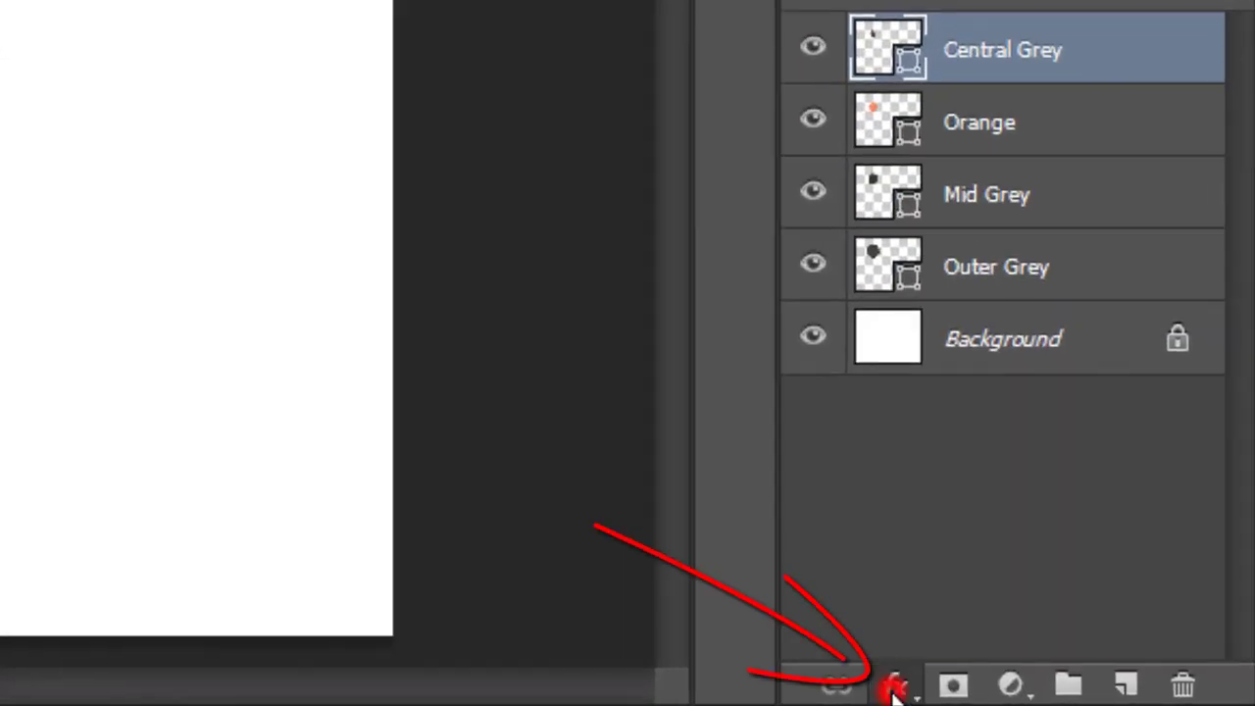
left_click(894, 684)
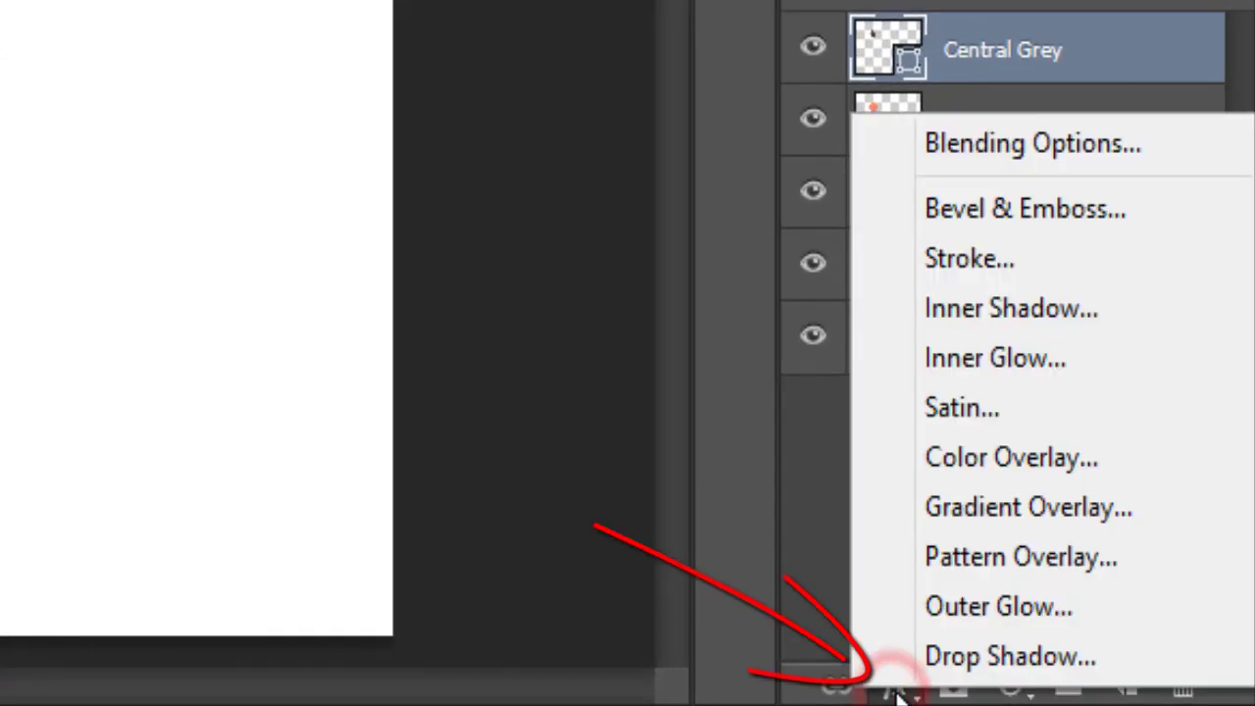
left_click(991, 266)
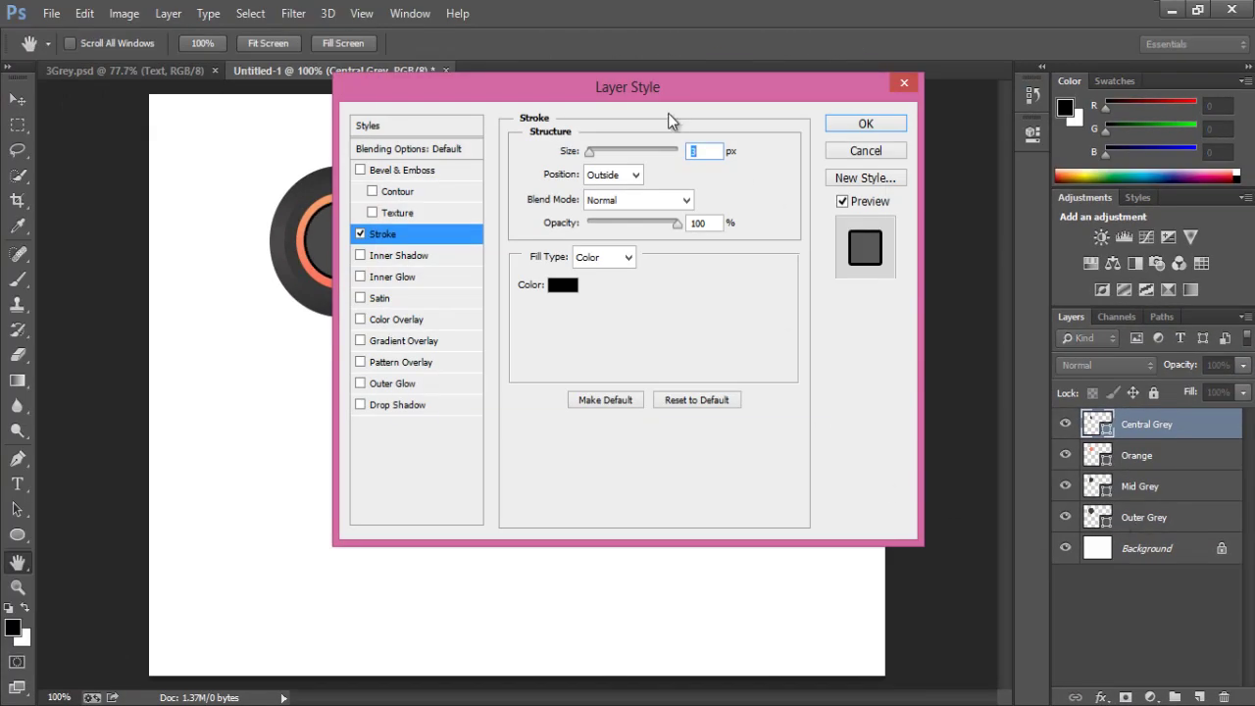
left_click_drag(640, 94, 787, 96)
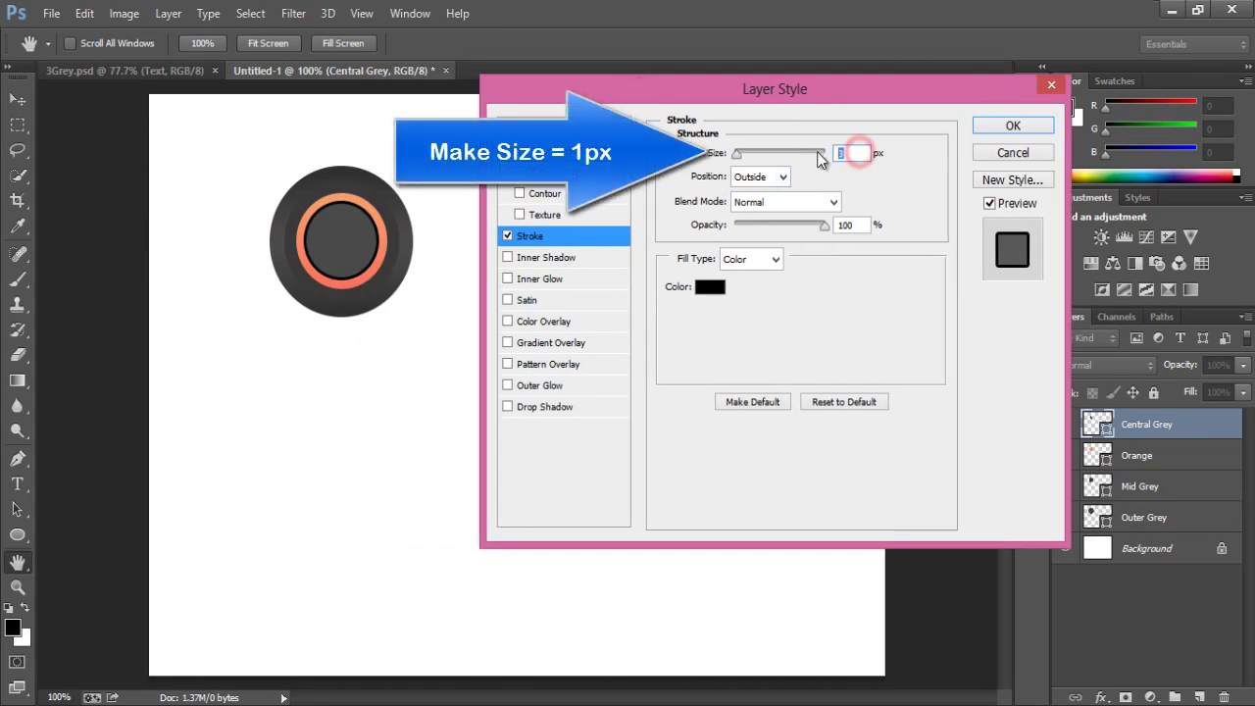
type("1")
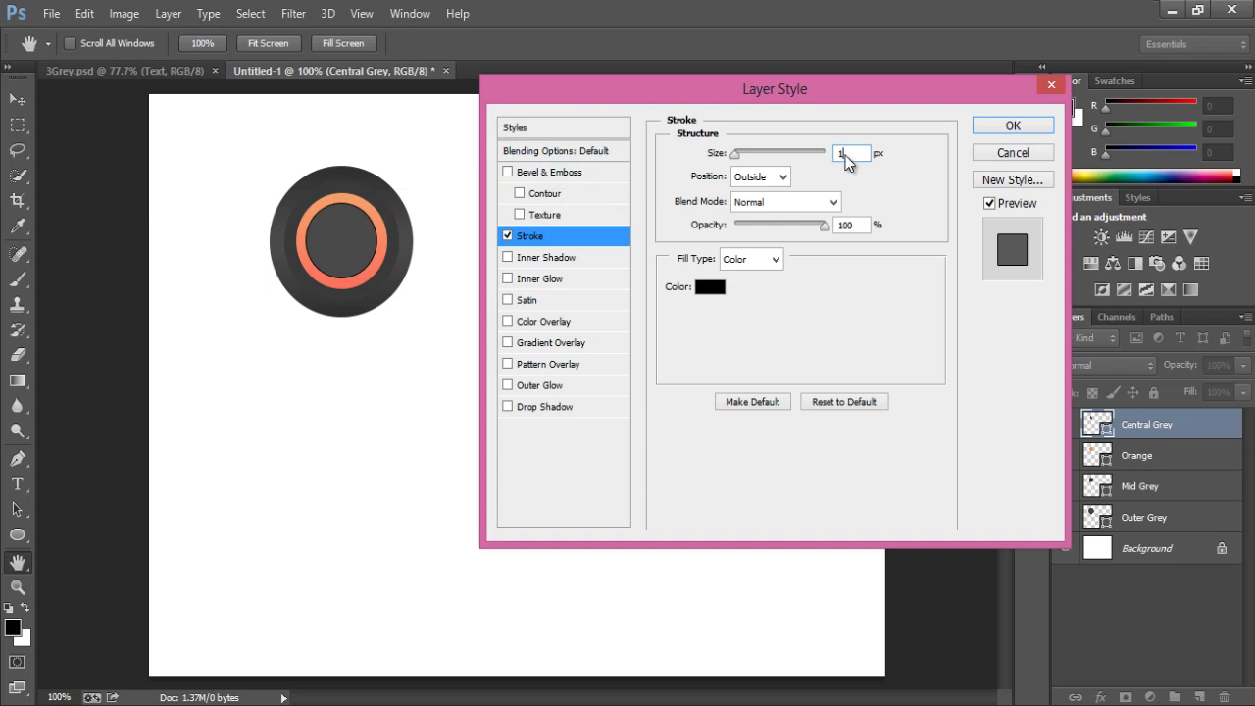
left_click(1029, 127)
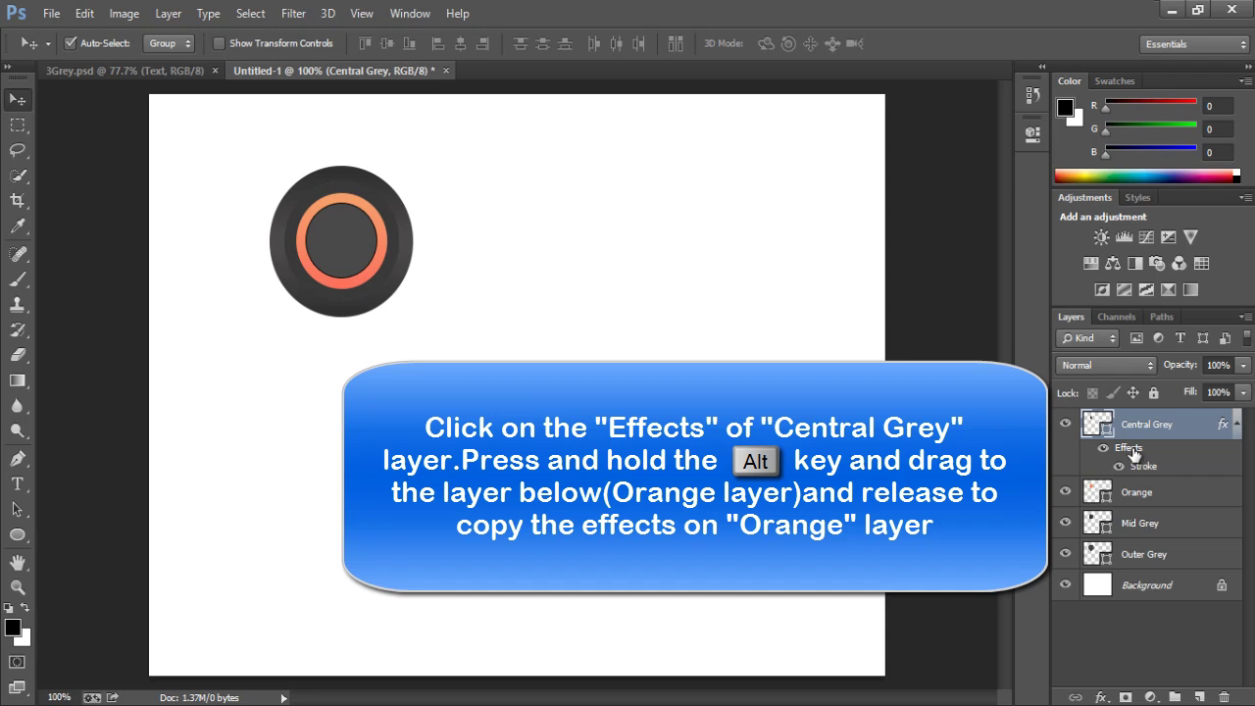
left_click_drag(1133, 459, 1140, 493)
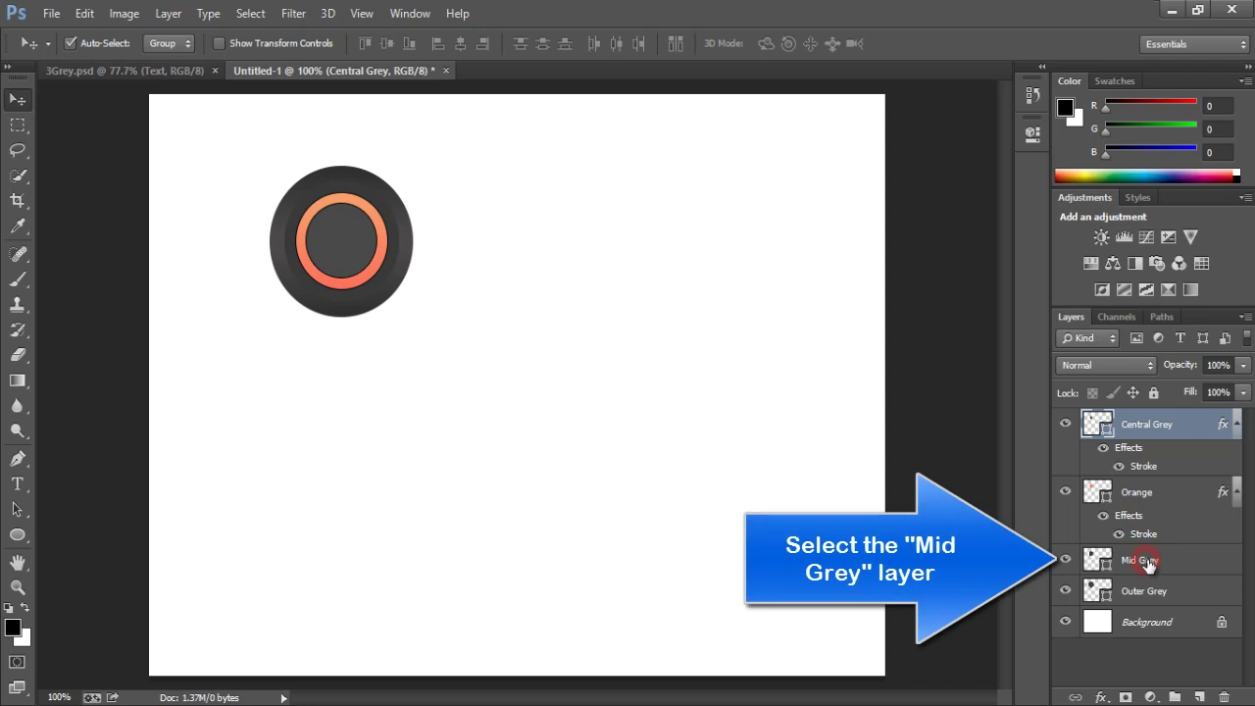
- Add a Stroke effect to Mid Grey: size 1 px, colour #ffffff, opacity 50%
left_click(1146, 562)
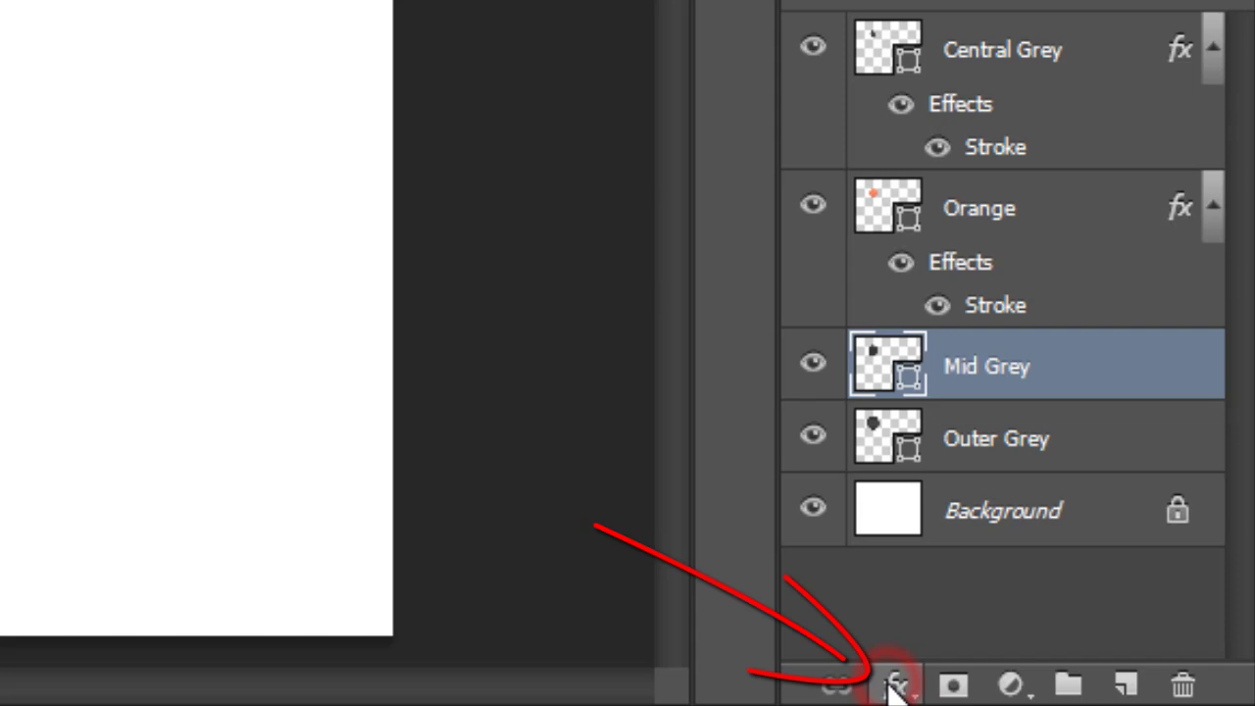
left_click(1005, 693)
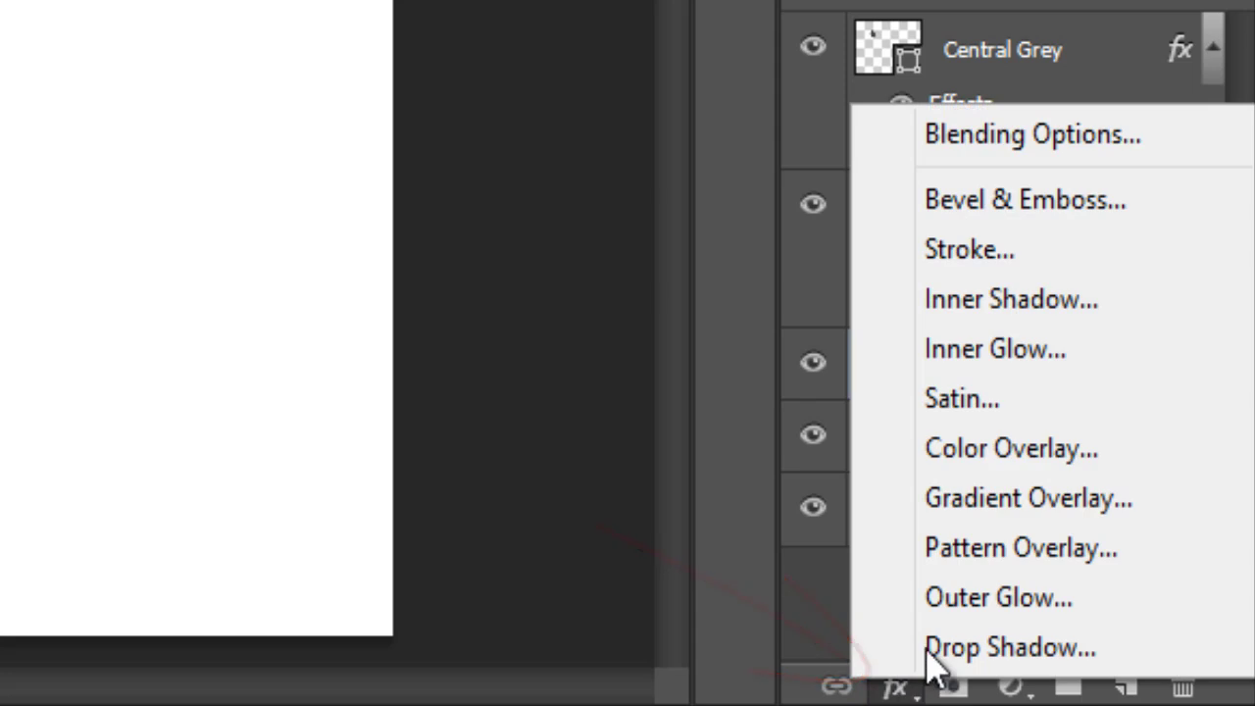
left_click(961, 247)
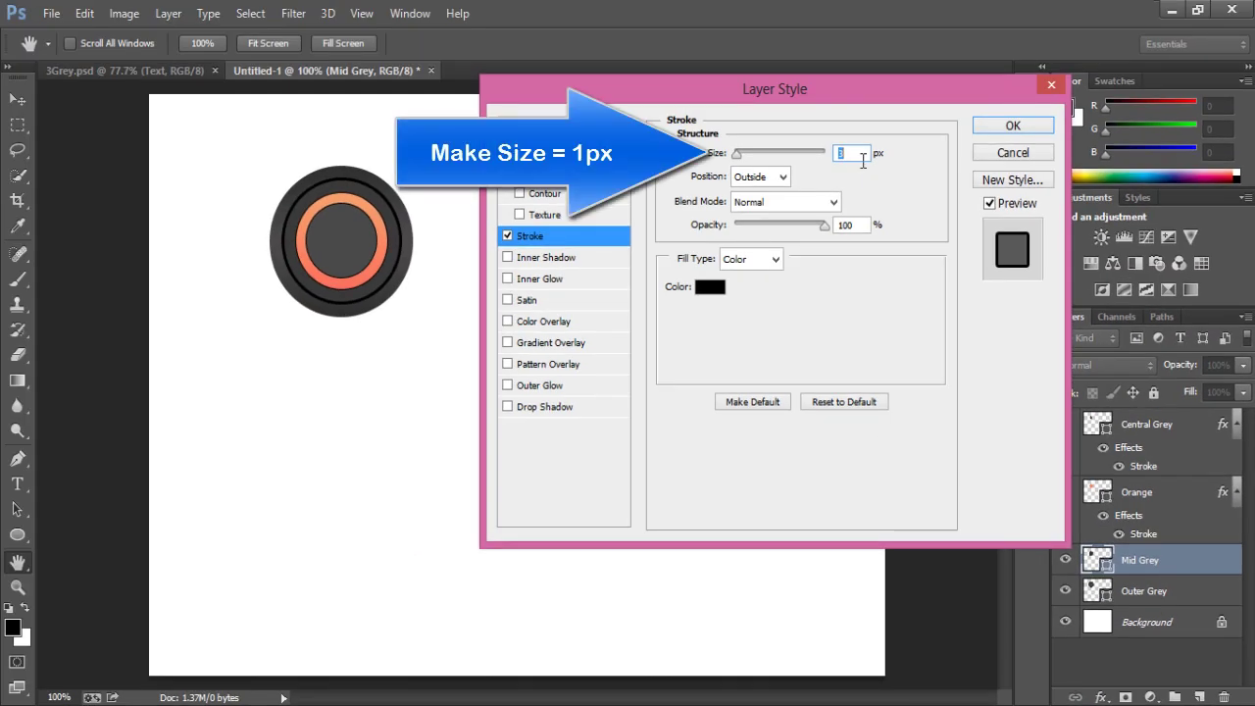
type("1")
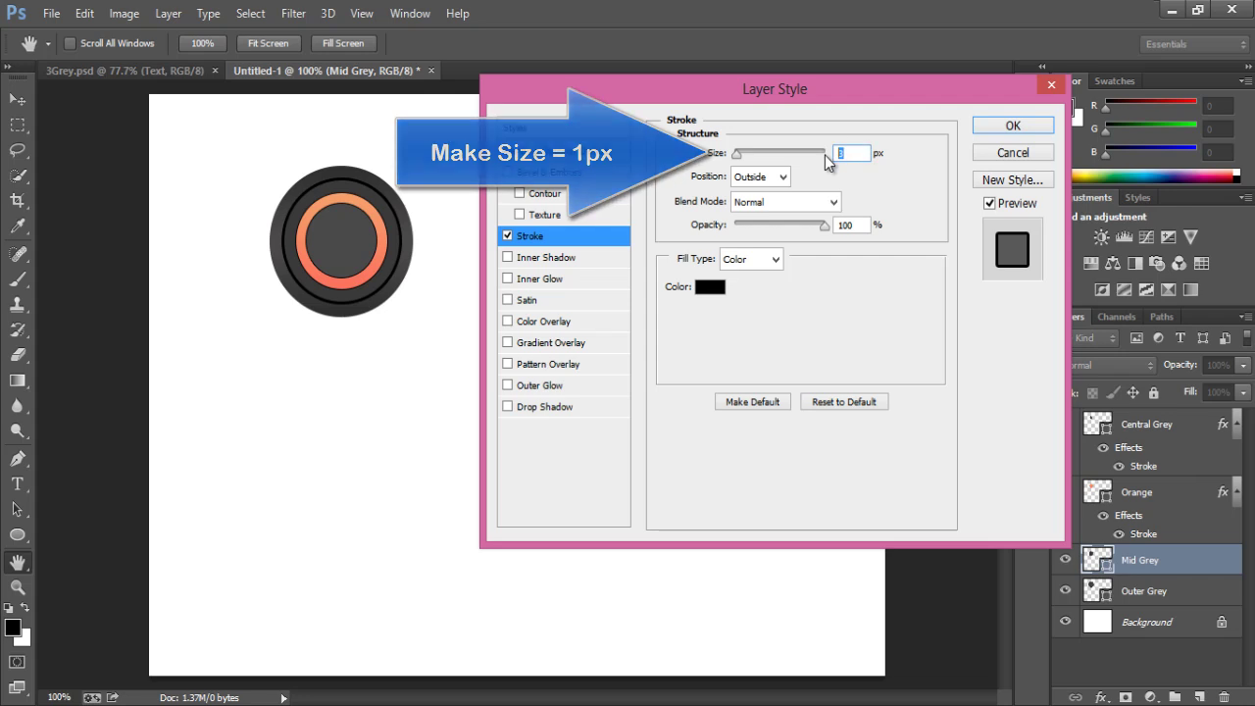
left_click(712, 287)
left_click(690, 302)
left_click(471, 103)
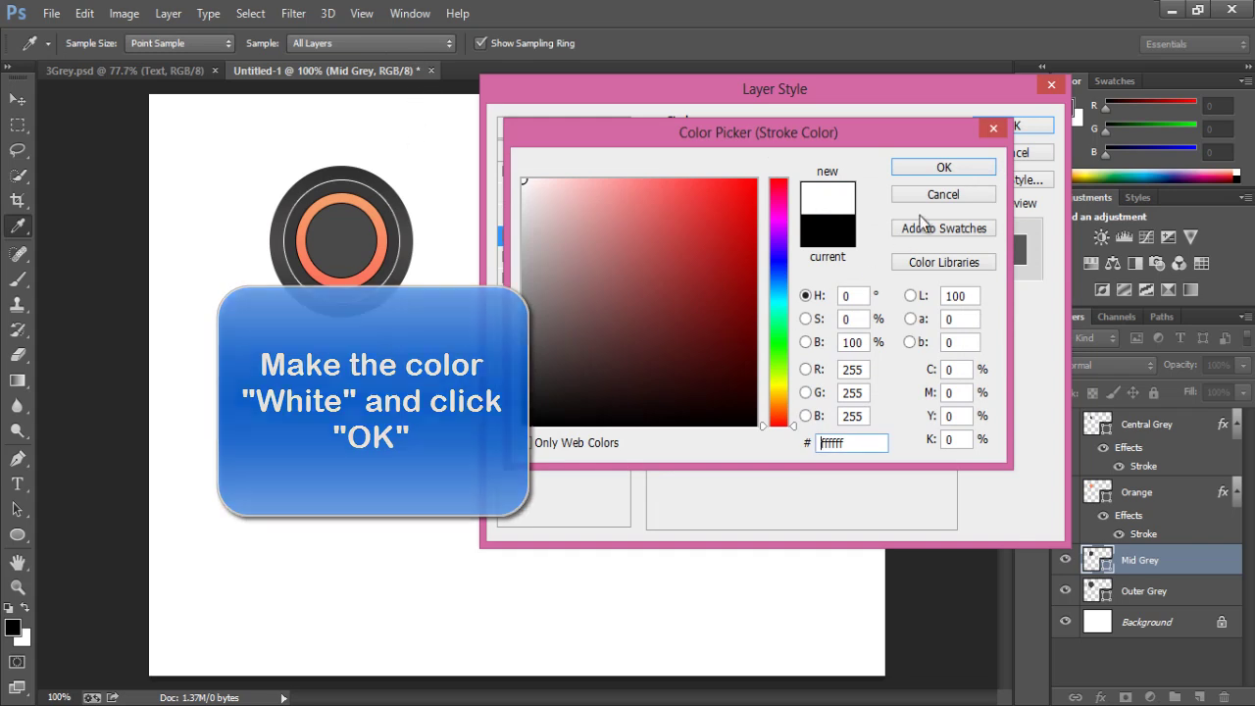
left_click(943, 166)
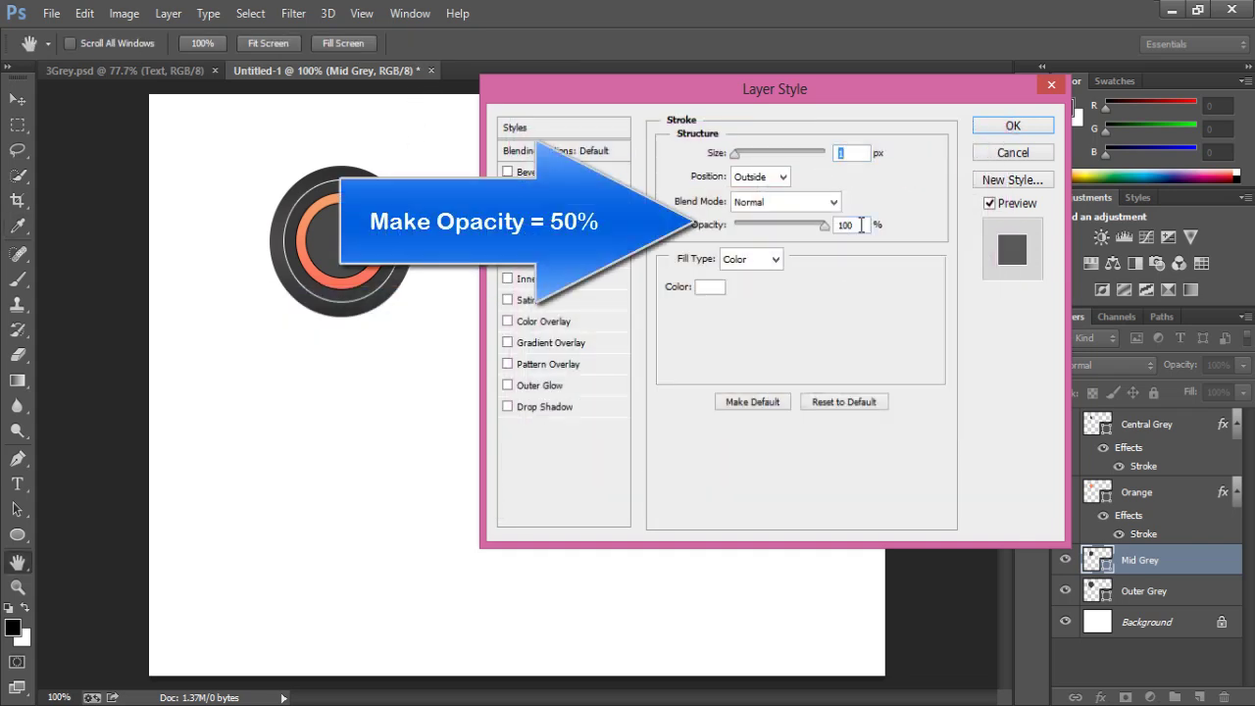
type("50")
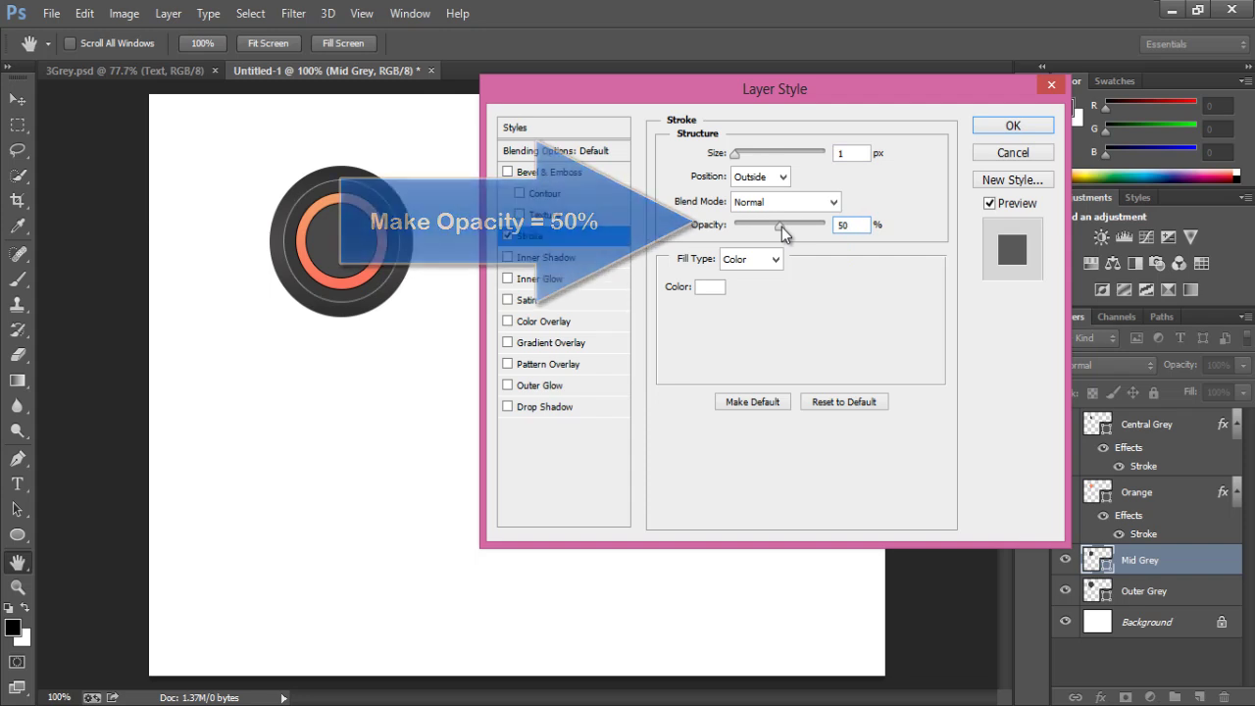
left_click(1006, 126)
key("v")
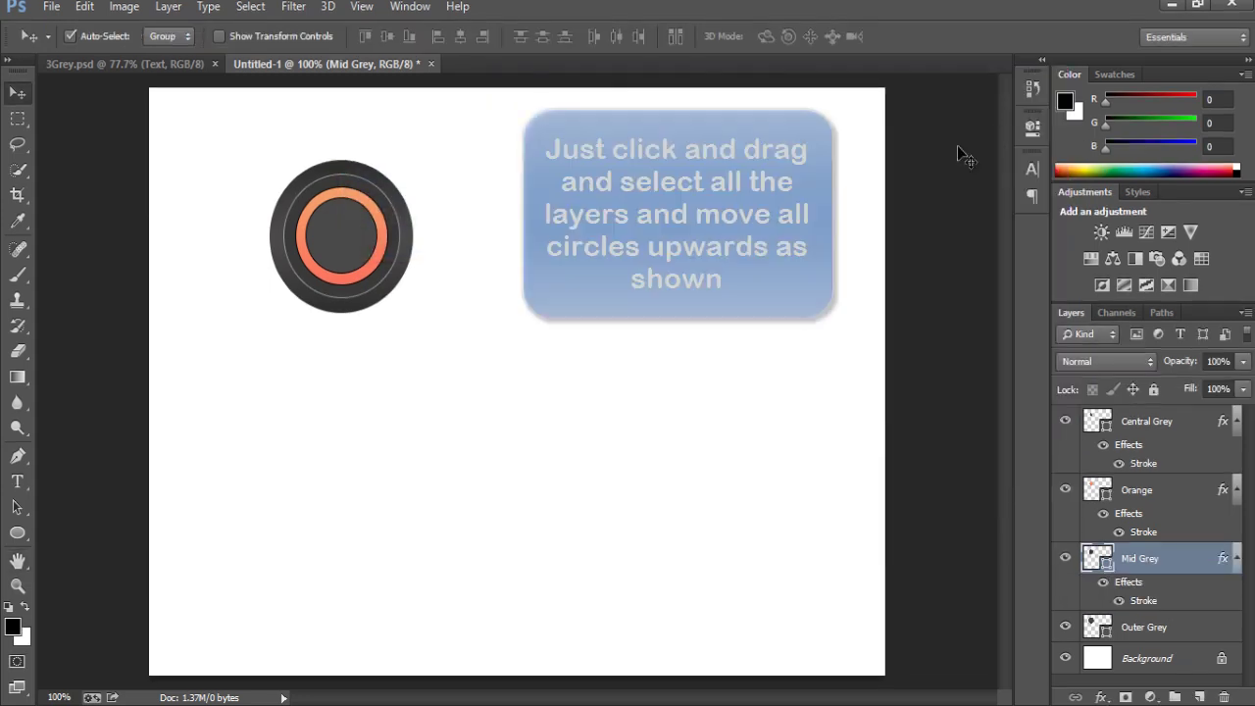
- Alt-drag a copy of all badge circle layers downward and group the copies as Middle
mouse_move(450, 185)
left_mouse_down()
mouse_move(365, 260)
mouse_move(339, 245)
mouse_move(320, 202)
mouse_move(304, 412)
left_mouse_up()
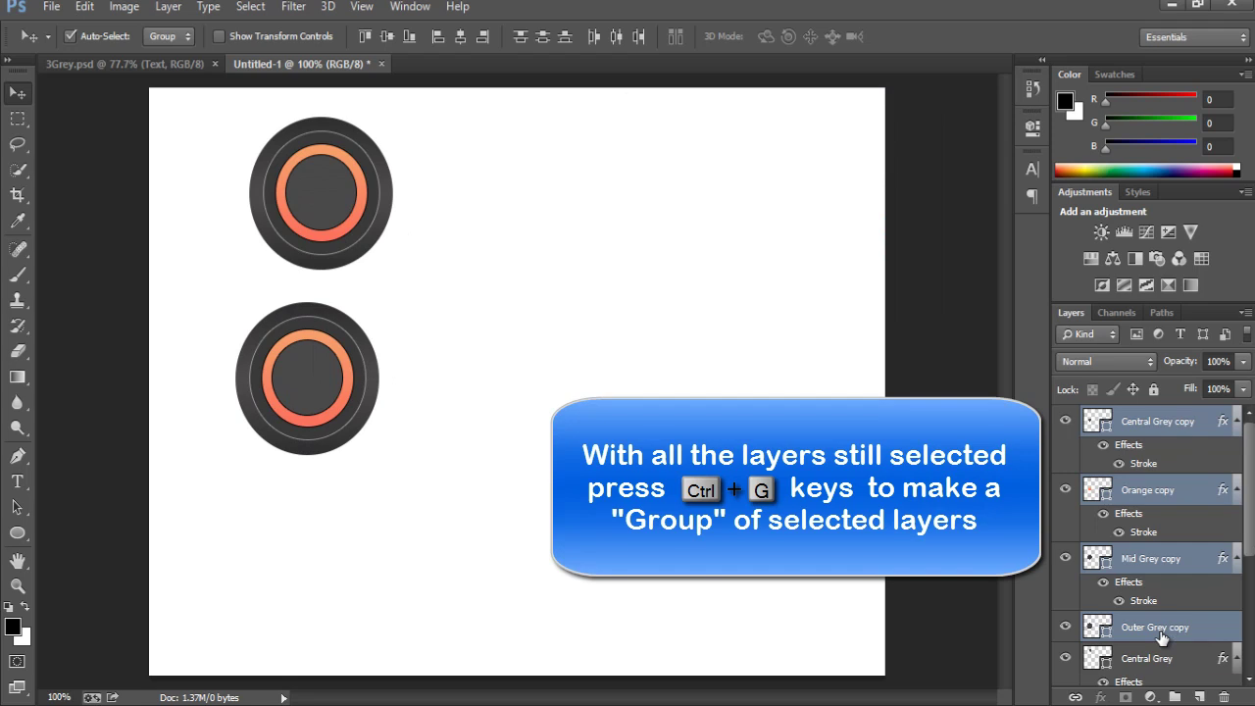
key("ctrl+g")
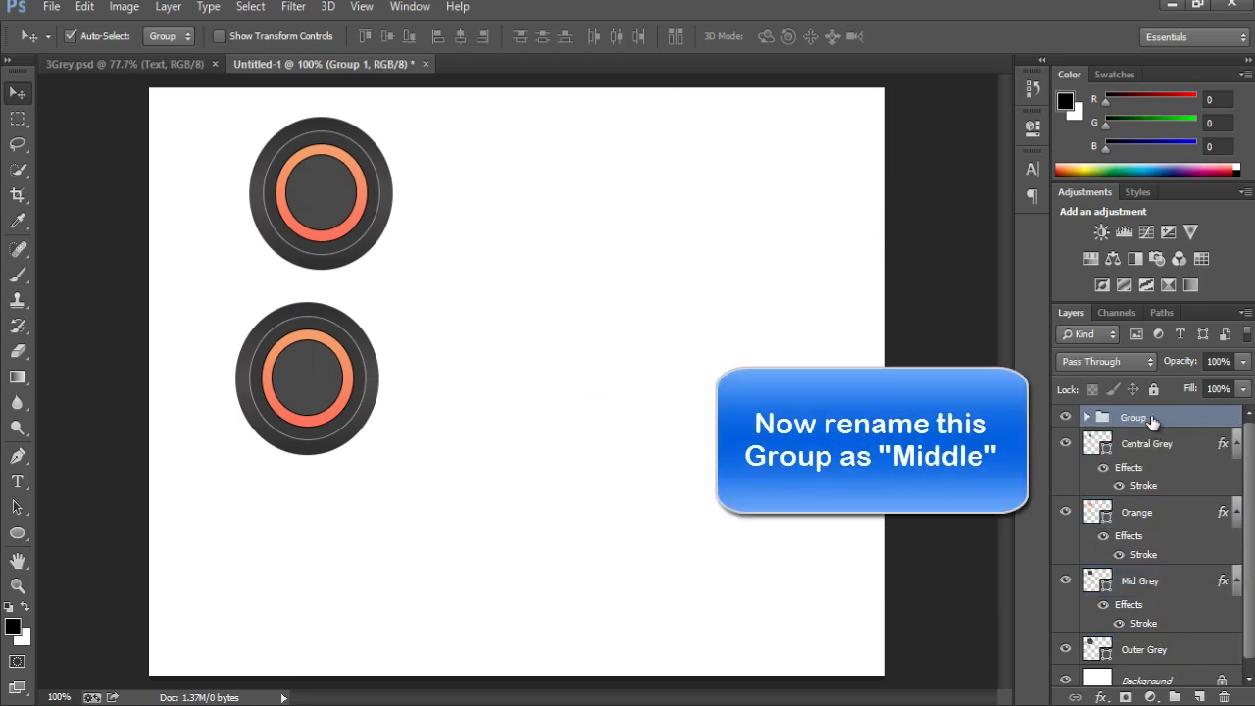
double_click(1152, 418)
type("Middle")
key("Return")
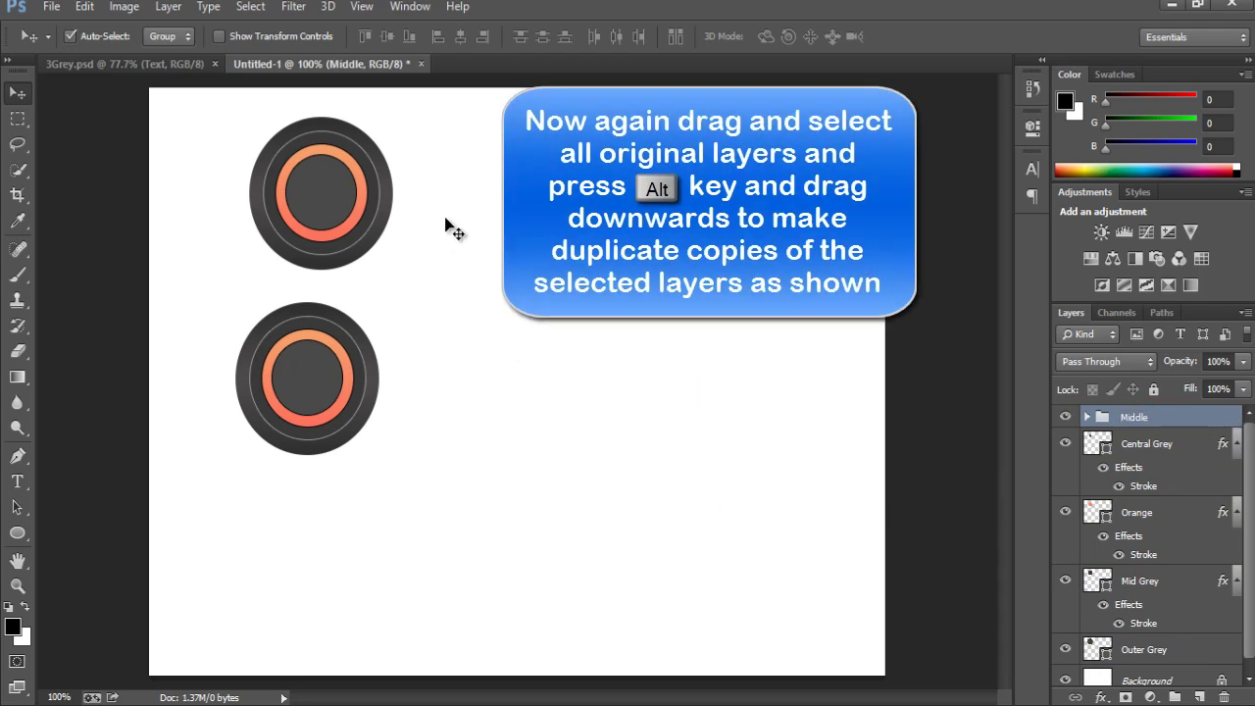
- Group the copied third badge's circle layers into a group named Lower
left_click(434, 195)
mouse_move(429, 179)
left_mouse_down()
mouse_move(373, 235)
mouse_move(324, 201)
mouse_move(386, 578)
mouse_move(287, 613)
left_mouse_up()
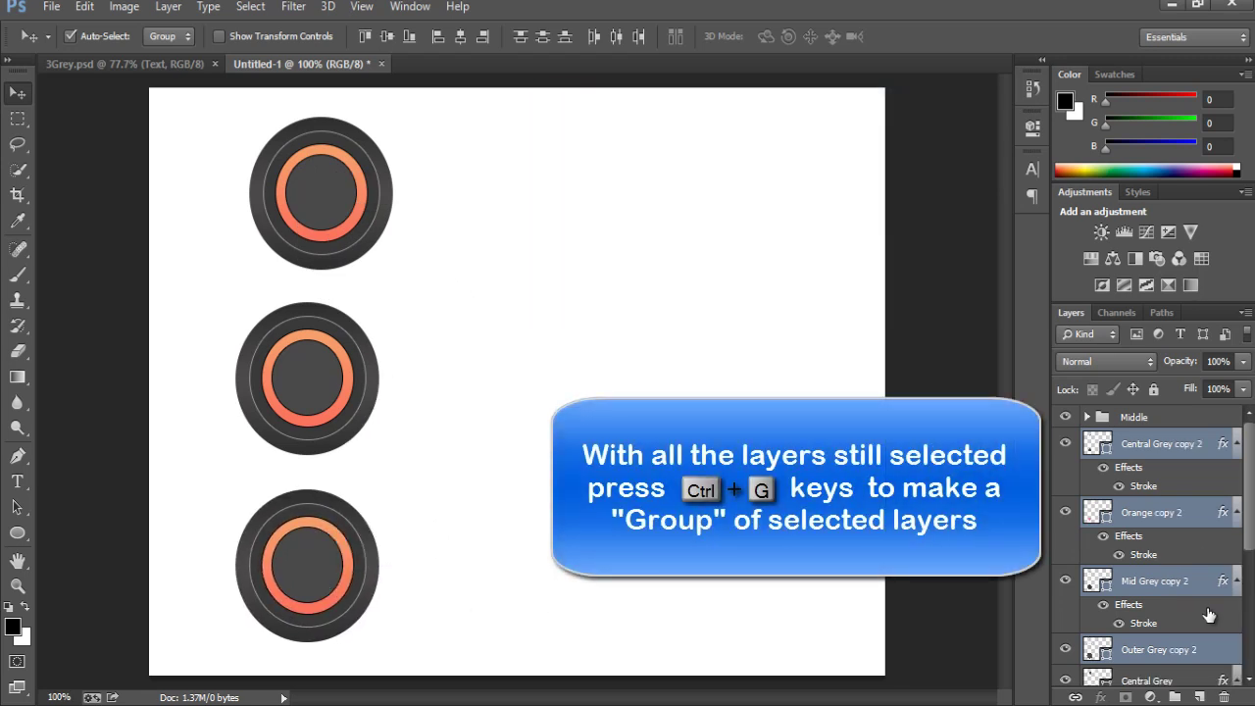
key("ctrl+g")
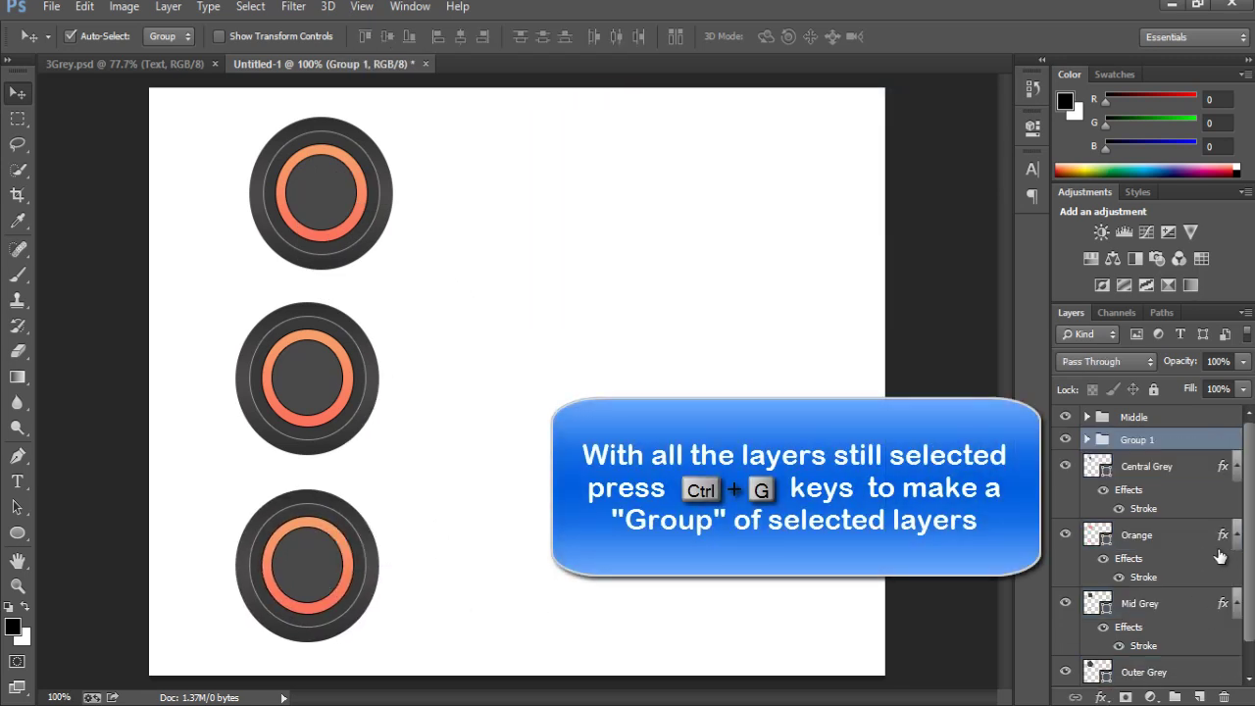
double_click(1154, 441)
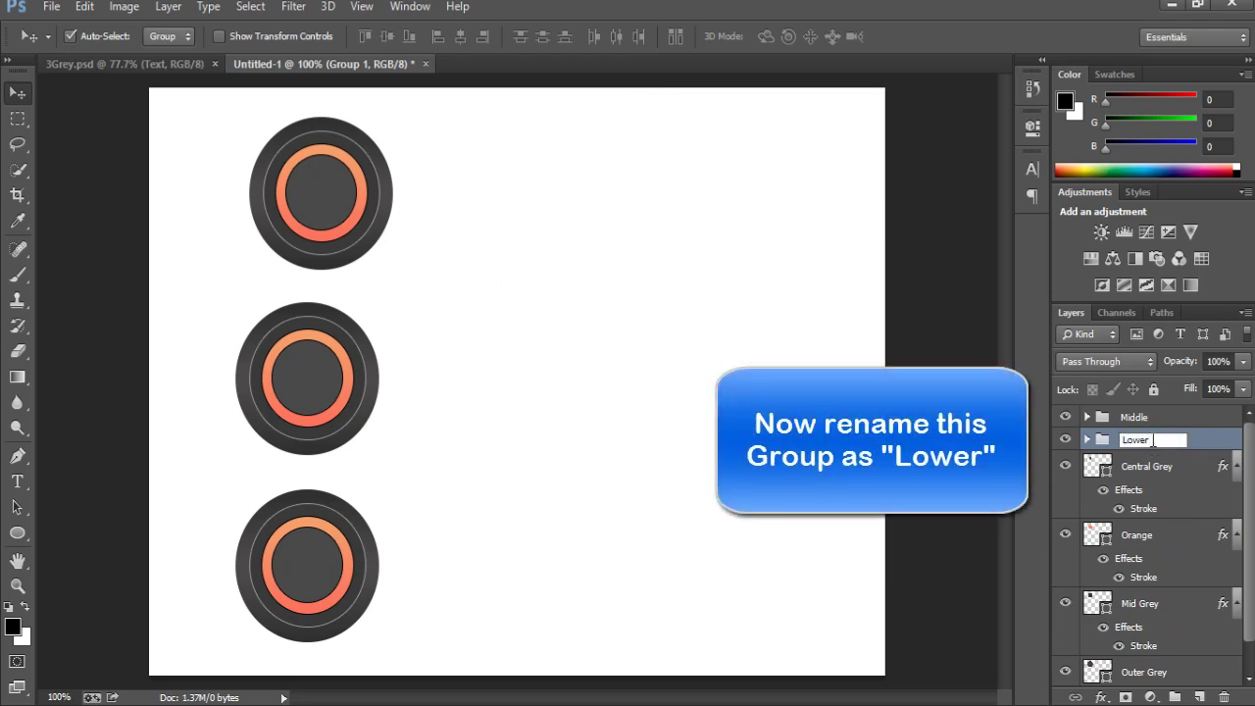
key("Return")
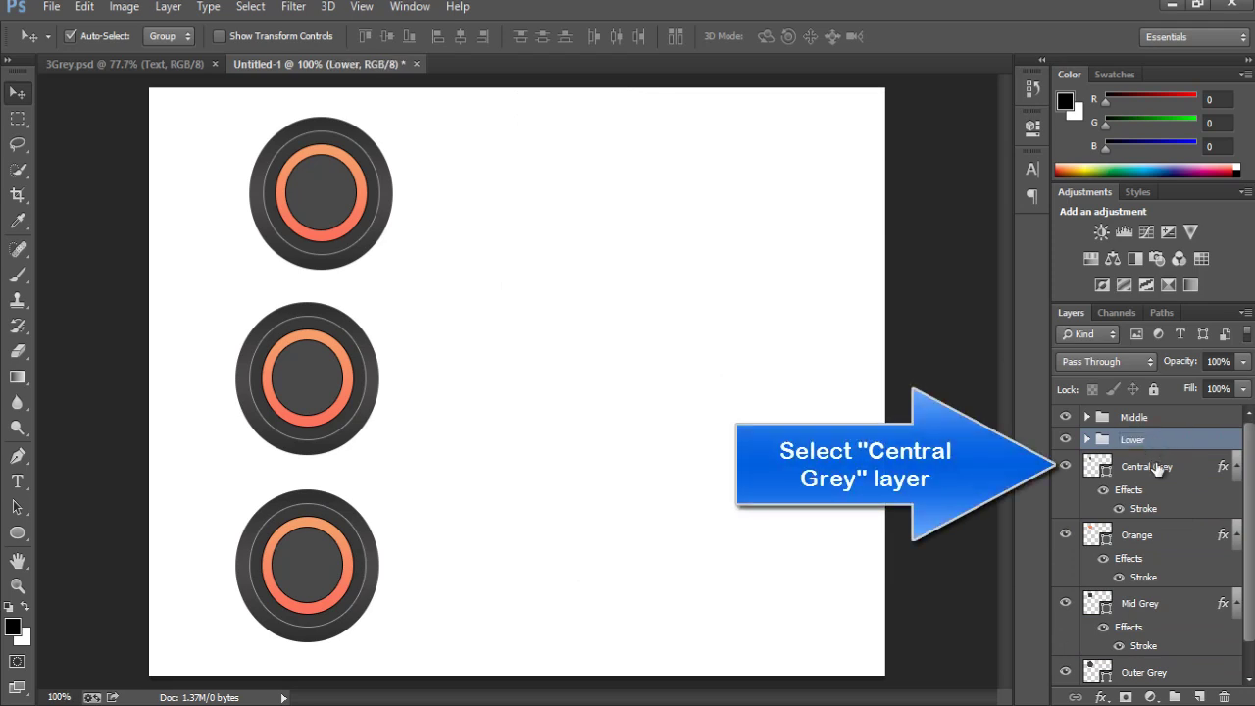
- Group Central Grey through Outer Grey as Upper and move it to the top of the stack
left_click(1157, 468)
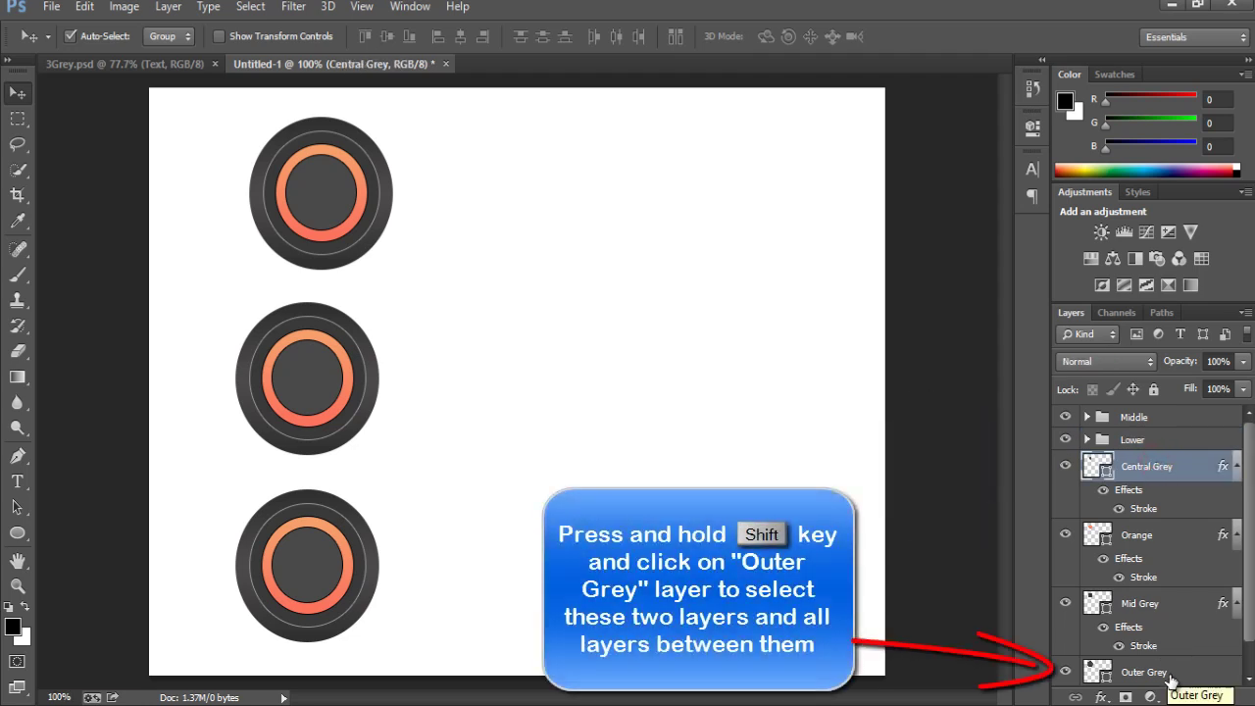
left_click(1172, 677, "shift")
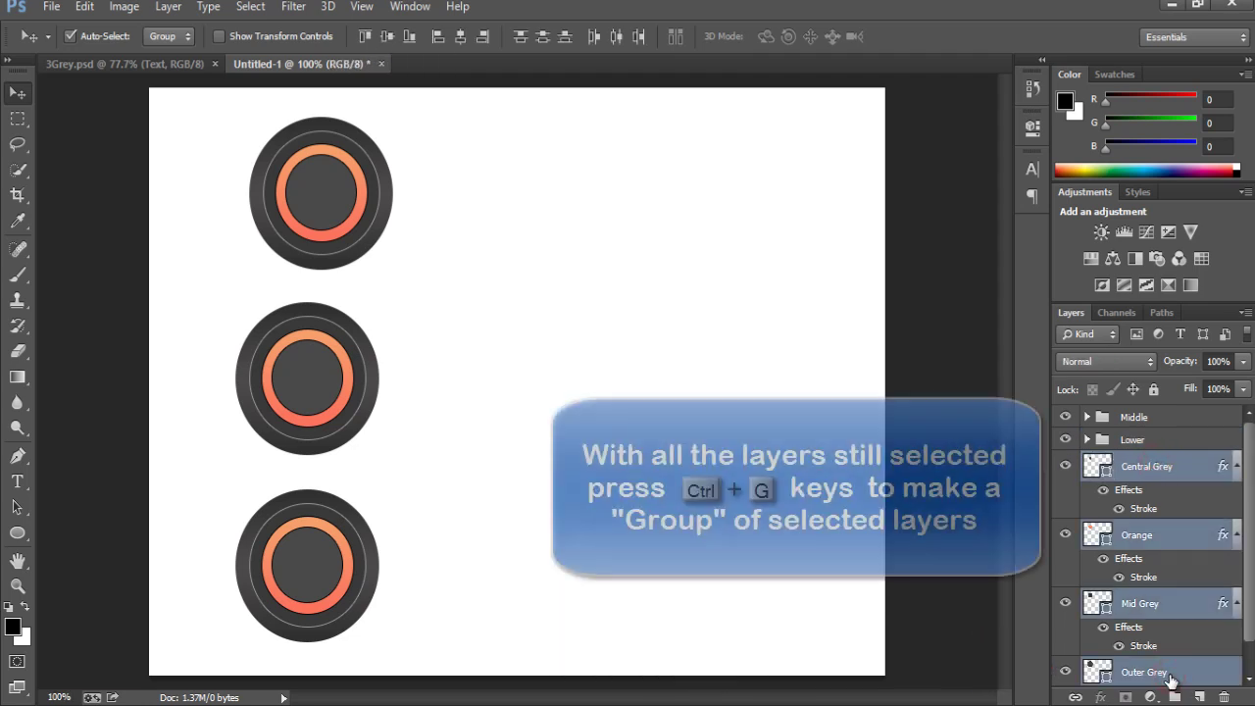
key("ctrl+g")
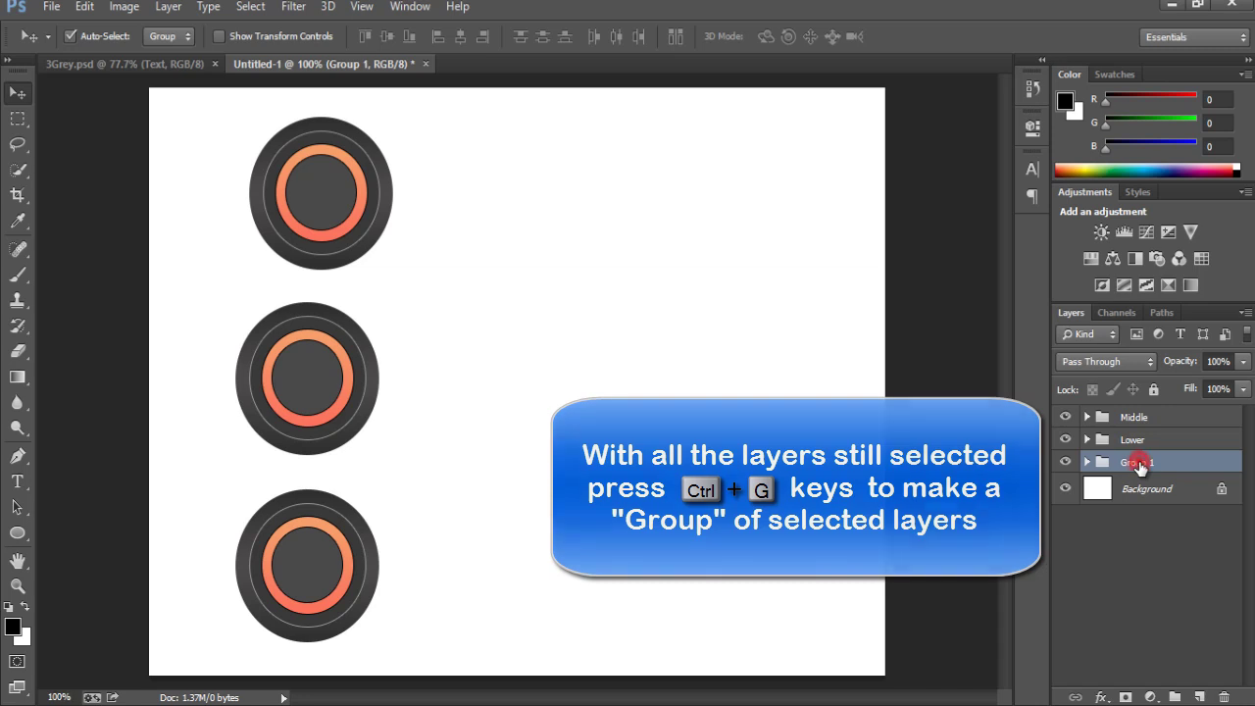
double_click(1137, 463)
key("ctrl+a")
type("Uppe")
key("Return")
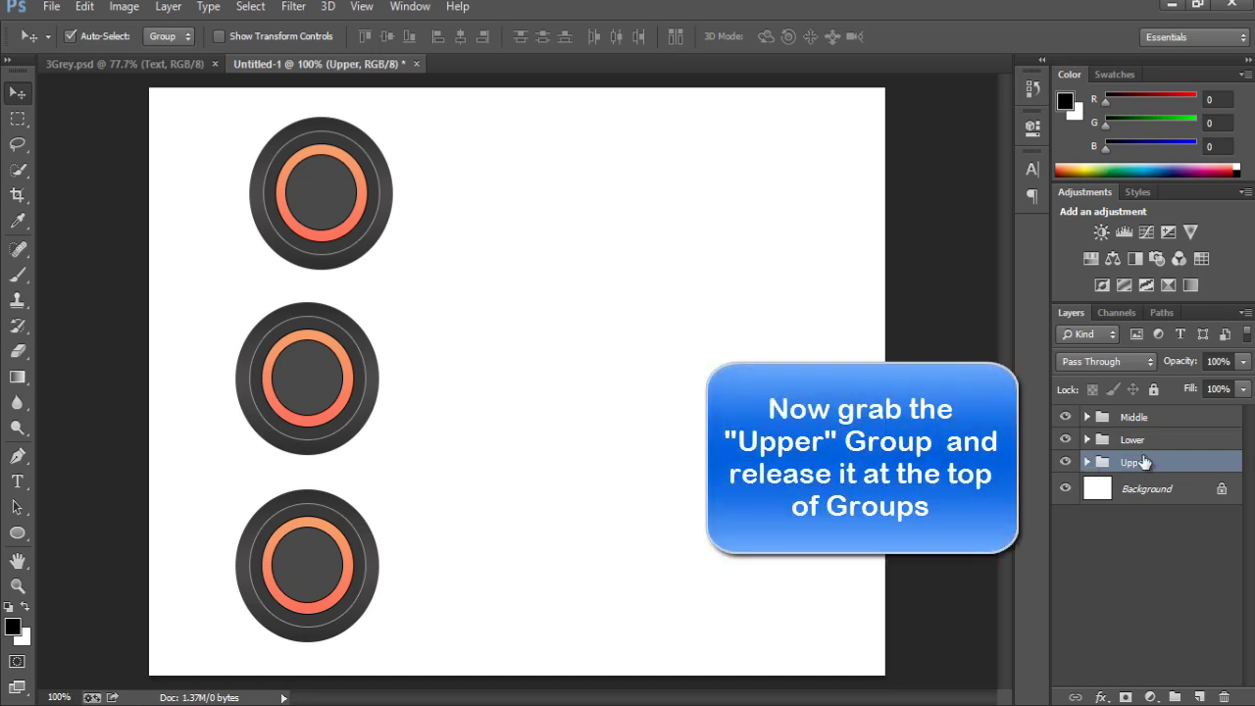
left_click_drag(1143, 462, 1153, 415)
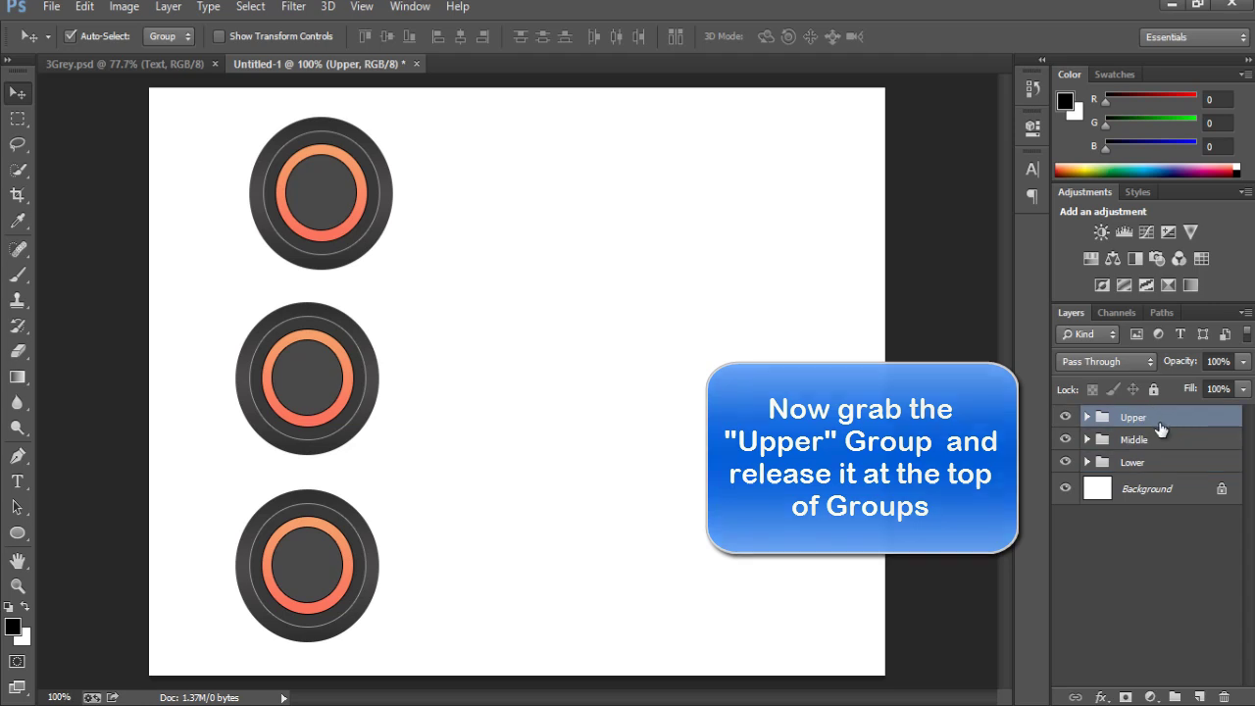
- Hide the Lower badge and expand the Middle group's layers
left_click(1066, 462)
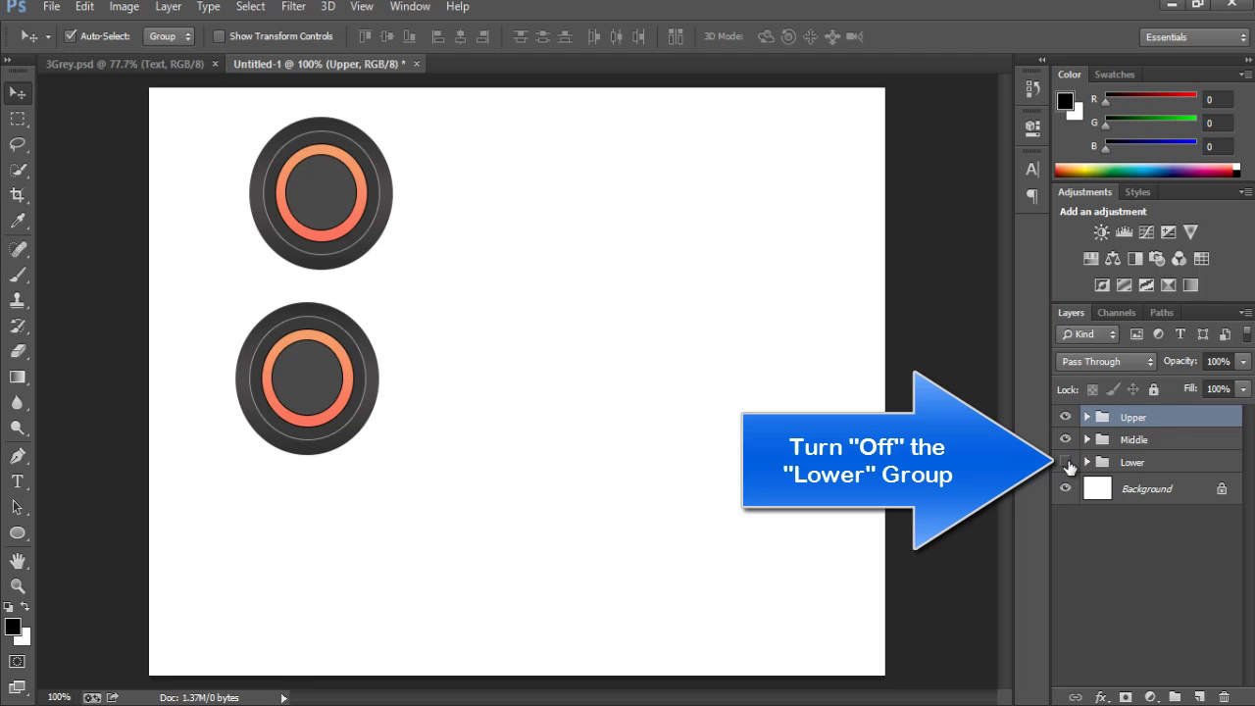
left_click(1087, 440)
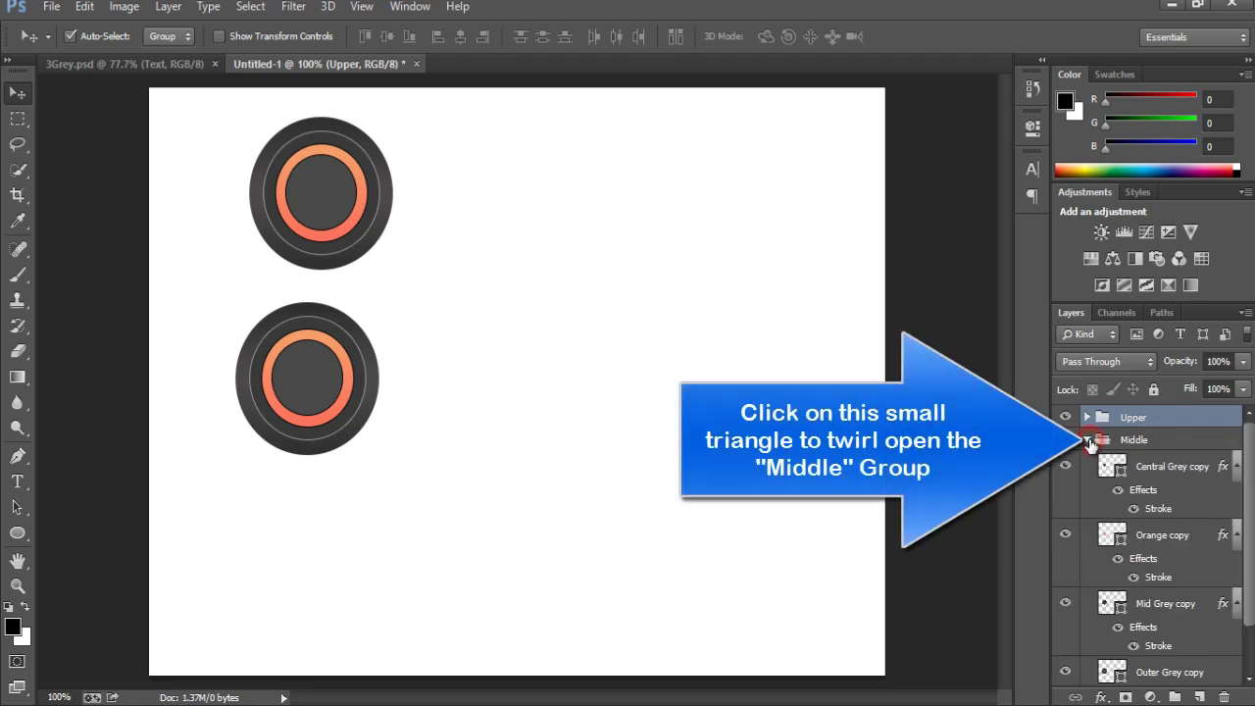
left_click_drag(1241, 437, 1241, 469)
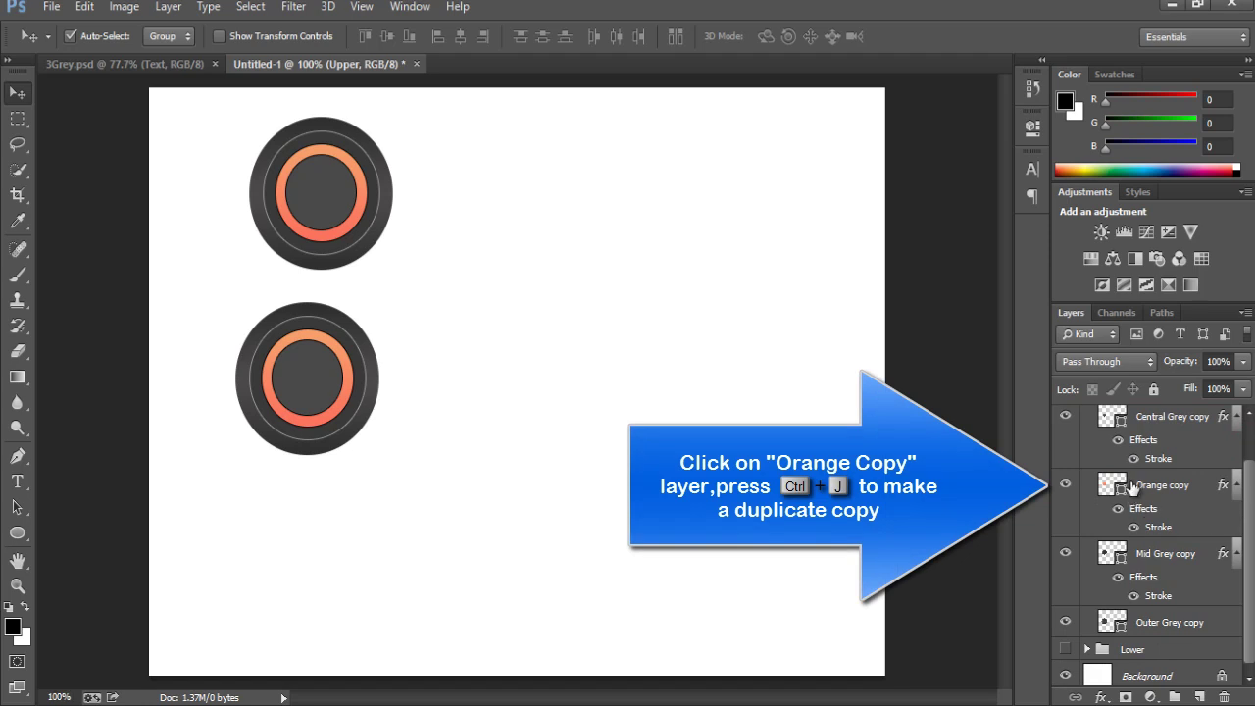
- Duplicate the Orange copy layer and name the duplicate Yellow
left_click(1130, 486)
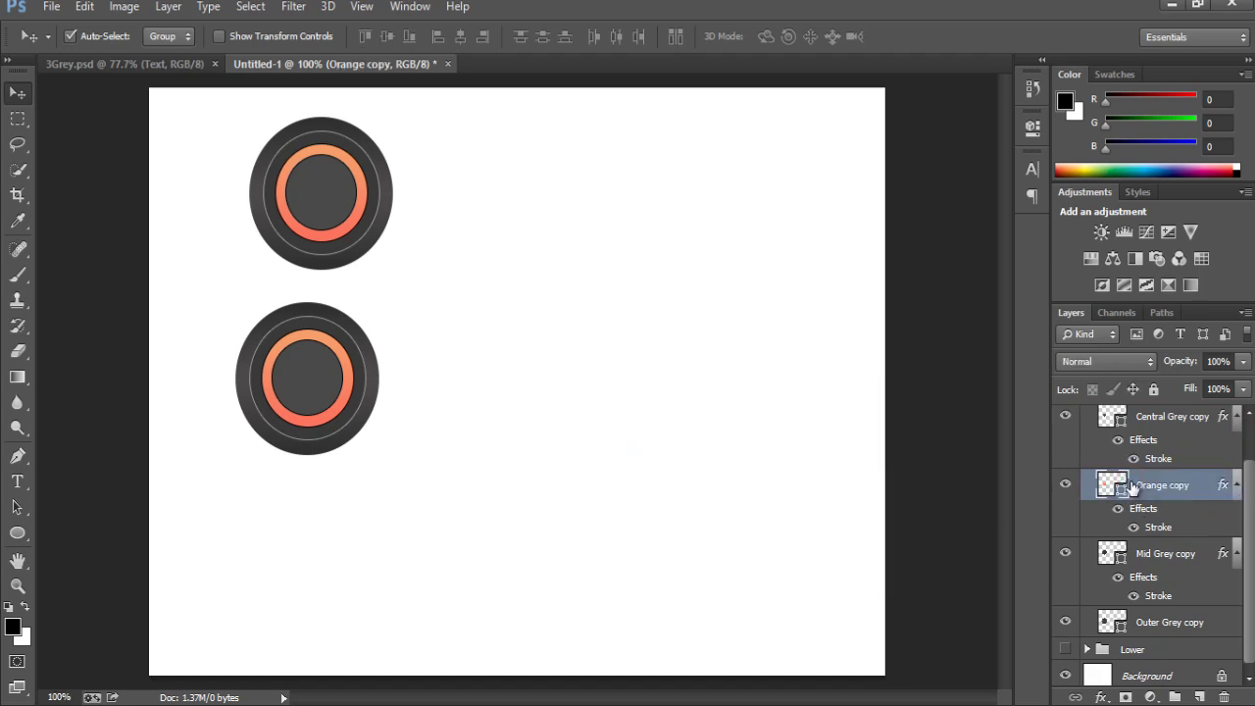
key("ctrl+j")
double_click(1137, 487)
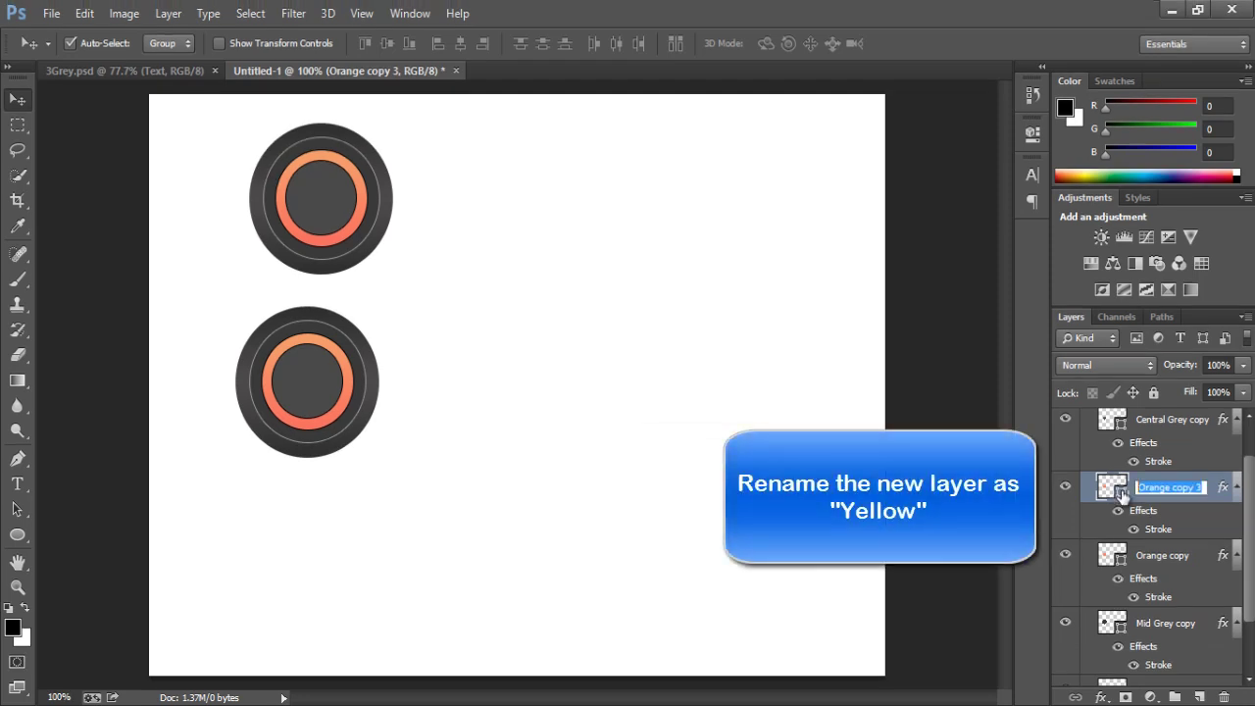
type("Yellow")
key("Return")
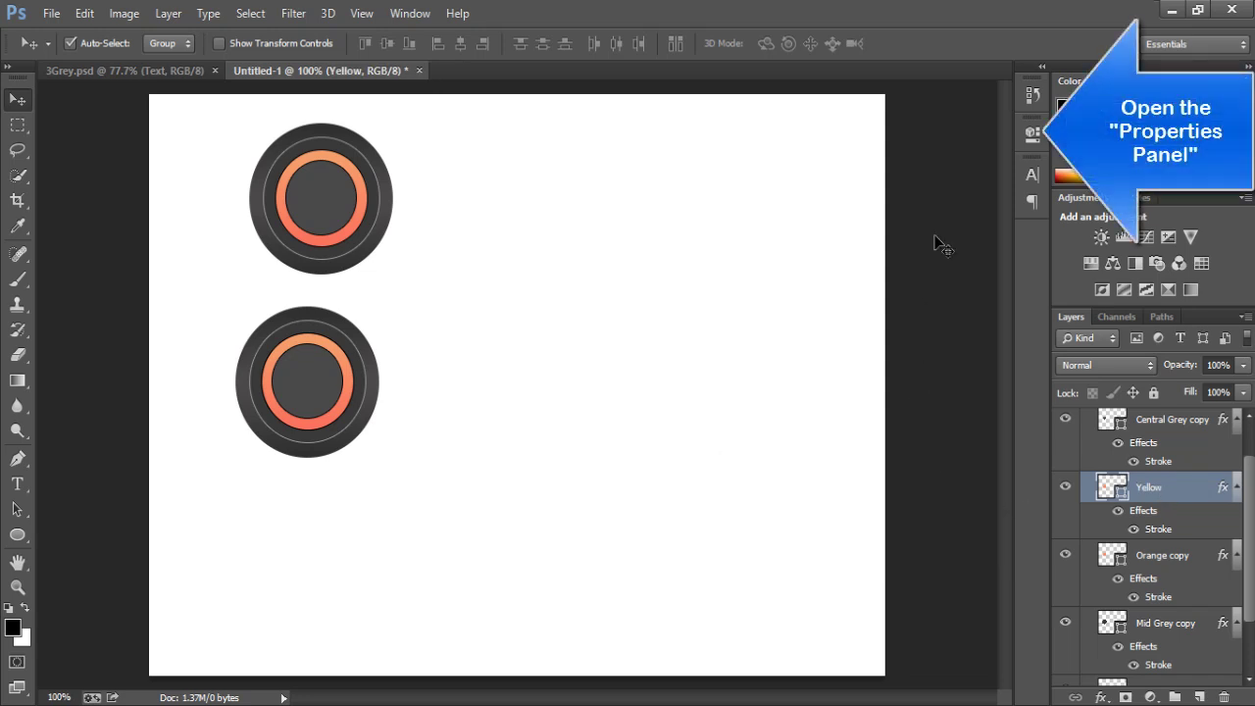
- Set the Yellow ring's left gradient stop to olive #b5aa1f
left_click(1030, 134)
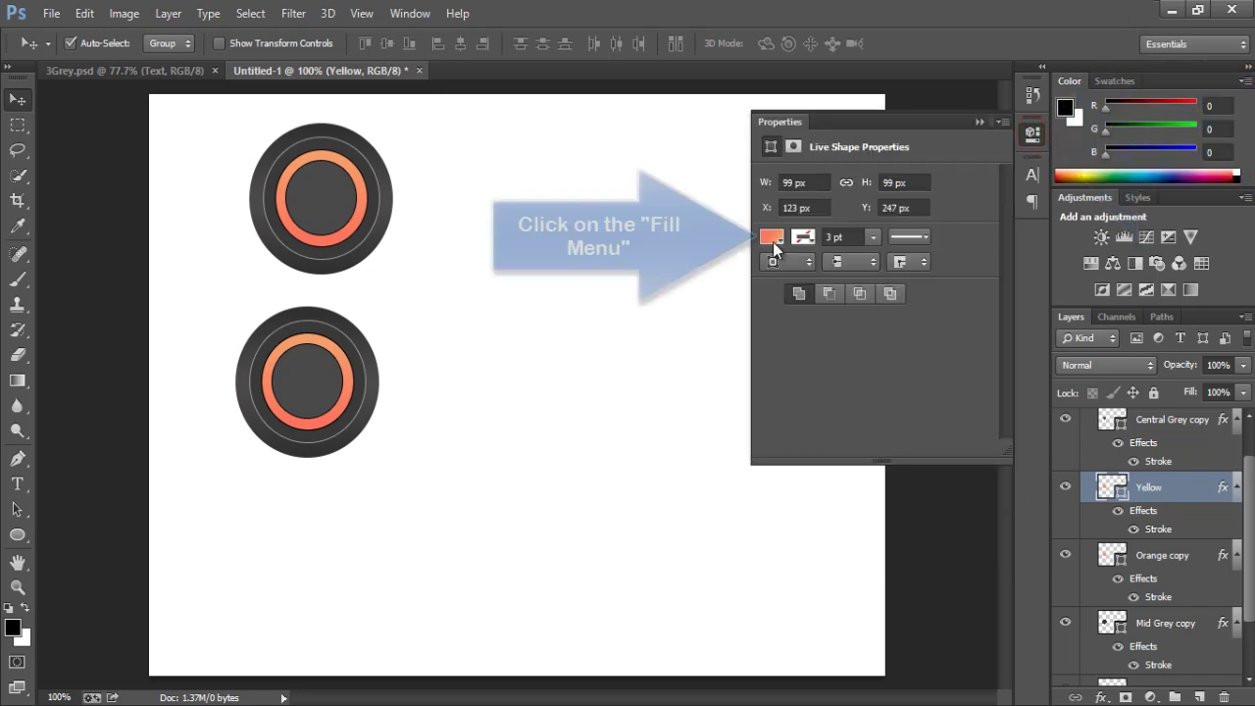
left_click(773, 242)
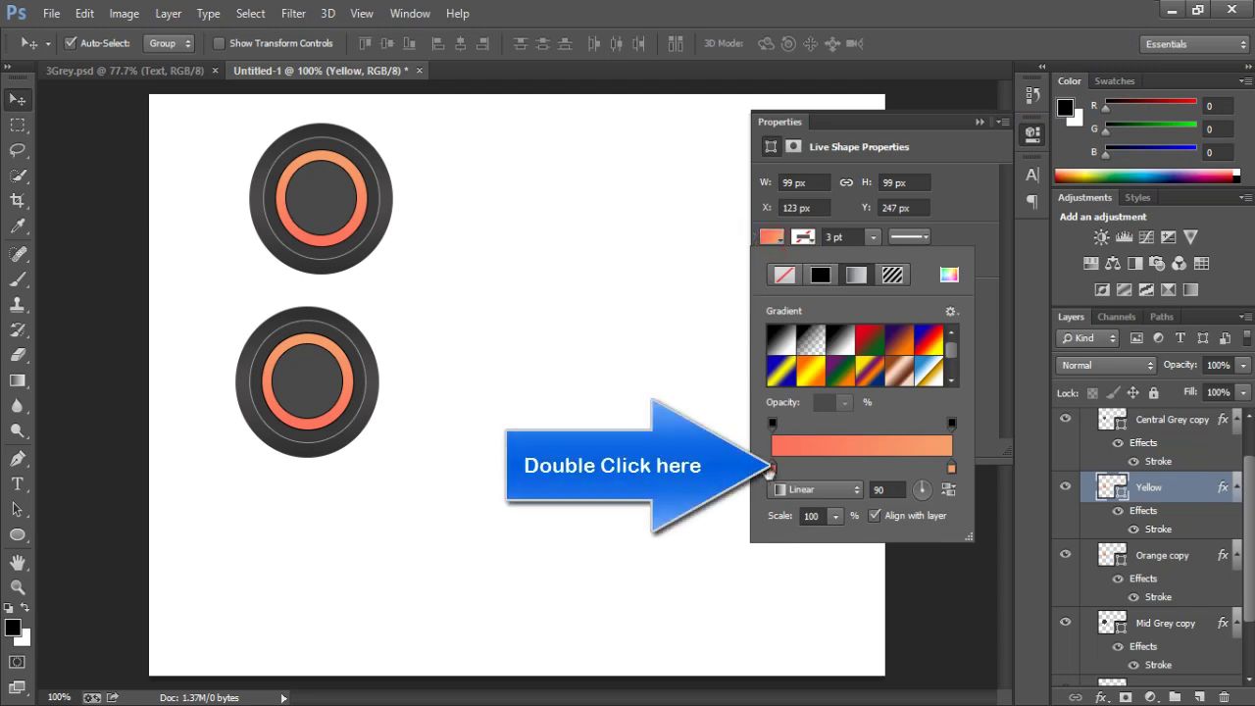
double_click(773, 469)
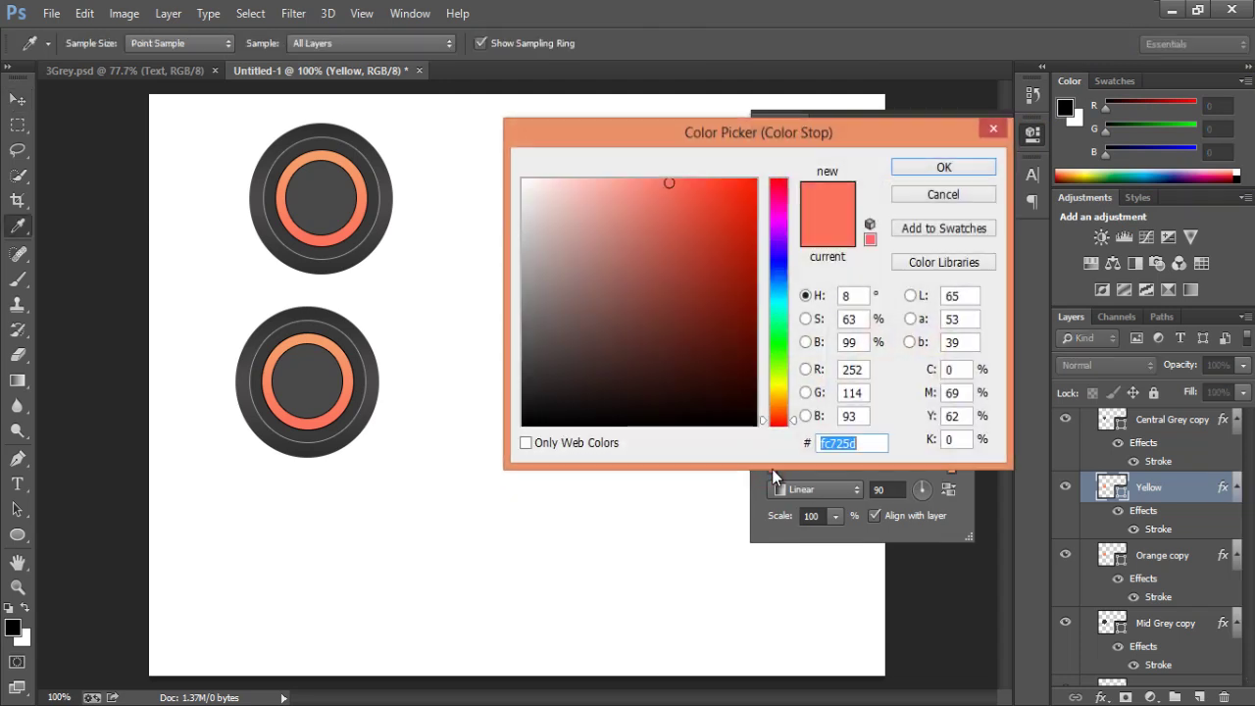
left_click(863, 445)
double_click(863, 444)
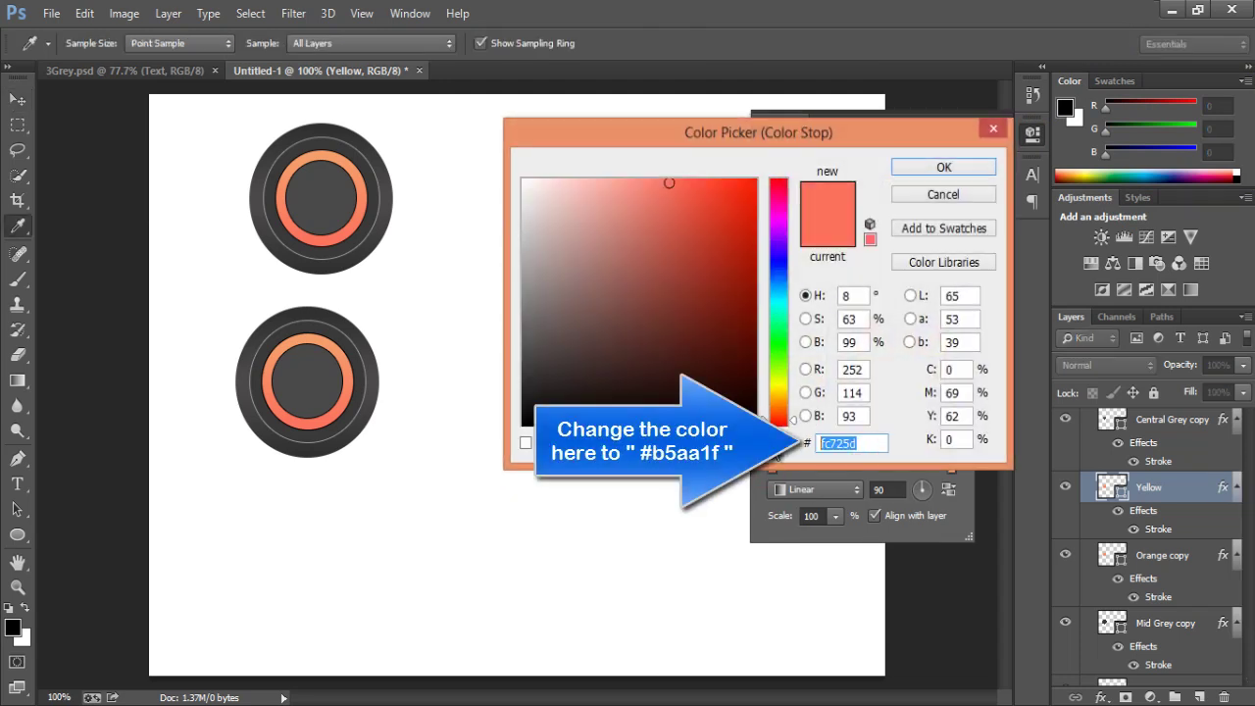
type("b5aa1f")
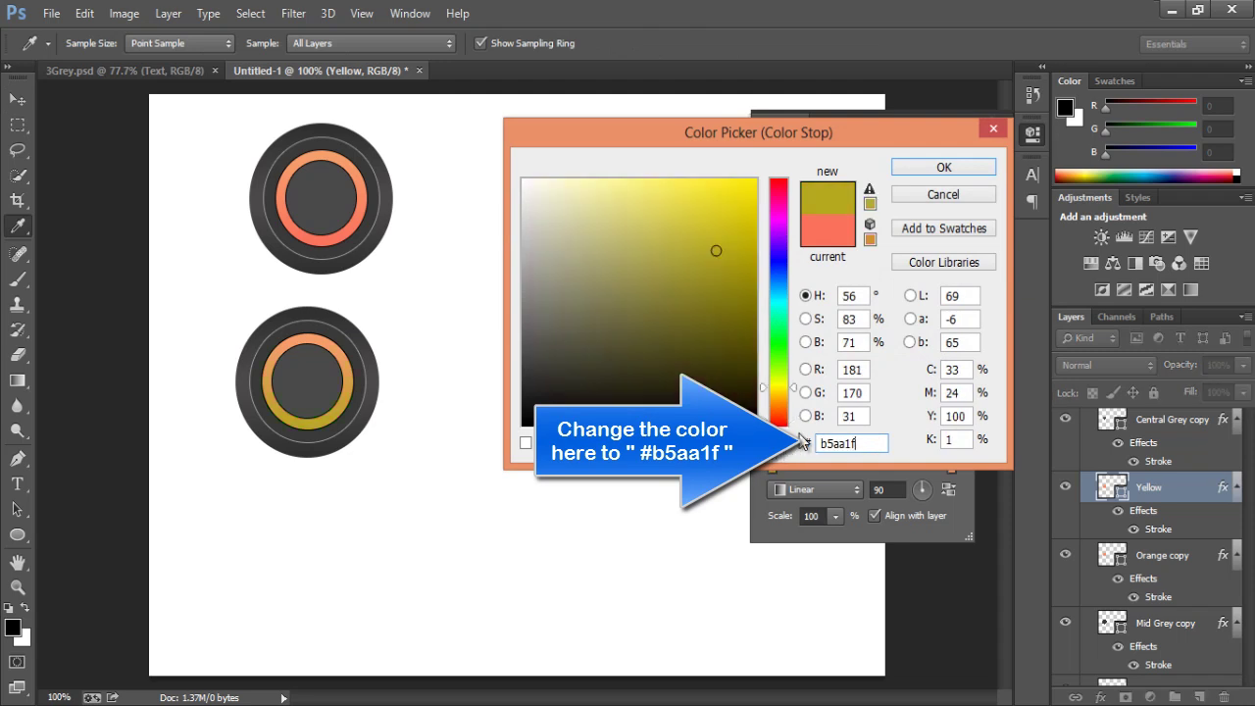
left_click(943, 169)
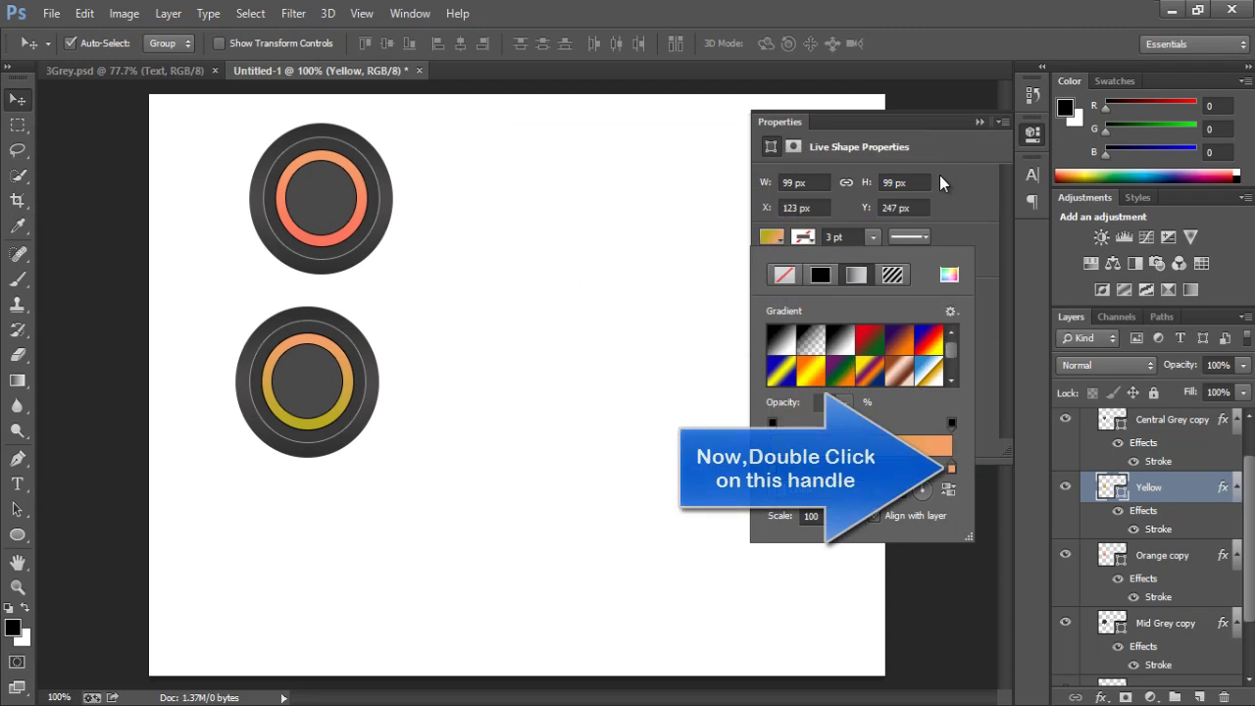
- Set the right gradient stop to yellow #cfc548 and close the shape properties
double_click(950, 471)
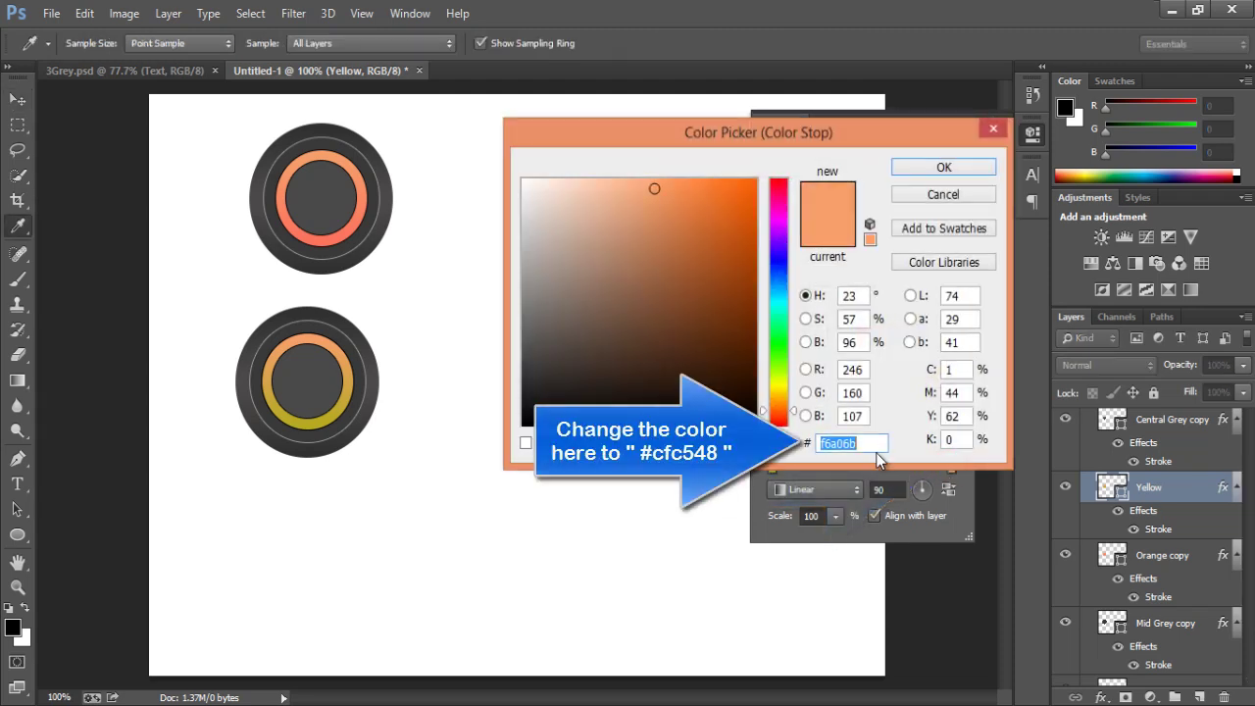
type("cfc548")
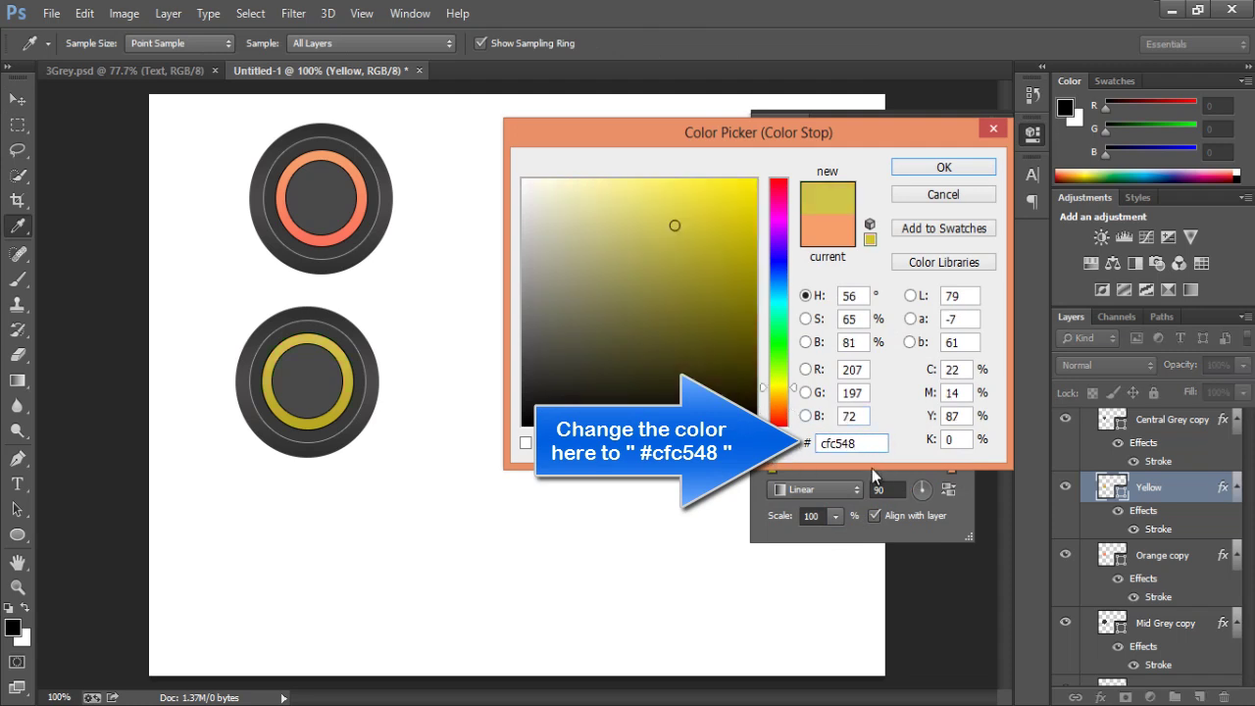
left_click(943, 167)
left_click(967, 126)
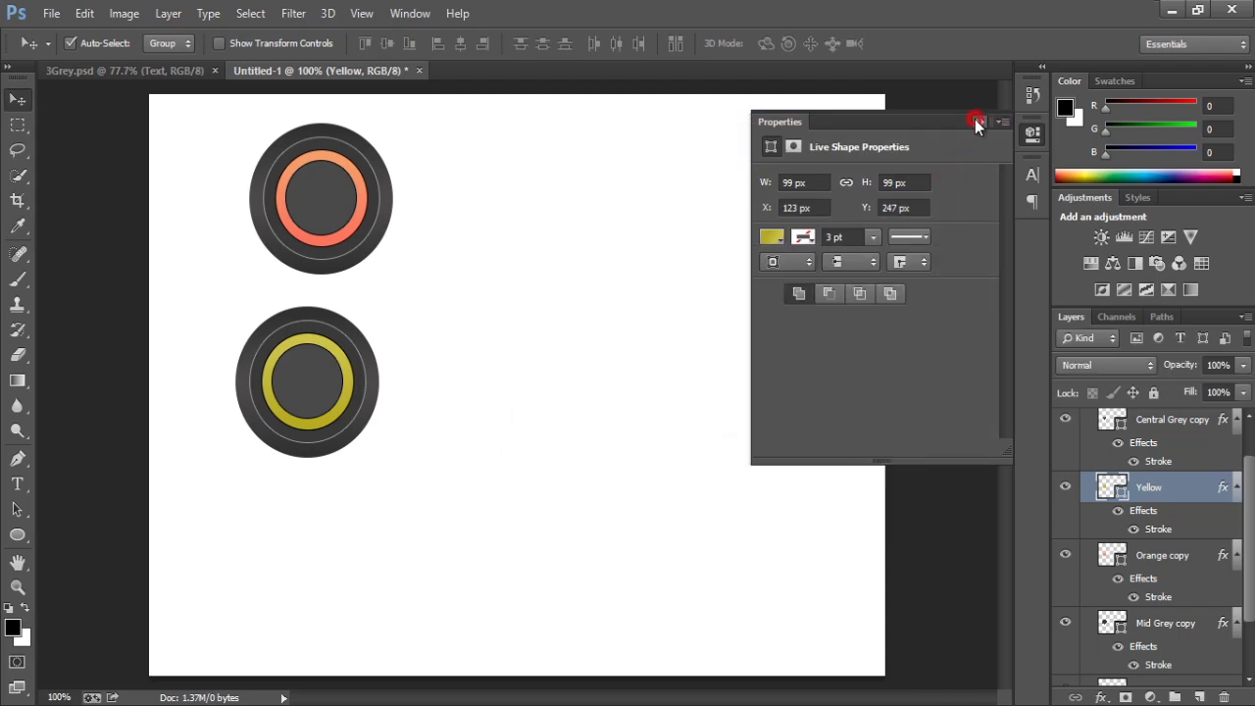
left_click(975, 114)
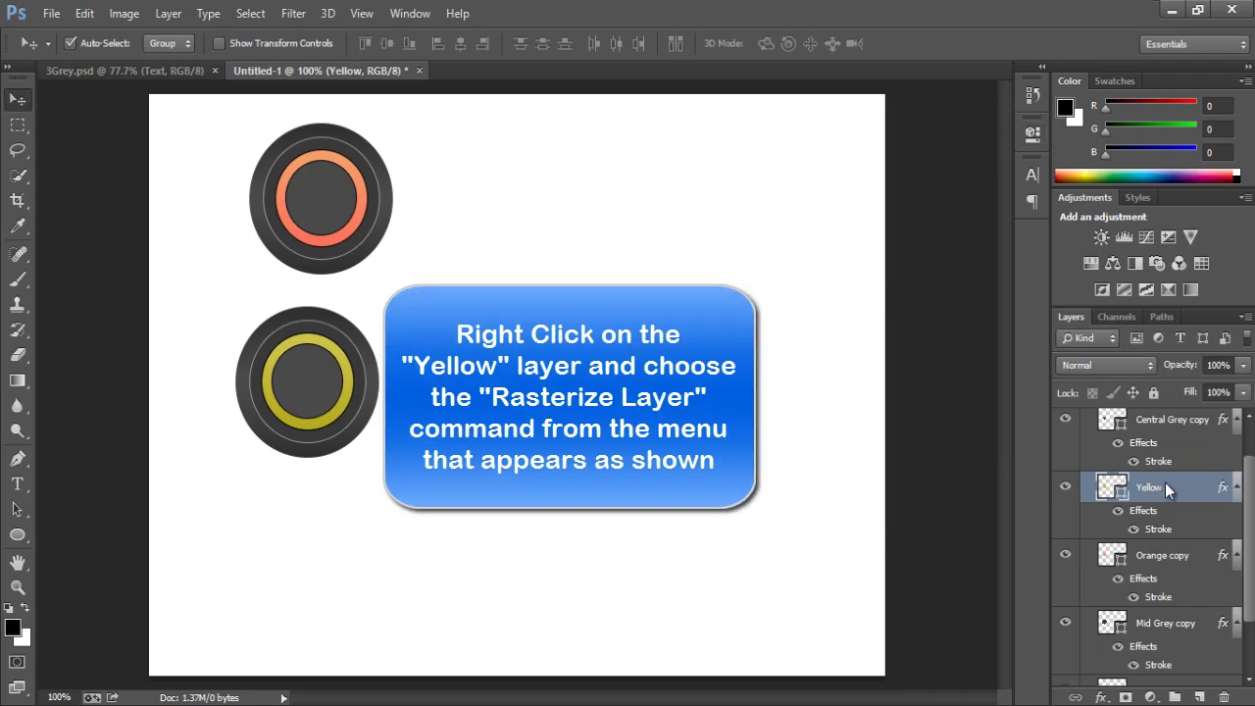
- Rasterize the Yellow layer and set the Eraser brush to 25 px, 100% hardness
right_click(1164, 488)
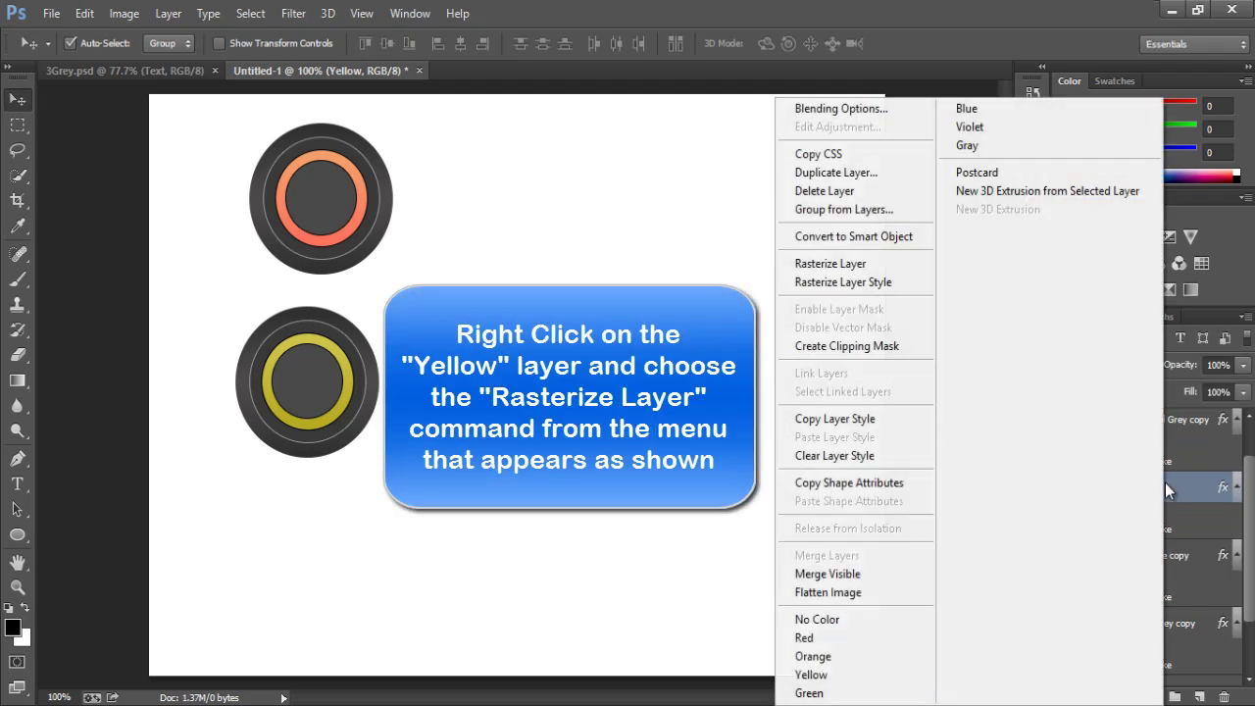
left_click(830, 264)
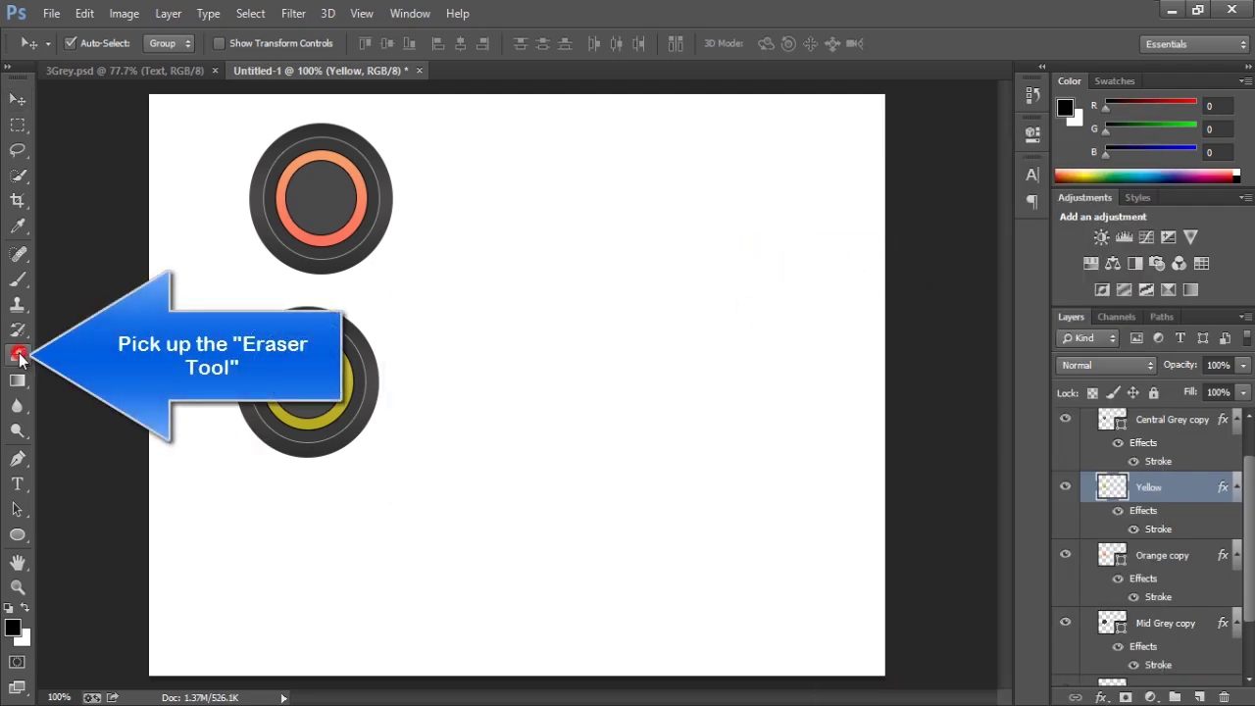
left_click(18, 354)
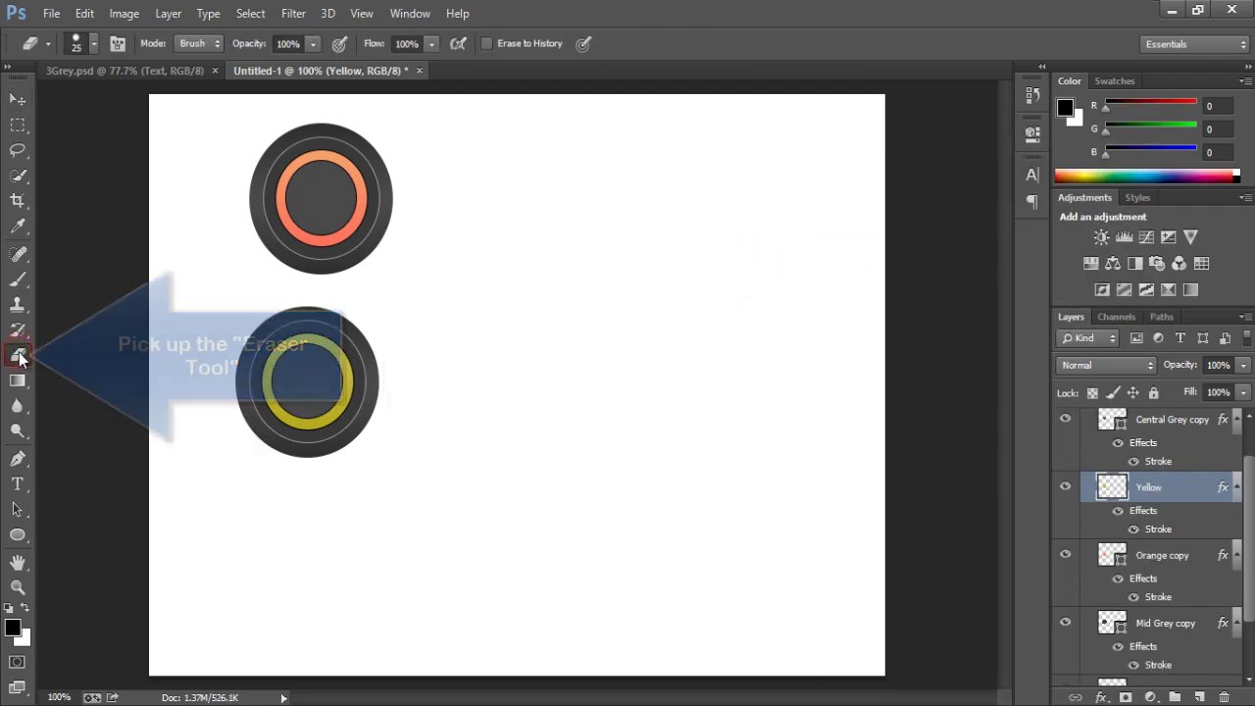
left_click(93, 45)
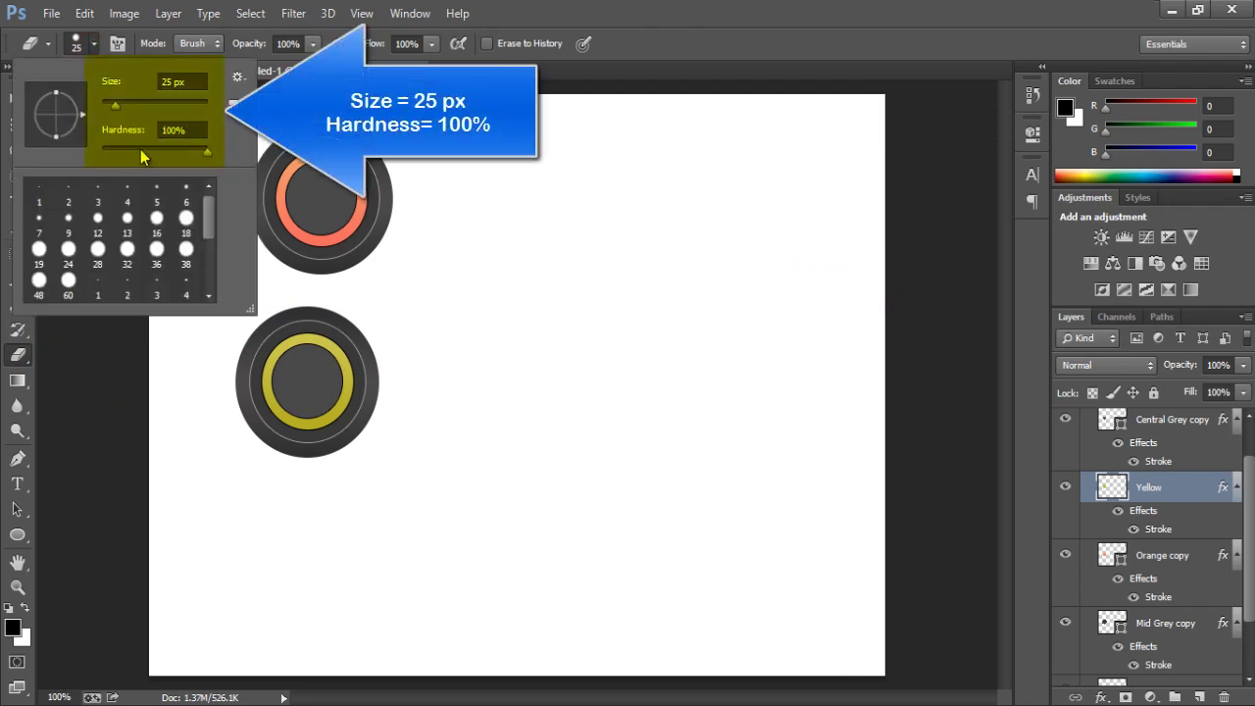
left_click(92, 46)
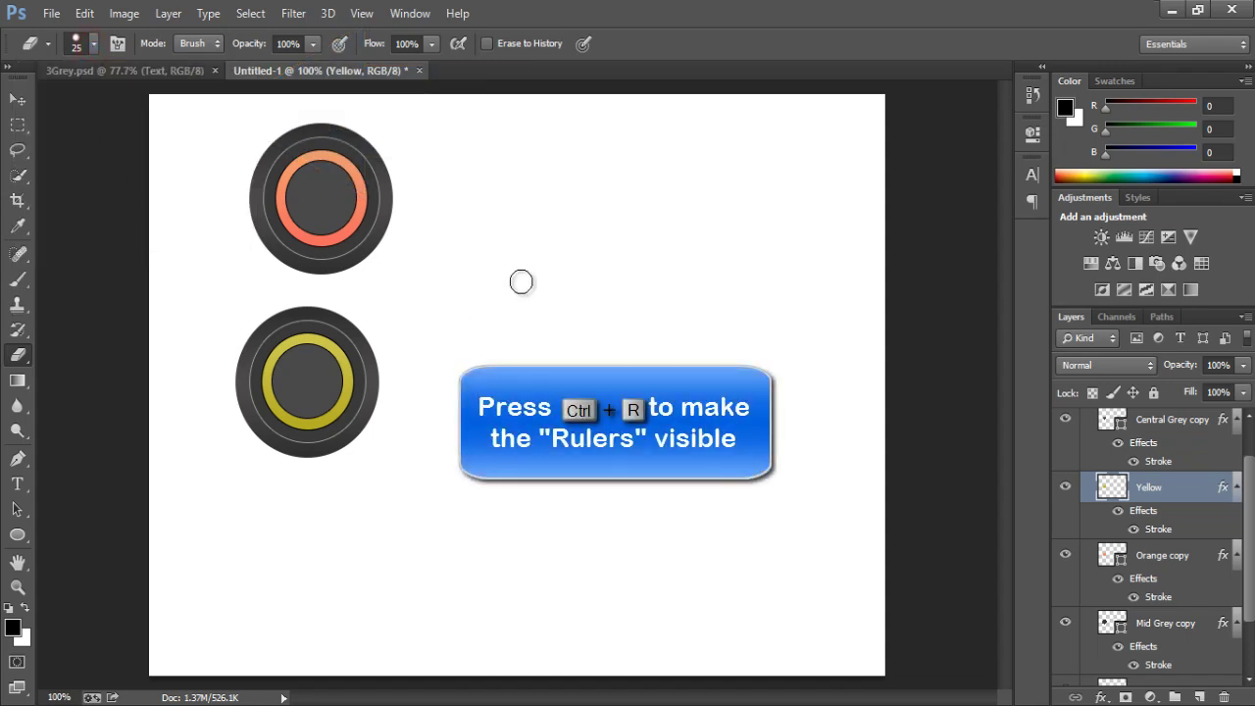
- Erase the Yellow ring's upper part straight along a horizontal guide, then remove the guide
key("ctrl+r")
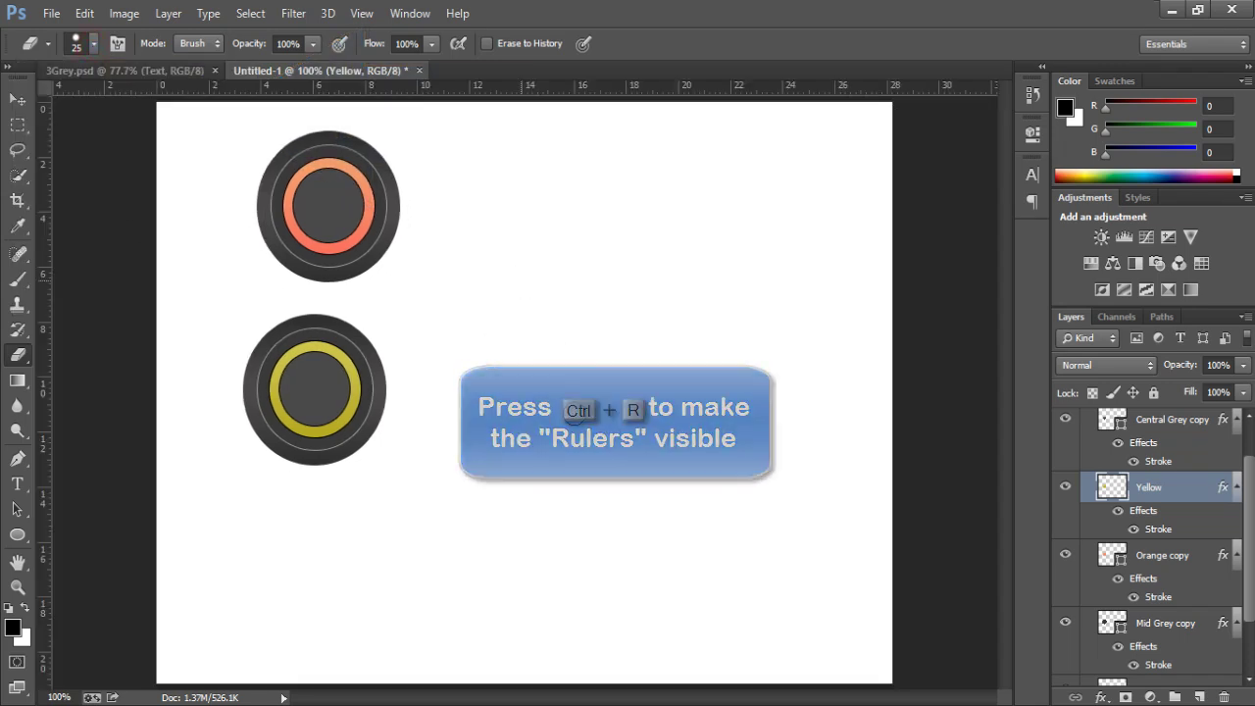
left_click_drag(450, 89, 447, 377)
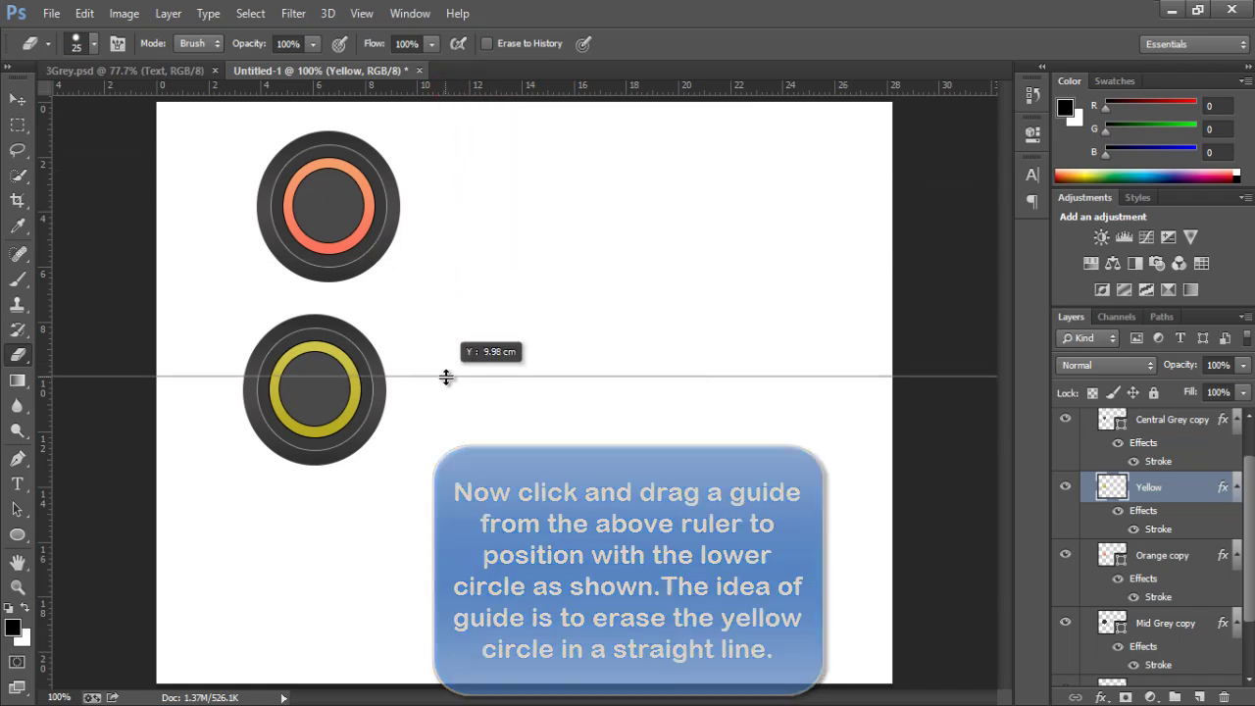
left_click_drag(446, 378, 443, 376)
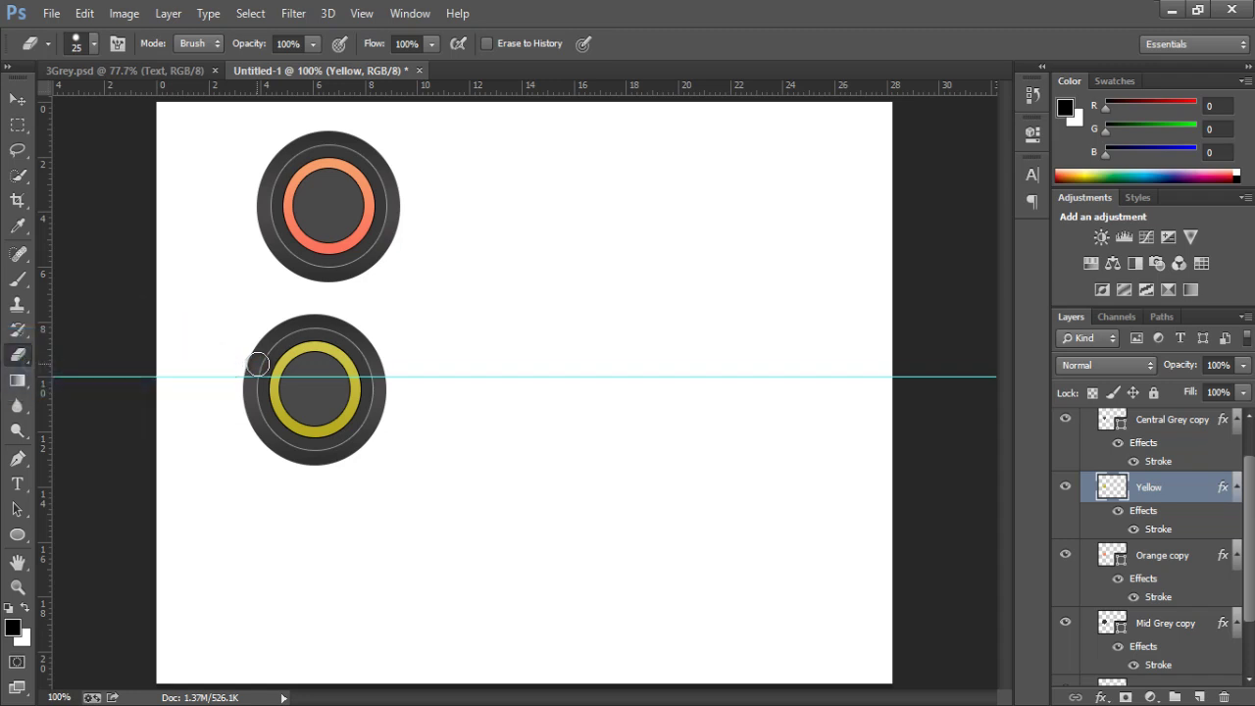
left_click(375, 364, "shift")
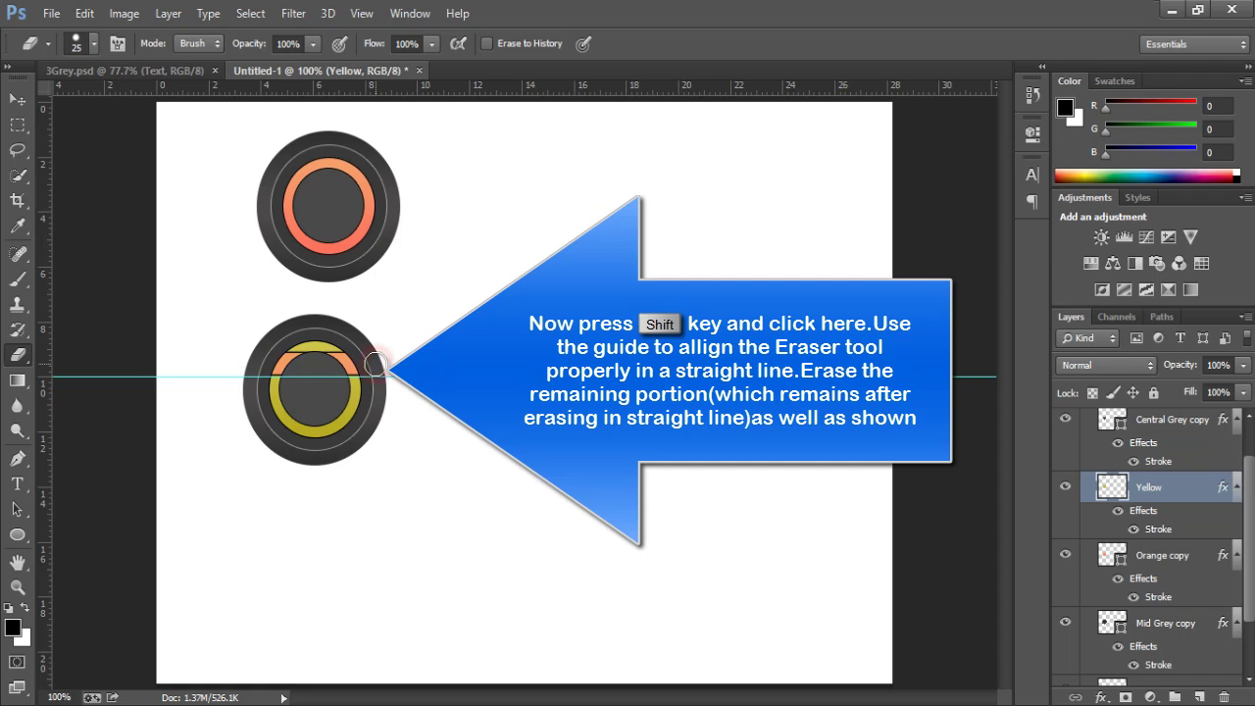
left_click_drag(384, 339, 307, 351)
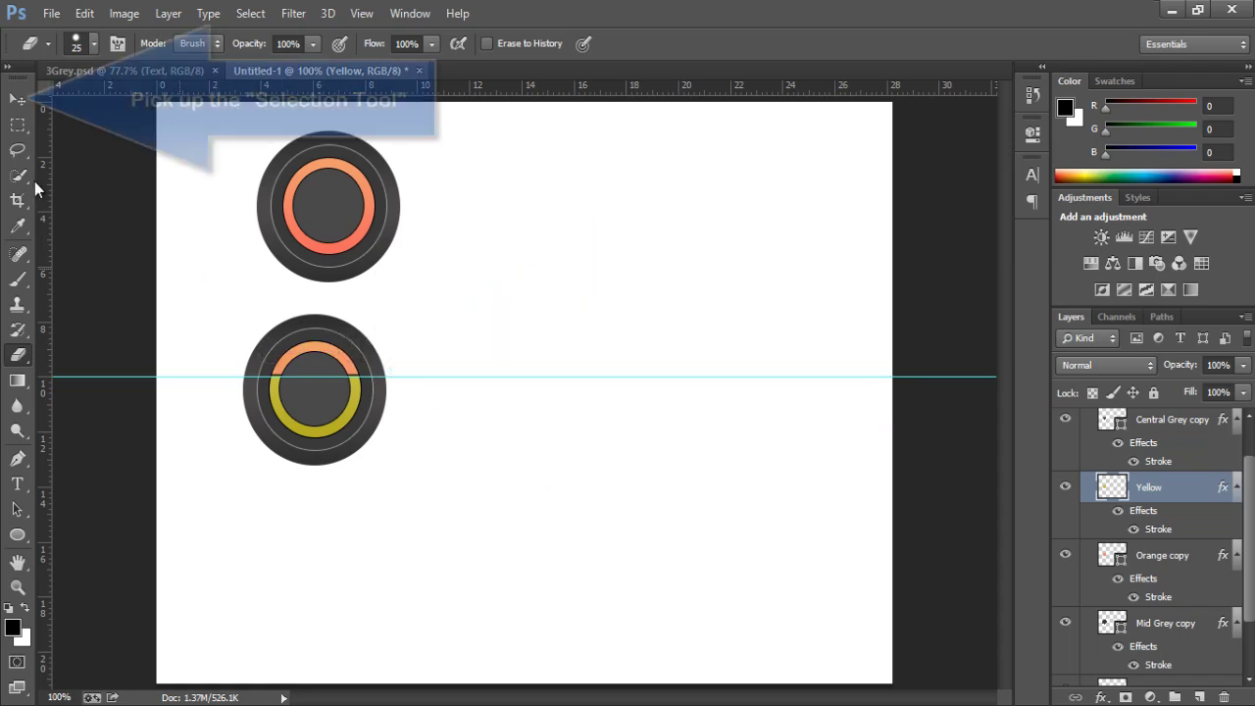
left_click(17, 100)
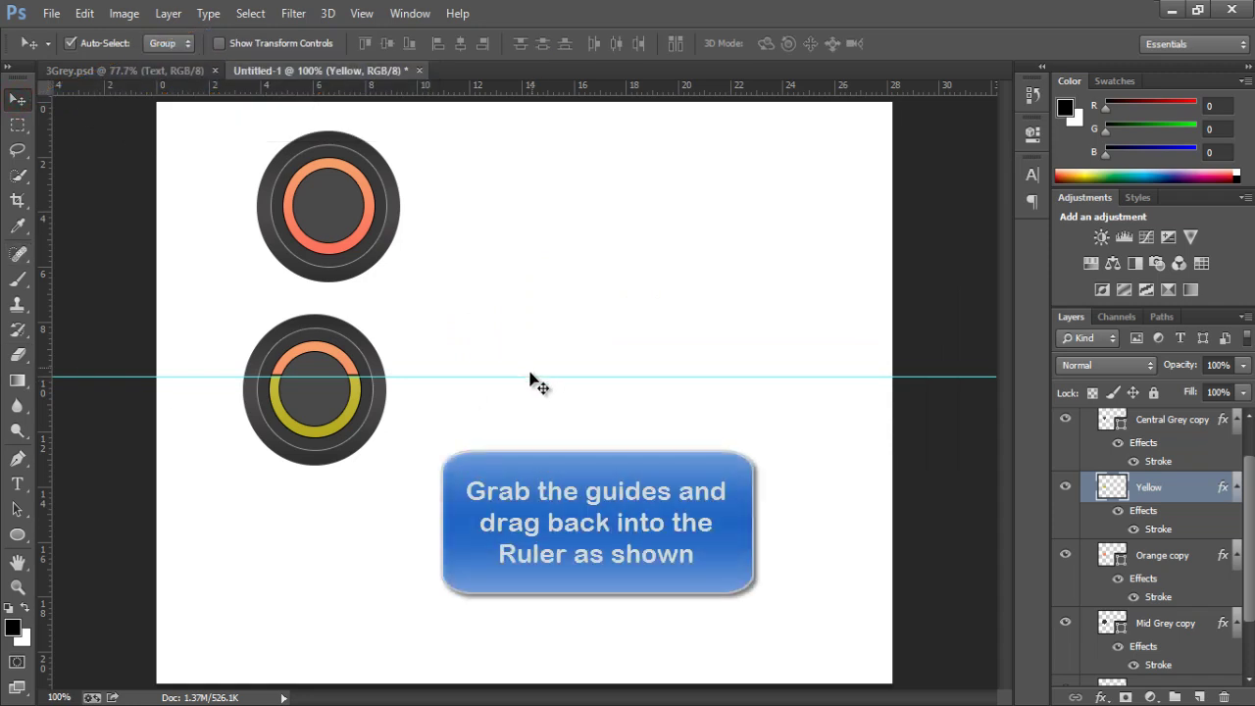
left_click_drag(530, 377, 545, 79)
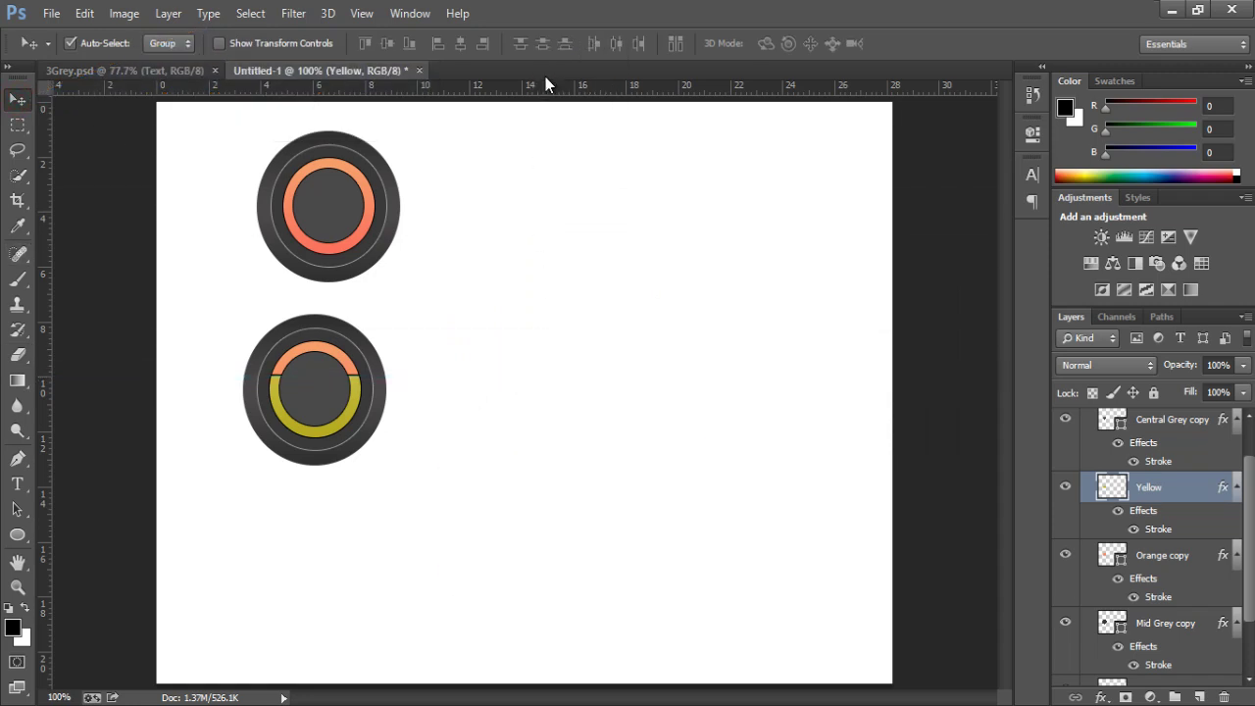
- Drop Orange copy's fill to 0%, collapse the Middle group, and make the Lower group visible
left_click(1175, 556)
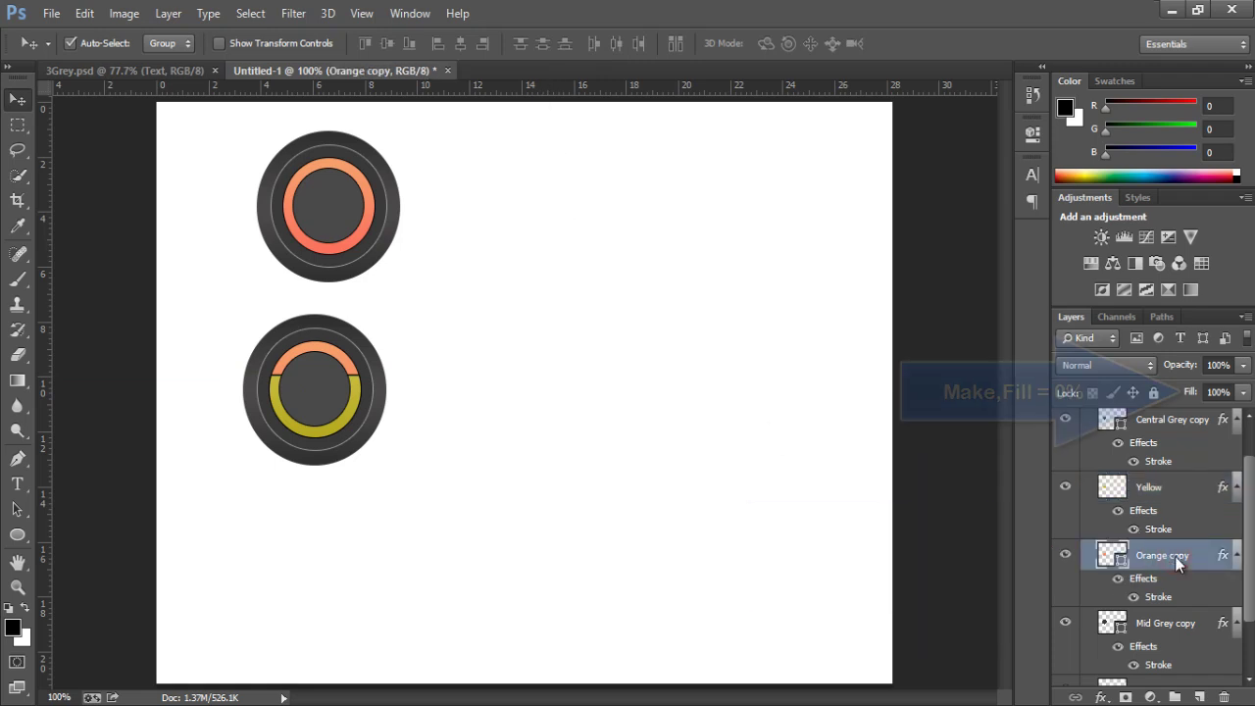
left_click(1243, 392)
left_click_drag(1243, 419, 1204, 420)
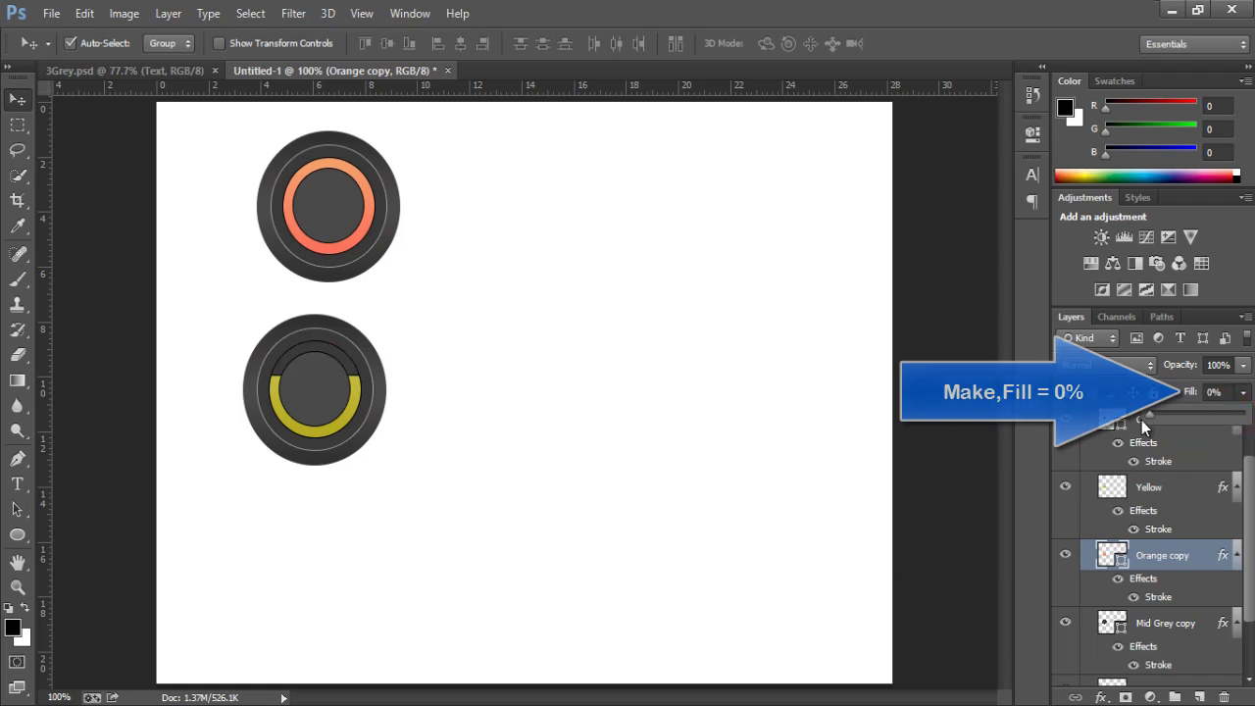
left_click_drag(1251, 490, 1251, 454)
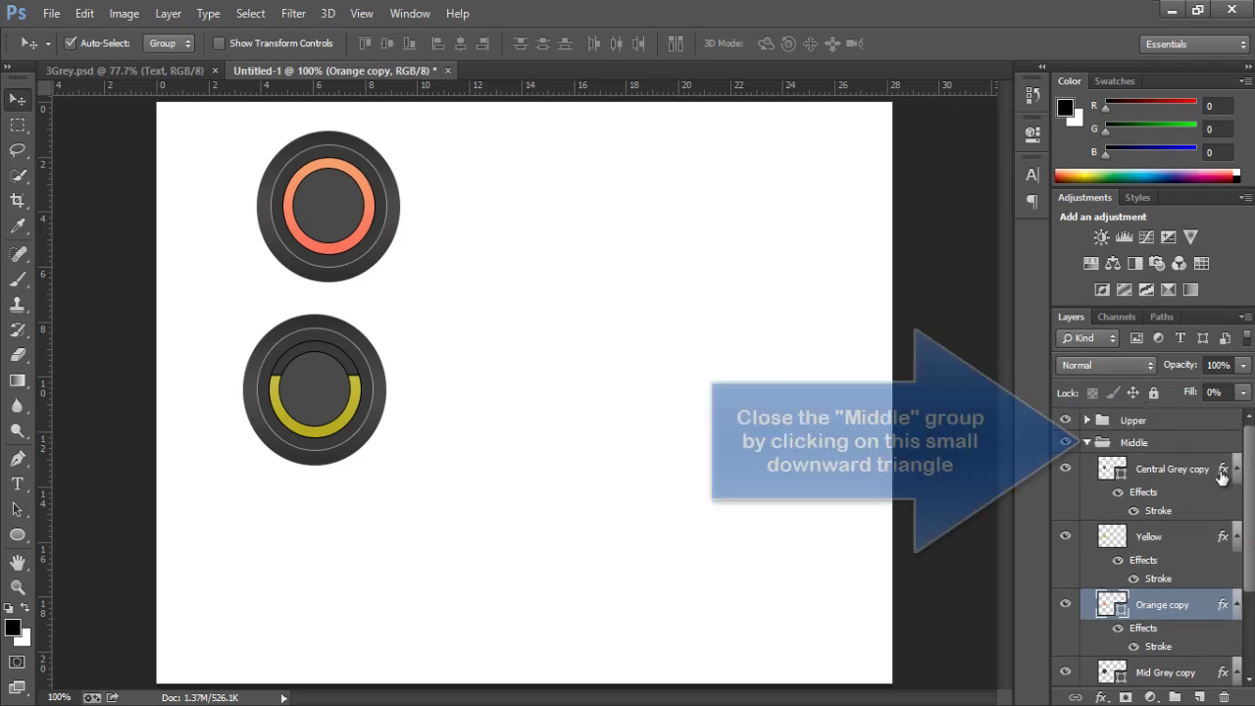
left_click(1088, 443)
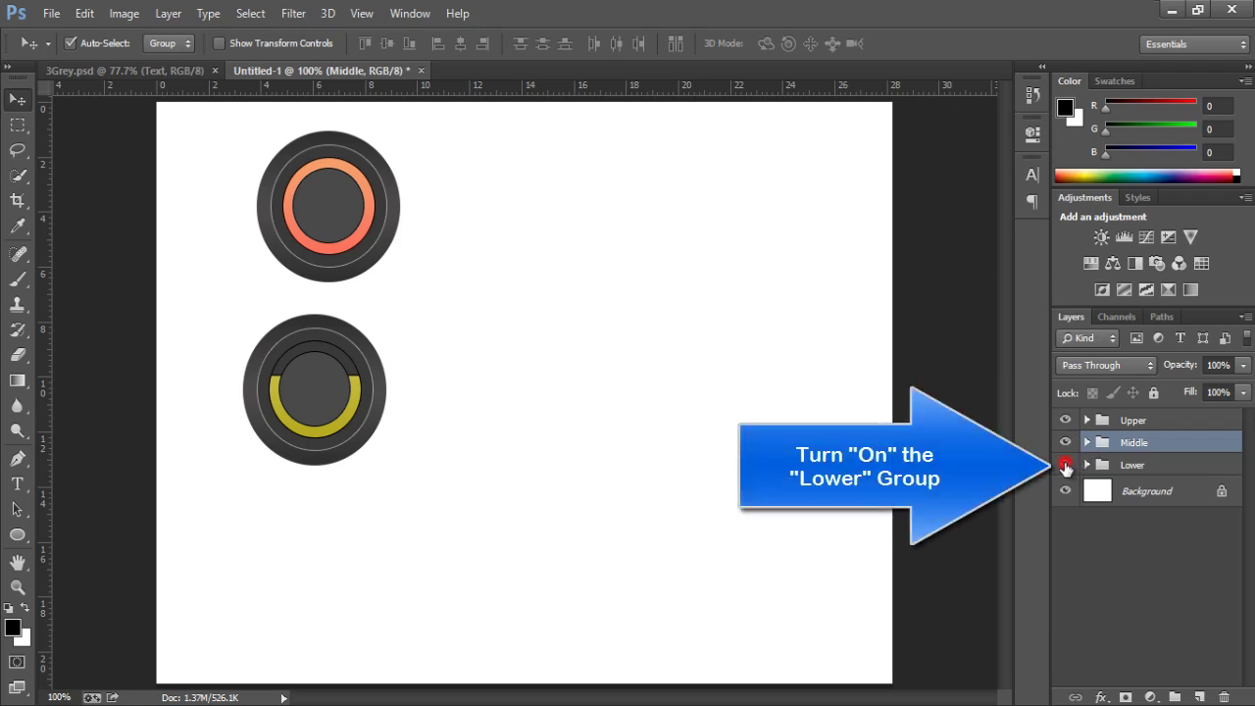
left_click(1066, 467)
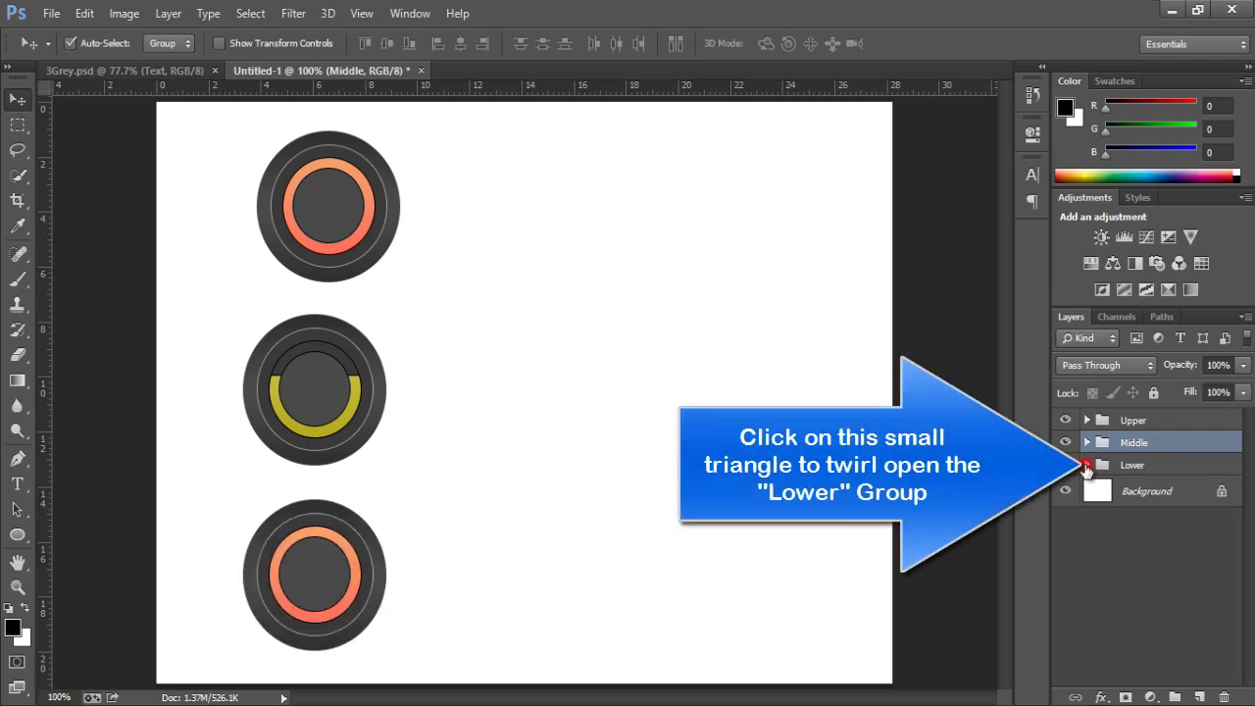
- Duplicate Orange copy 2 inside the Lower group and rename the copy Blue
left_click(1086, 465)
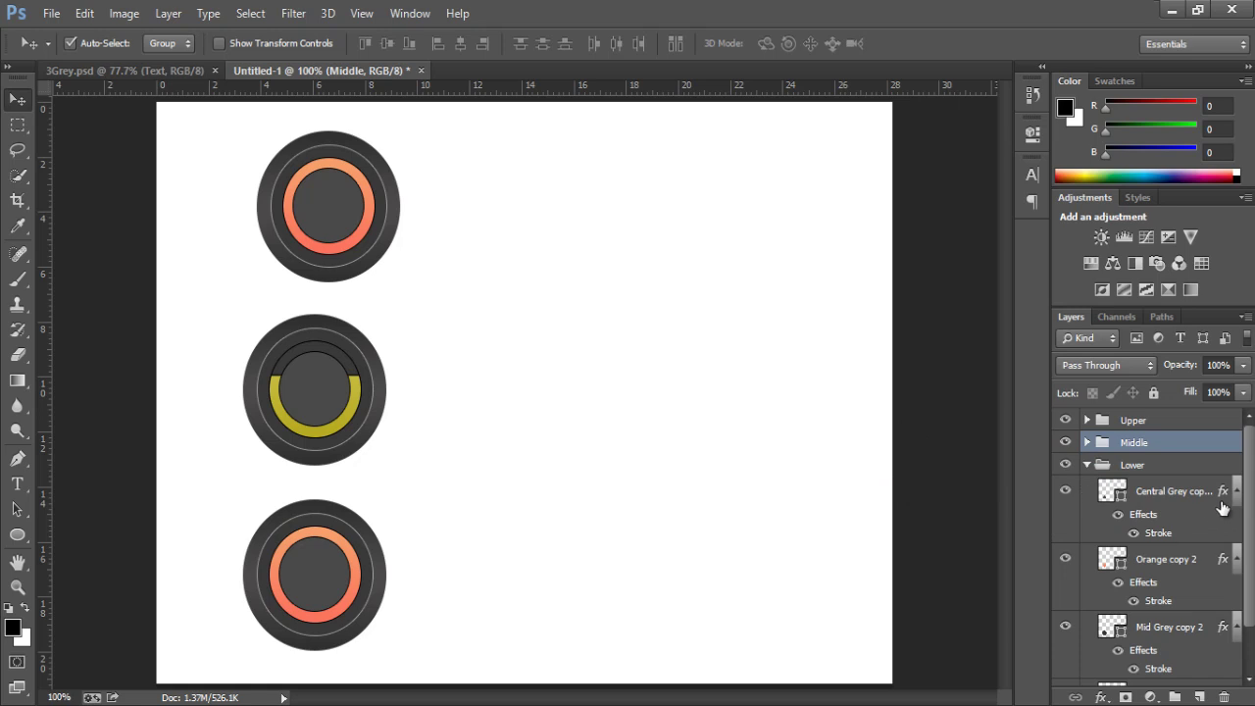
left_click_drag(1248, 490, 1248, 536)
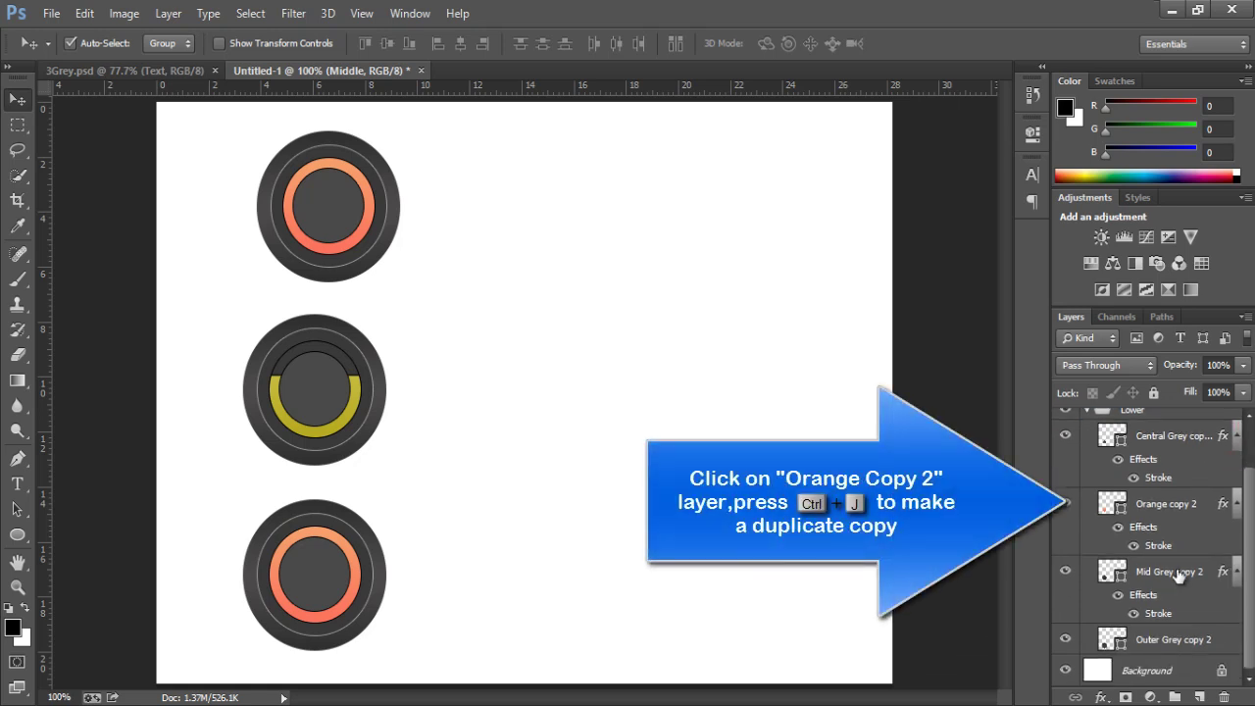
left_click(1163, 507)
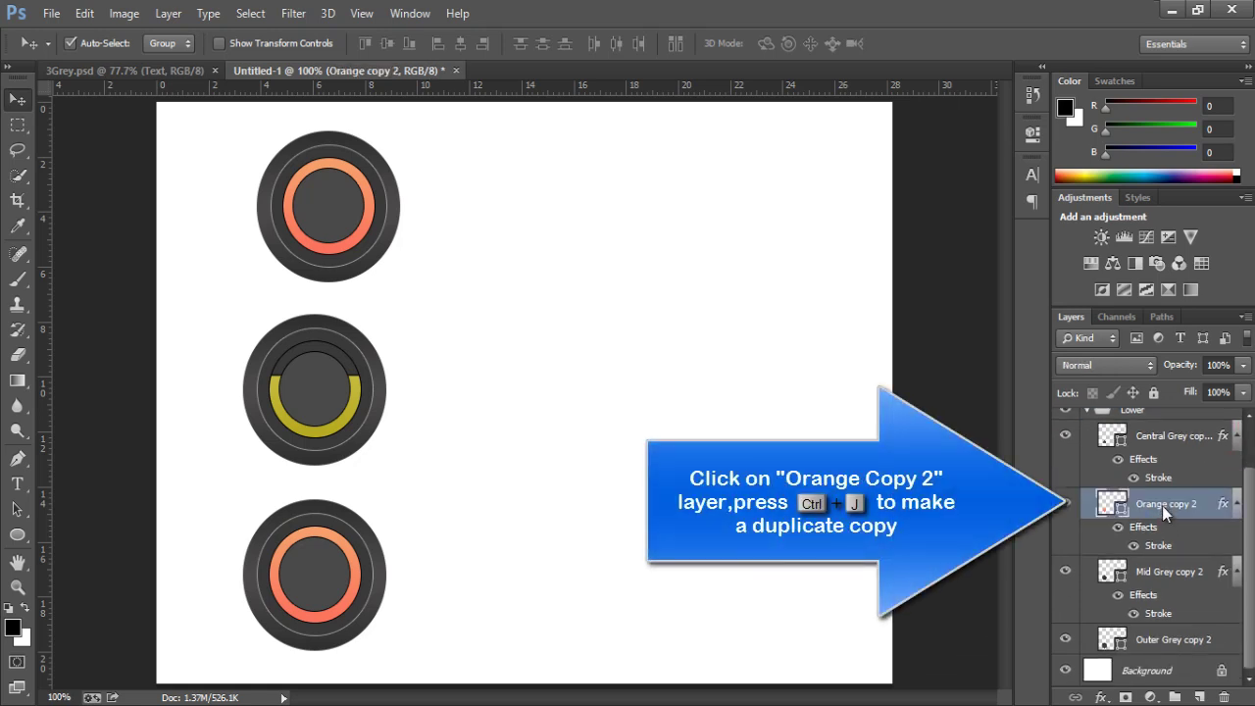
key("ctrl+j")
double_click(1167, 504)
type("Blue")
key("Return")
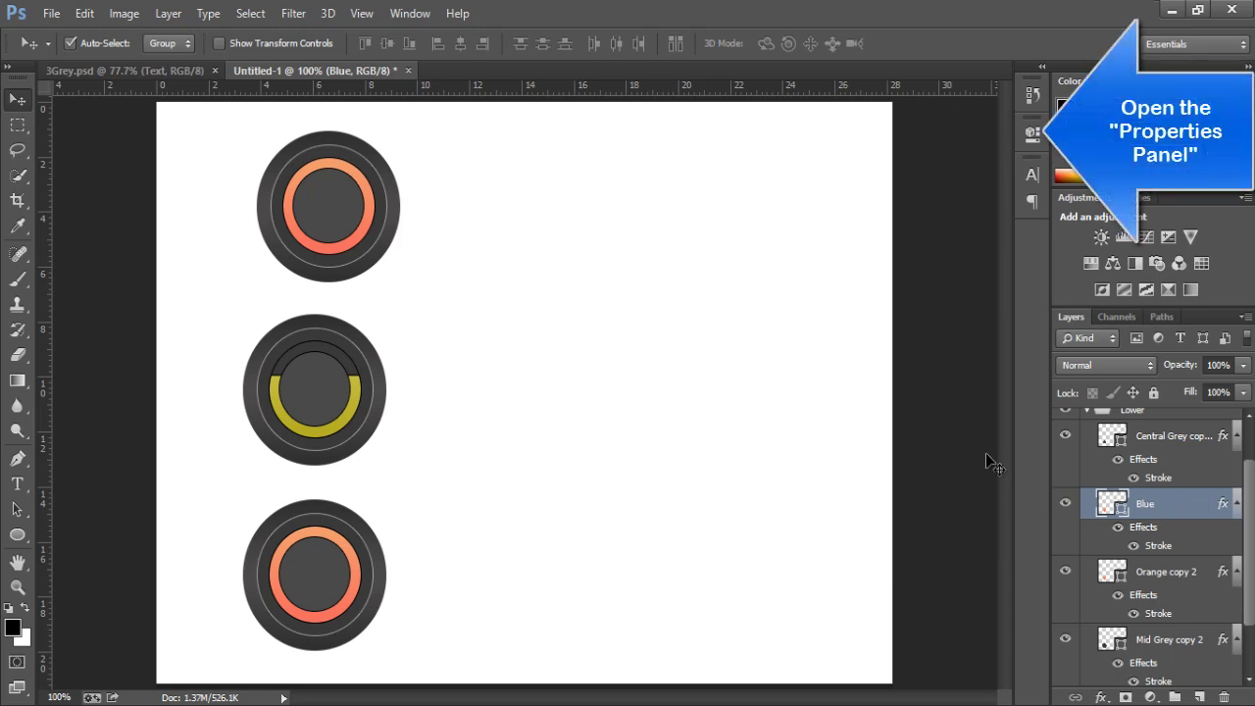
- Set the Blue ring's left gradient stop to #0a5aa2
left_click(1029, 137)
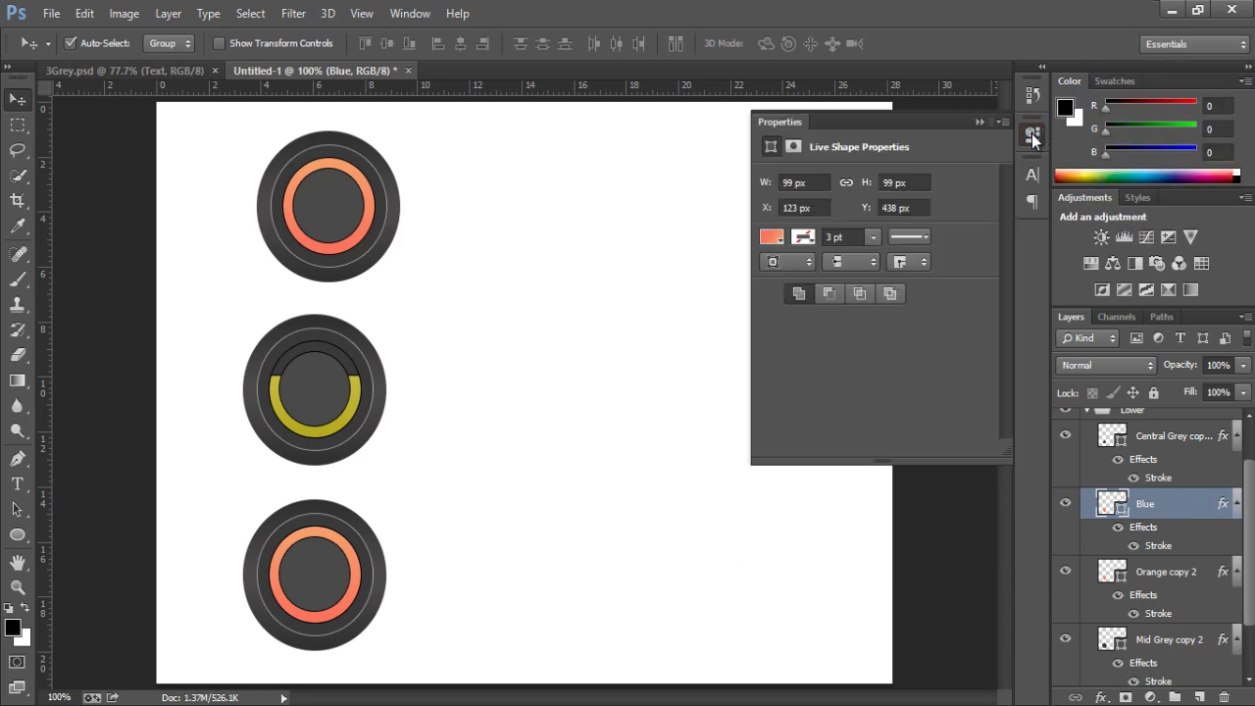
left_click(773, 239)
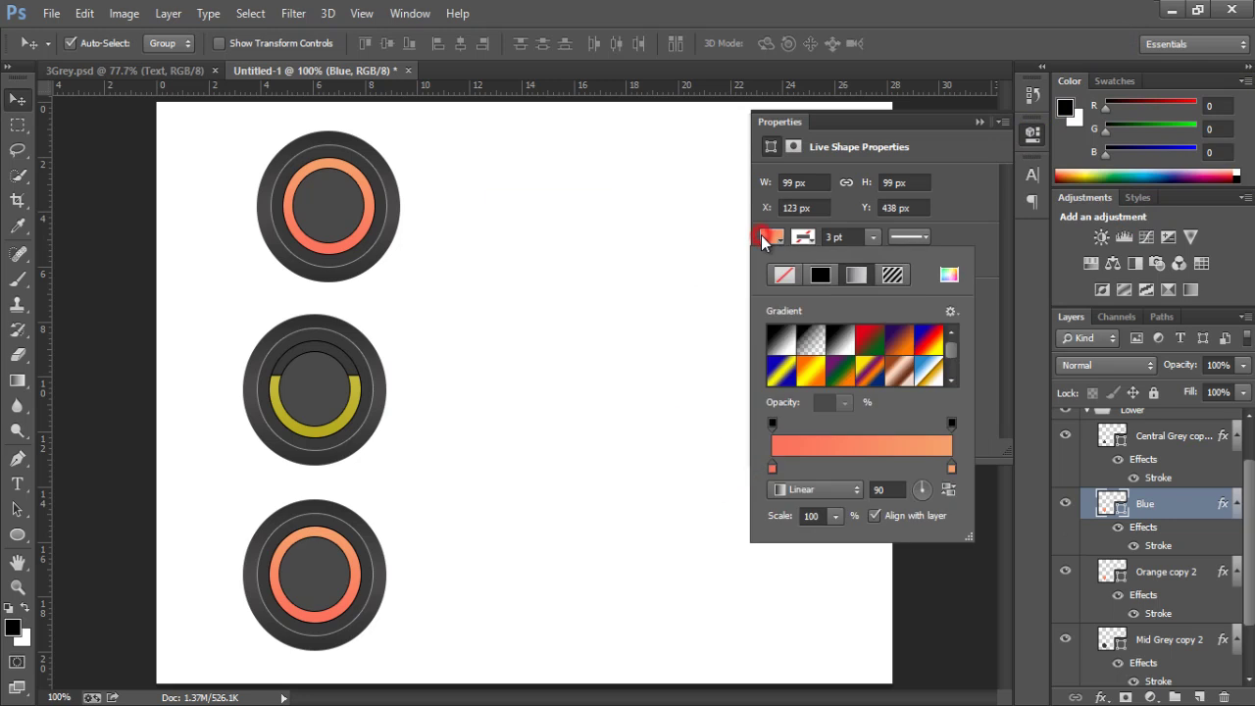
double_click(772, 470)
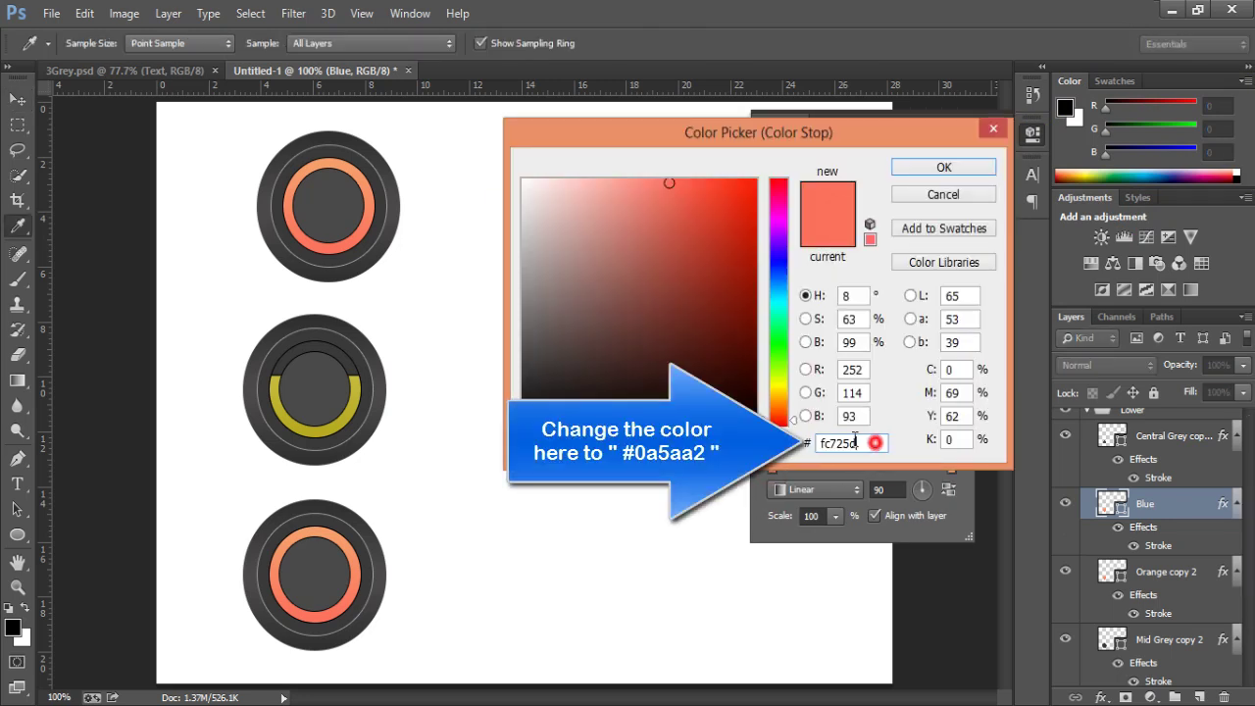
type("0a5aa2")
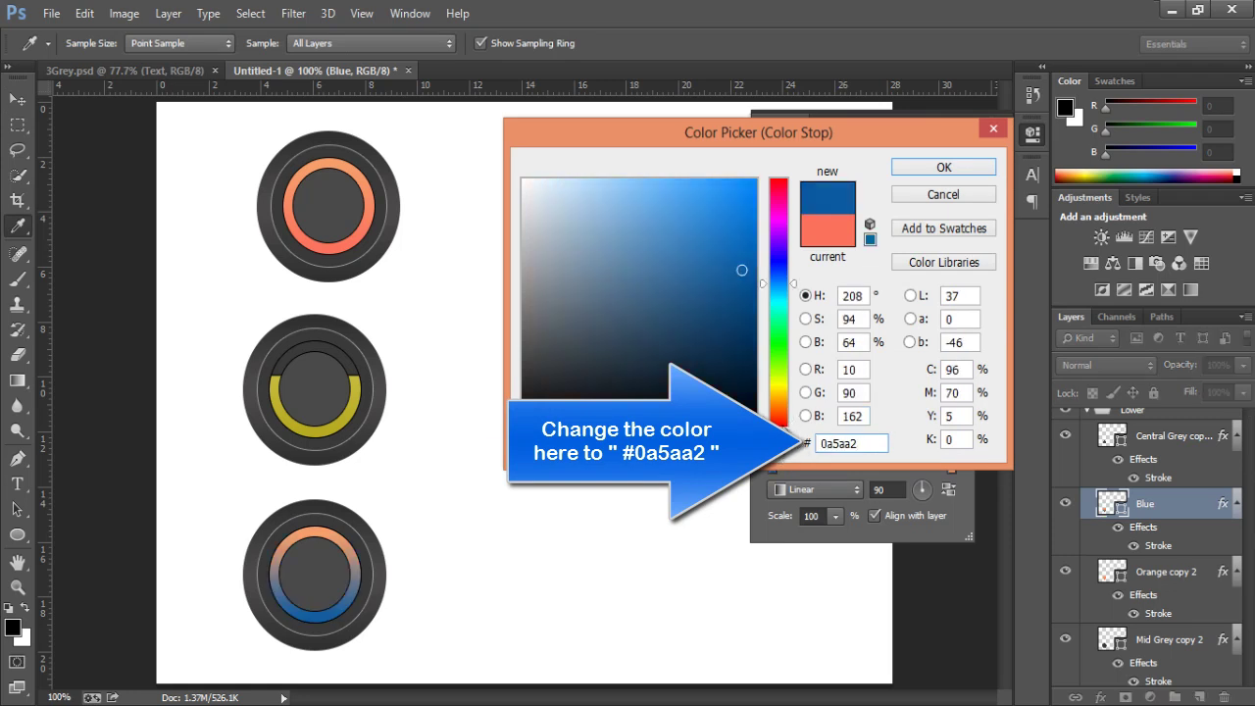
left_click(967, 168)
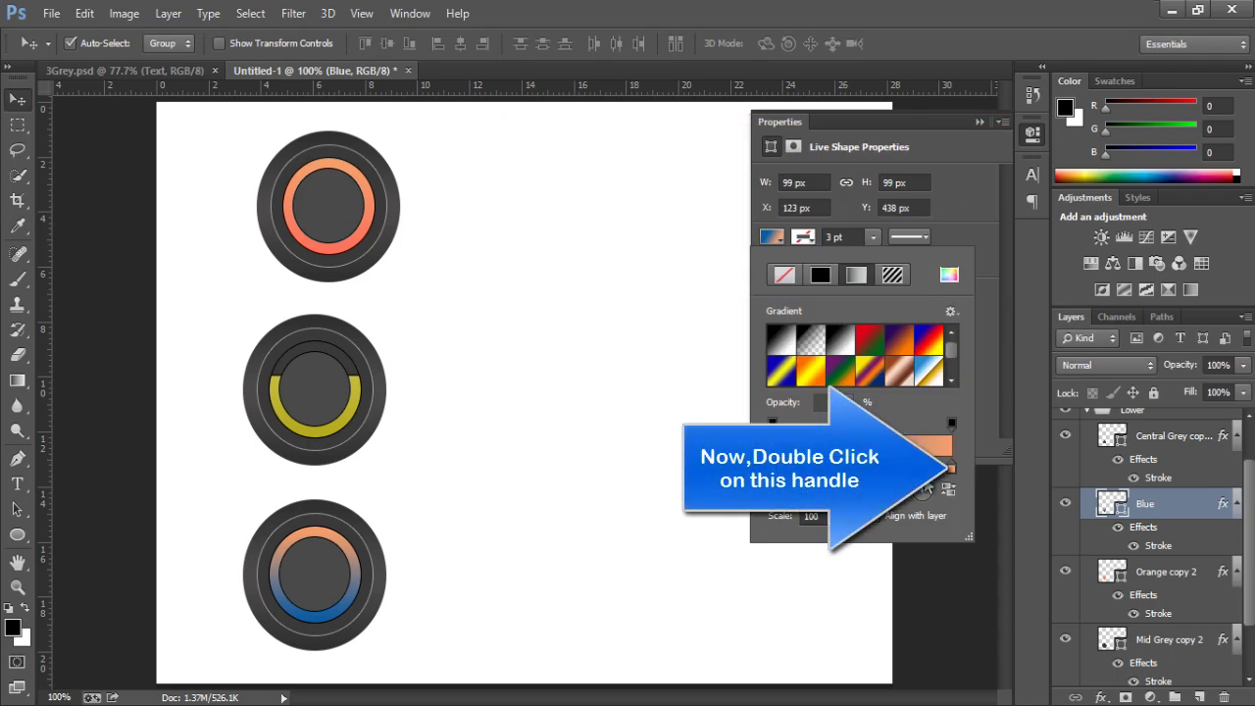
- Set the right gradient stop to blue #216fb5 and dismiss the gradient options
double_click(951, 468)
double_click(873, 442)
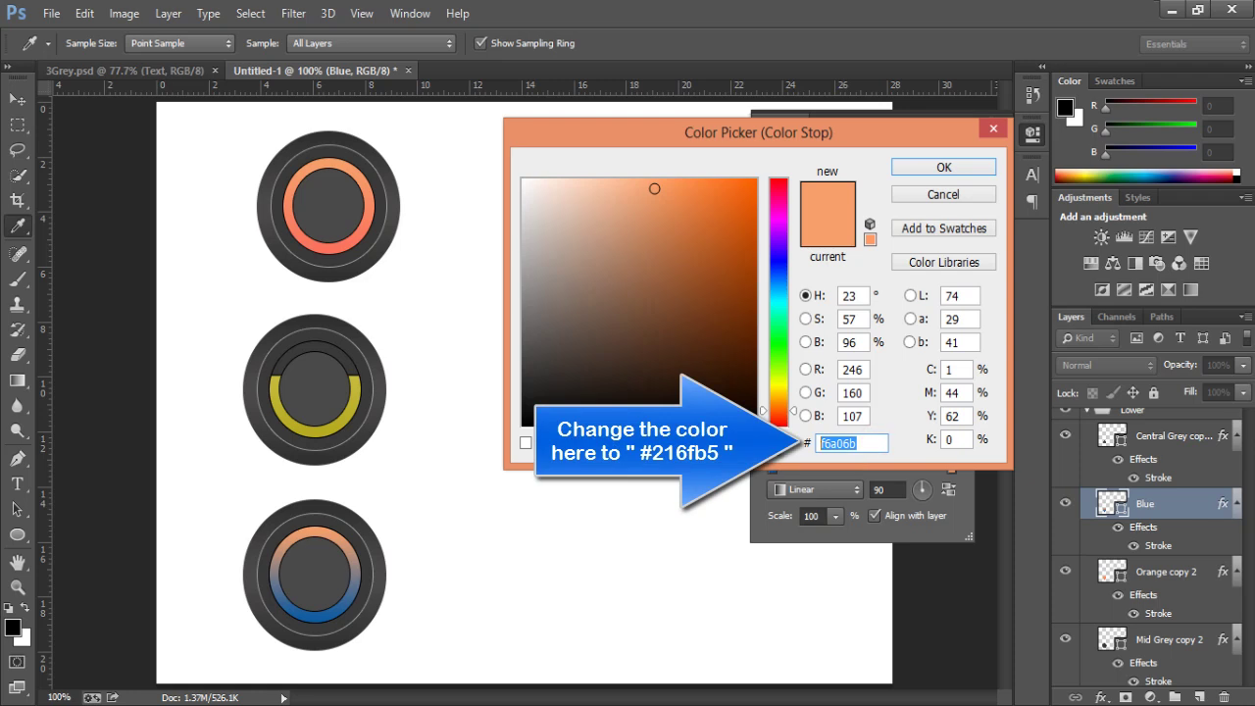
type("216fb5")
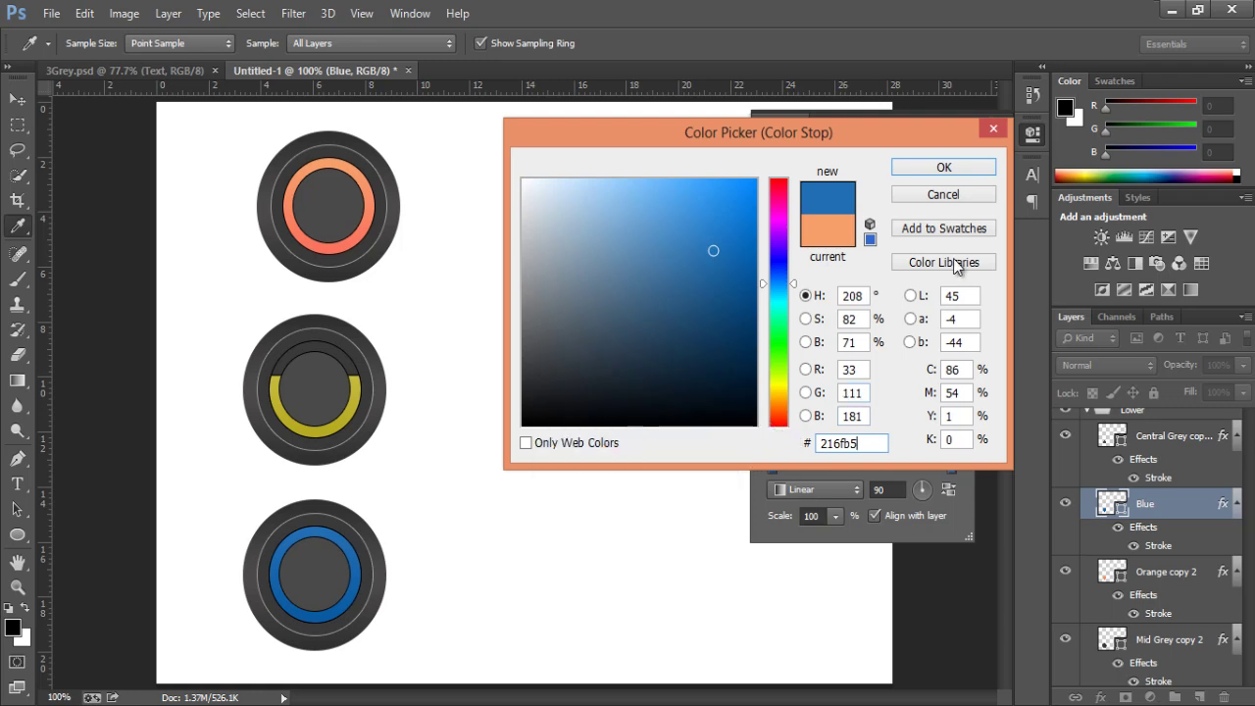
left_click(943, 168)
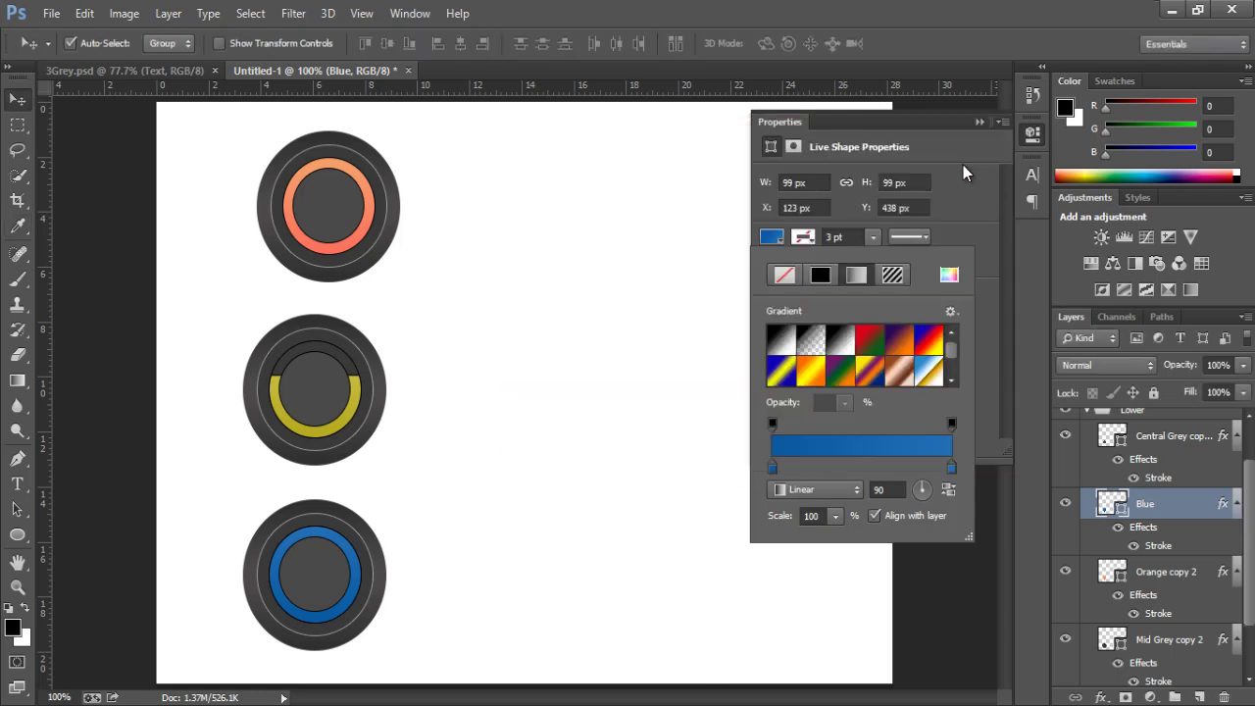
left_click(979, 123)
- Rasterize the Blue layer and ready the Eraser with a 25 px, 100% hardness brush
left_click(980, 123)
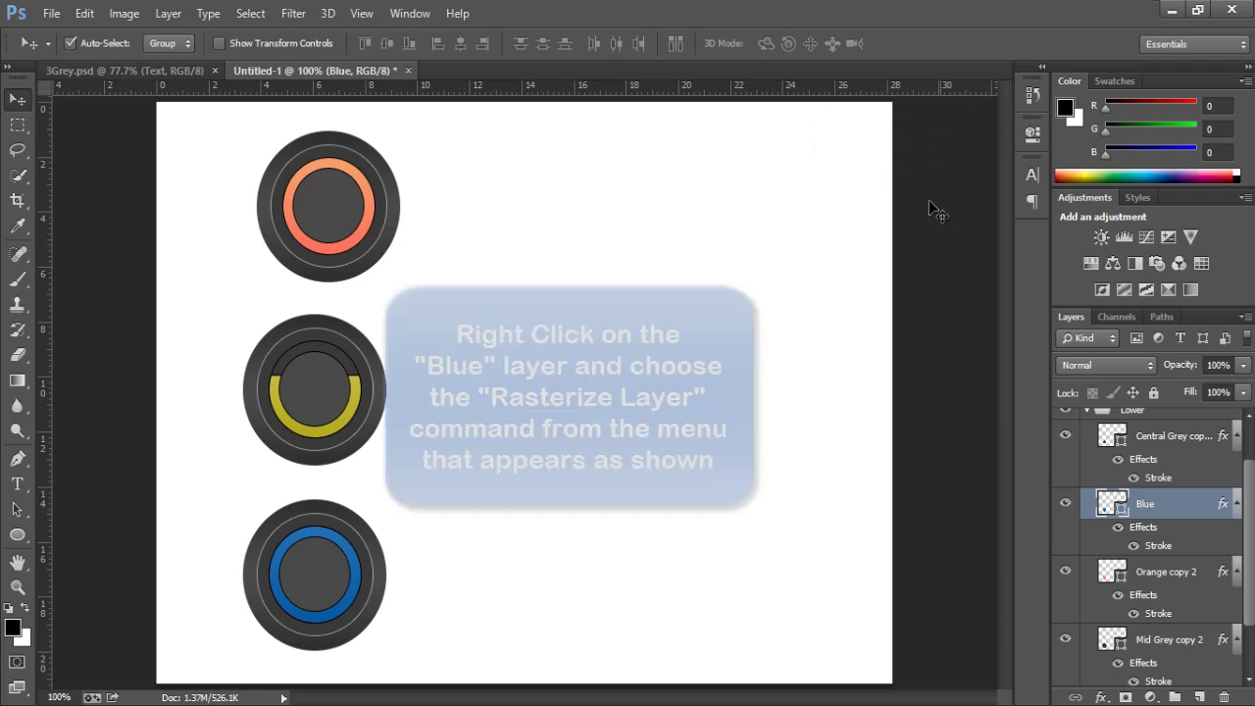
right_click(1167, 505)
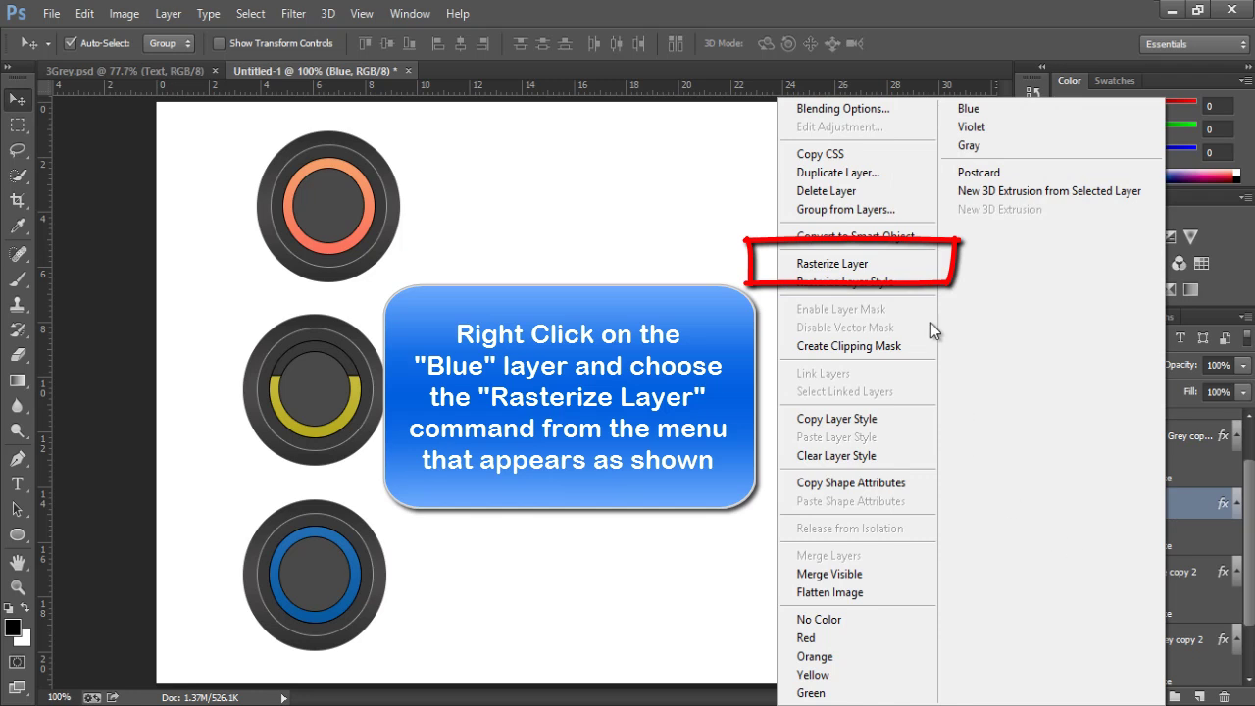
left_click(926, 264)
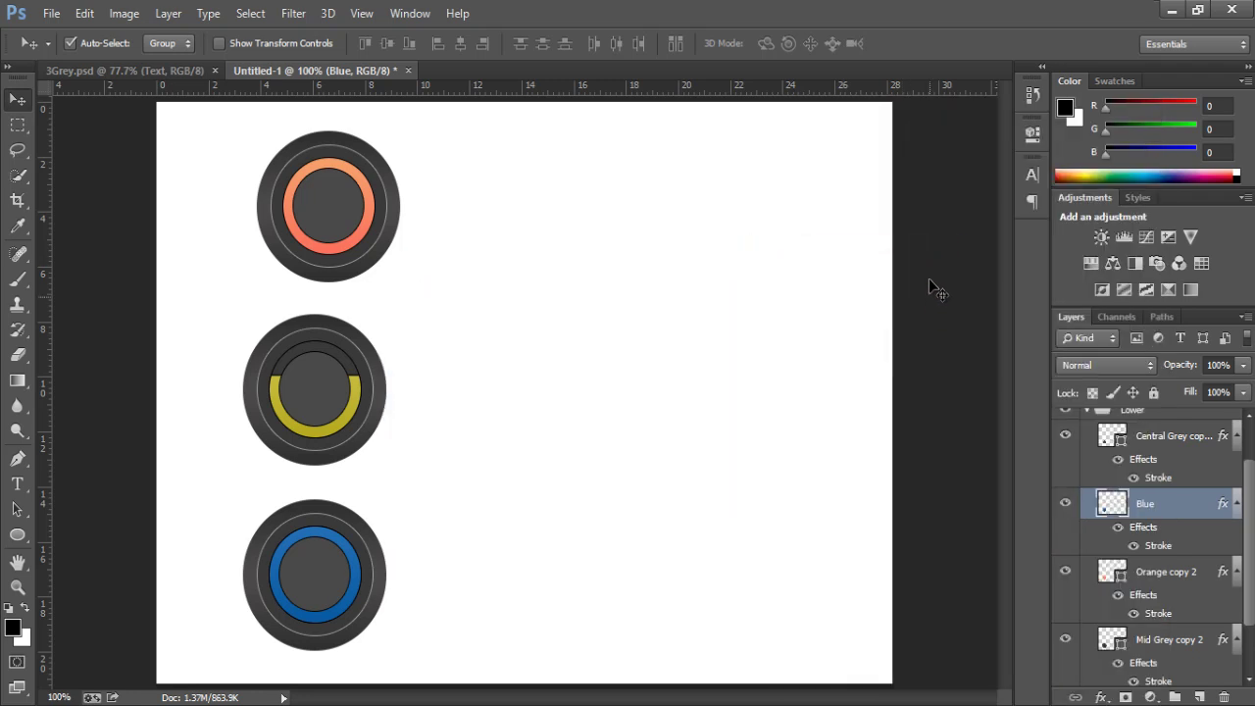
left_click(21, 357)
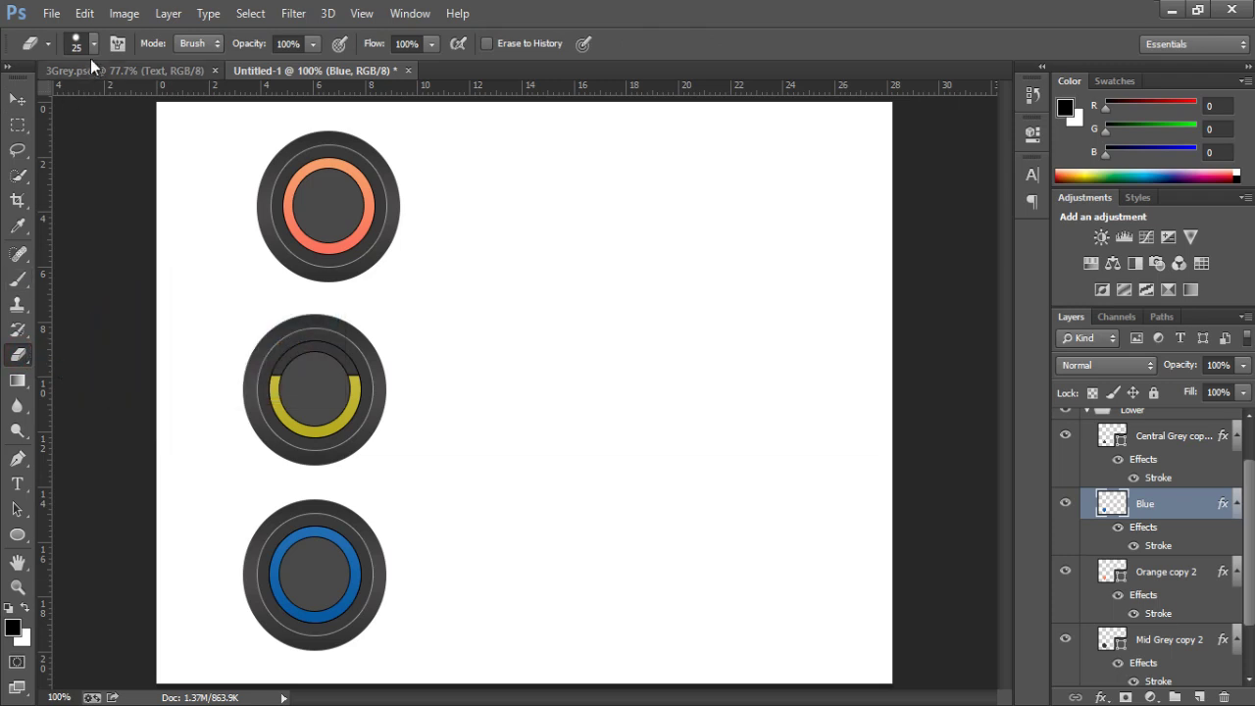
left_click(93, 44)
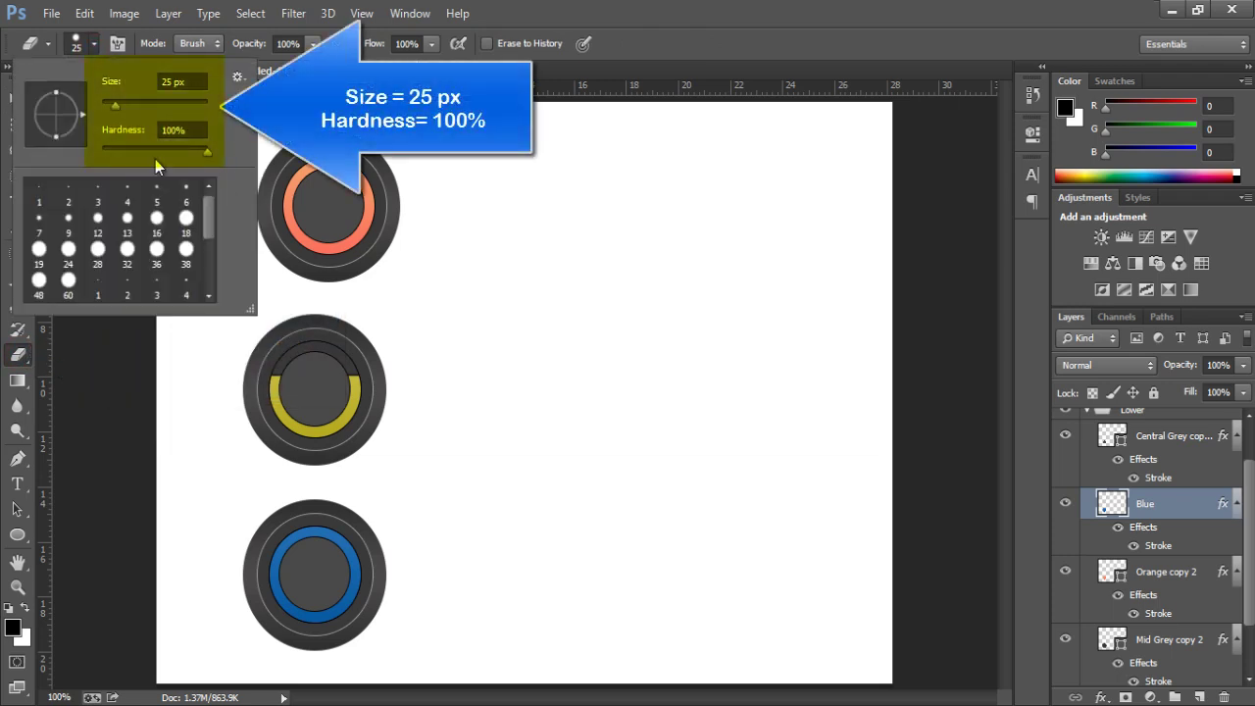
left_click(93, 44)
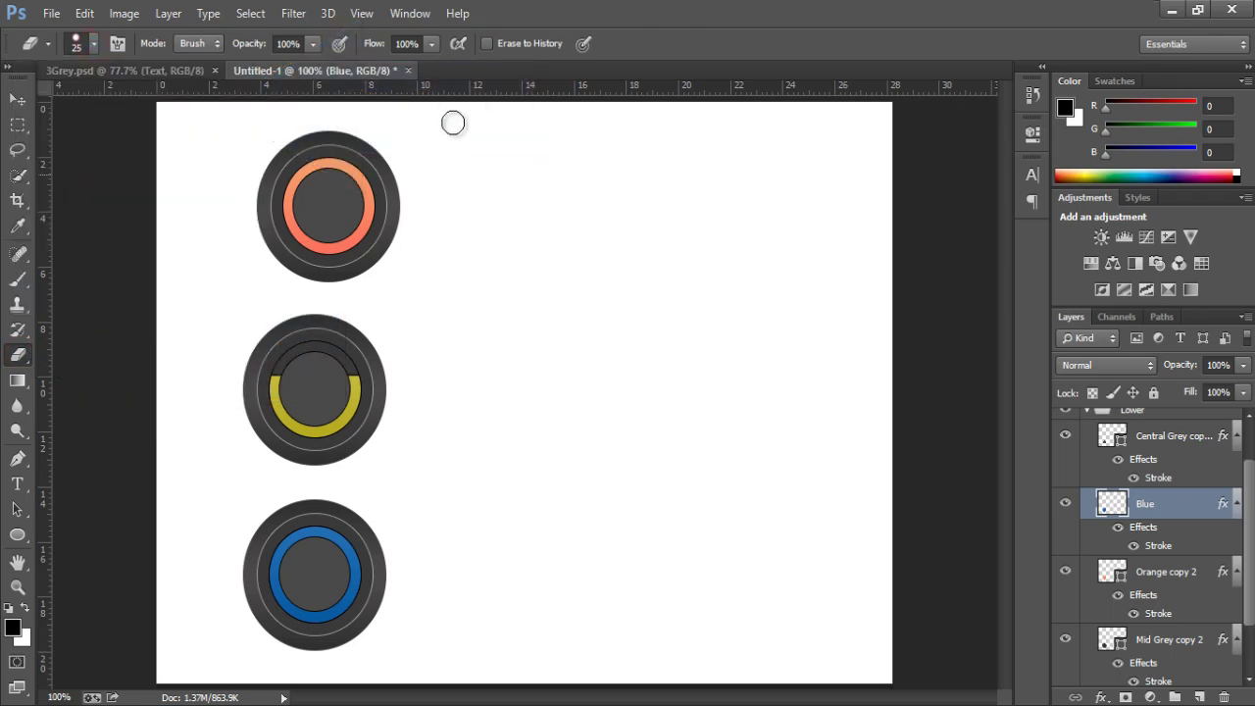
- Place a guide across the blue ring and erase the ring's upper arc above it
left_click_drag(511, 84, 433, 589)
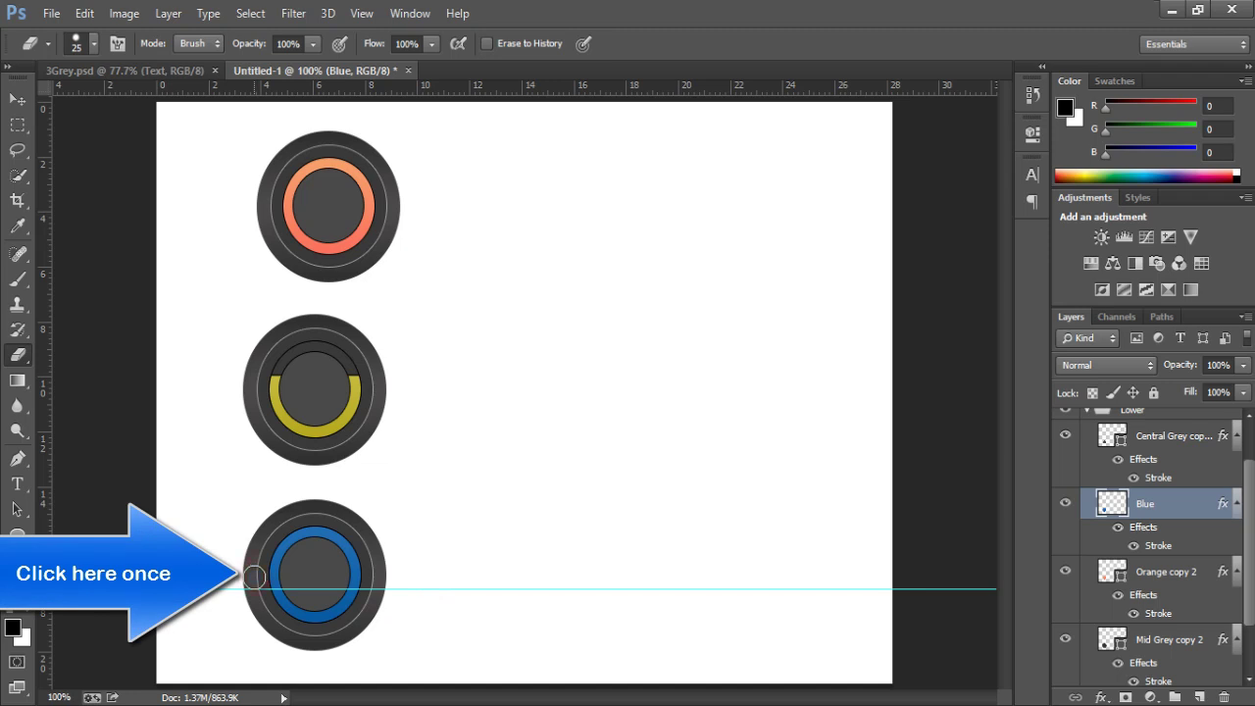
left_click(256, 576)
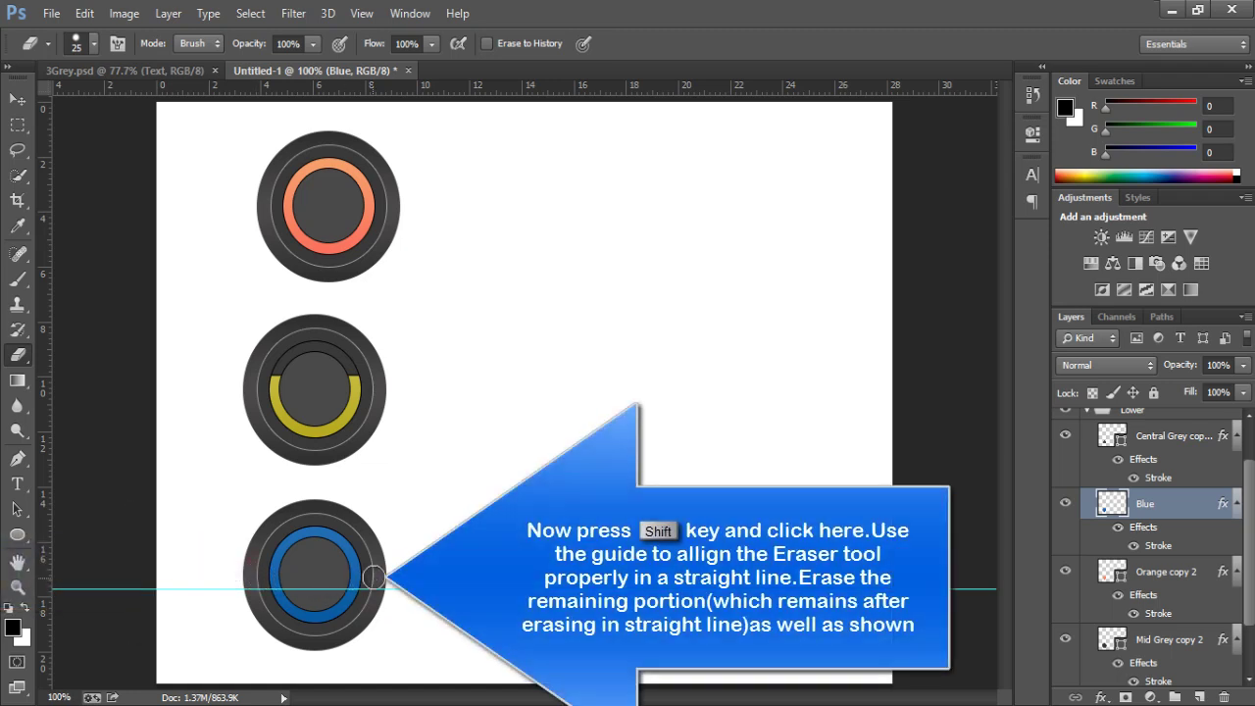
left_click(373, 577, "shift")
mouse_move(374, 572)
left_mouse_down()
mouse_move(329, 535)
mouse_move(289, 529)
mouse_move(331, 534)
mouse_move(282, 531)
left_mouse_up()
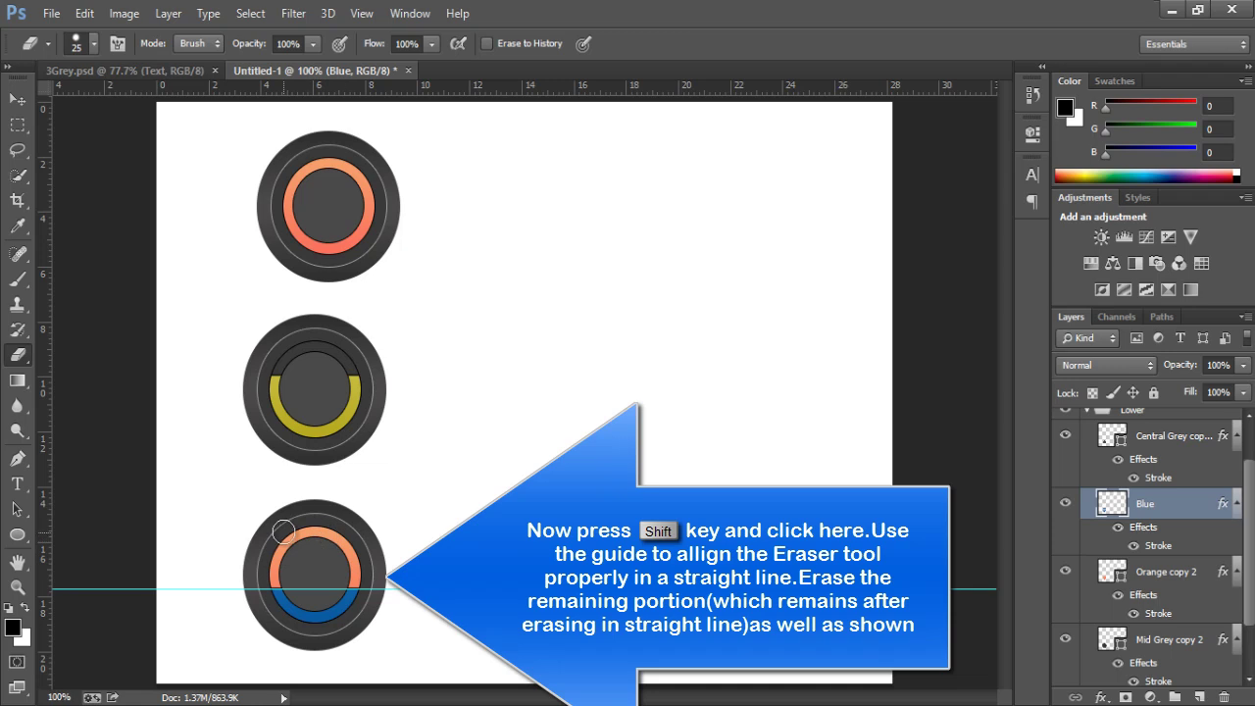
- Remove the horizontal guide and set Orange copy 2's fill to 0%
left_click(15, 99)
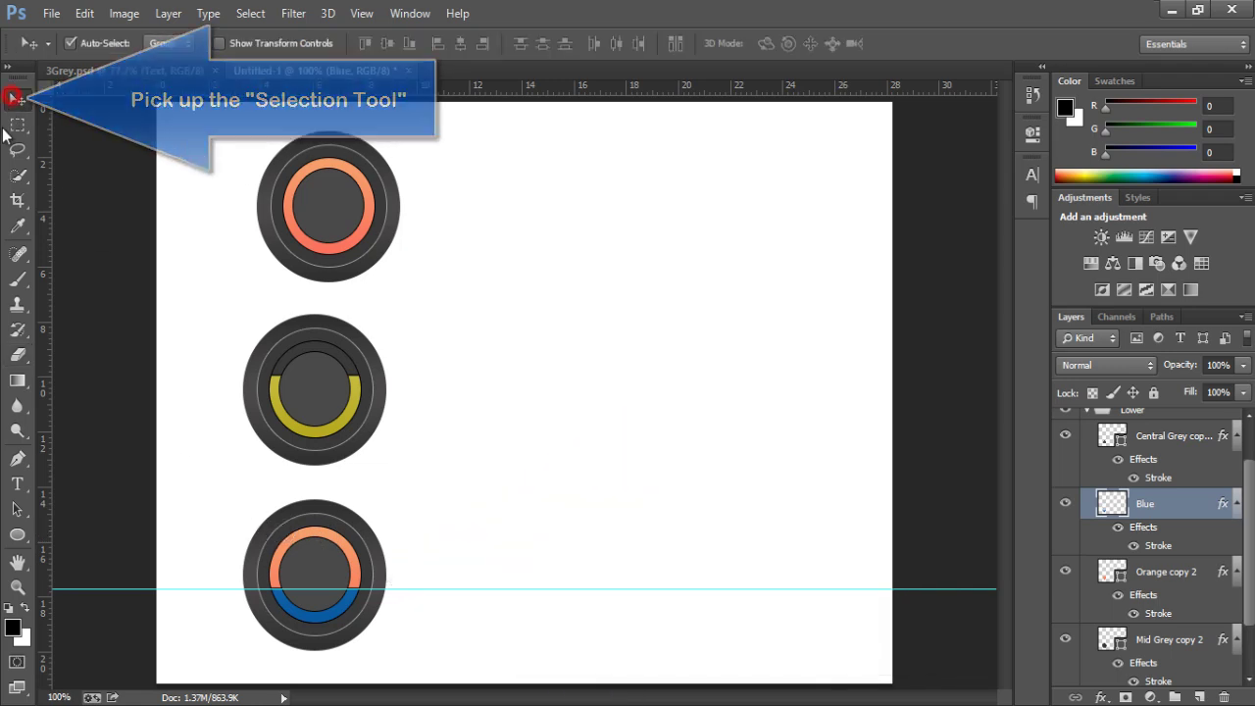
mouse_move(560, 589)
left_mouse_down()
mouse_move(579, 497)
mouse_move(708, 157)
mouse_move(694, 60)
left_mouse_up()
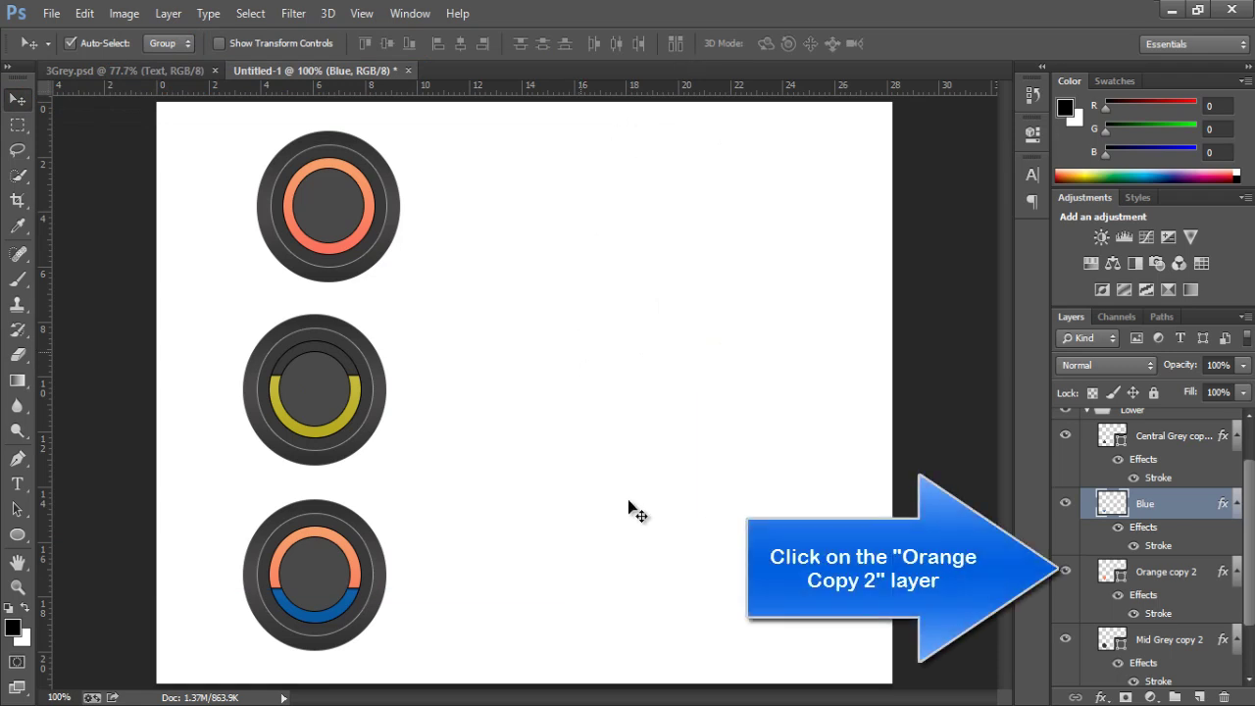
left_click(1152, 577)
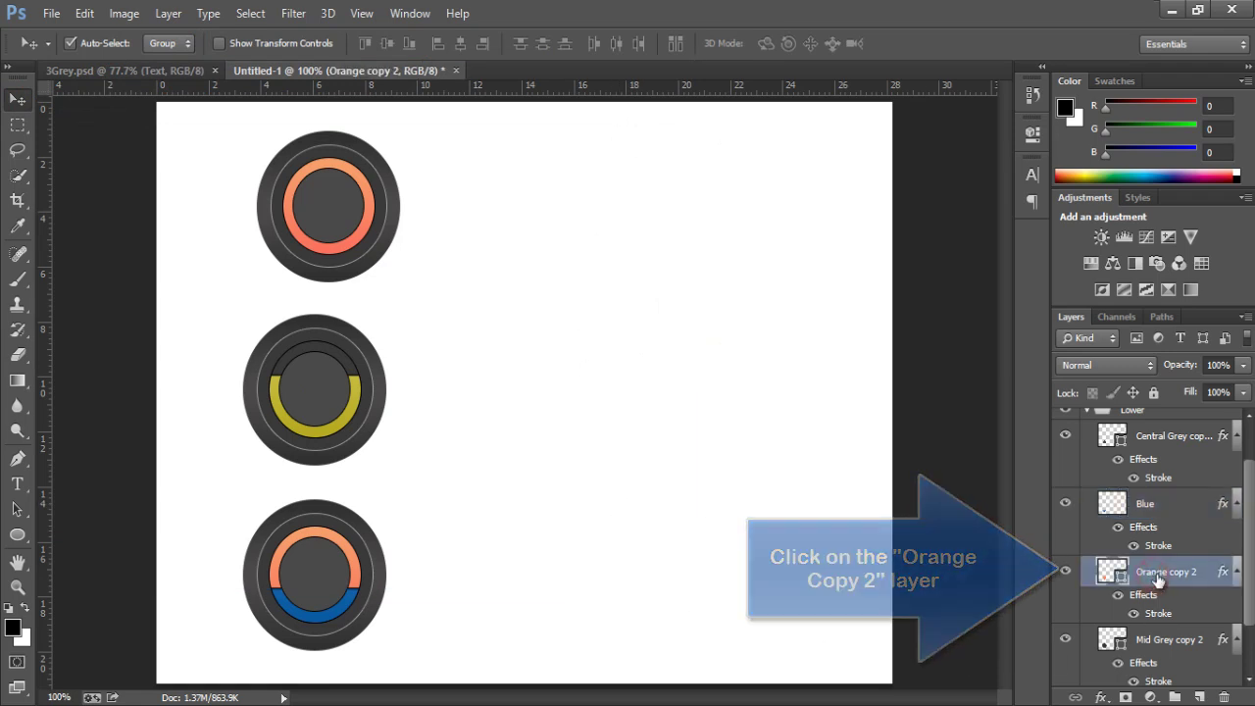
left_click(1245, 393)
left_click_drag(1233, 419, 1140, 417)
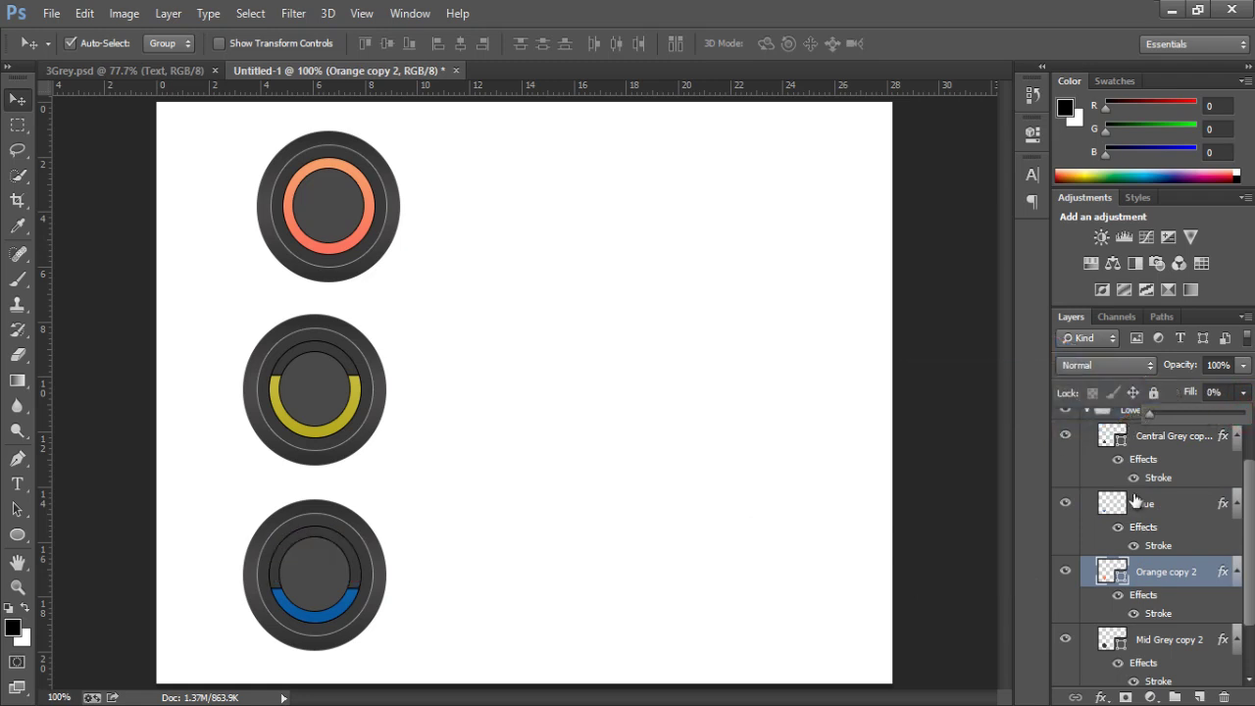
- Collapse the Lower group and select the Upper group
left_click_drag(1250, 511, 1250, 482)
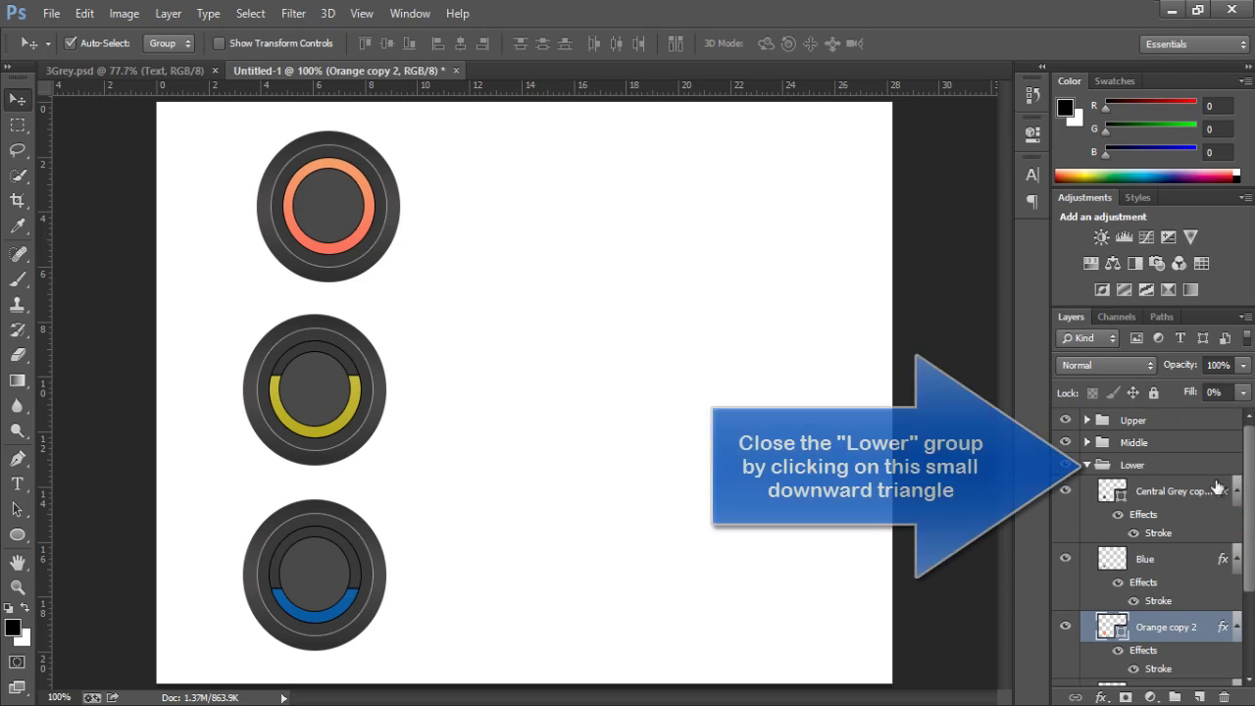
left_click(1087, 465)
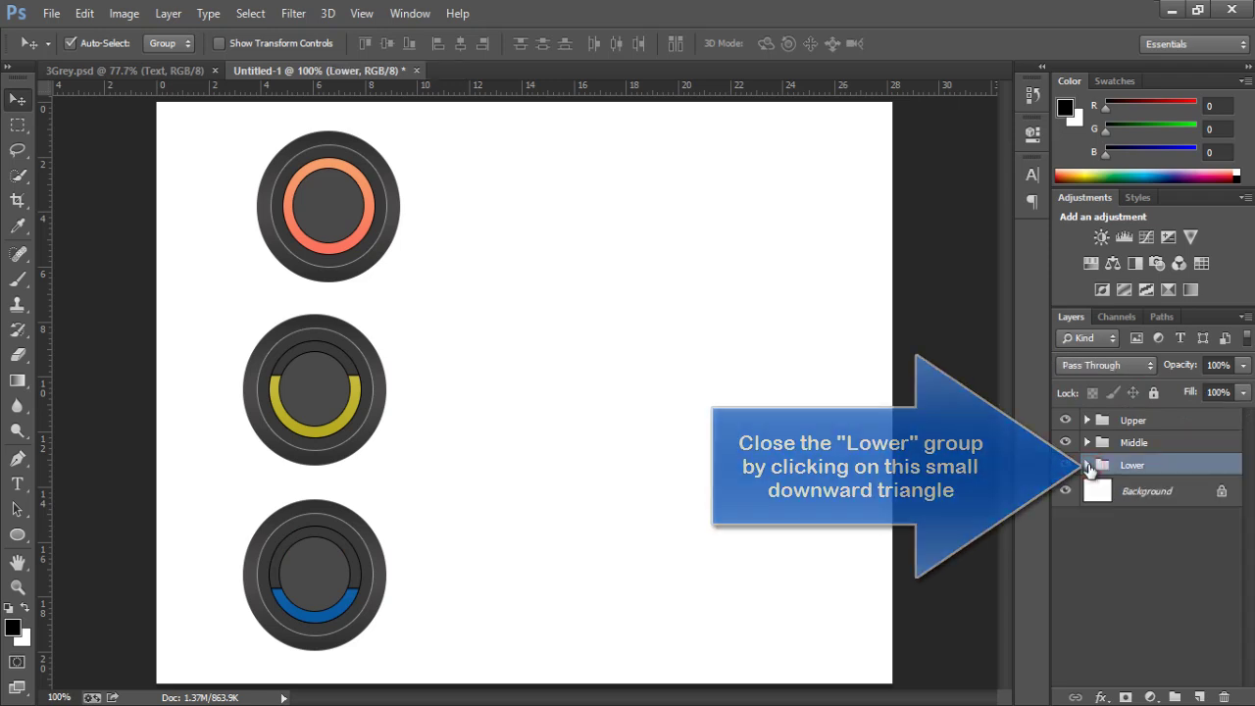
left_click(1132, 419)
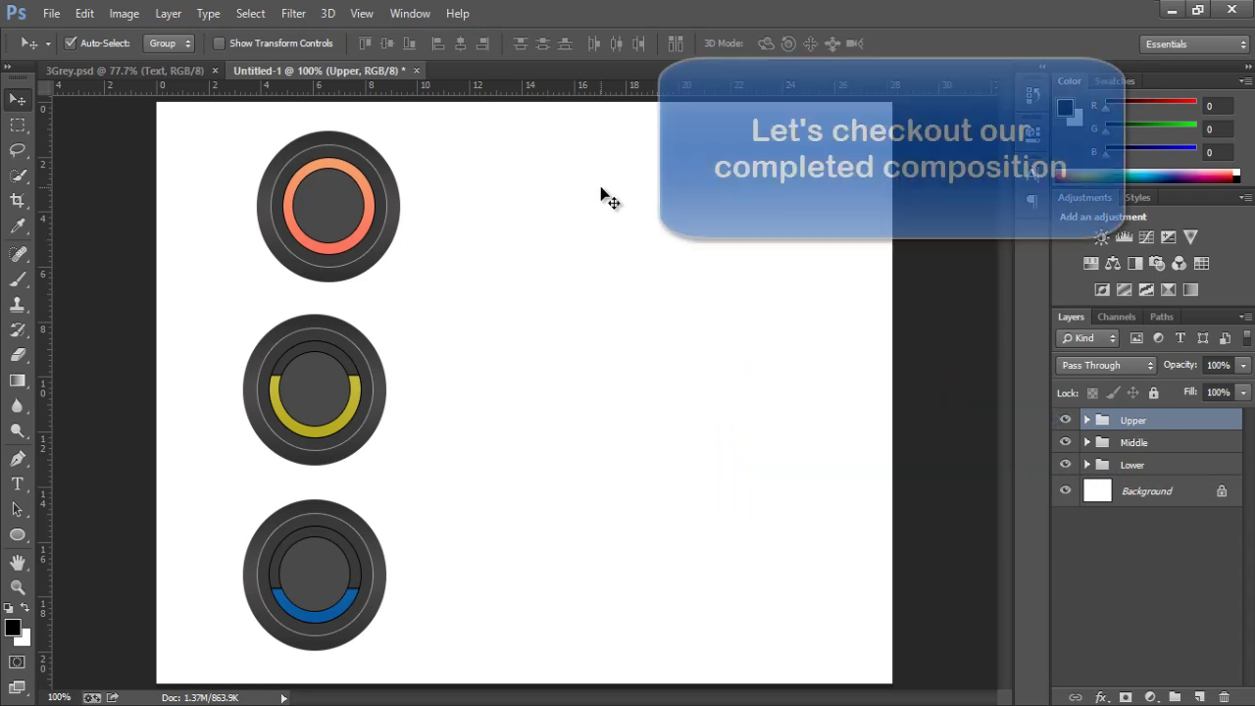
left_click(110, 71)
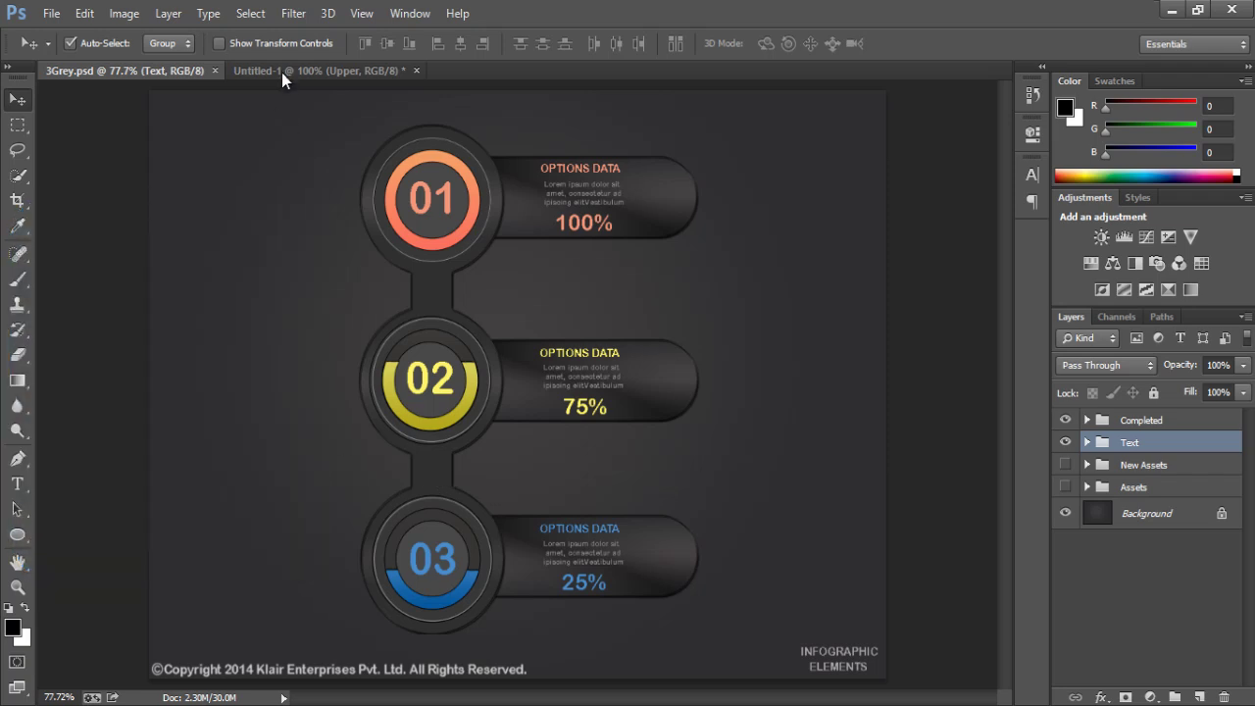
left_click(281, 73)
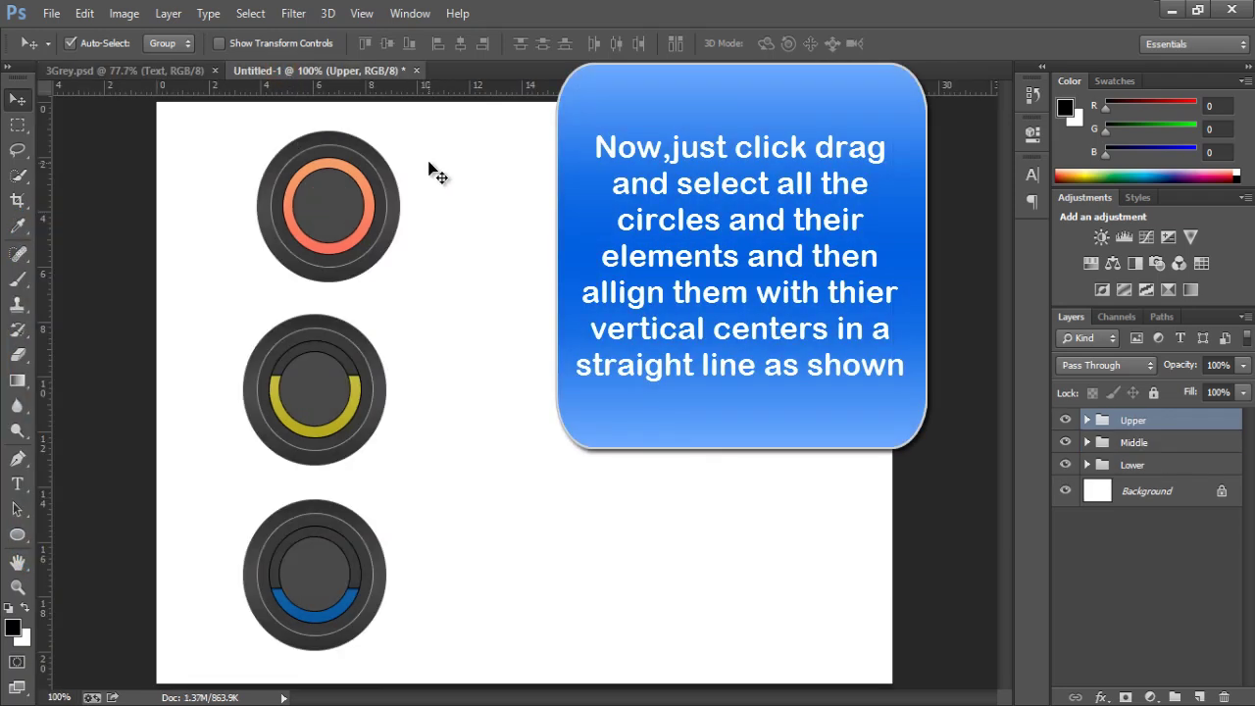
- Align all three circles on their horizontal centres and collapse the Upper, Middle and Lower groups
mouse_move(428, 158)
left_mouse_down()
mouse_move(351, 192)
mouse_move(330, 246)
mouse_move(330, 660)
left_mouse_up()
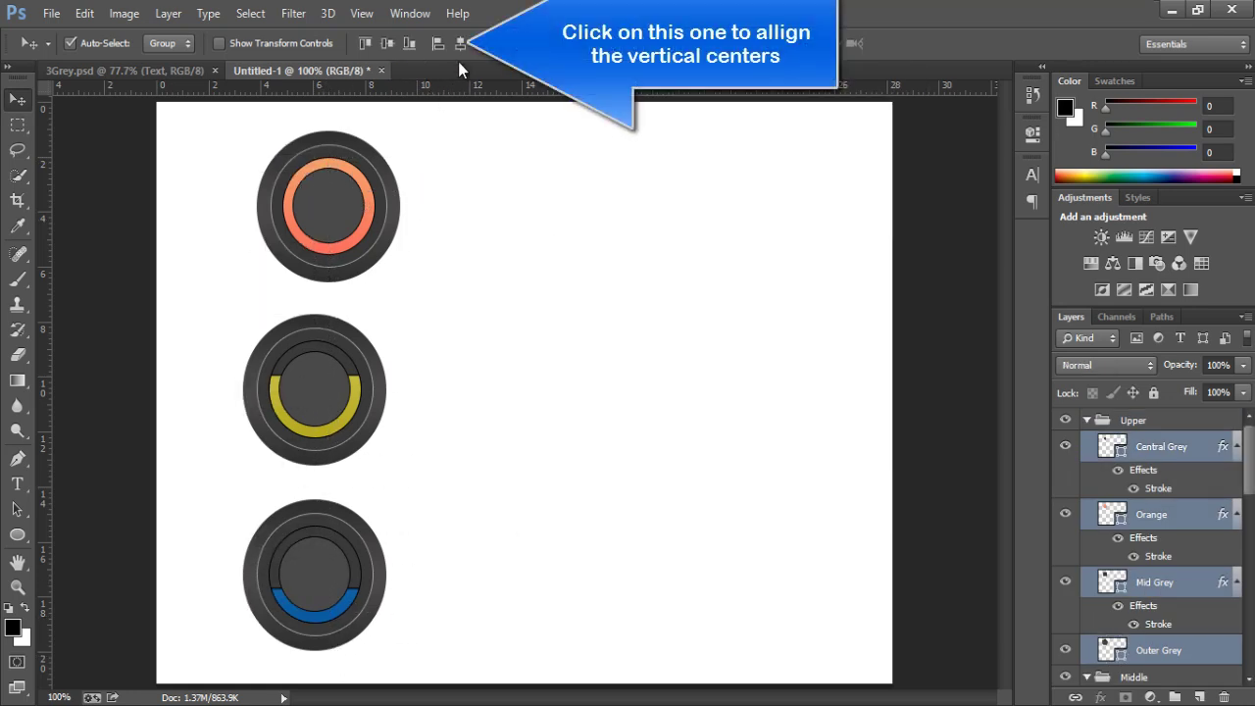
left_click(459, 45)
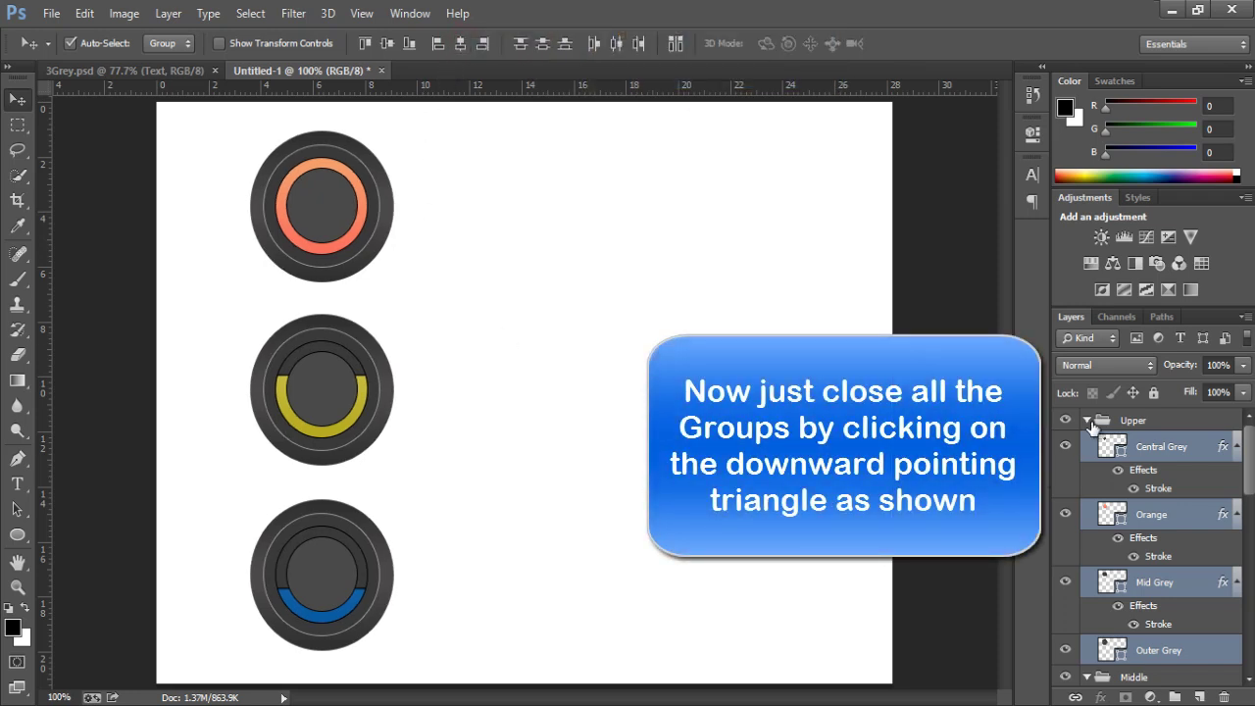
left_click(1087, 421)
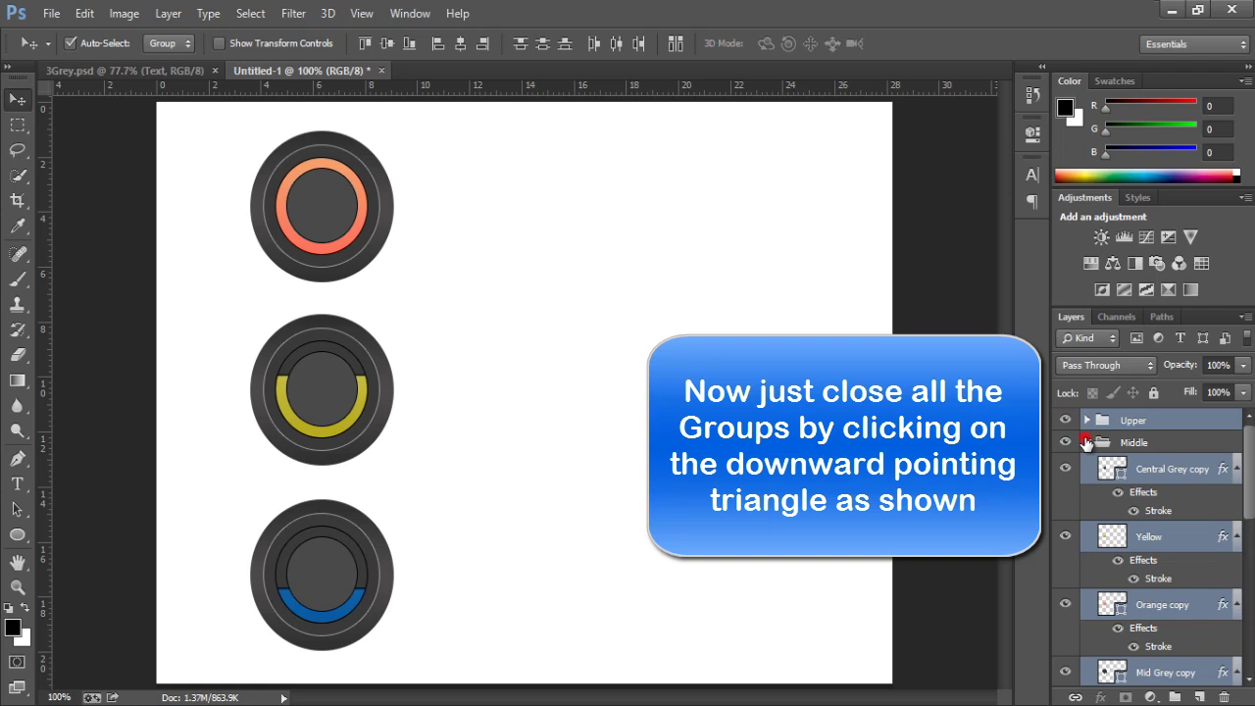
left_click(1086, 443)
left_click(1087, 465)
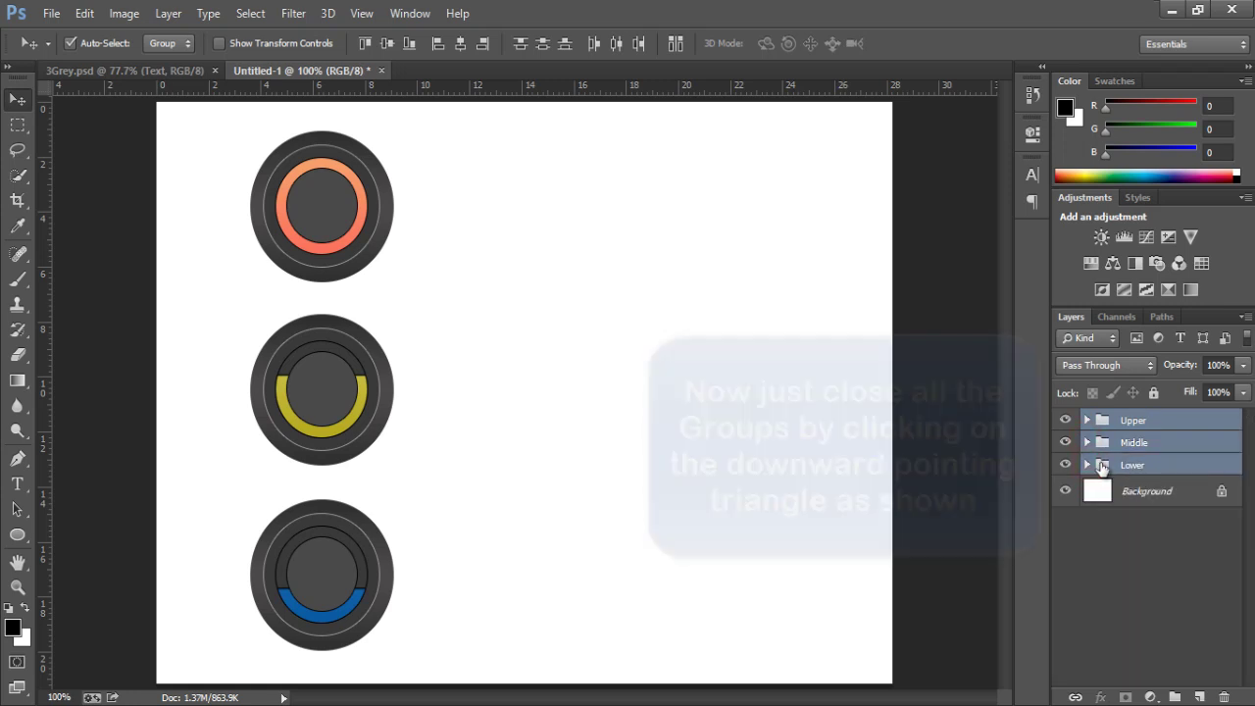
left_click(1161, 420)
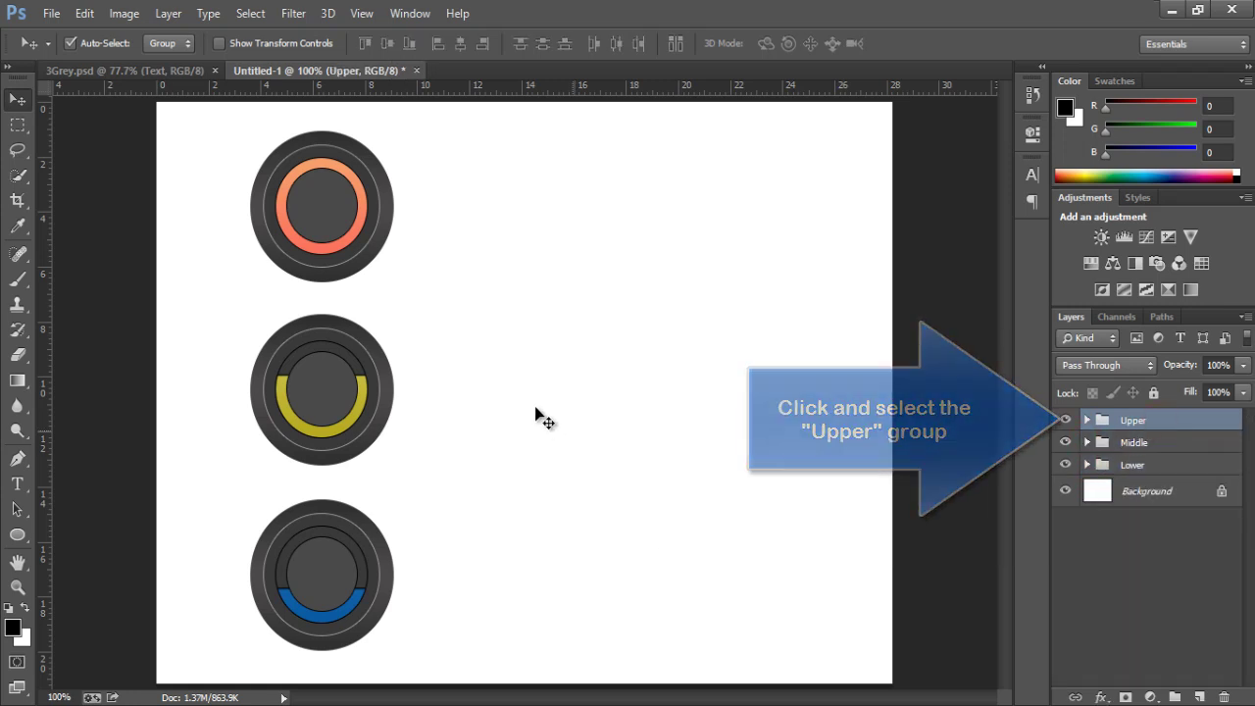
left_click(18, 535)
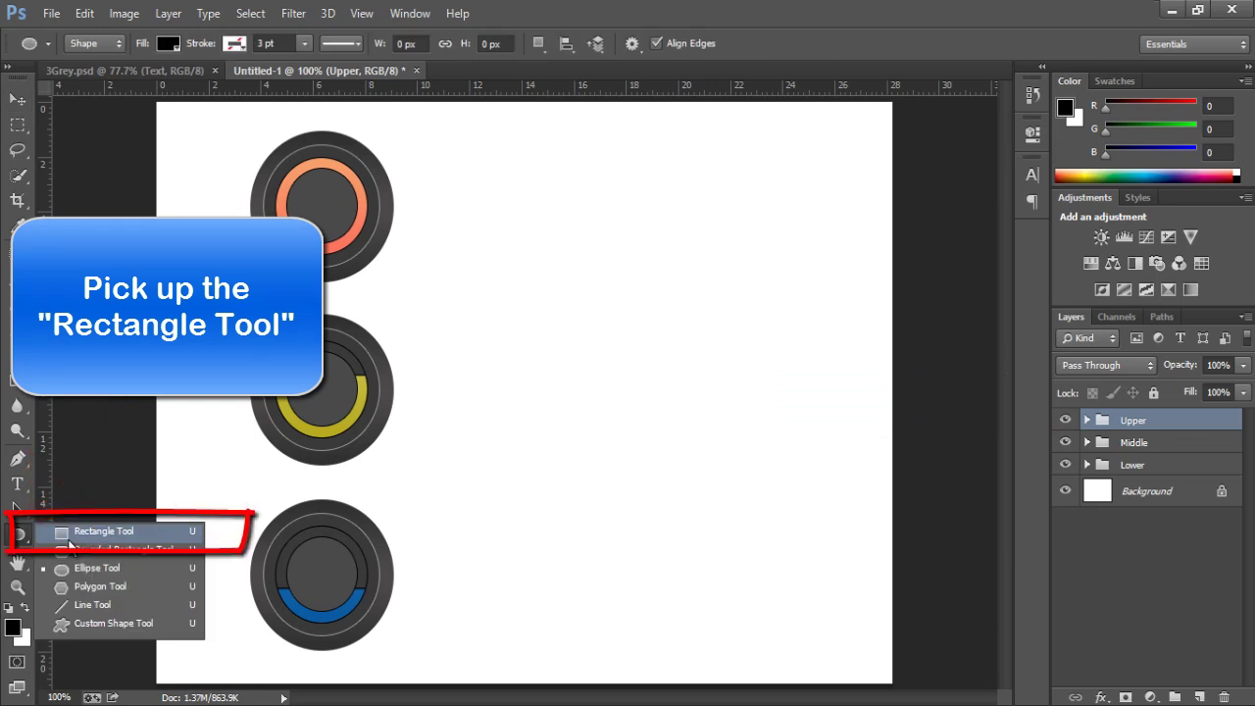
- Draw a 45 × 88 px rectangle bridging the top and middle rings
left_click(71, 534)
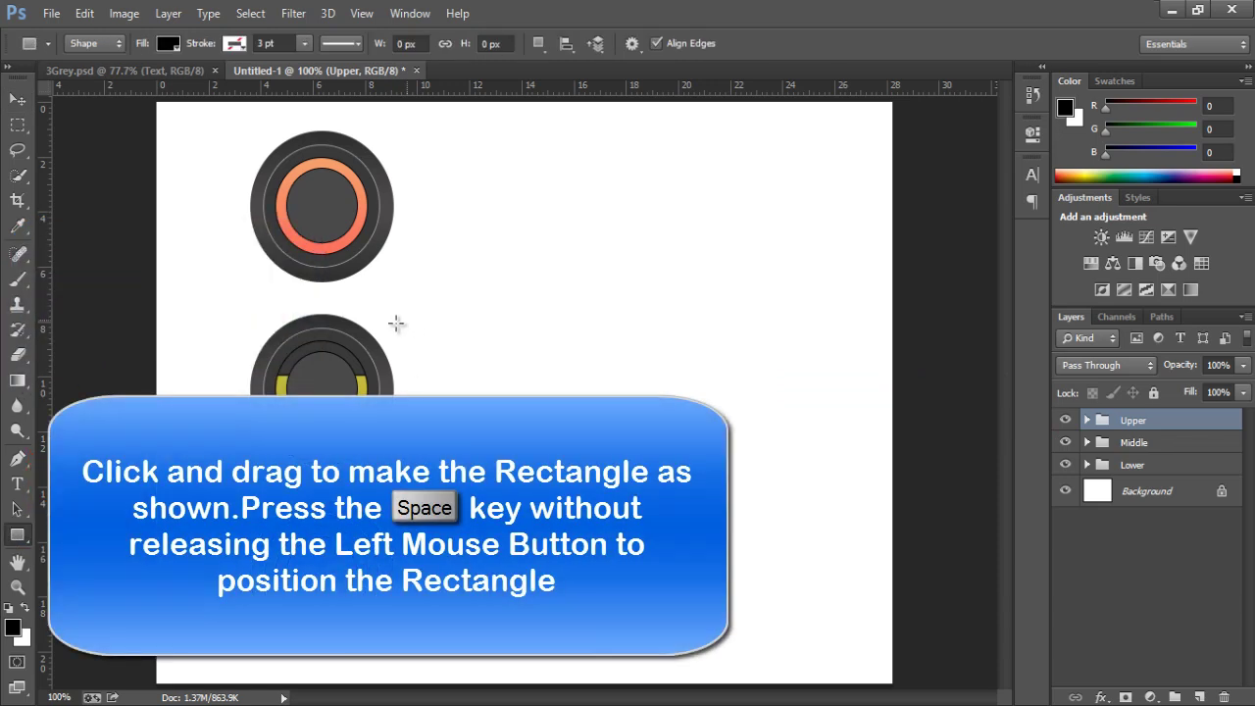
left_click_drag(308, 260, 349, 343)
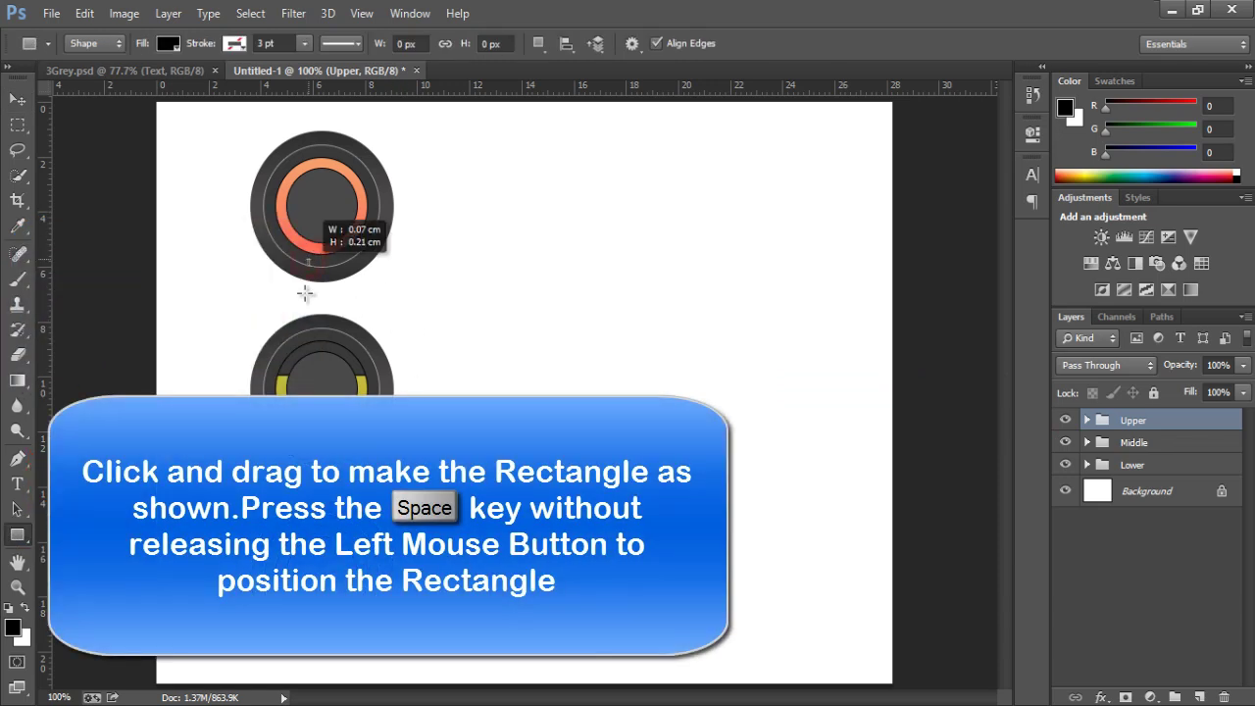
key("space")
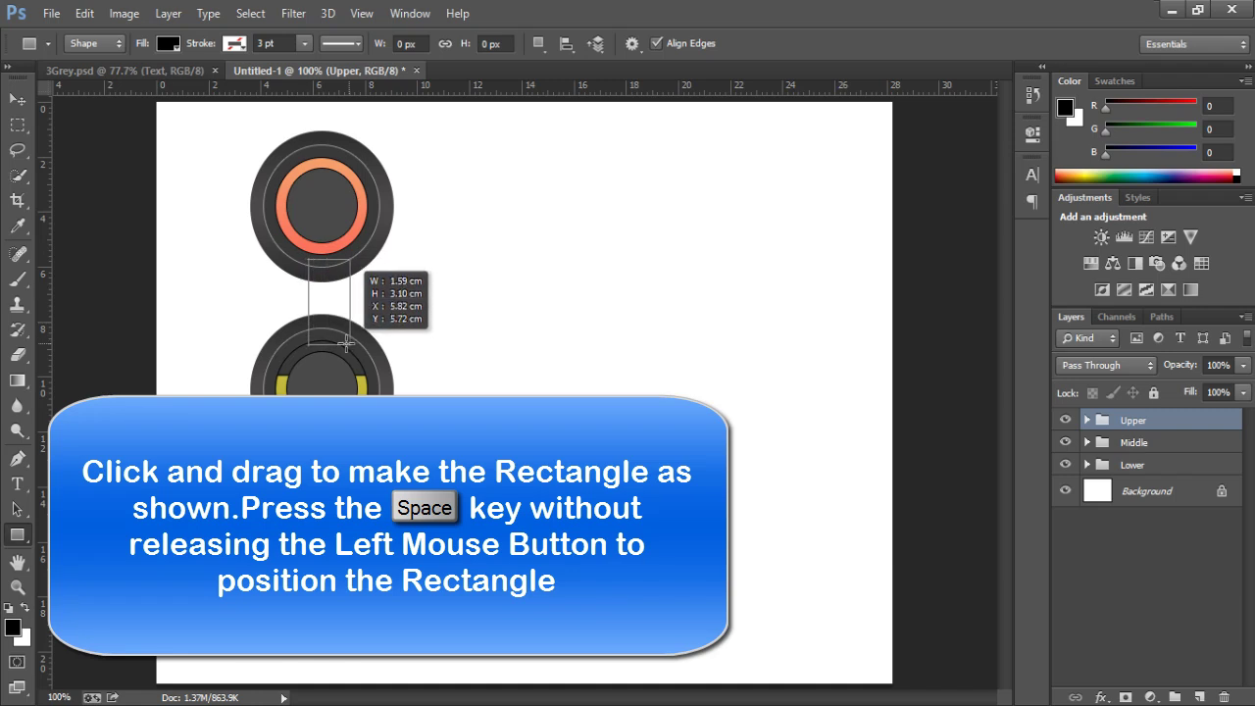
left_click_drag(349, 343, 343, 339)
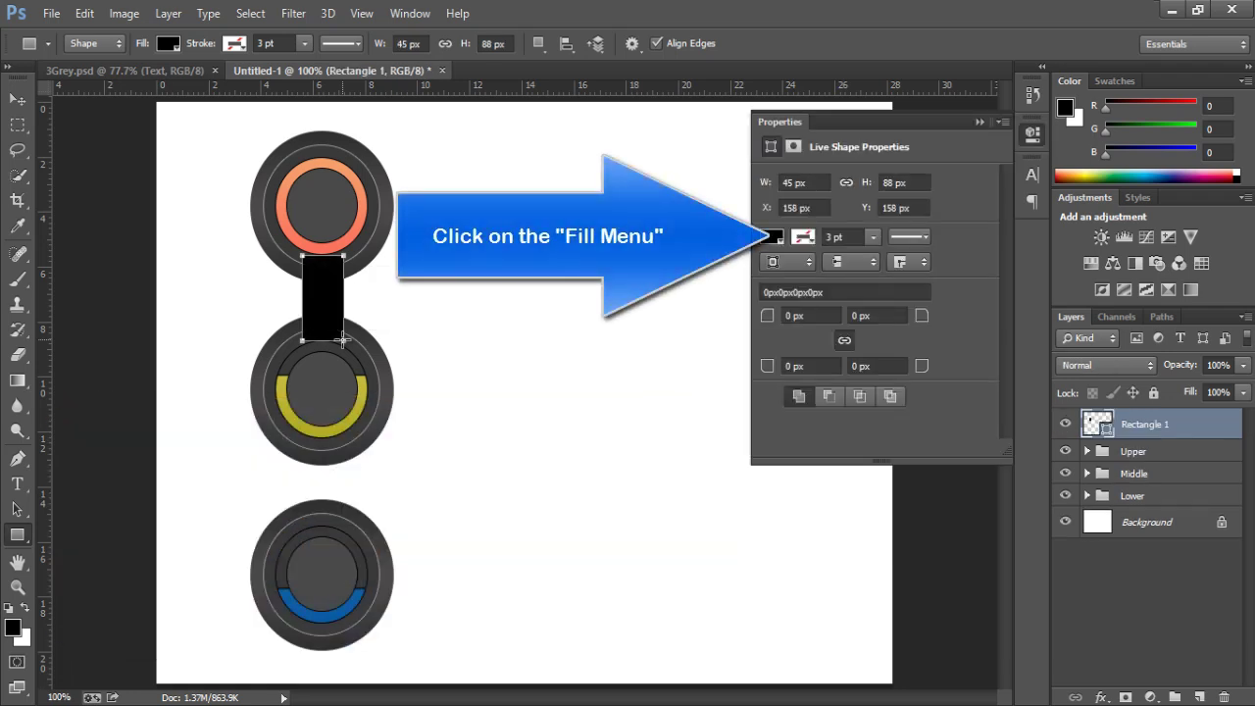
- Fill the connector rectangle with solid dark grey #2e2e2f
left_click(772, 236)
left_click(822, 277)
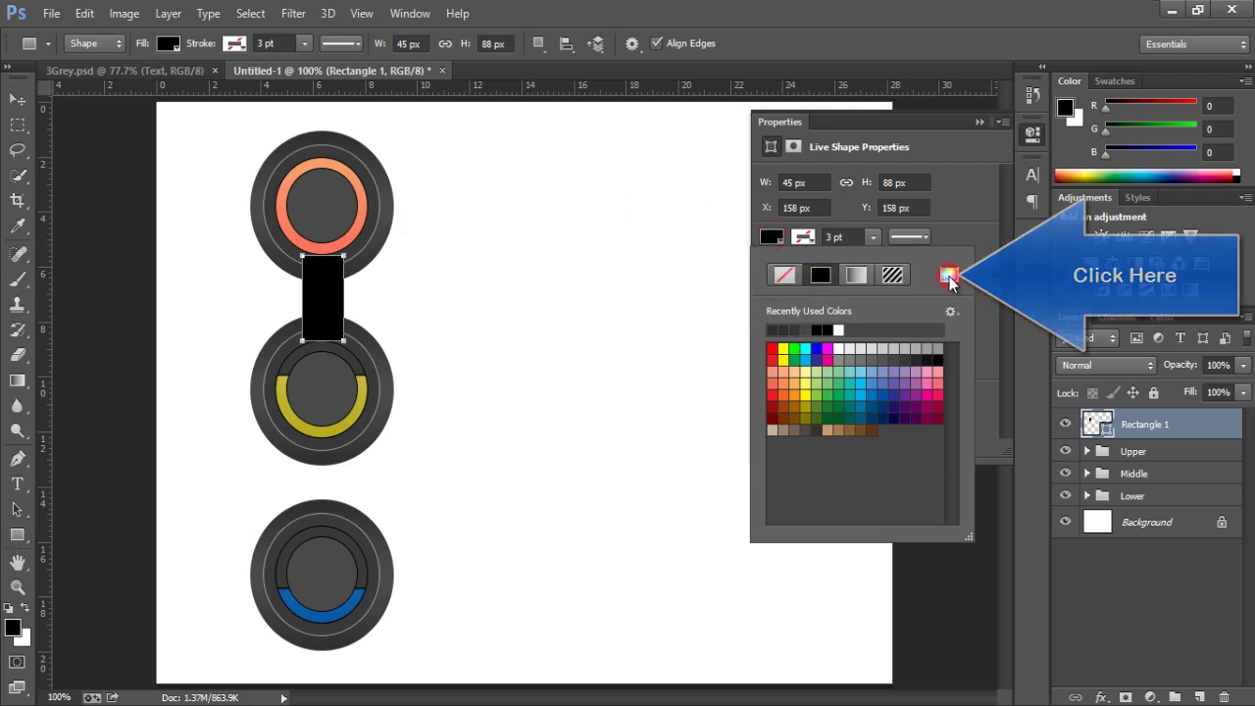
left_click(948, 278)
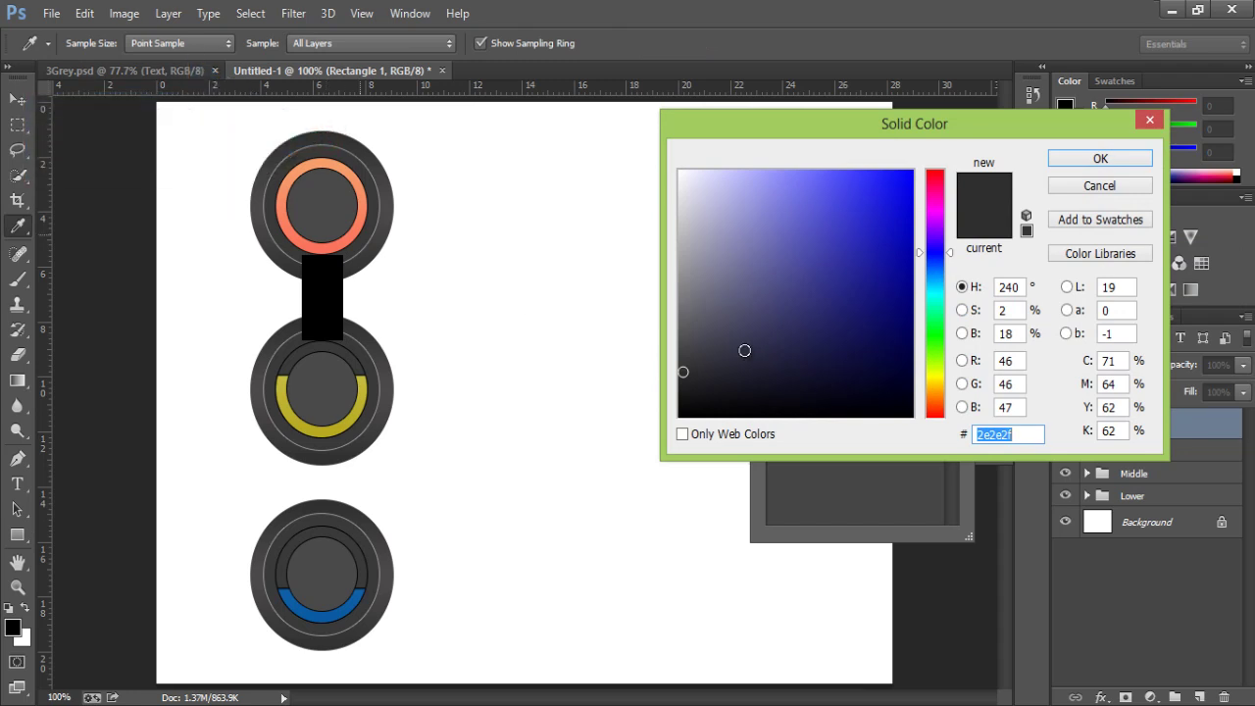
left_click(1079, 159)
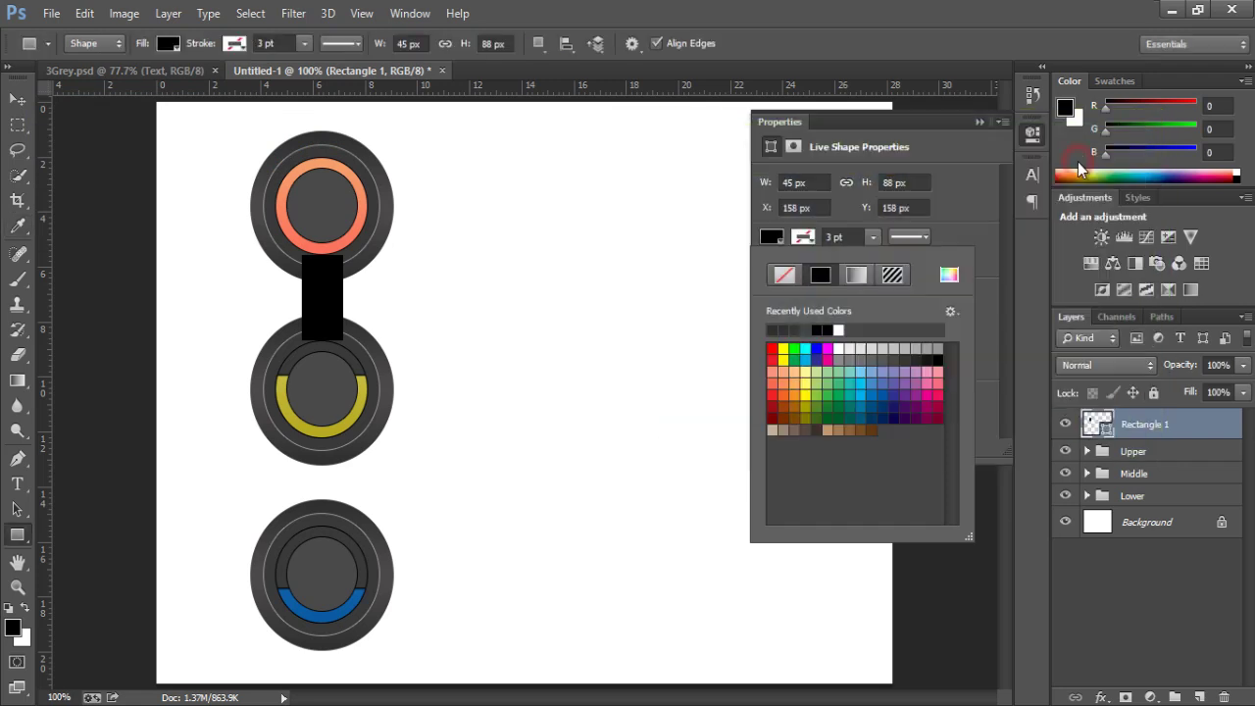
left_click(978, 122)
left_click(978, 121)
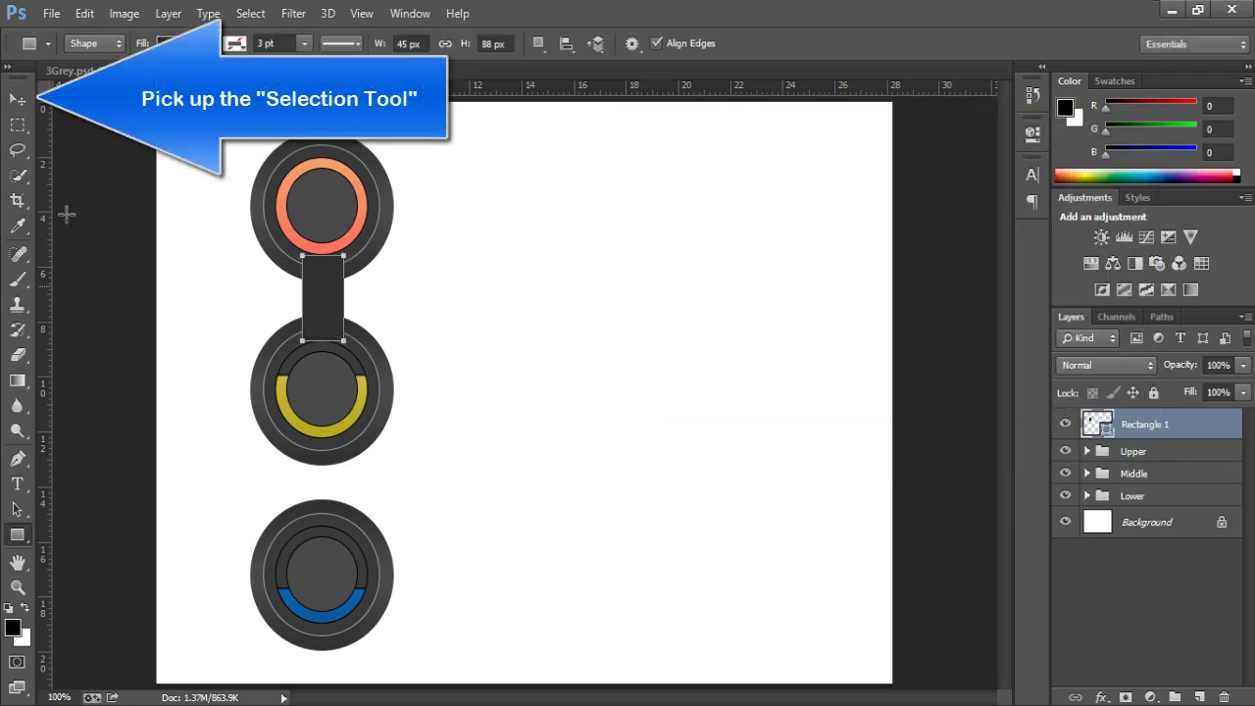
- Move Rectangle 1 below the Lower group and Alt-drag a copy between the middle and bottom rings
left_click(15, 99)
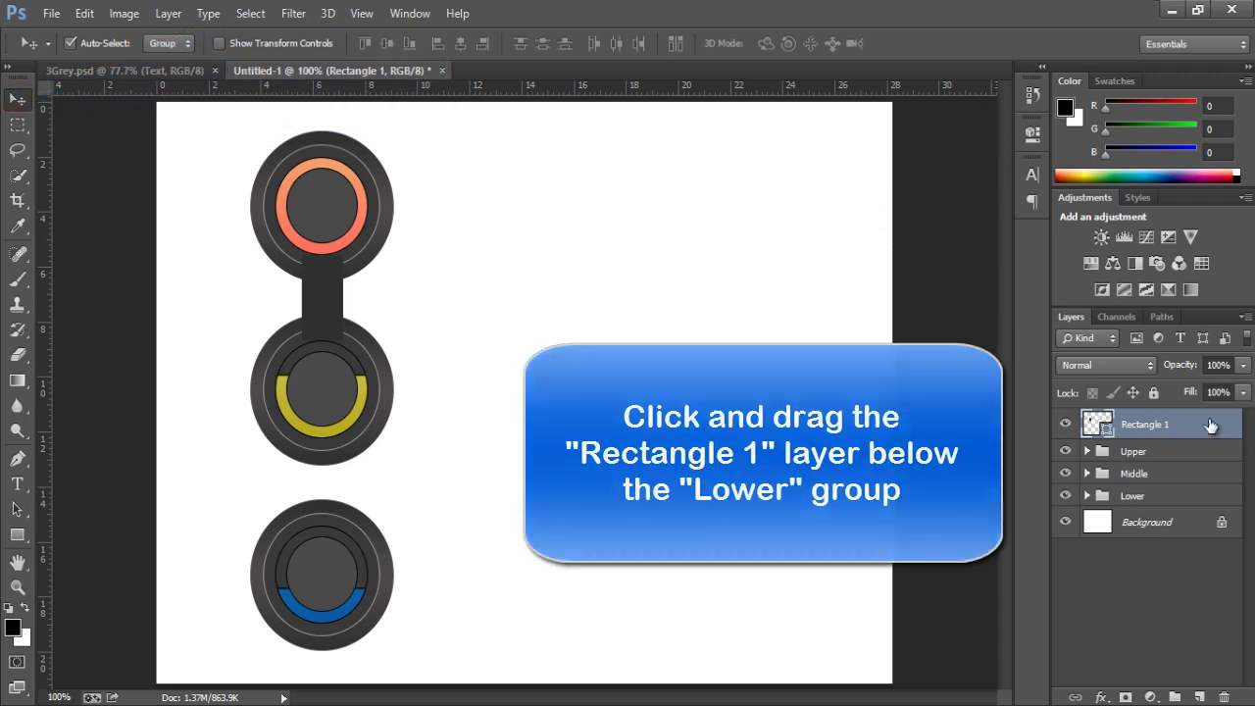
left_click_drag(1161, 426, 1169, 508)
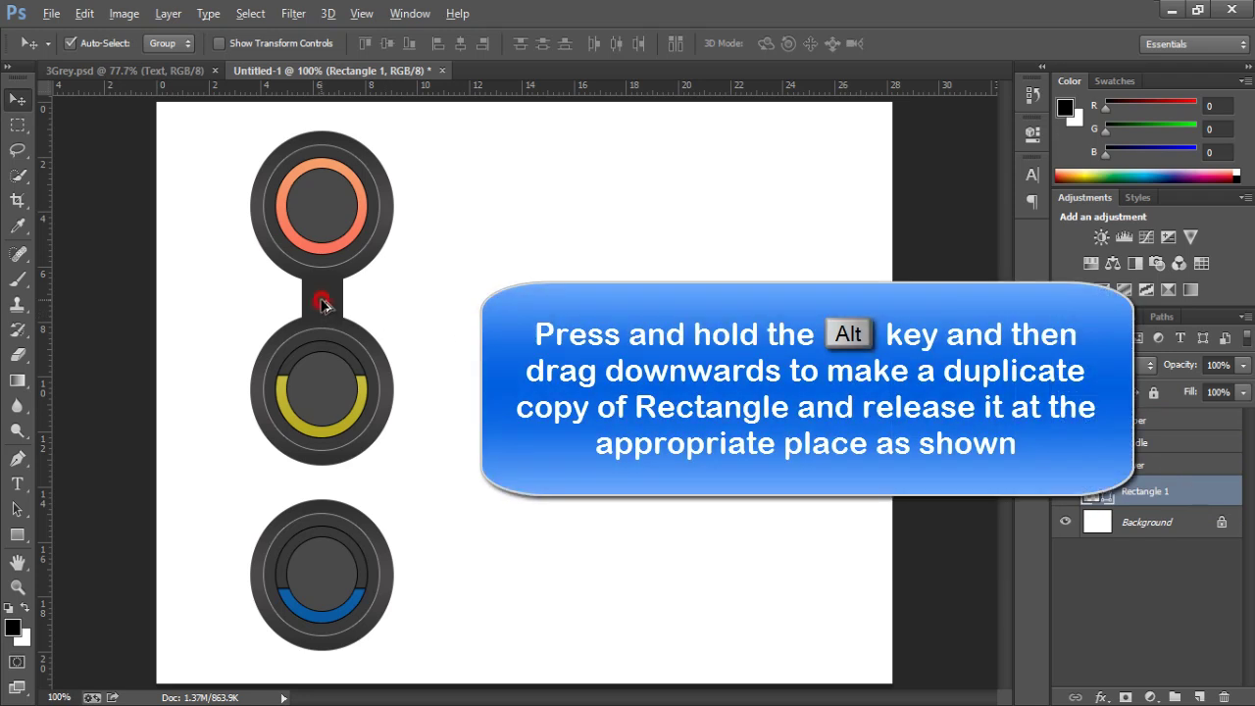
left_click_drag(323, 324, 325, 480)
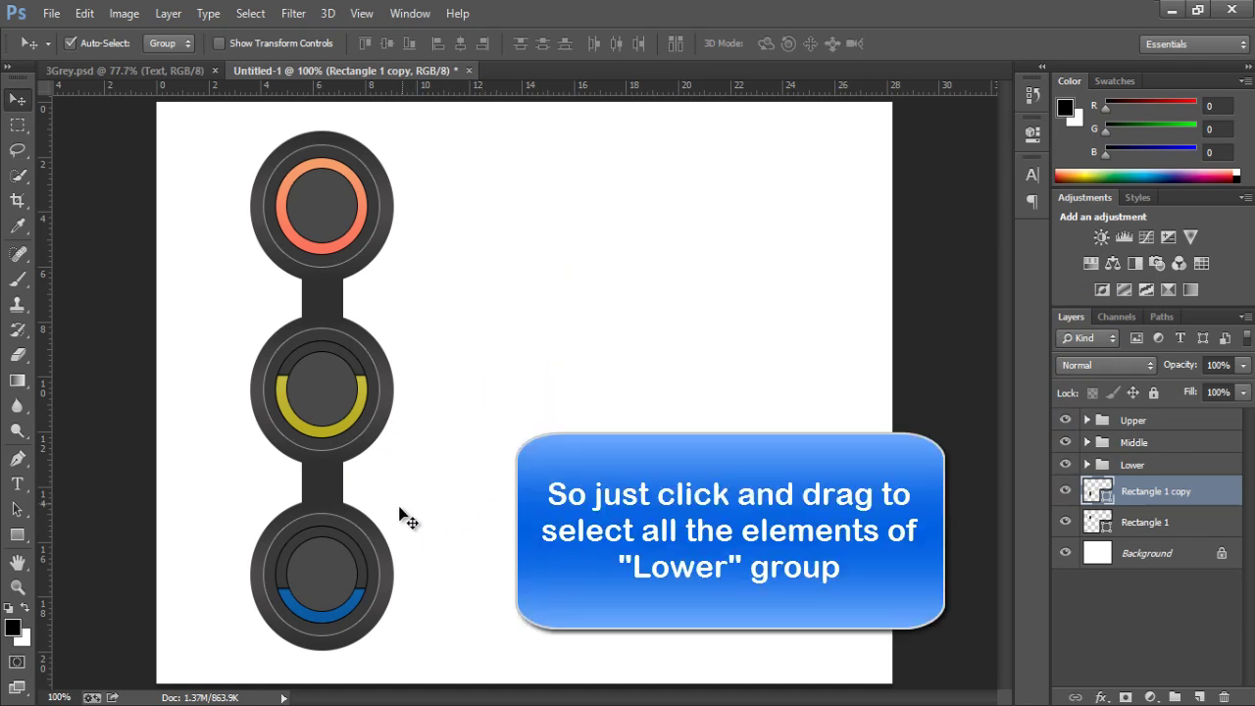
- Nudge the bottom ring up and fine-tune the top ring's position against the connector bars
mouse_move(423, 526)
left_mouse_down()
mouse_move(350, 588)
mouse_move(338, 582)
left_mouse_up()
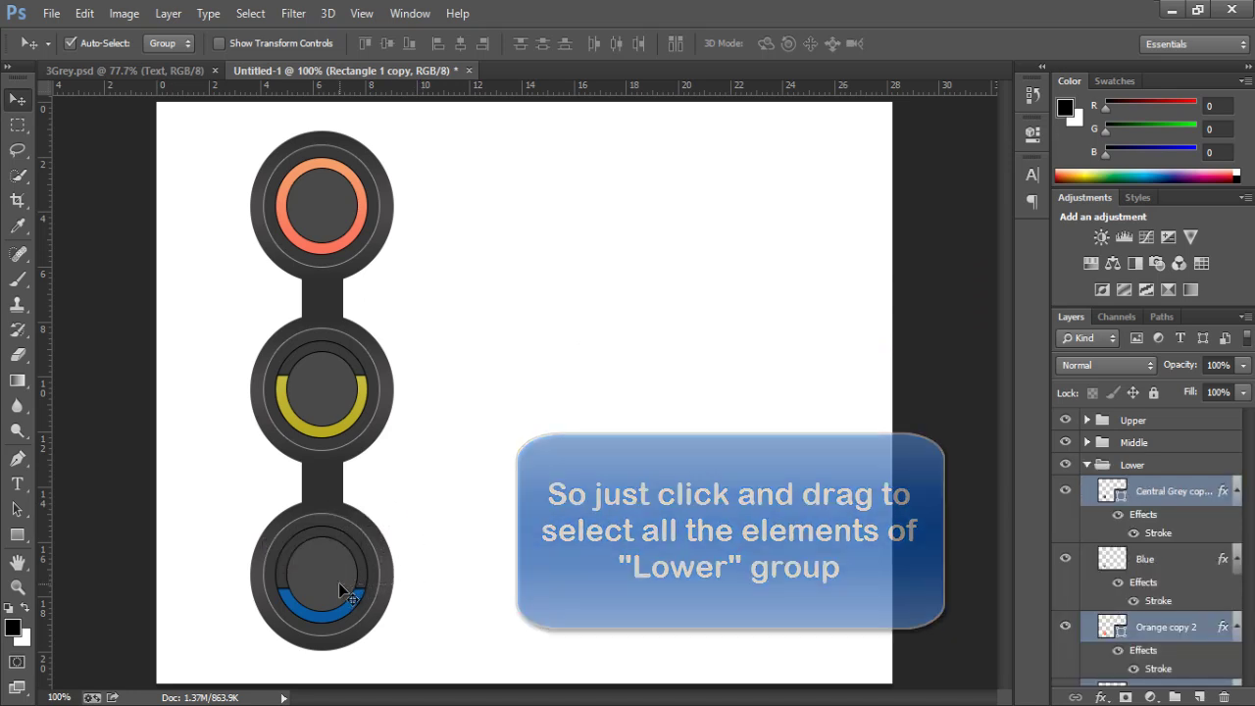
key("Up")
key("Up")
key("Up")
key("Up")
key("Up")
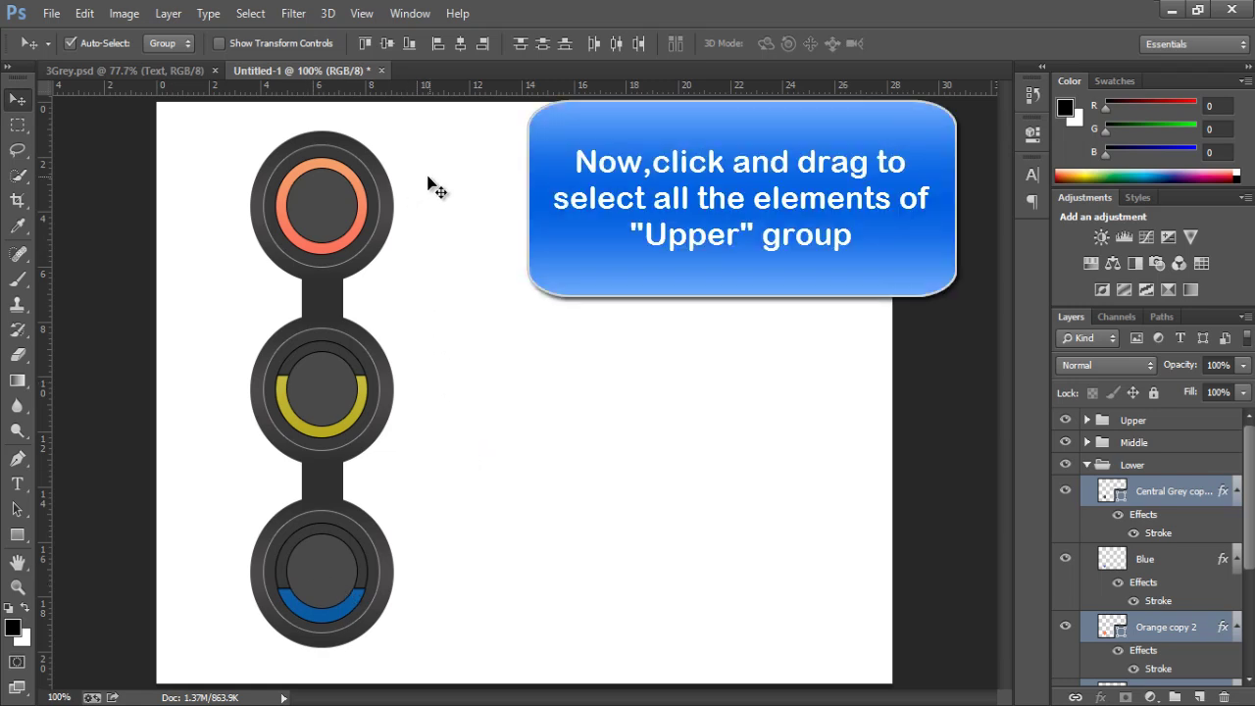
left_click_drag(428, 180, 332, 199)
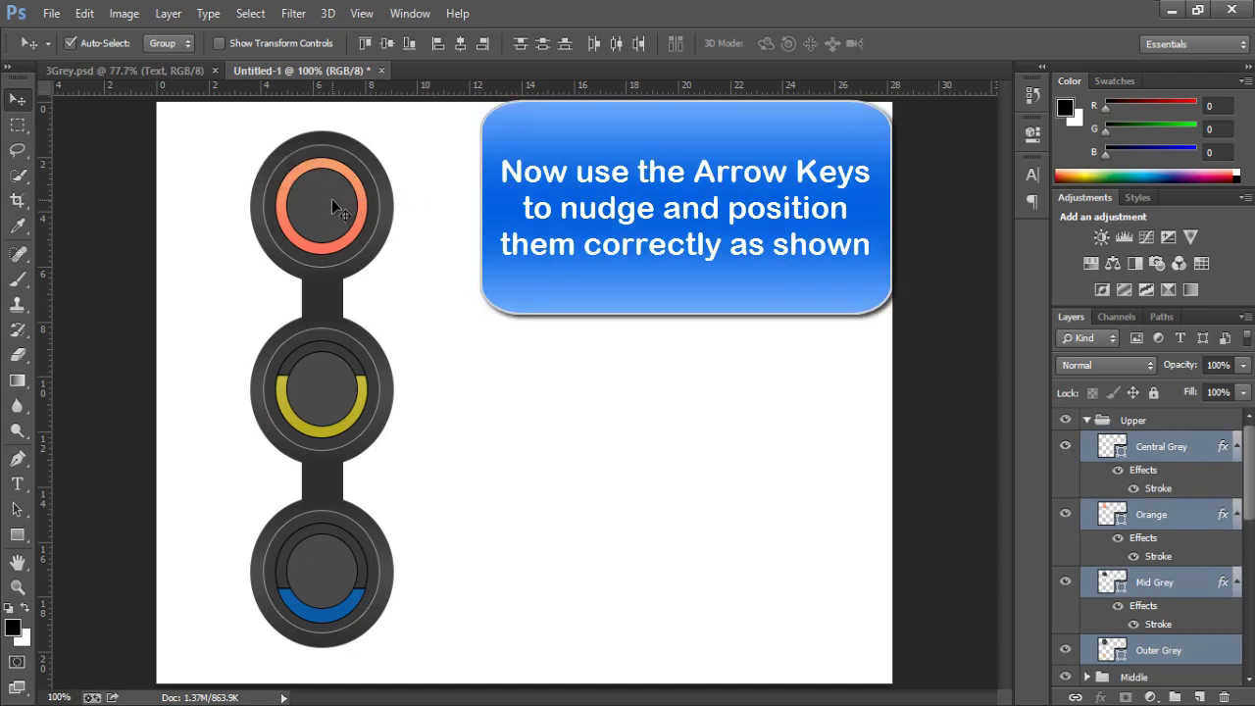
key("Down")
key("Down")
key("Down")
key("Down")
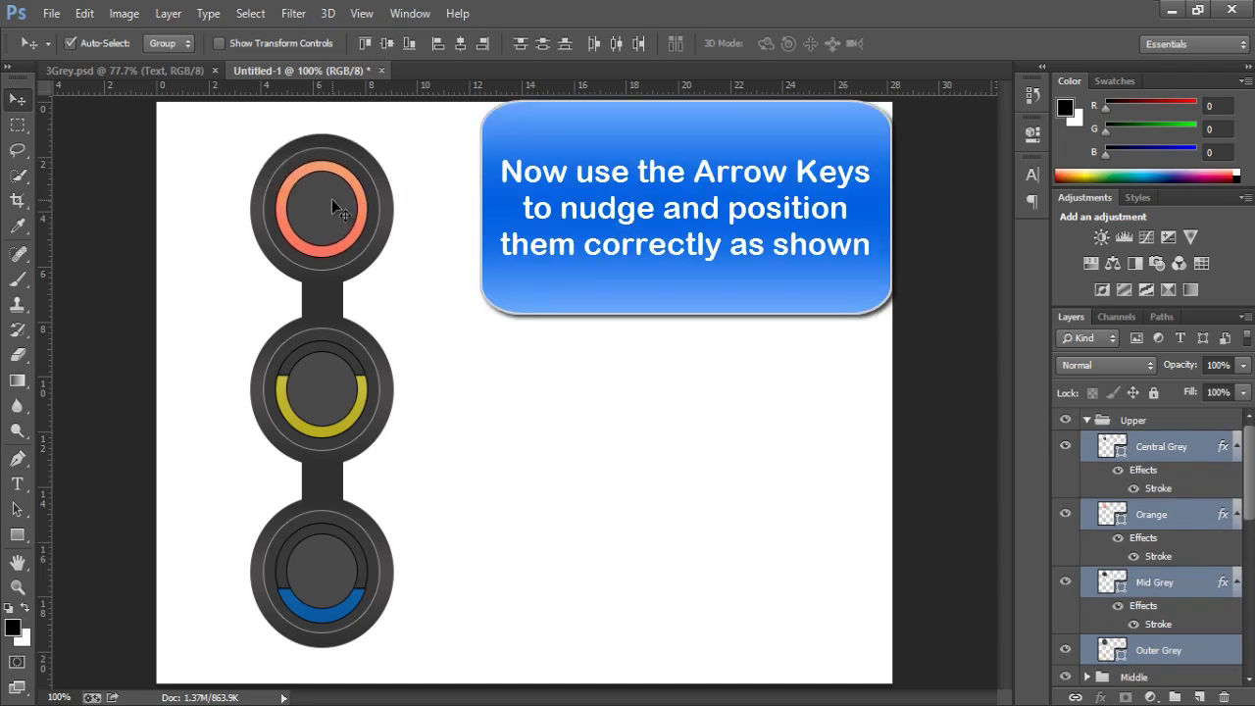
key("Up")
key("Up")
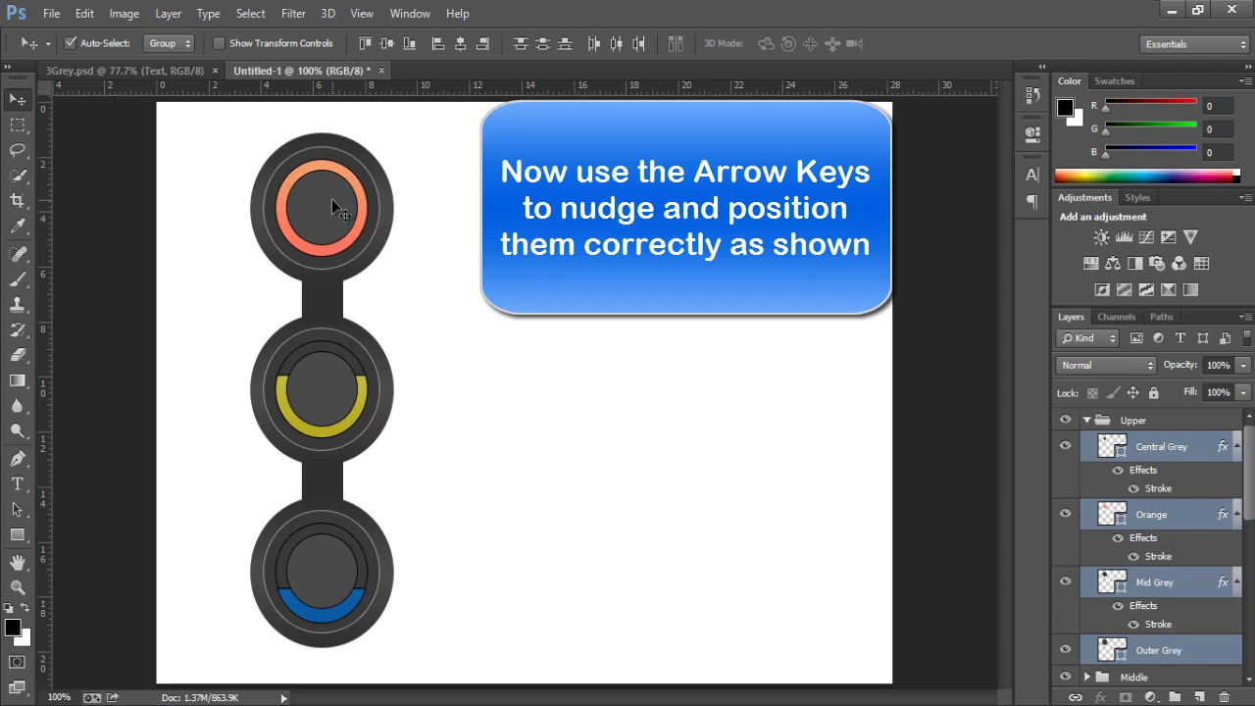
key("Down")
key("Up")
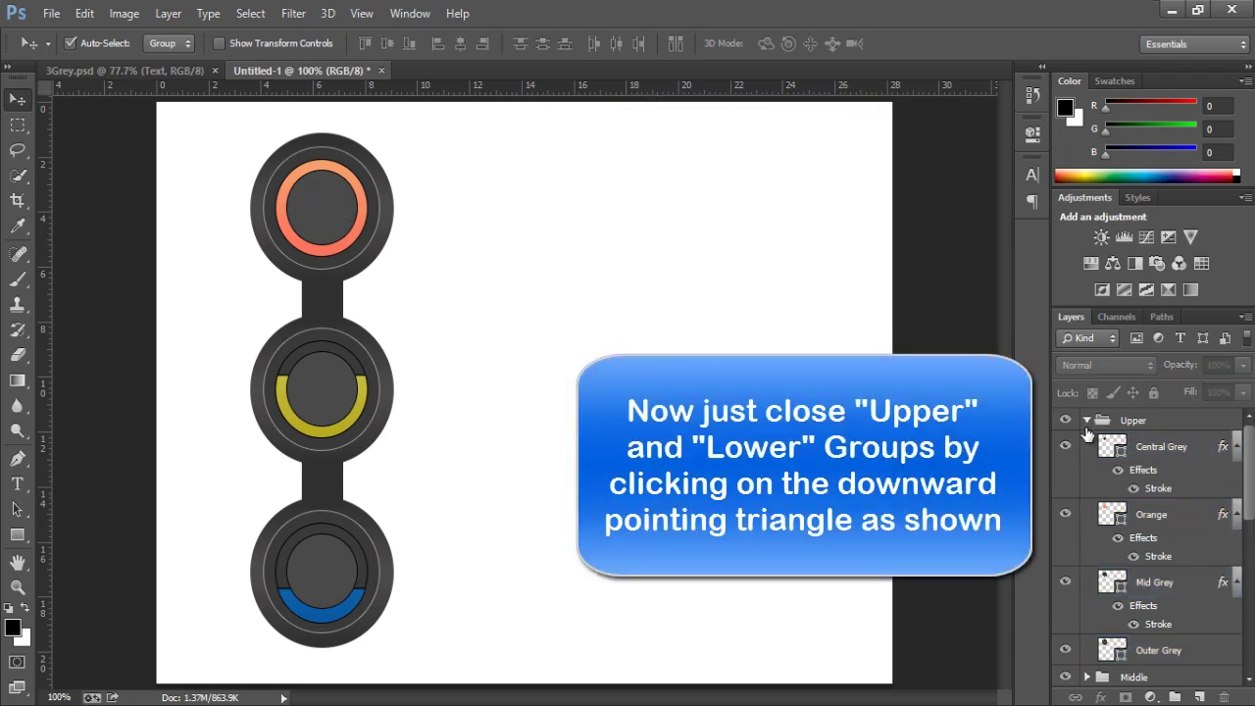
- Collapse the Upper and Lower groups, reselect Upper, and hide the white Background layer
left_click(1086, 420)
left_click(1087, 466)
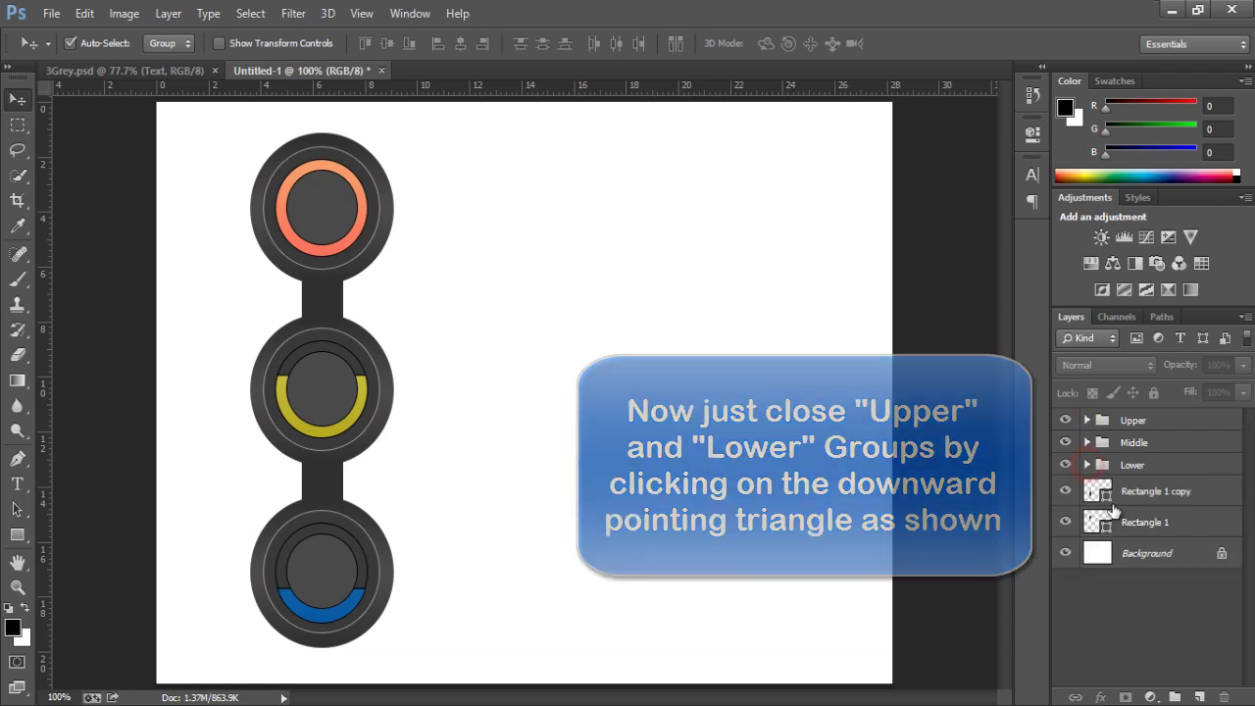
left_click(1161, 421)
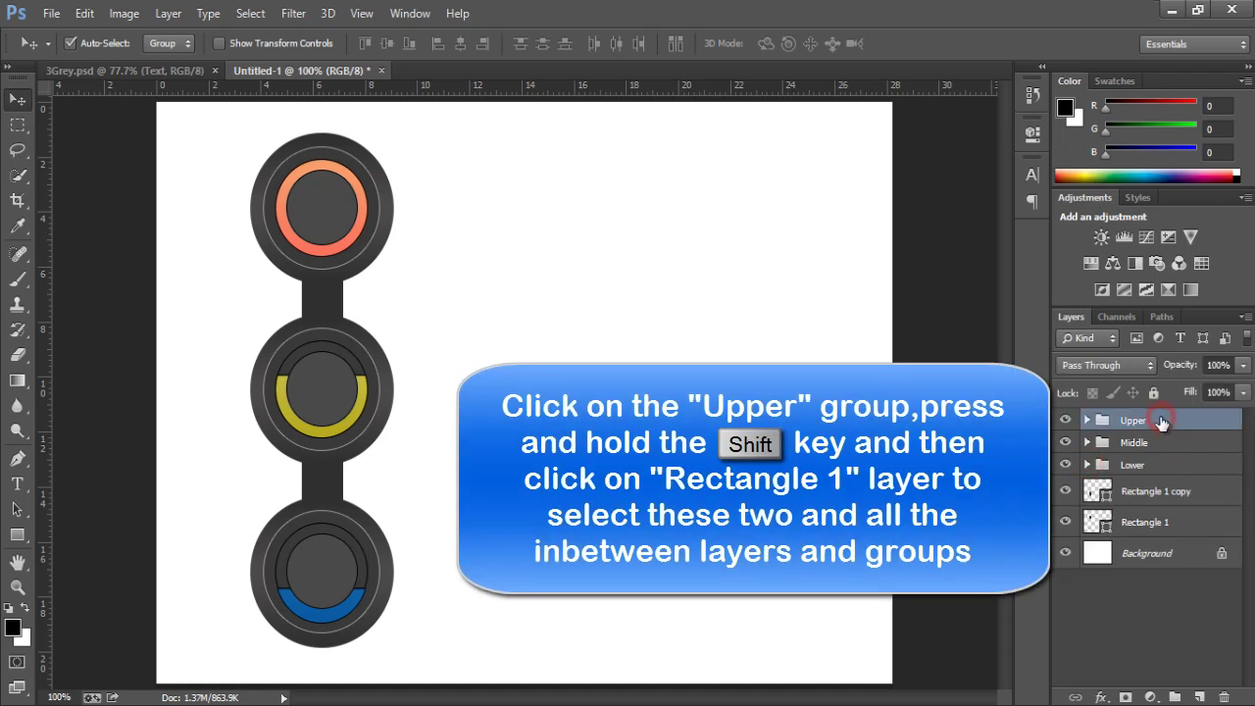
left_click(1156, 522, "shift")
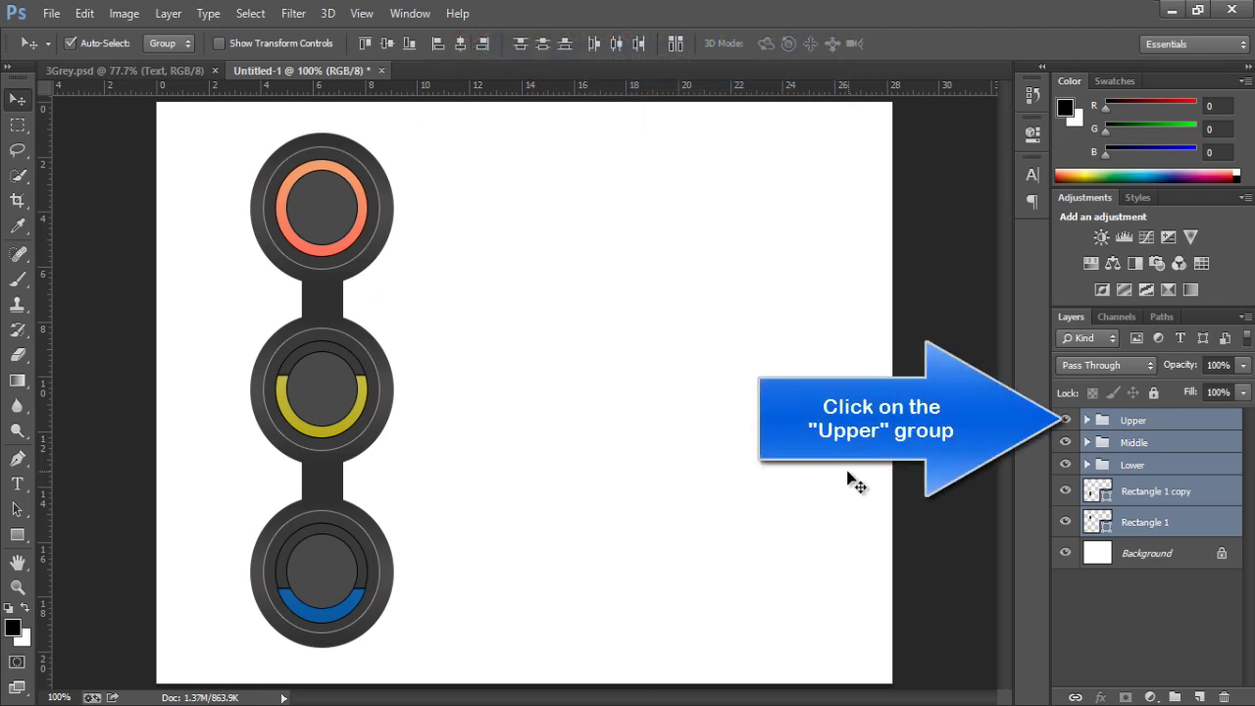
left_click(1133, 420)
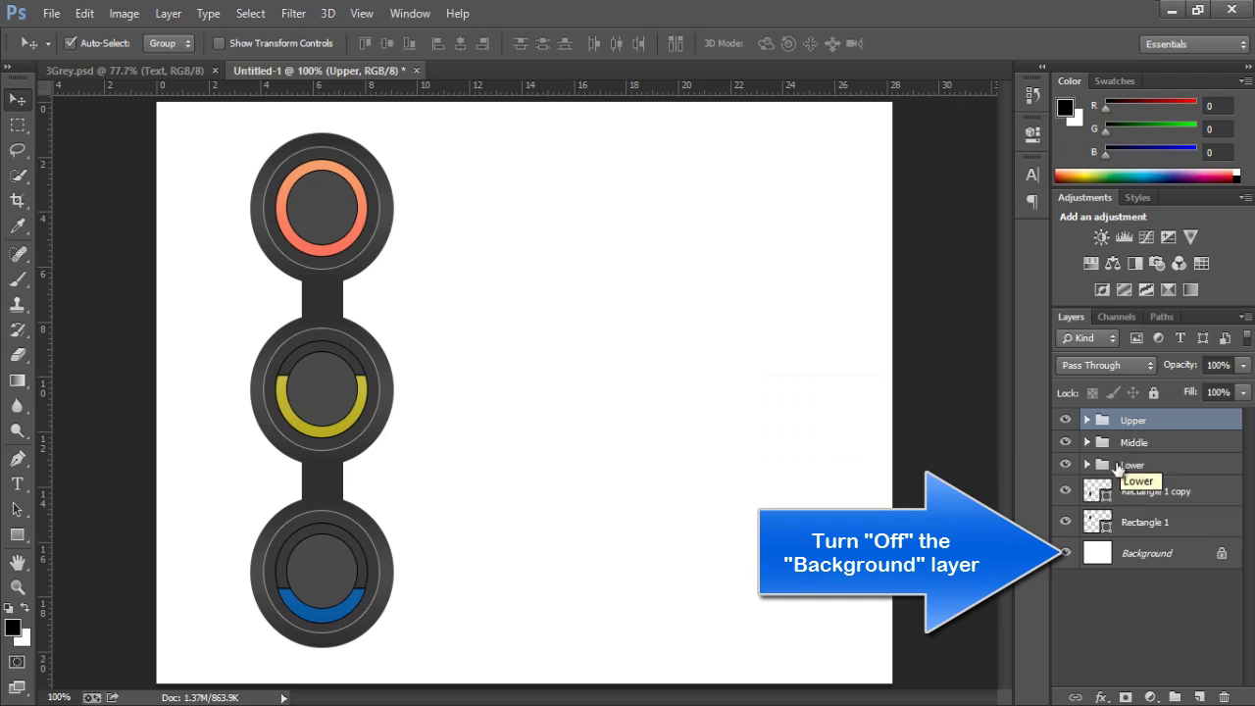
left_click(1065, 554)
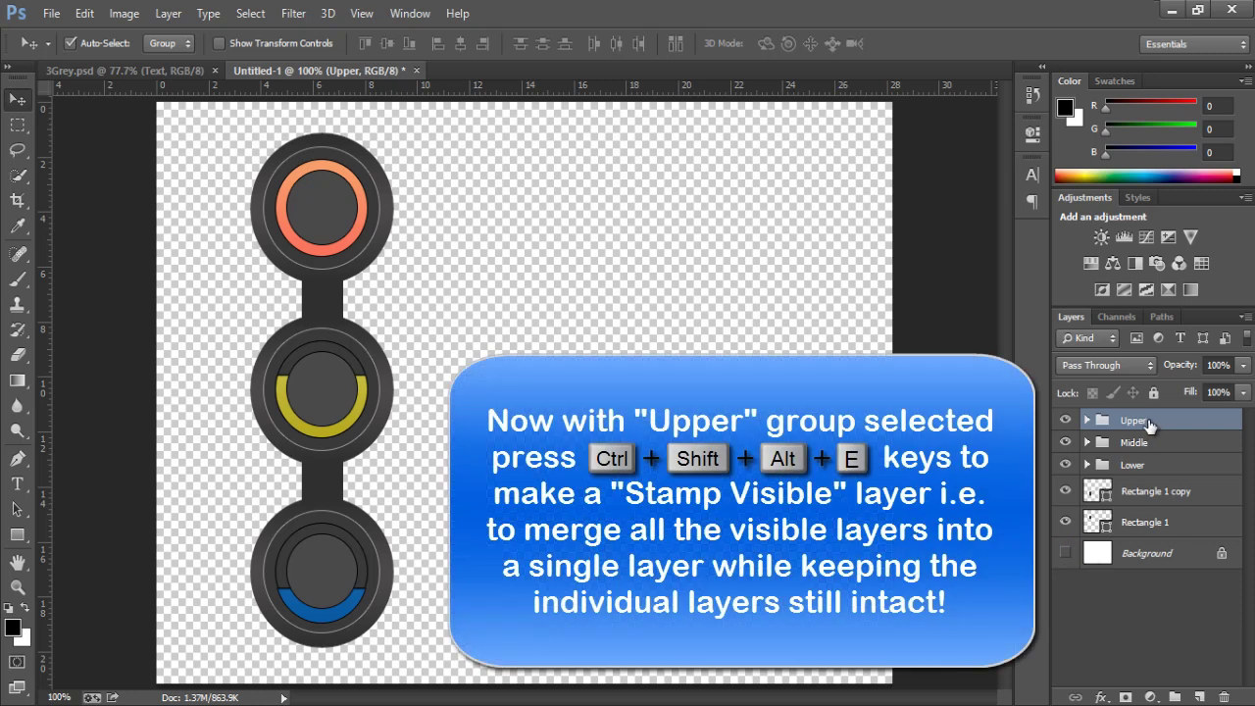
- Stamp the visible badge into Layer 1, show only it over Background, and shift it right
key("ctrl+shift+alt+e")
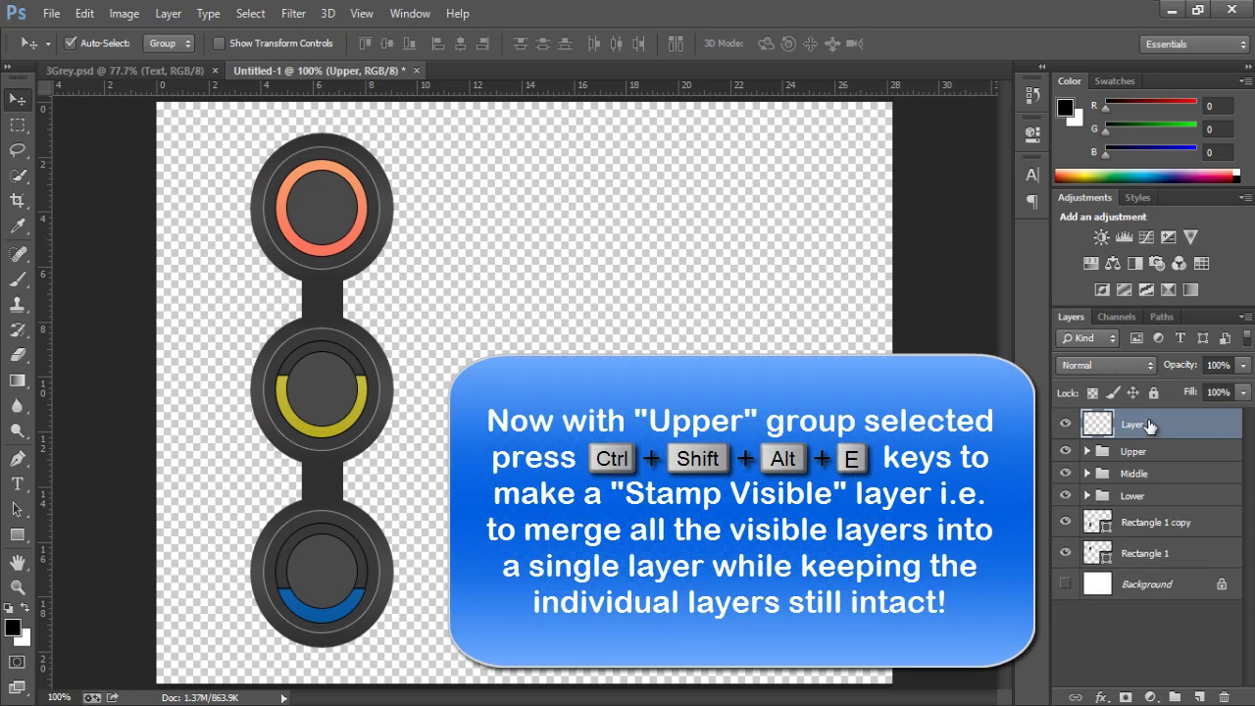
left_click(1066, 424, "alt")
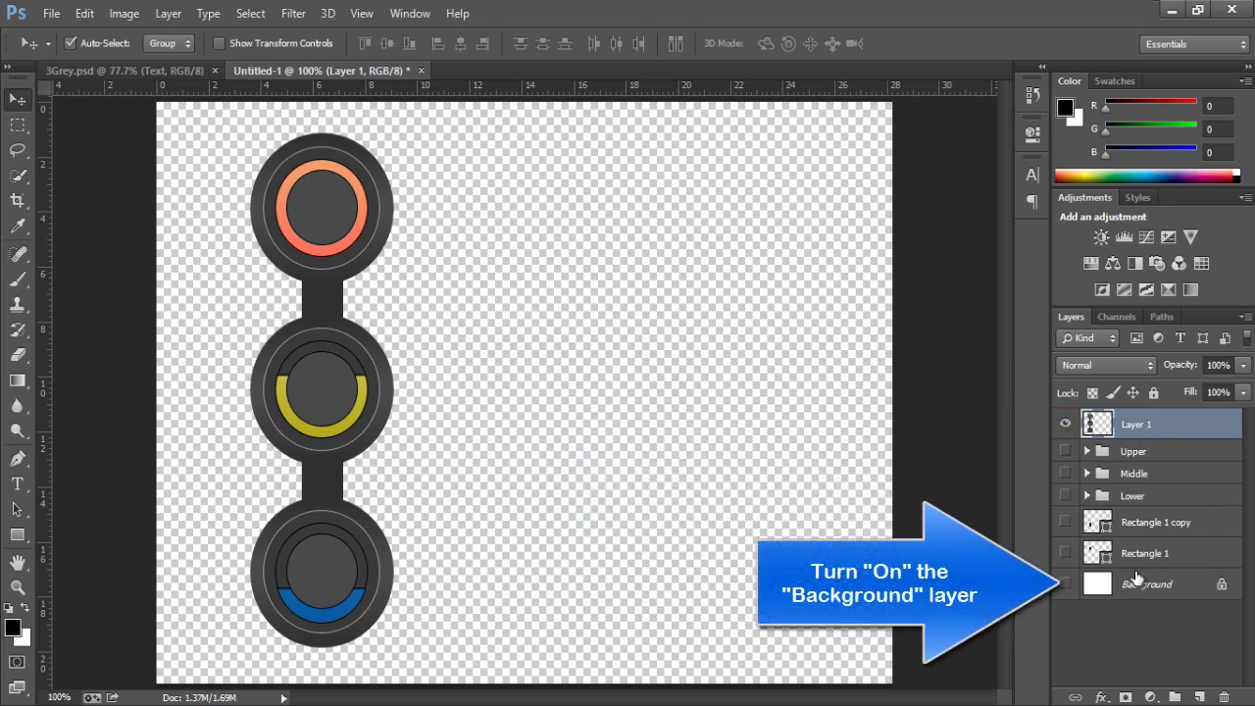
left_click(1066, 584)
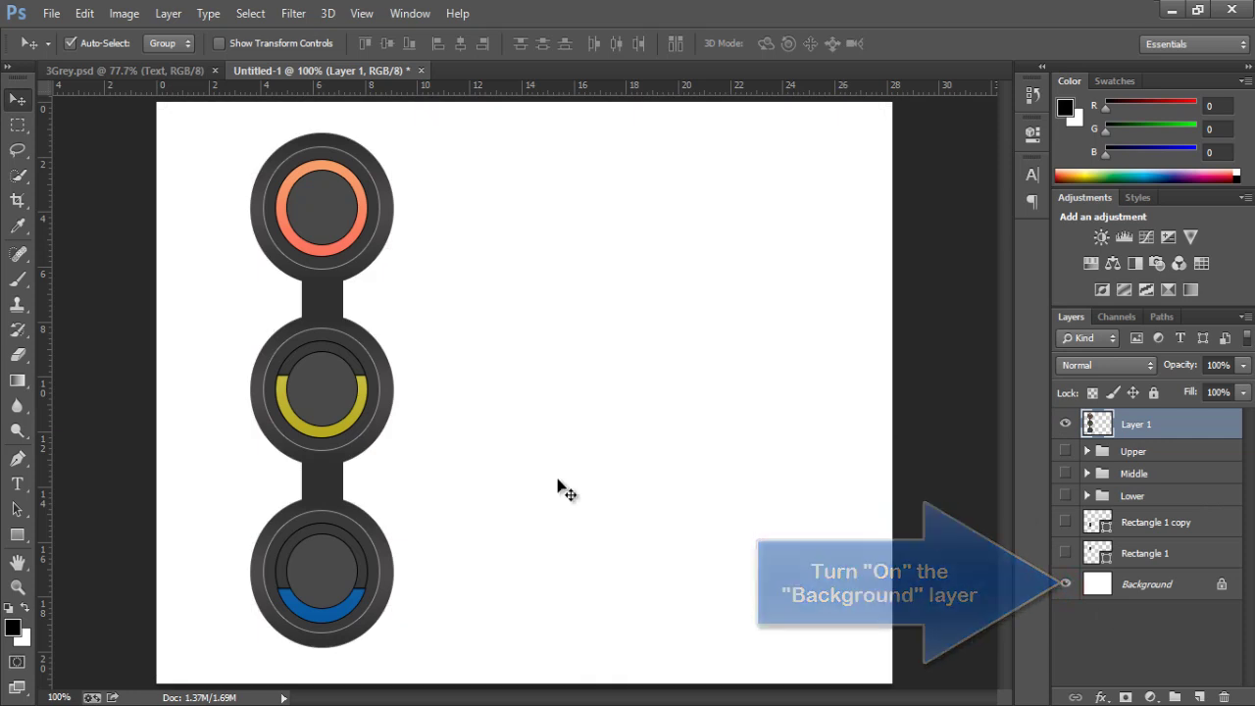
mouse_move(327, 387)
left_mouse_down()
mouse_move(336, 334)
mouse_move(355, 389)
left_mouse_up()
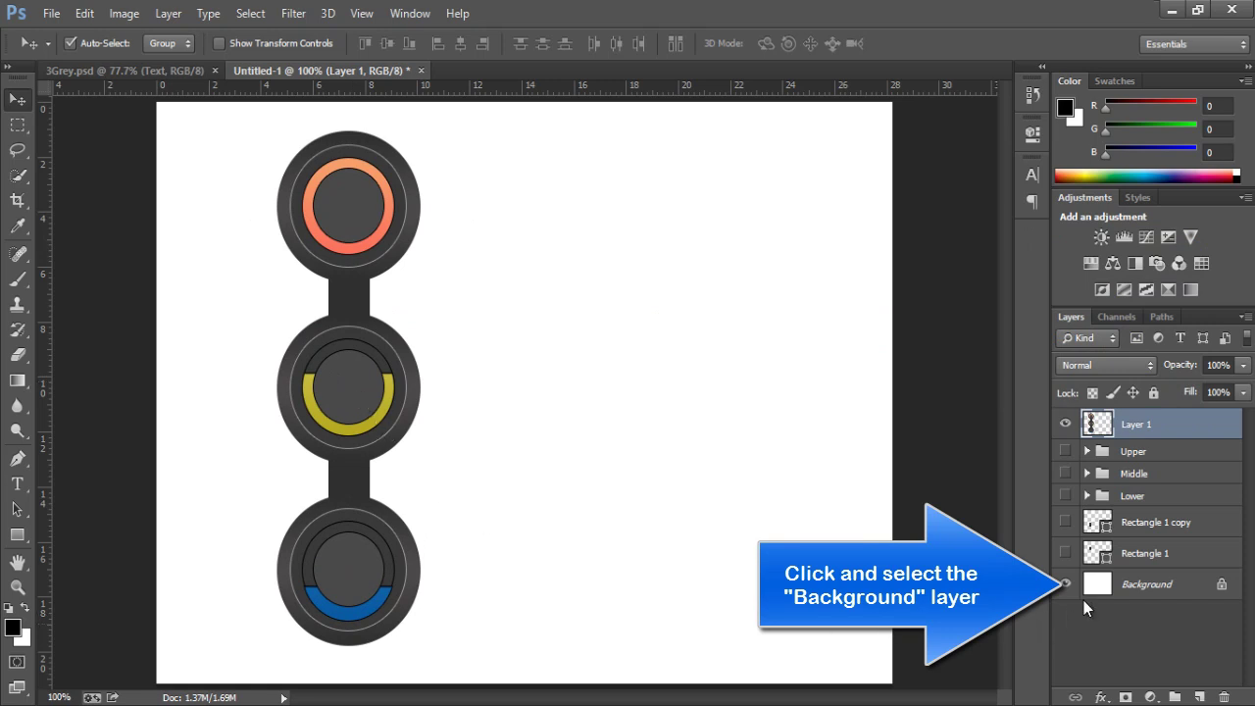
left_click(1129, 586)
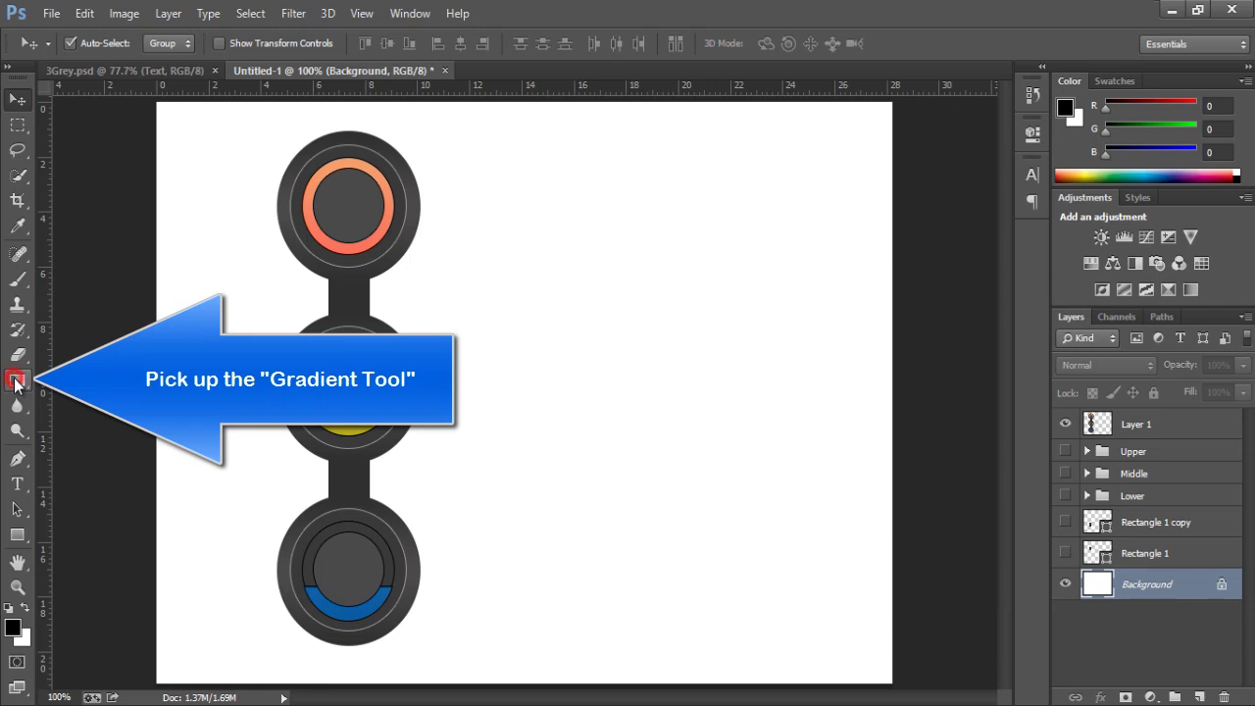
- Set the gradient's left stop to dark grey #313132
left_click(17, 381)
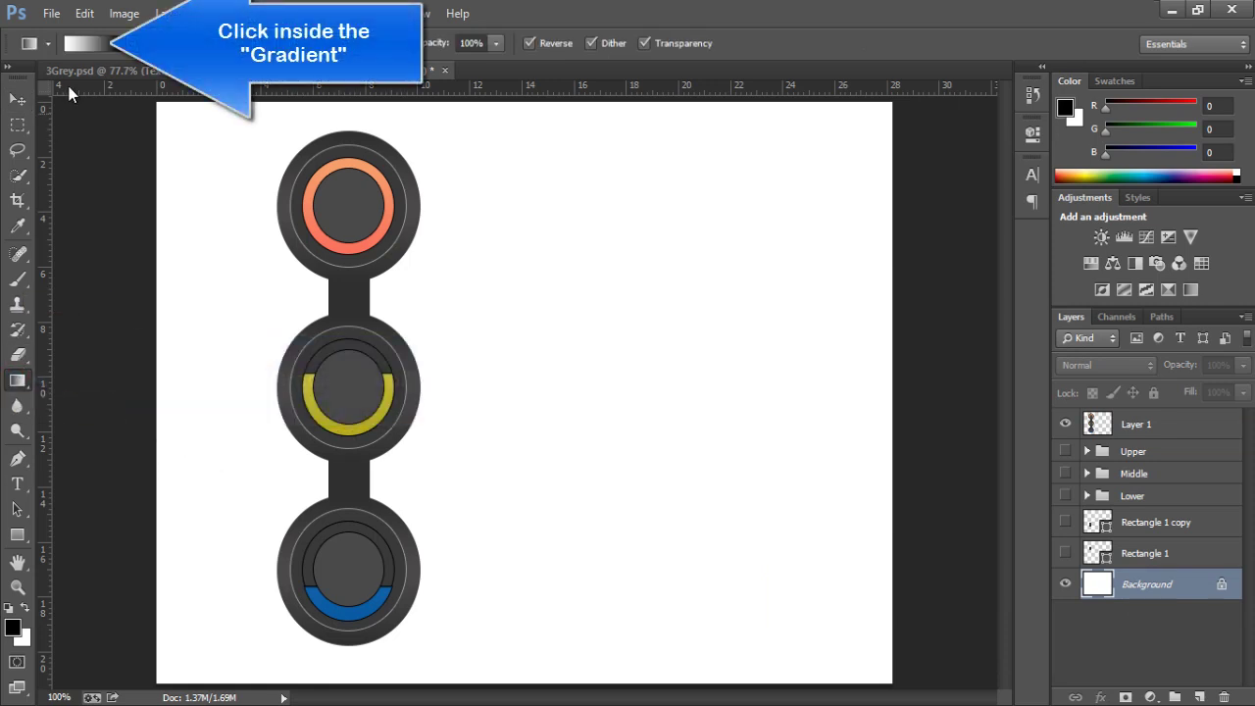
left_click(88, 42)
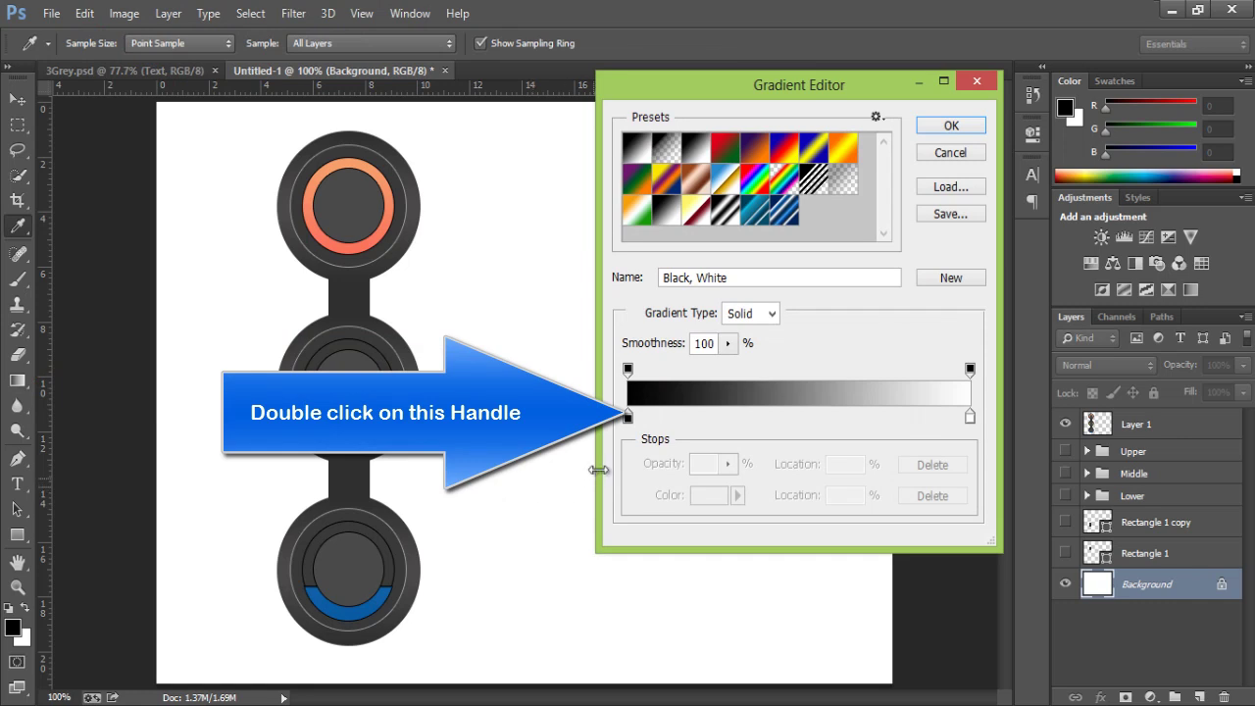
double_click(628, 417)
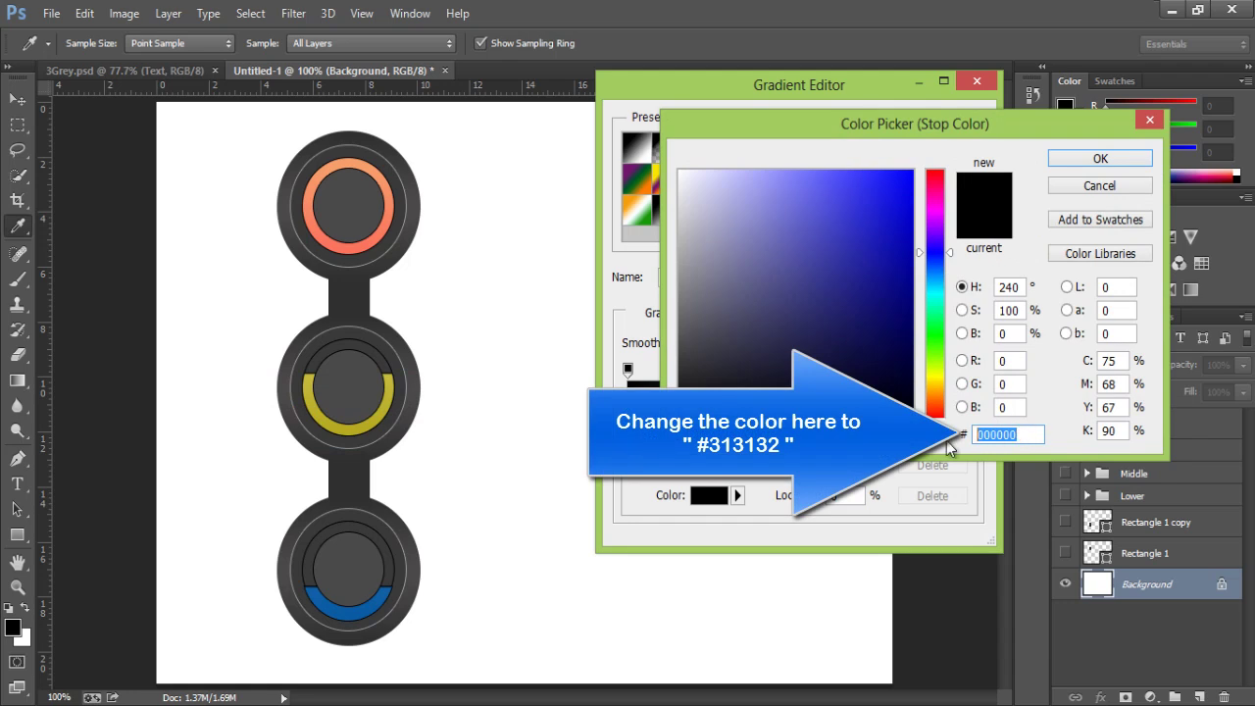
type("313132")
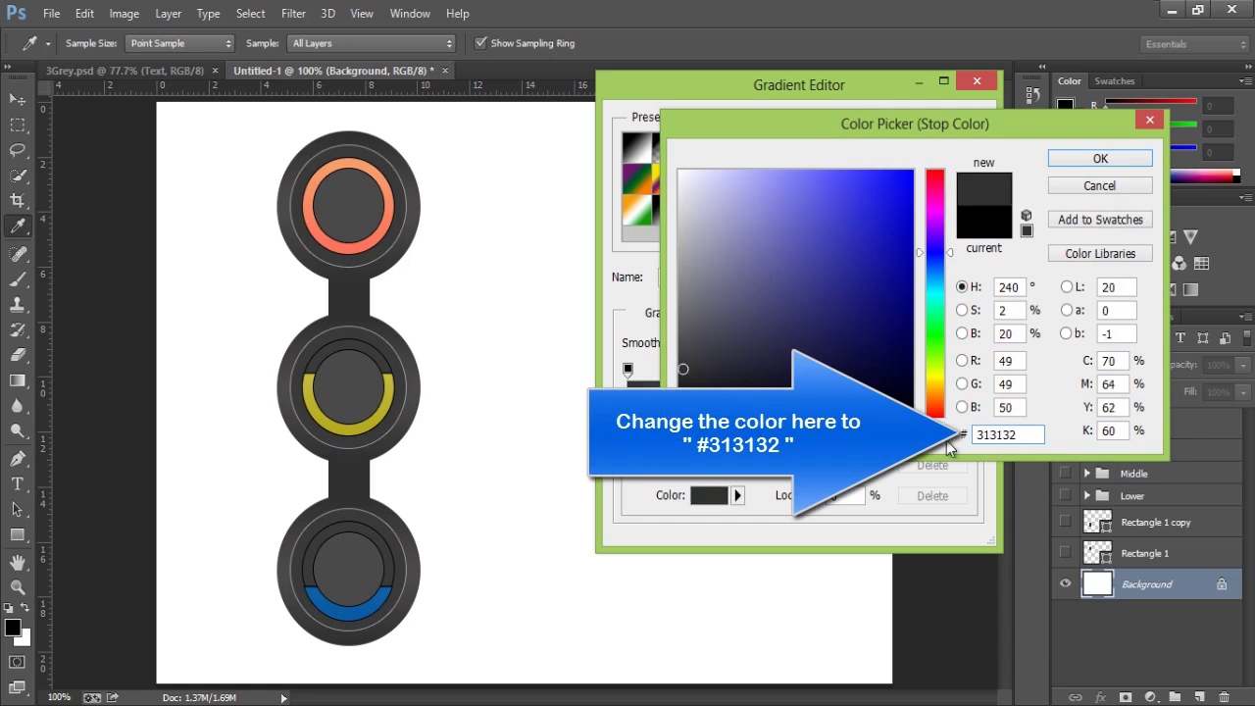
left_click(1115, 157)
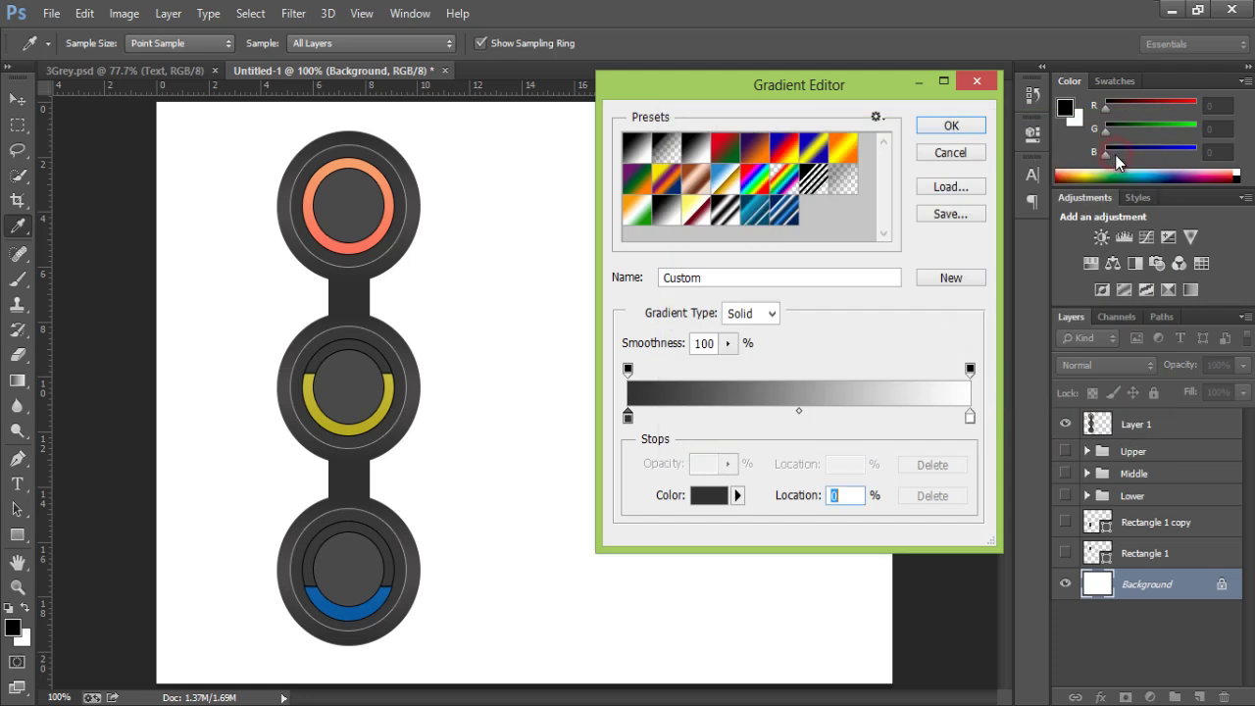
- Set the right stop to #4c4949 and drag a reversed radial gradient across the Background
double_click(968, 418)
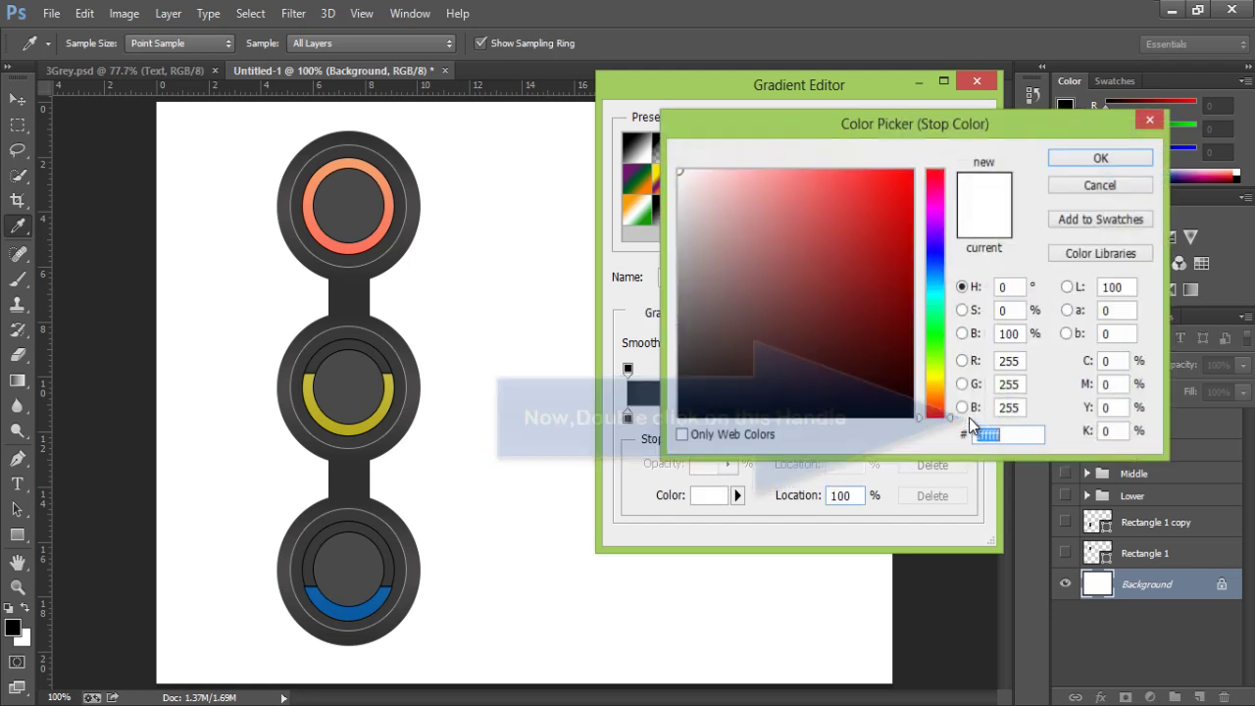
double_click(1018, 433)
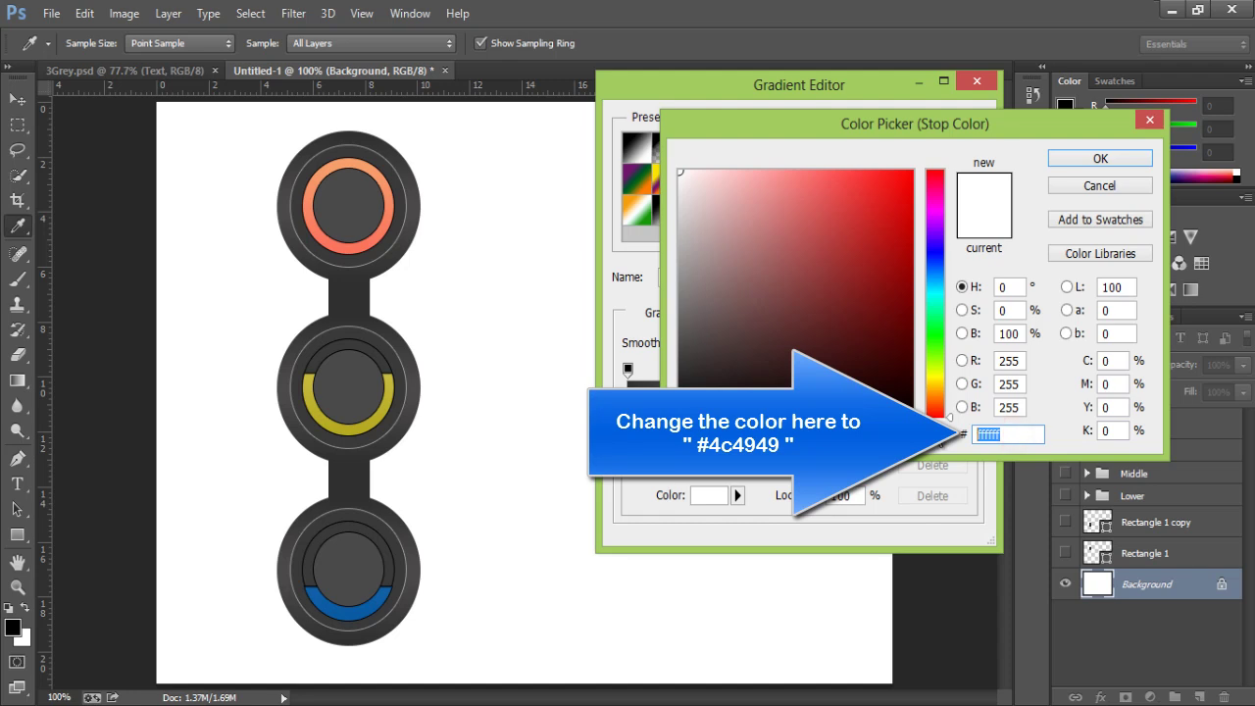
type("4c4949")
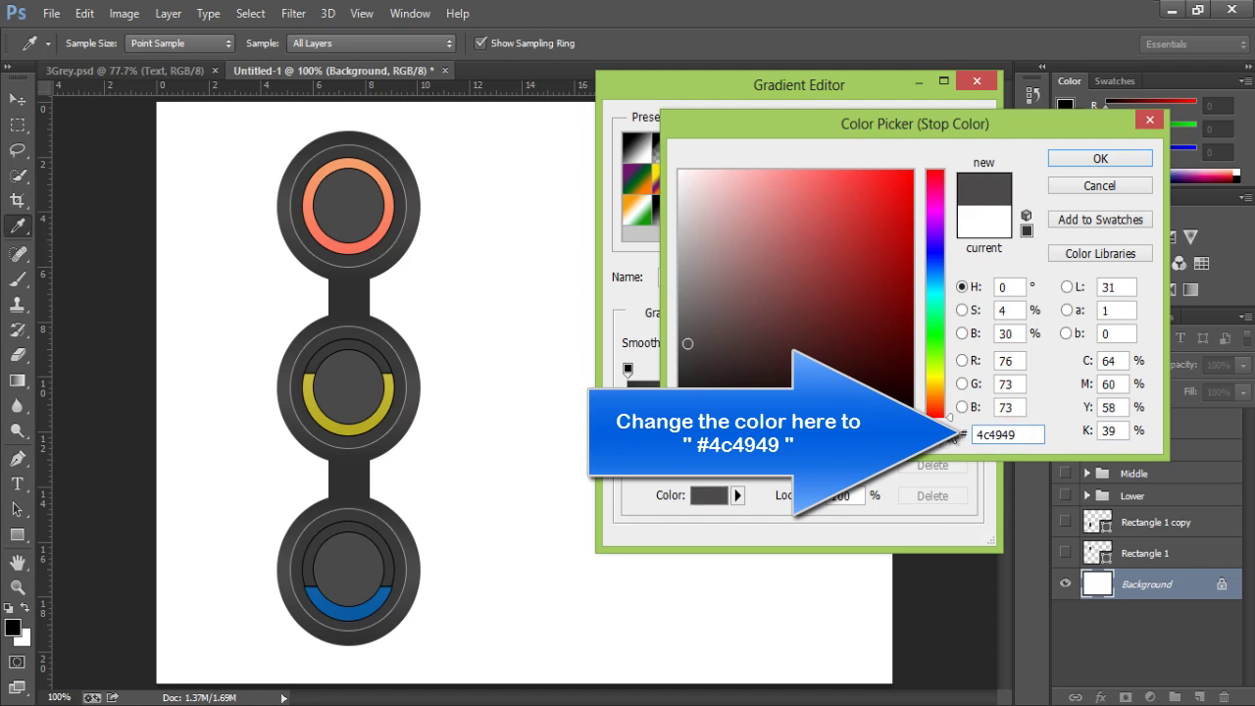
left_click(1098, 158)
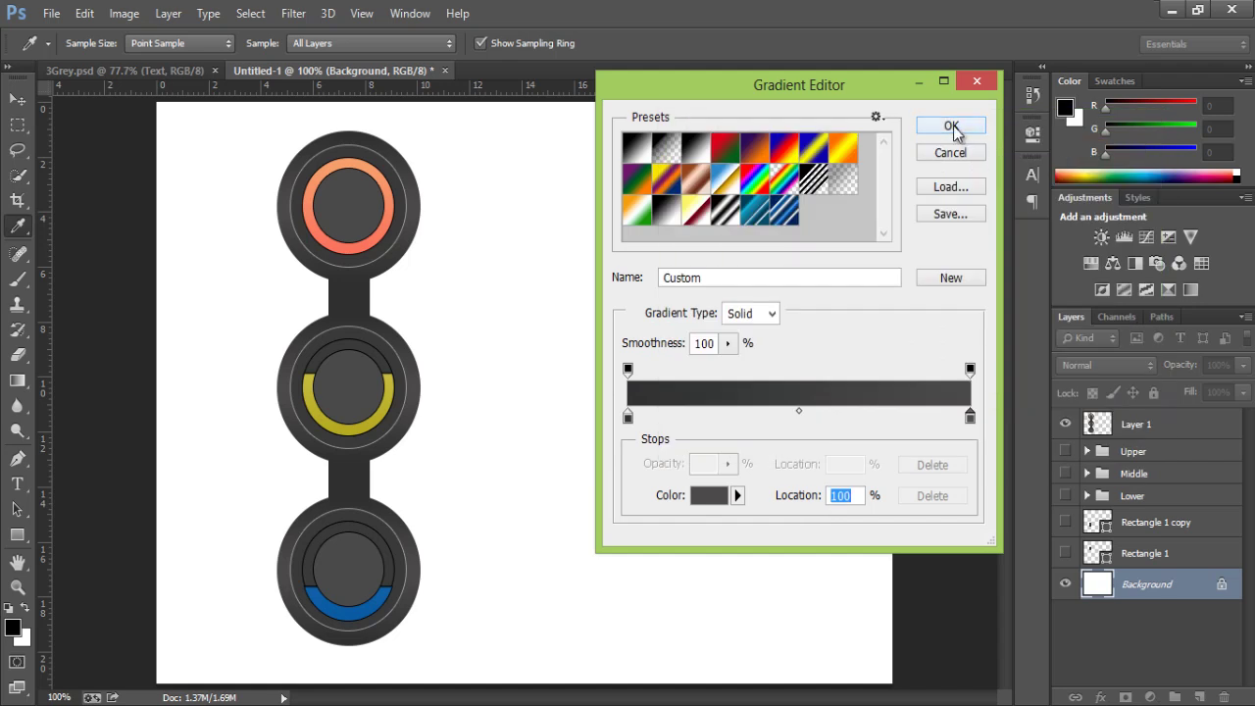
left_click(952, 129)
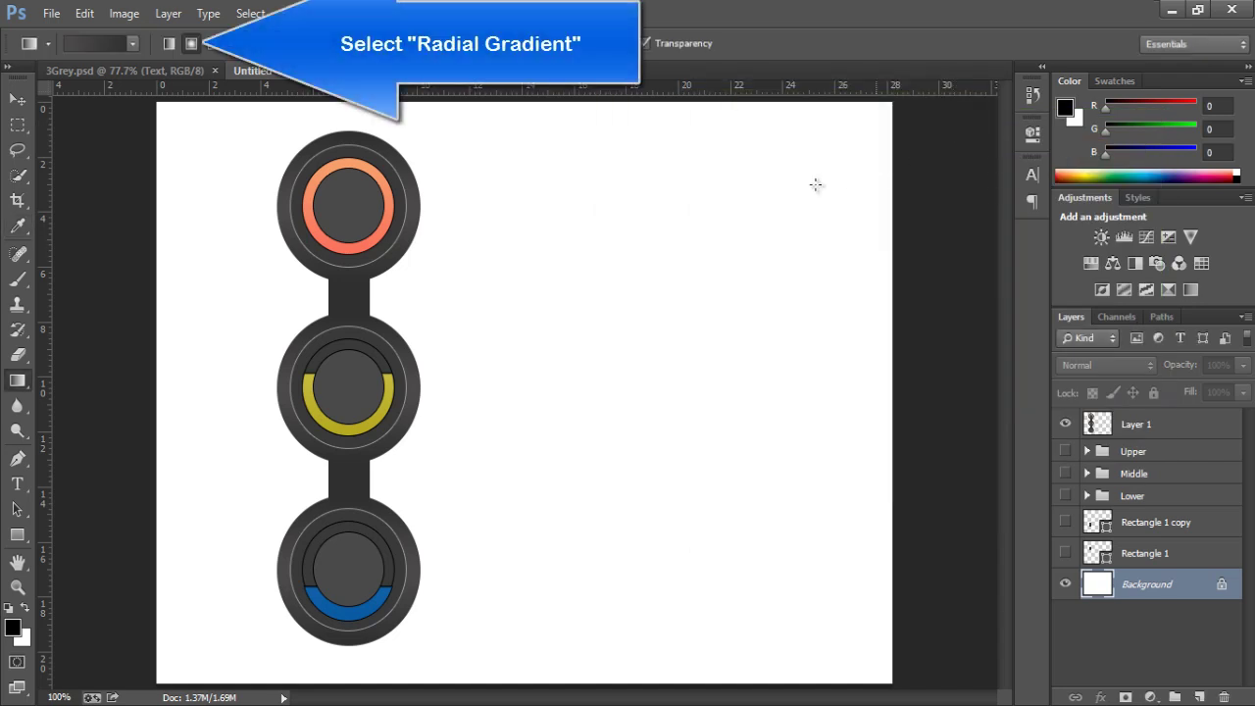
left_click(190, 43)
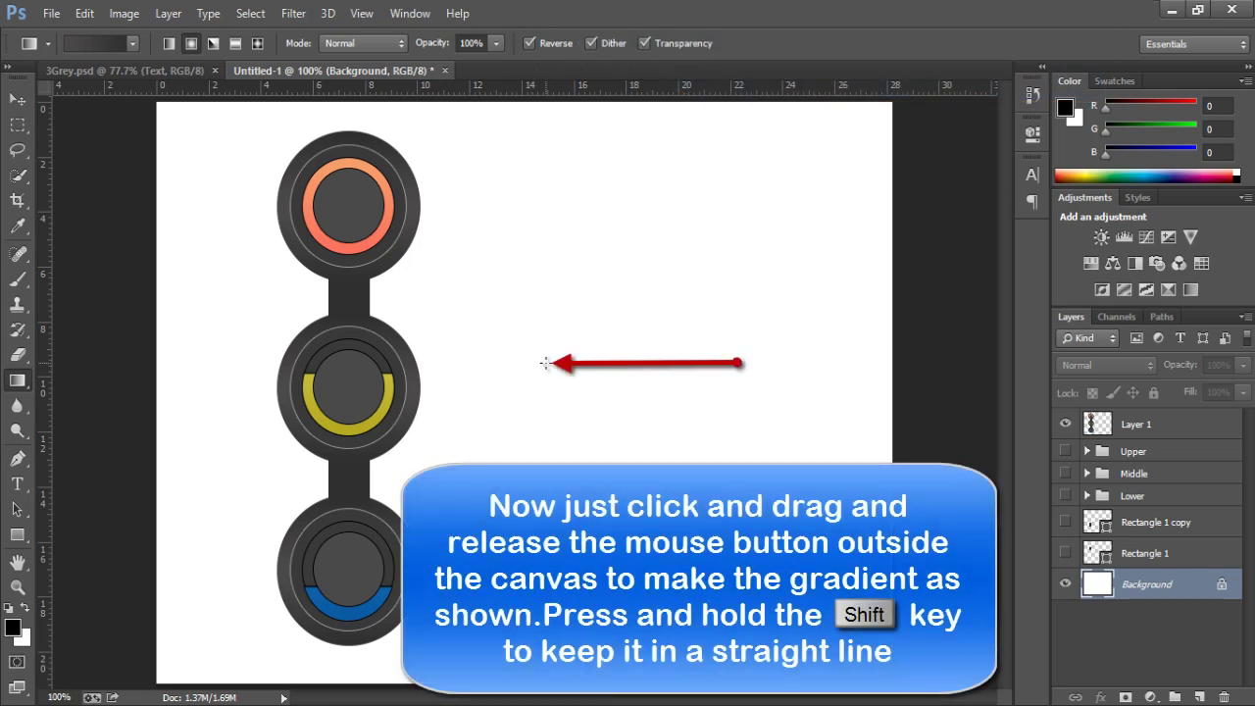
left_click_drag(545, 362, 555, 67)
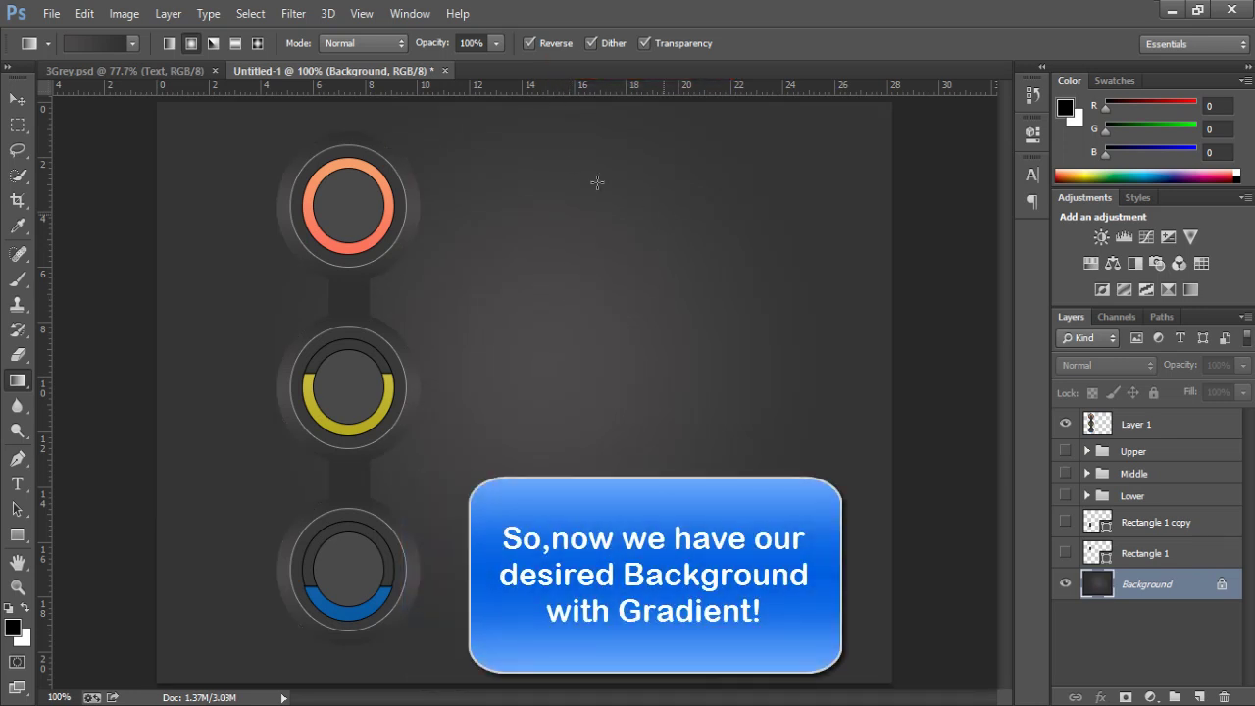
- Add Bevel & Emboss to Layer 1 as a downward Pillow Emboss of size 2 px
left_click(15, 99)
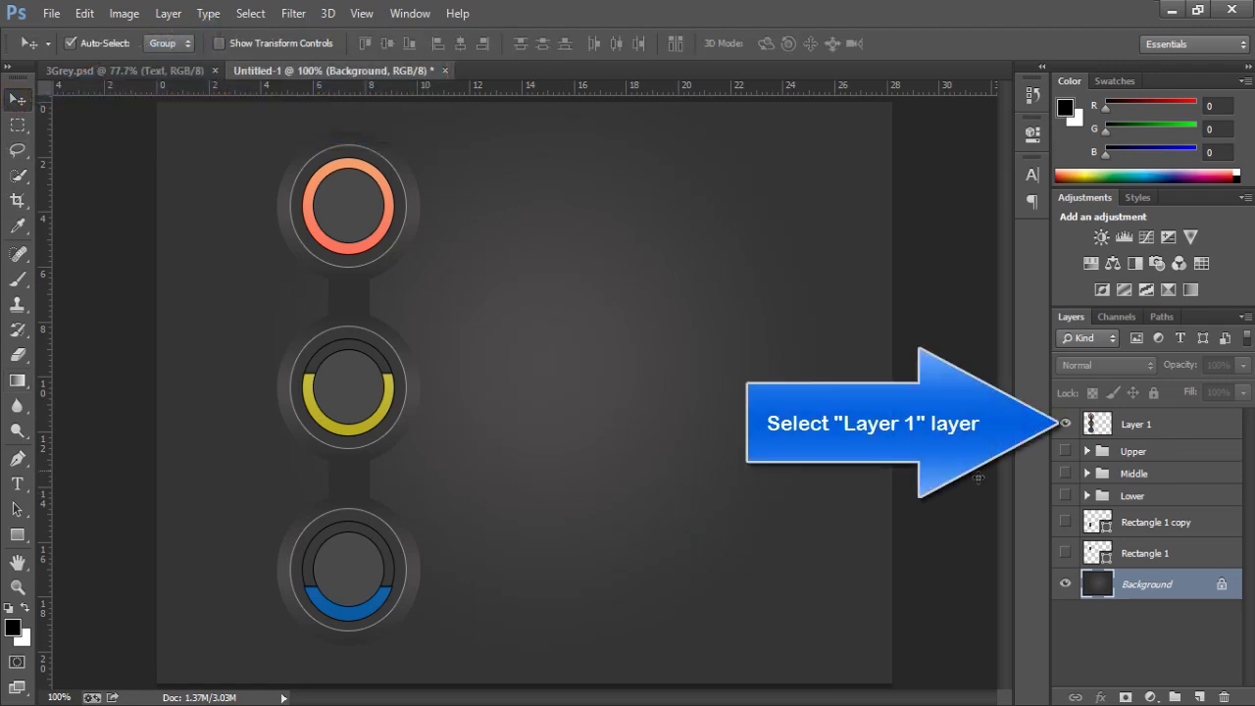
left_click(1167, 424)
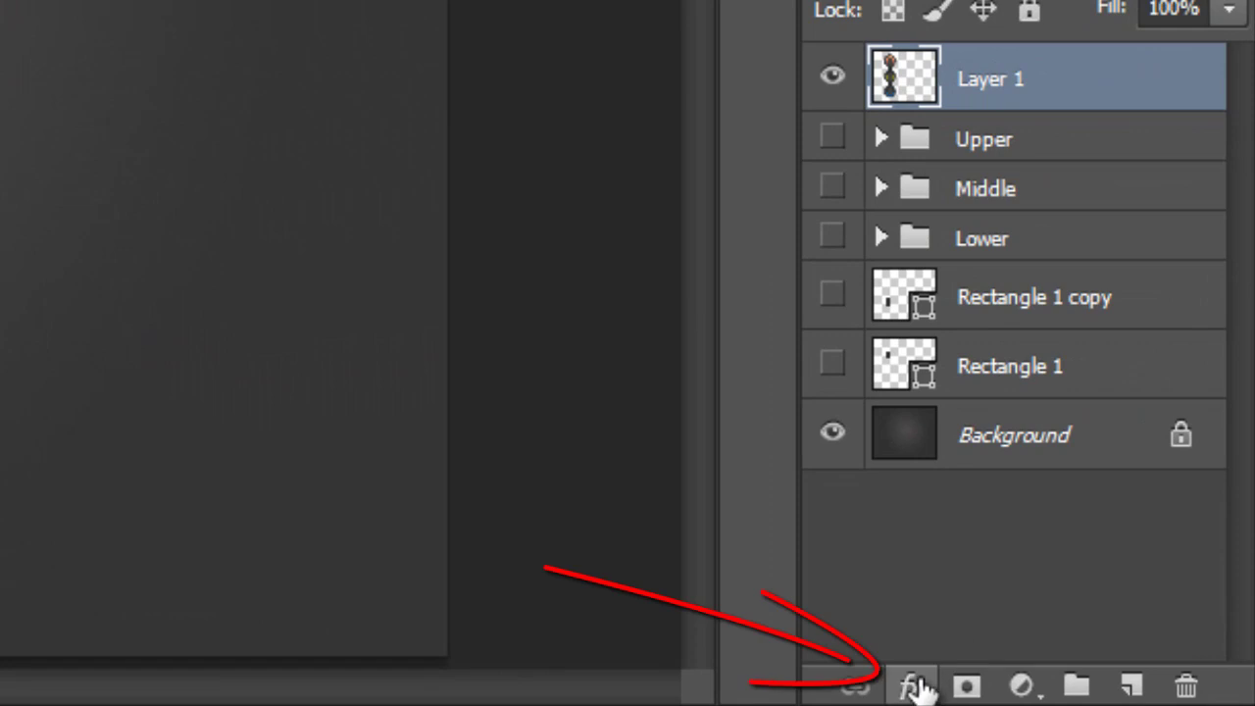
left_click(911, 684)
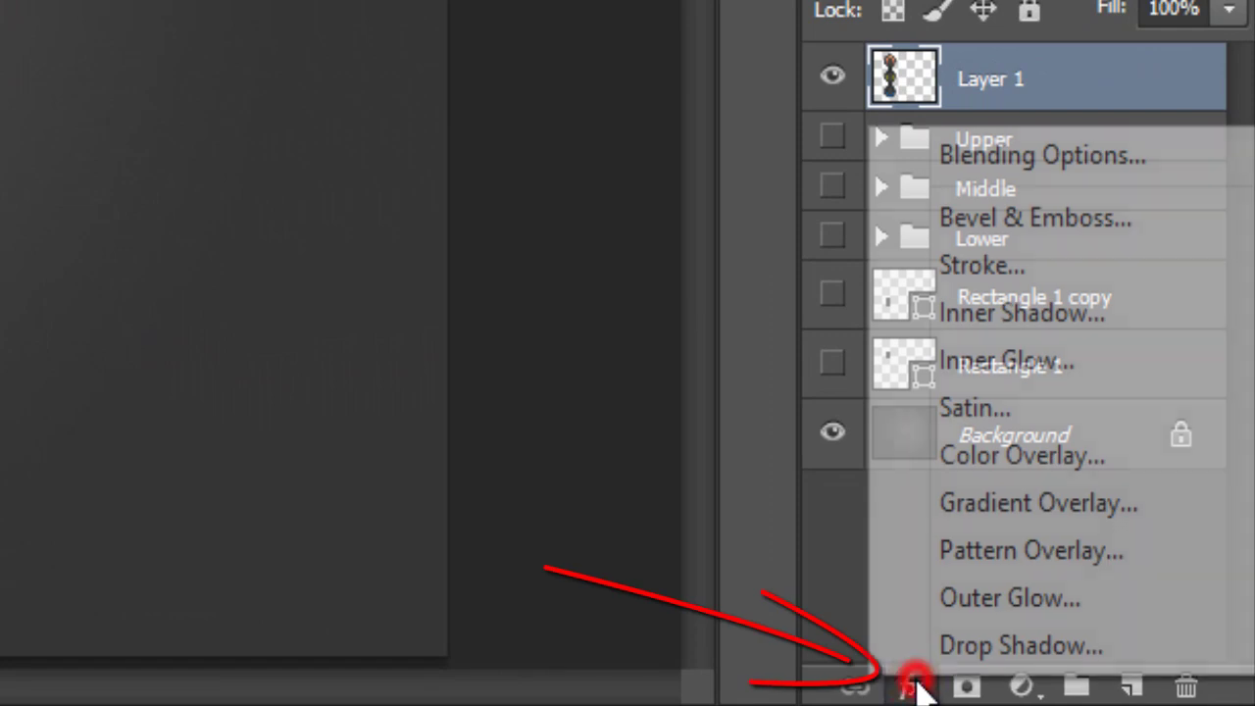
left_click(1051, 216)
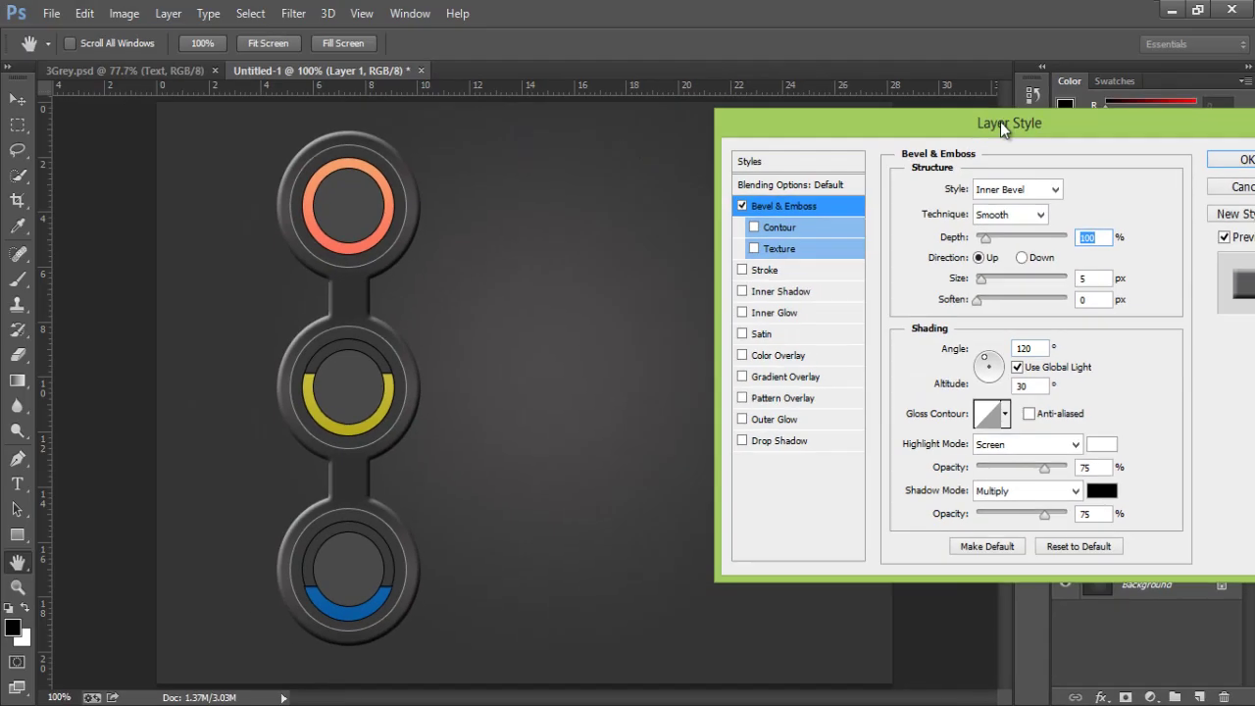
left_click_drag(1000, 121, 925, 123)
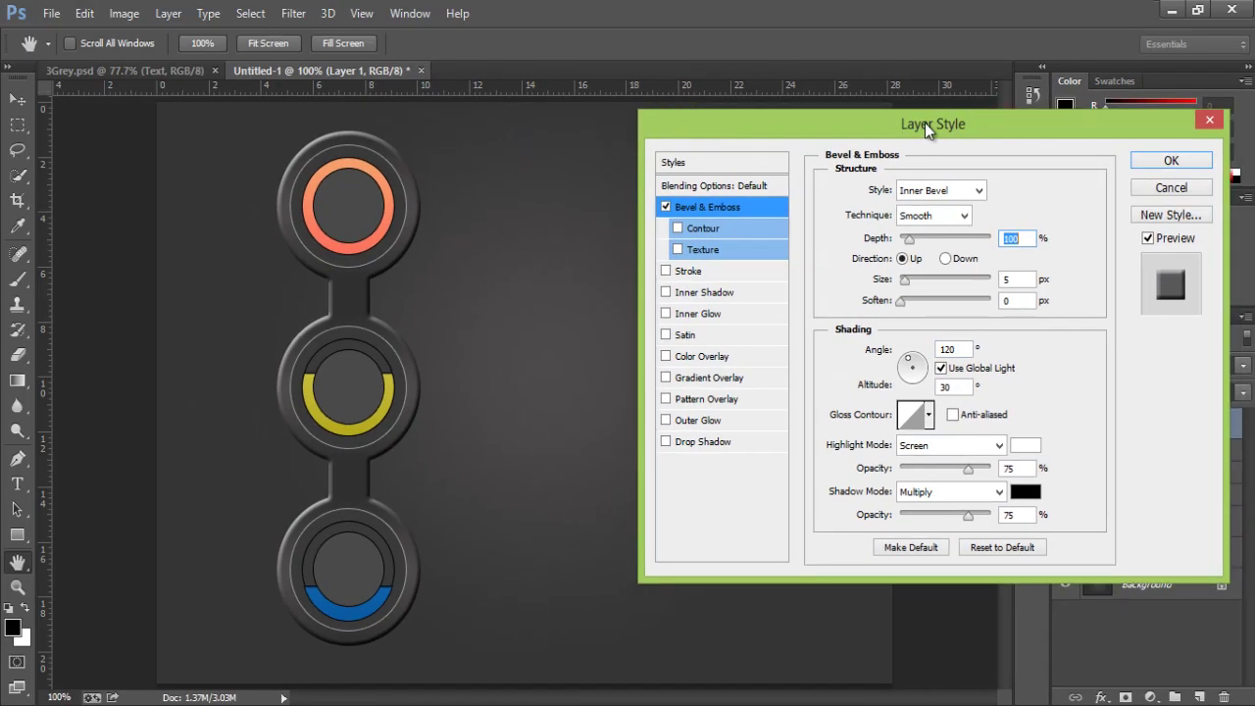
left_click(979, 192)
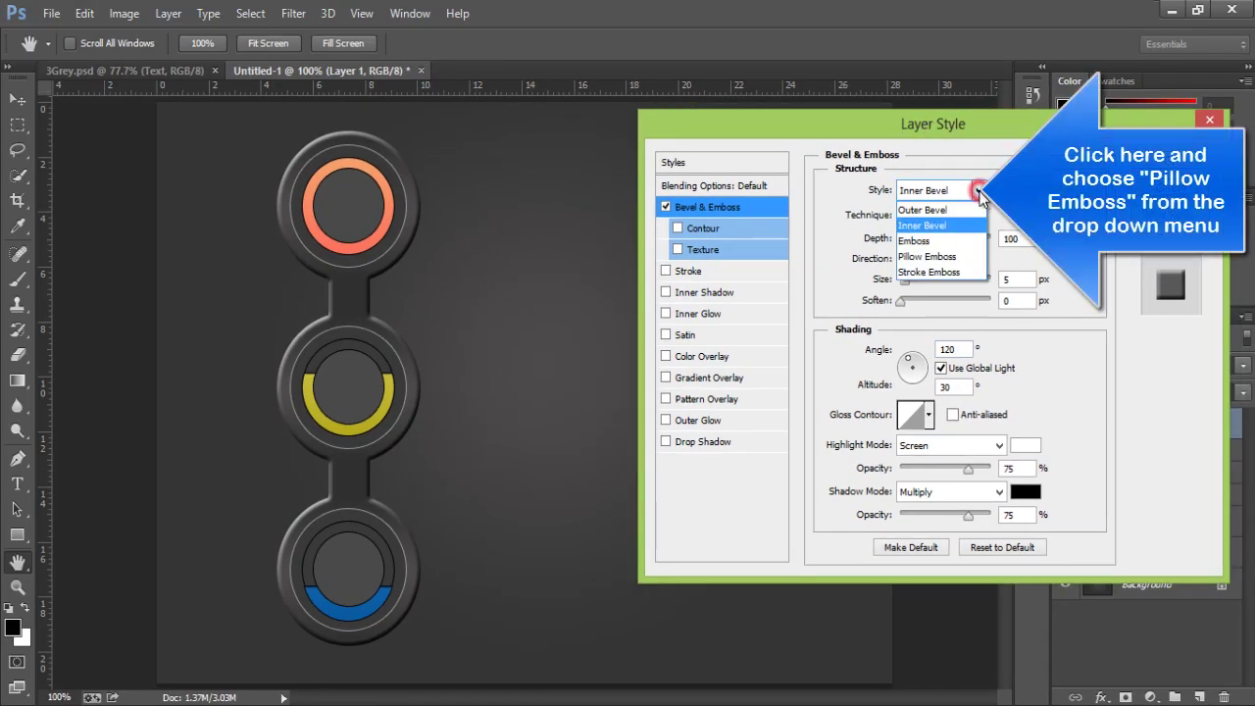
left_click(949, 257)
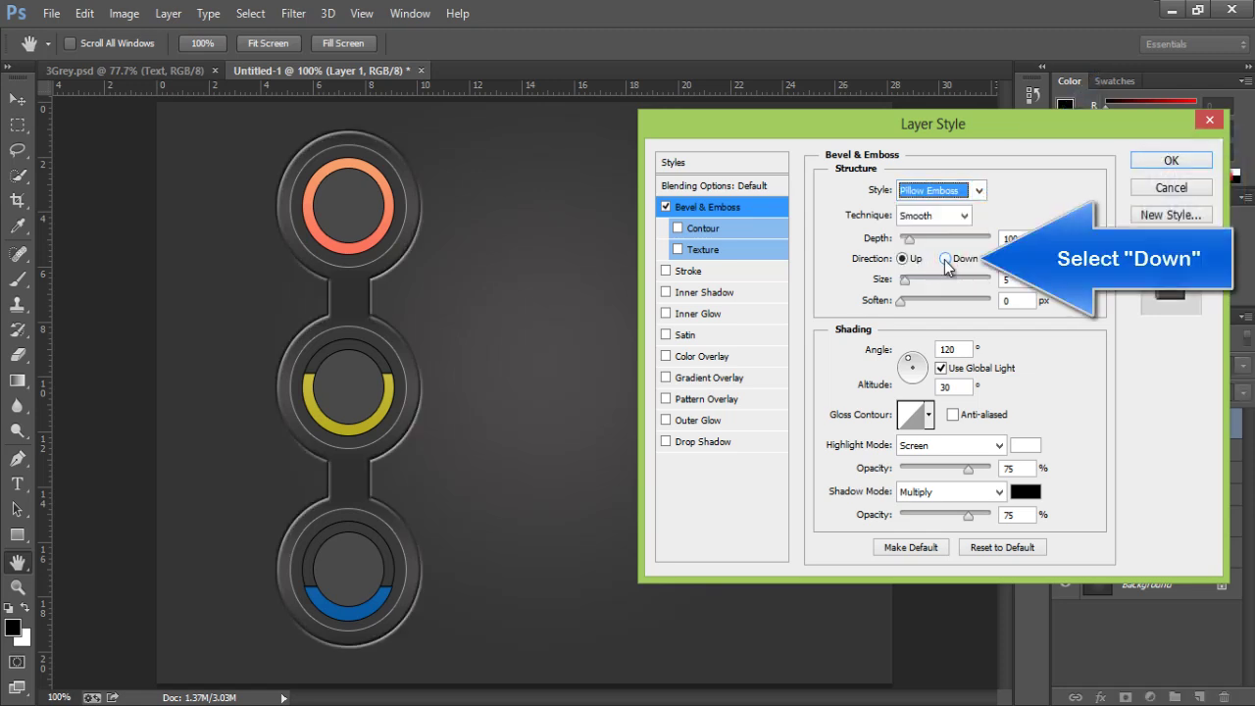
left_click(944, 260)
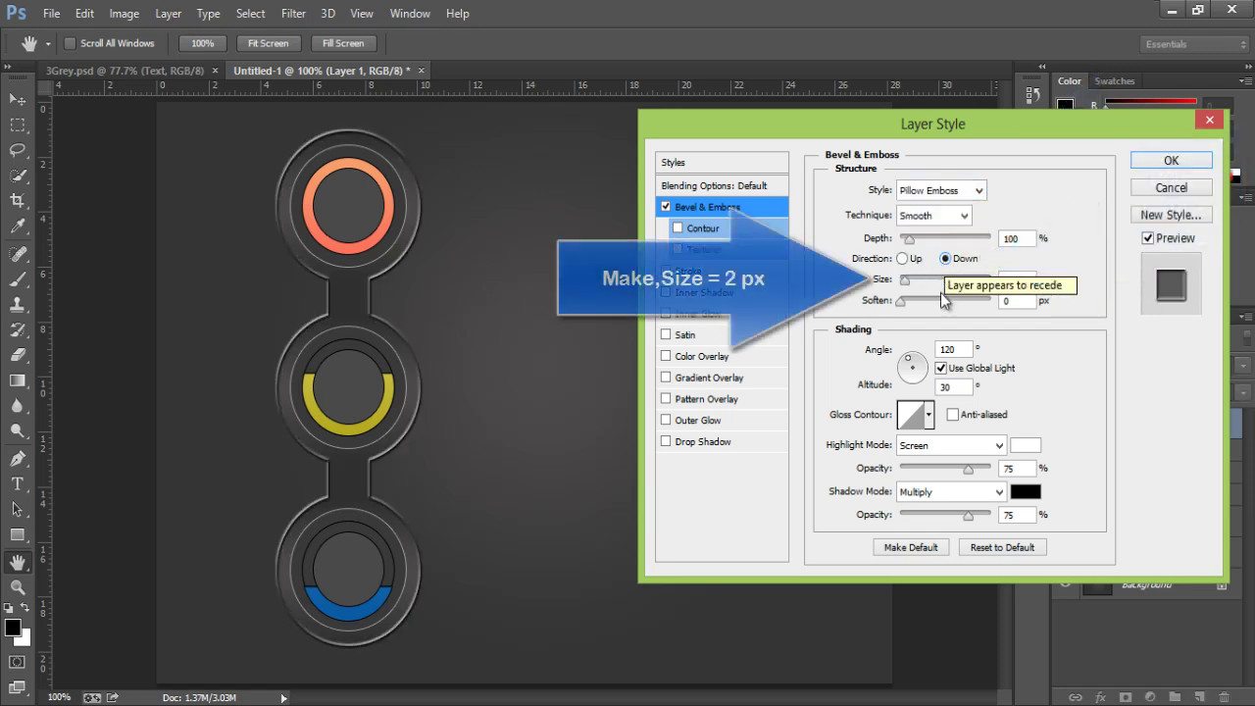
double_click(1015, 279)
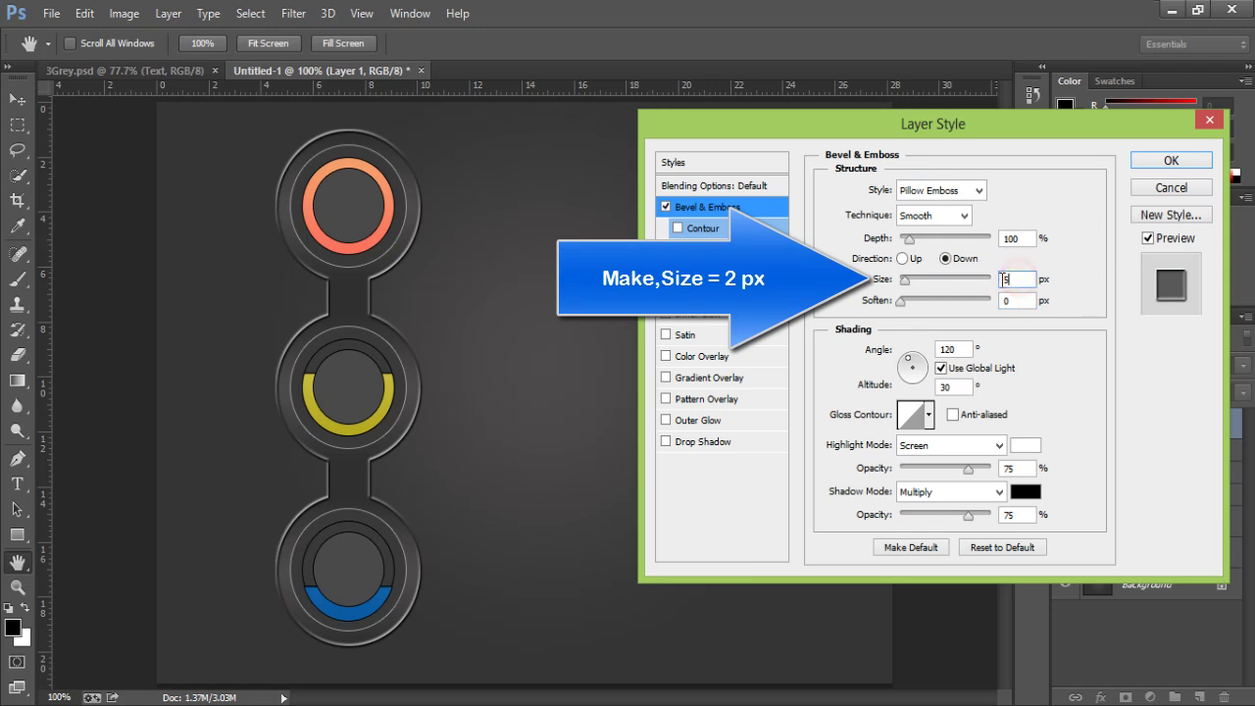
type("2")
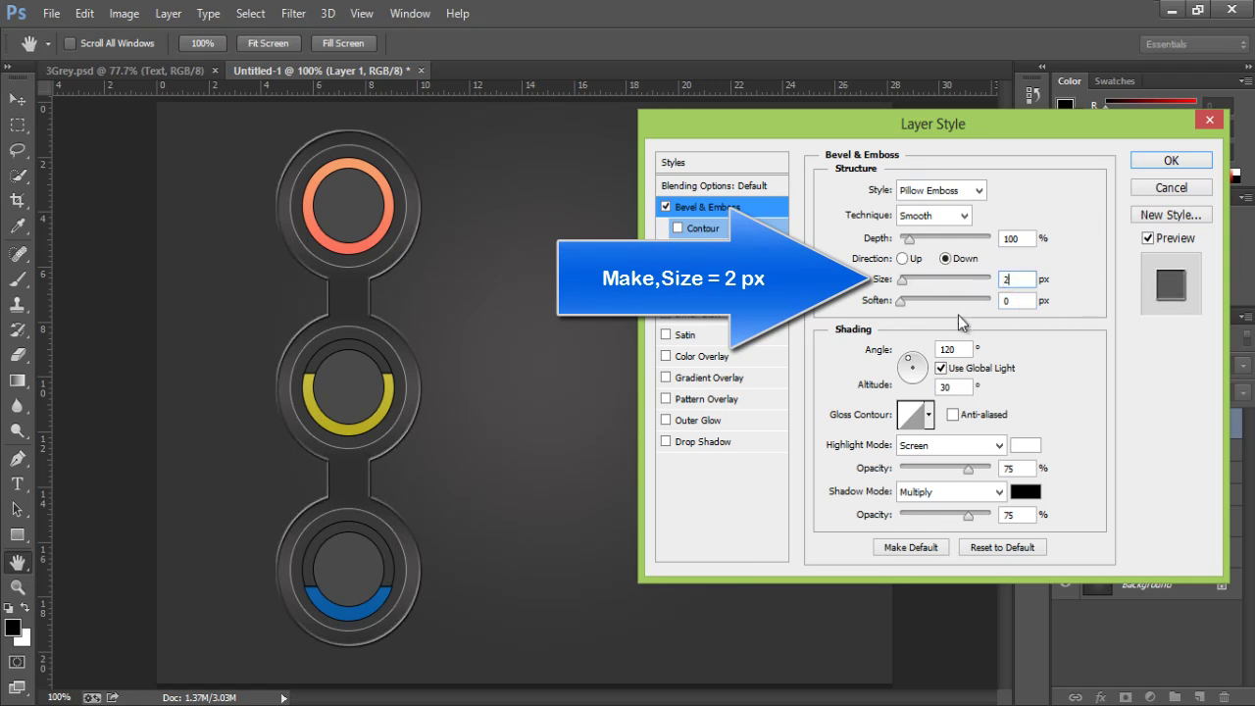
- Apply an anti-aliased Sawtooth 2 gloss contour and Cove - Deep edge contour, then confirm
left_click(953, 415)
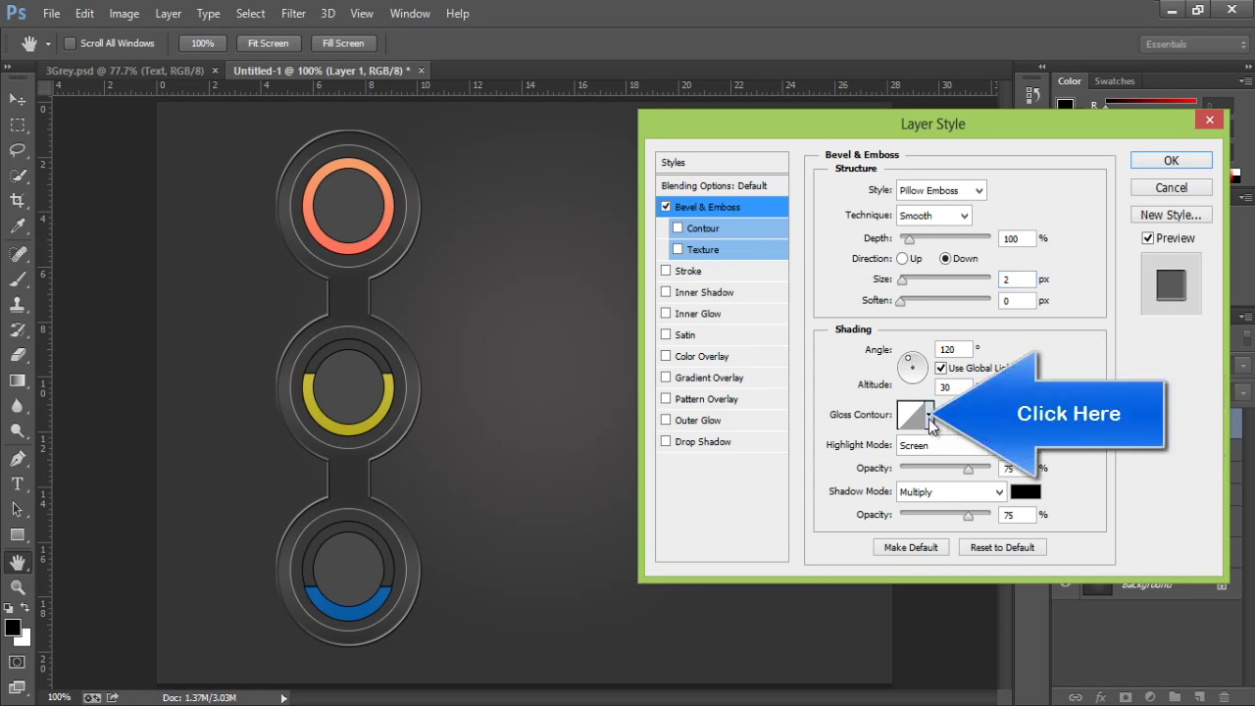
left_click(930, 418)
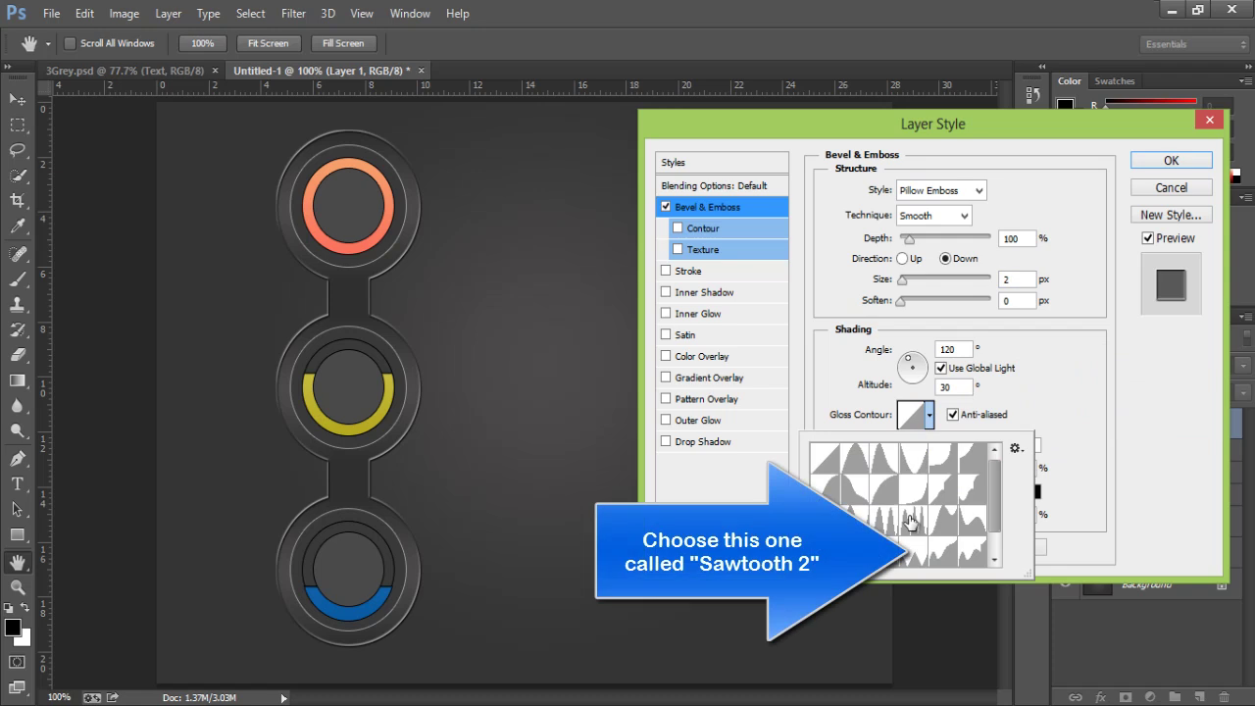
left_click(910, 557)
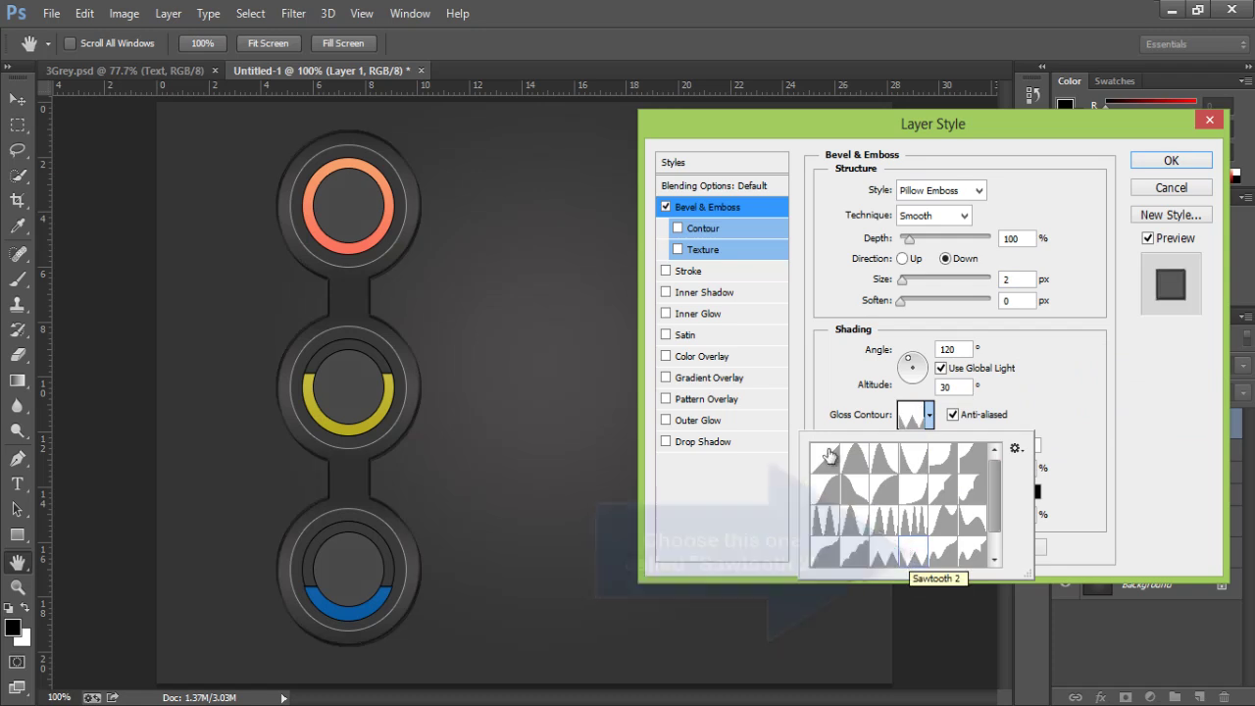
left_click(722, 226)
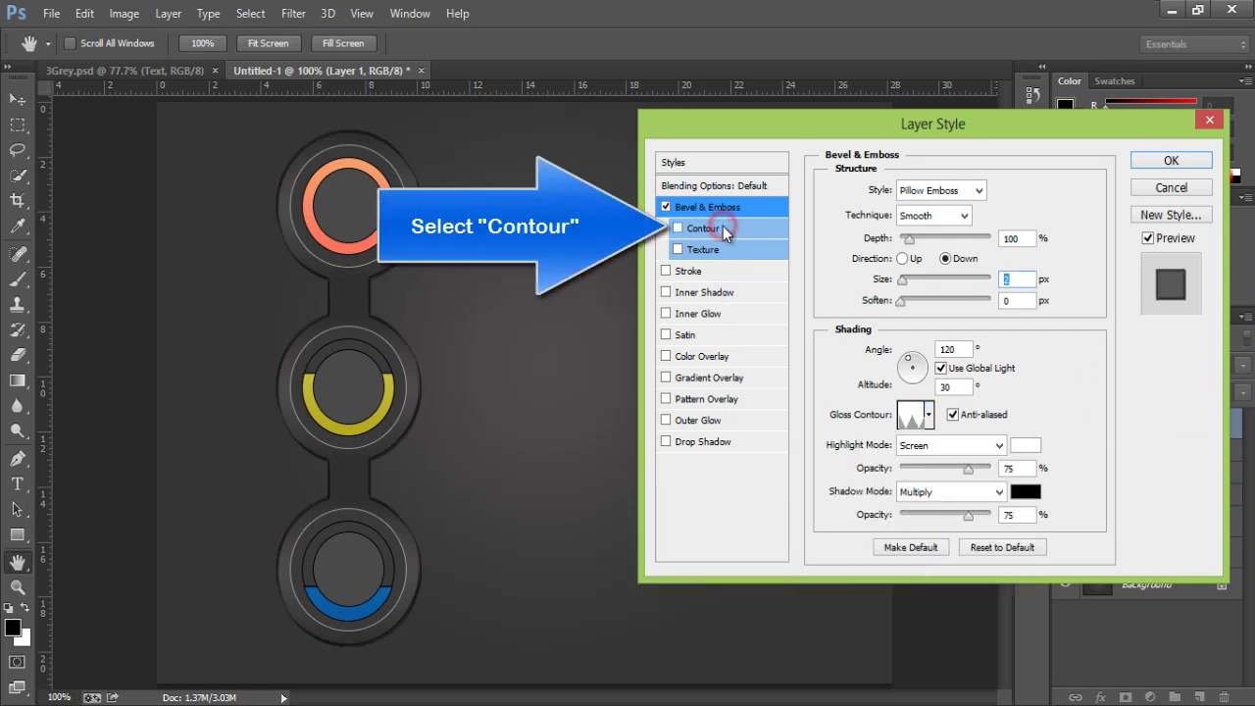
left_click(722, 227)
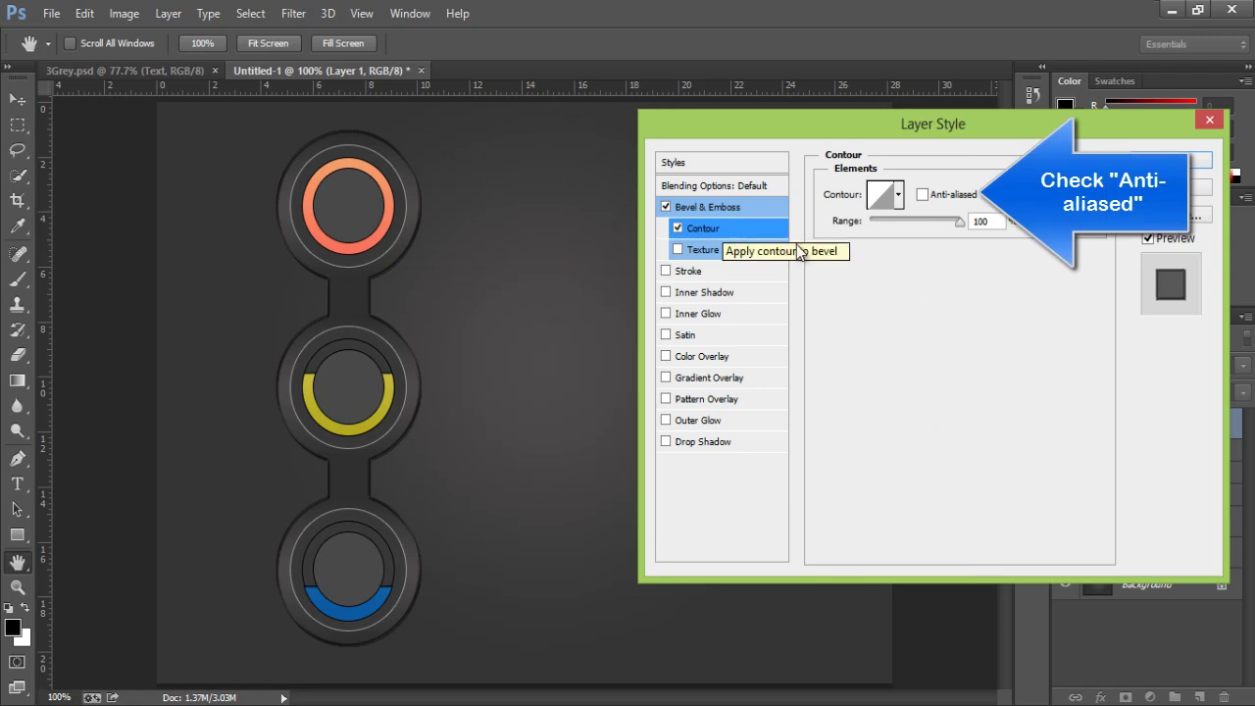
left_click(920, 195)
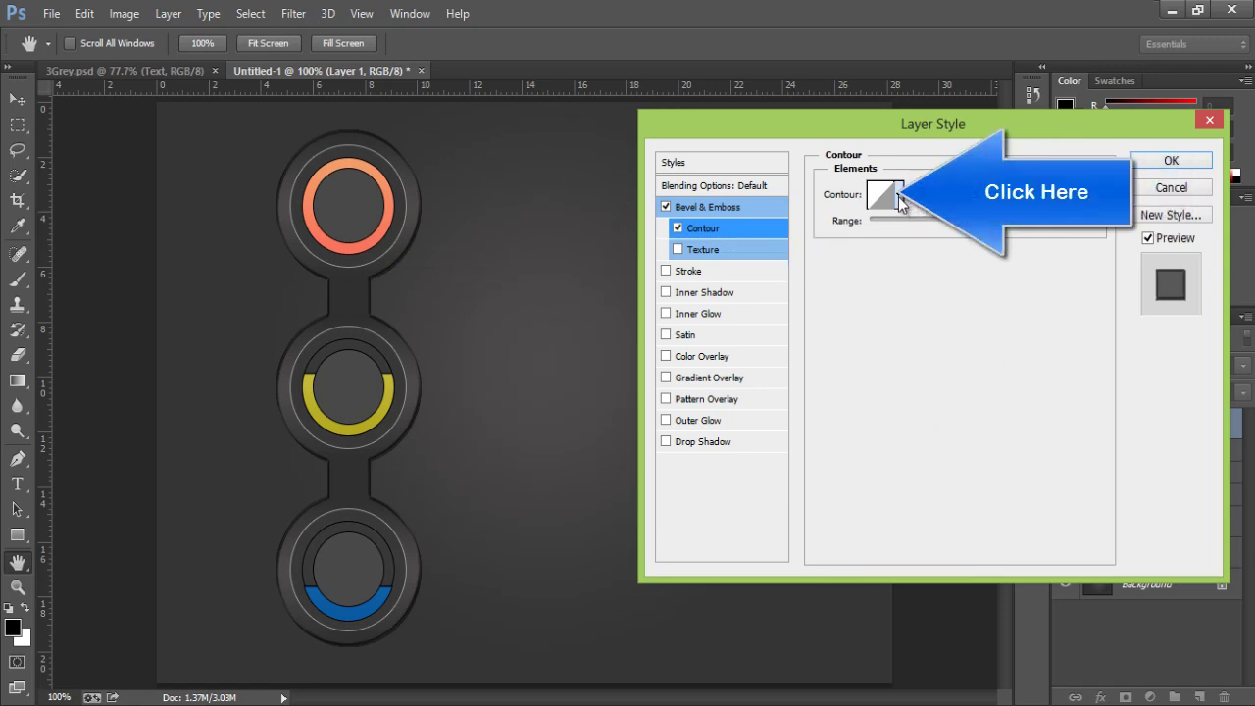
left_click(898, 195)
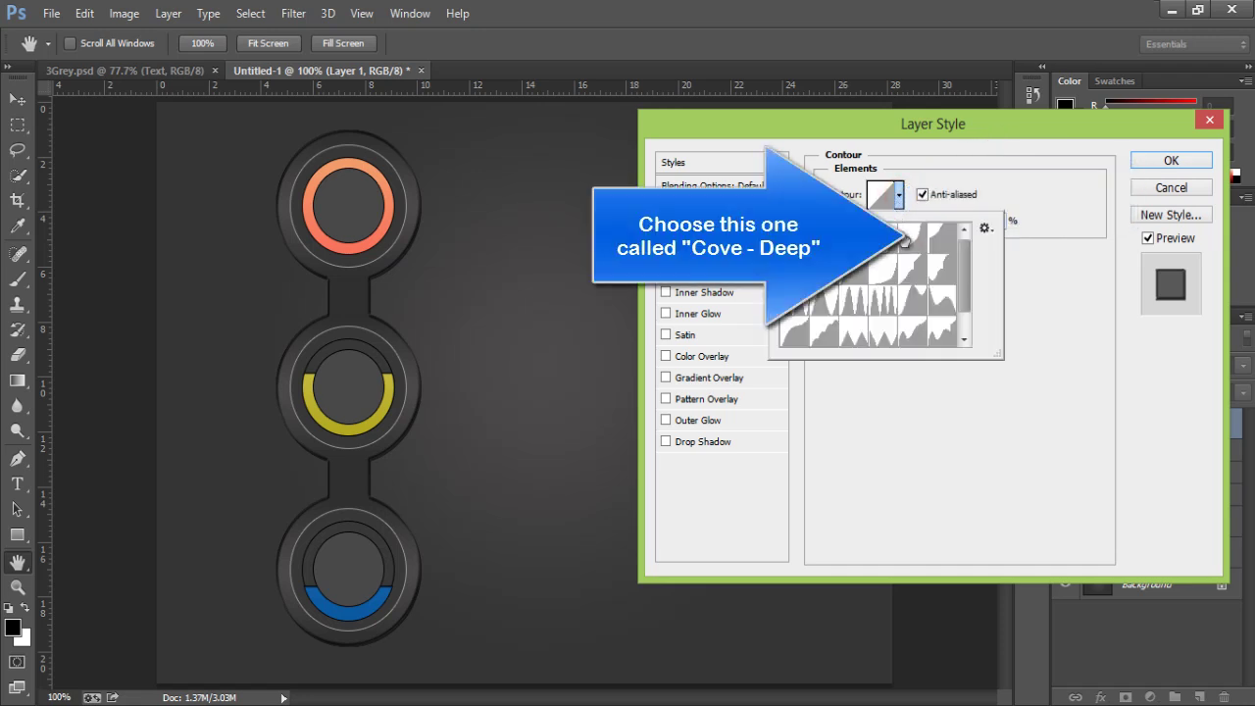
left_click(910, 238)
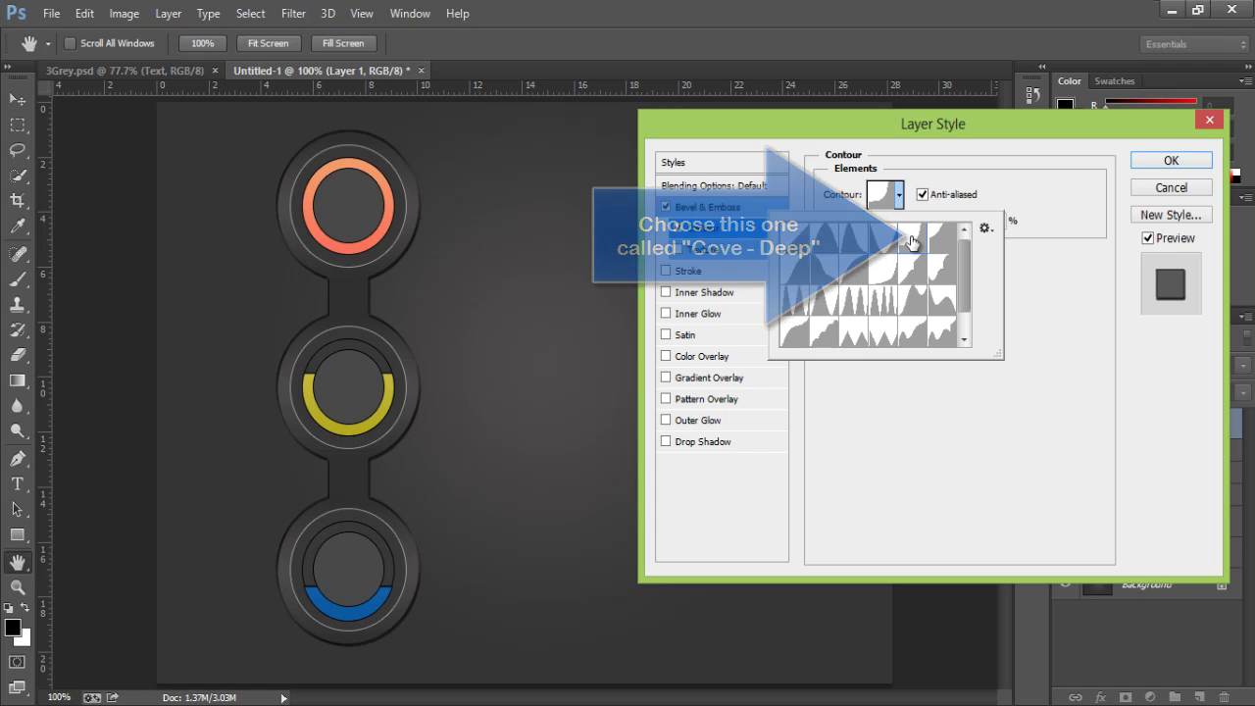
left_click(1143, 161)
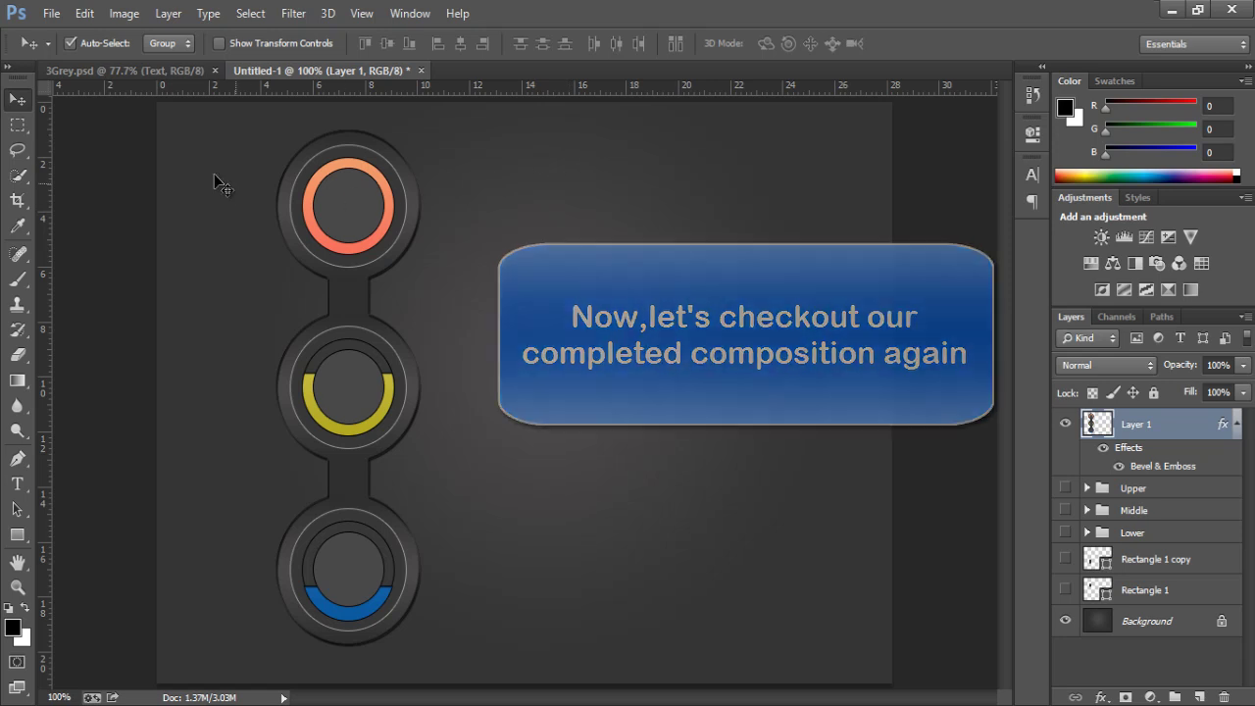
left_click(135, 71)
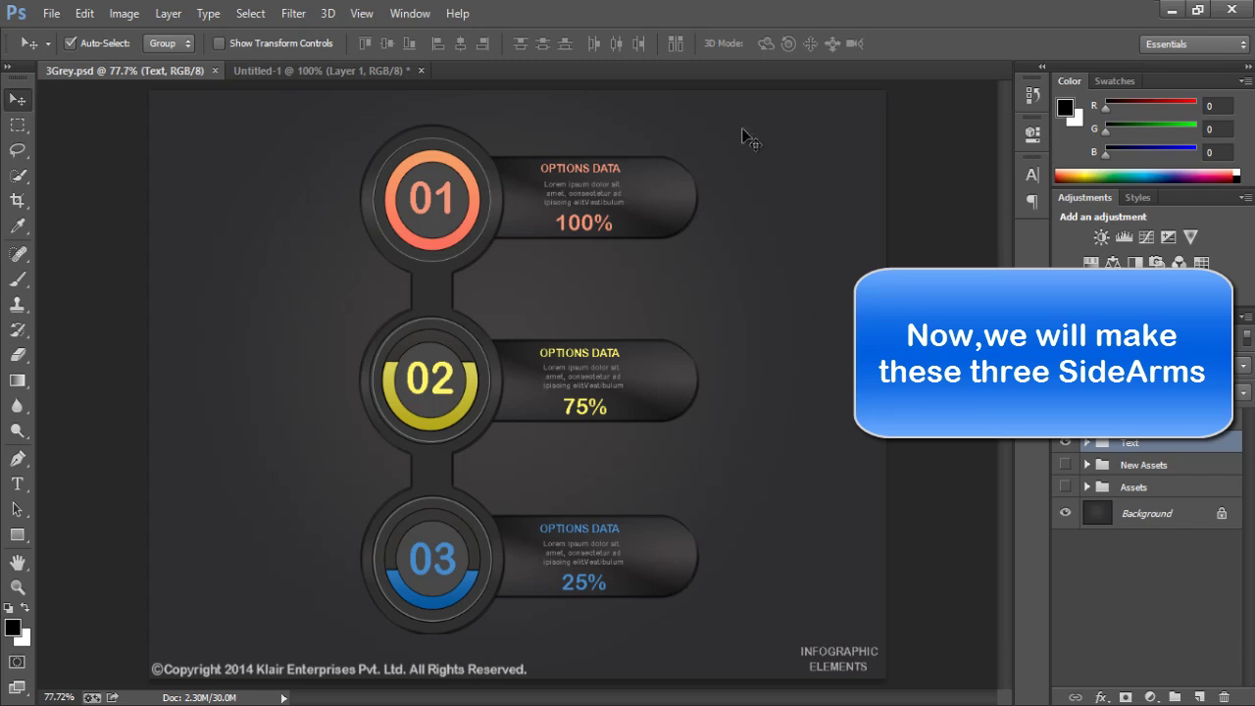
left_click(285, 69)
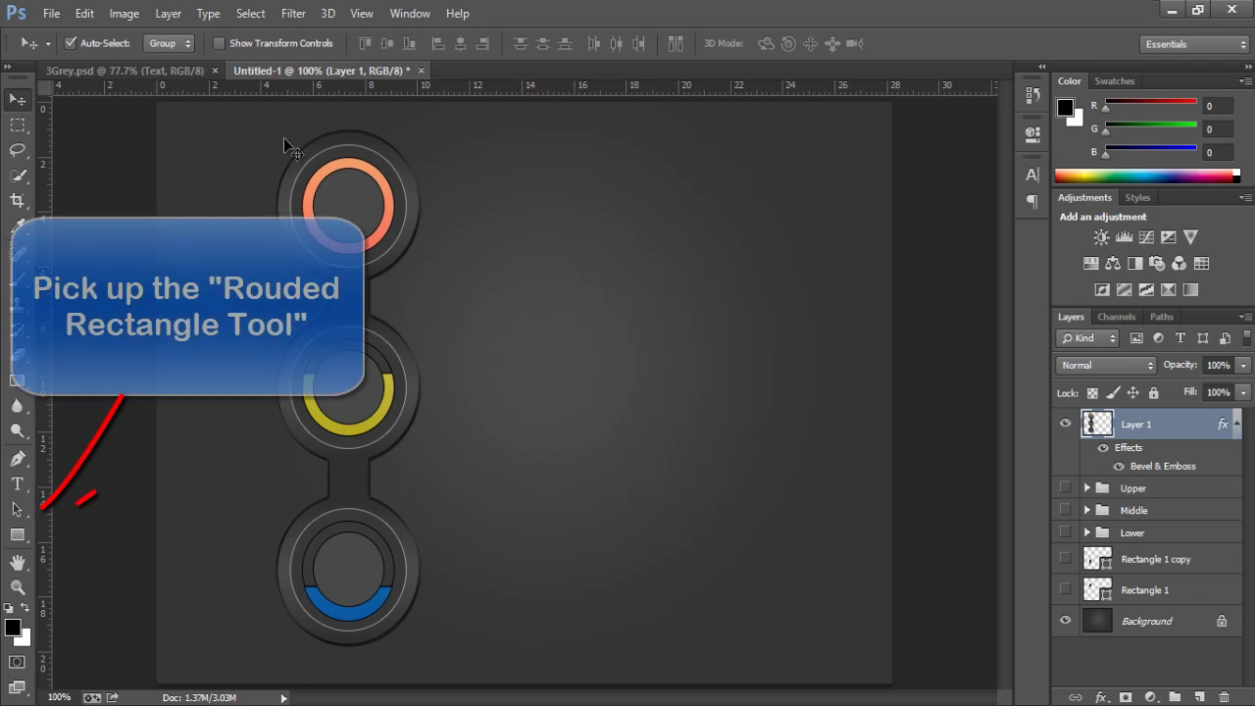
- Draw a wide black rounded-rectangle bar extending right from the top ring
left_click(20, 534)
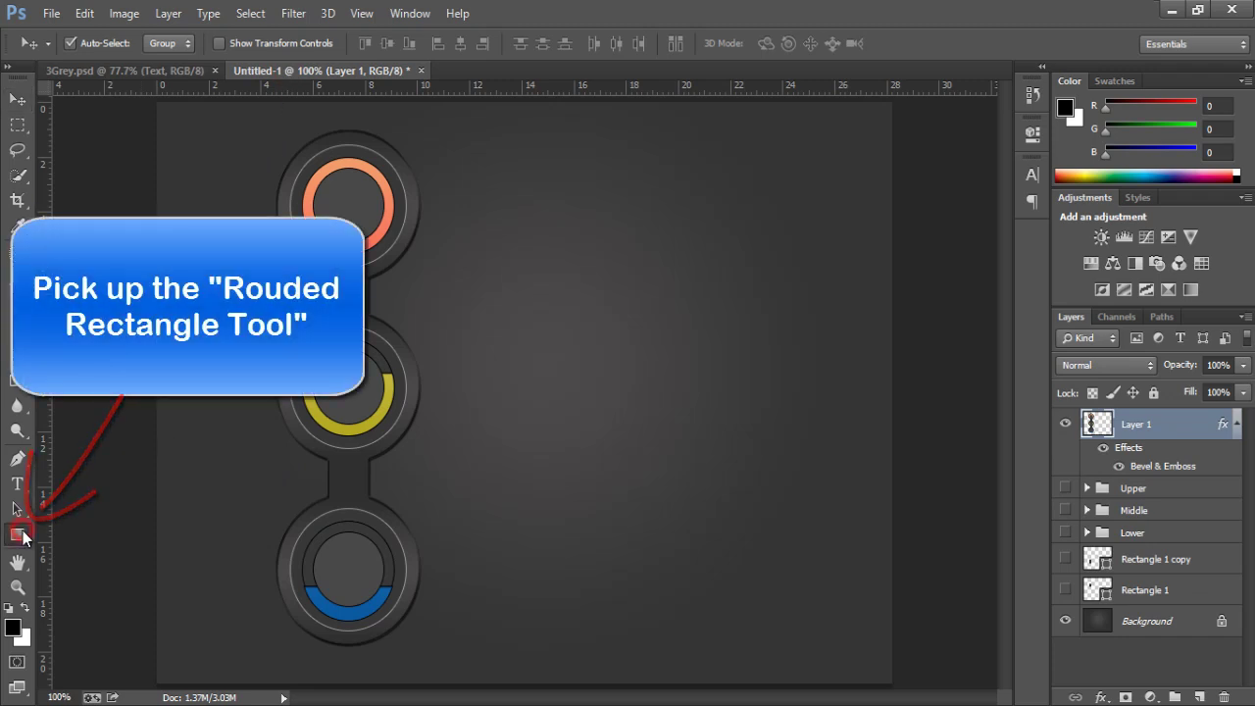
left_click_drag(21, 534, 126, 559)
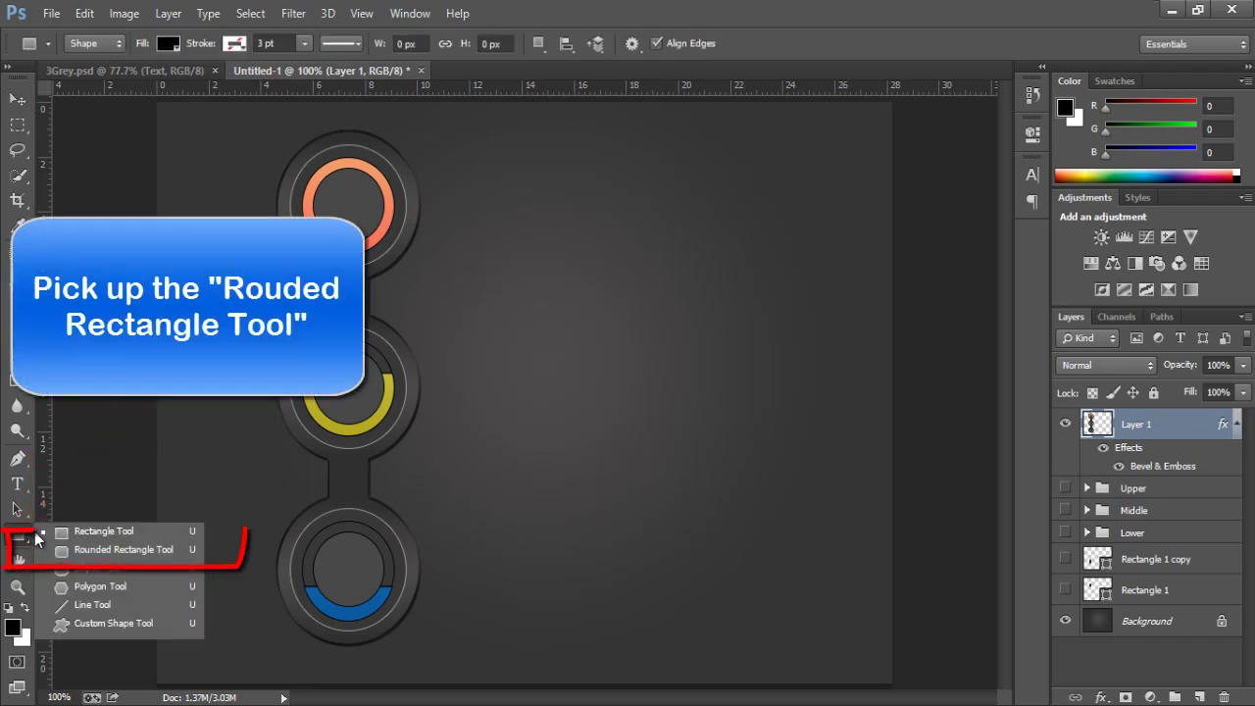
left_click(130, 559)
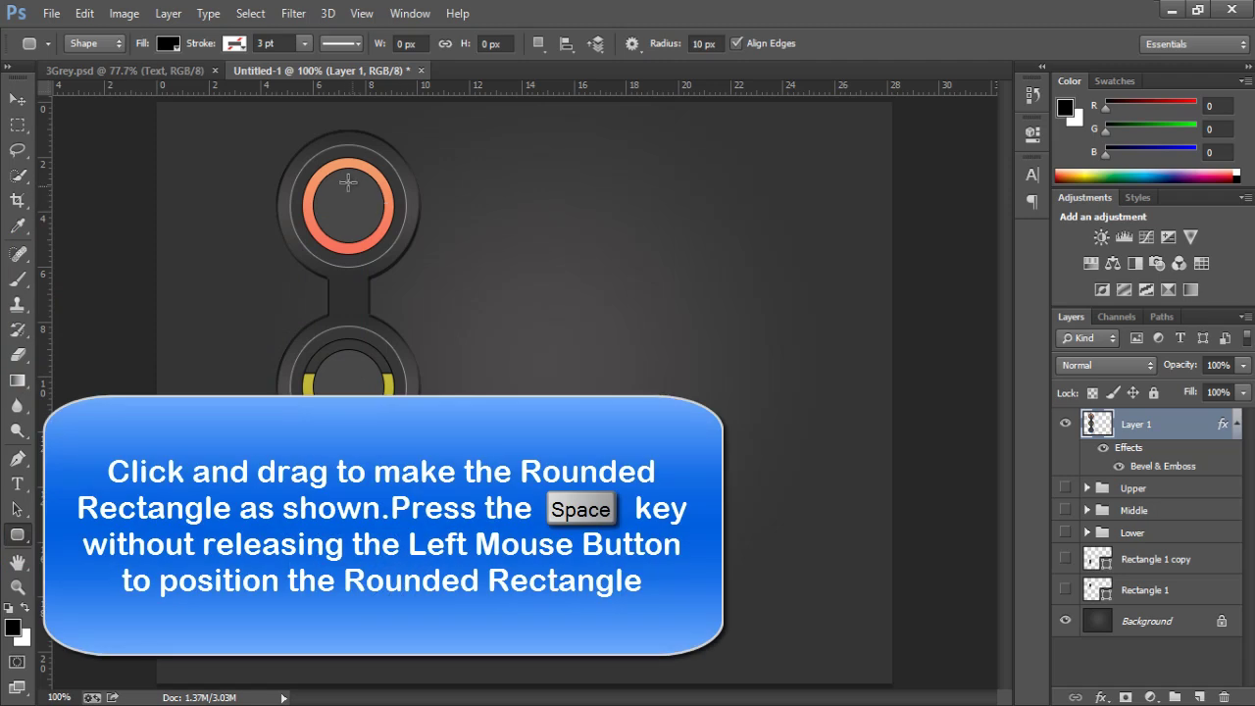
left_click_drag(348, 174, 656, 246)
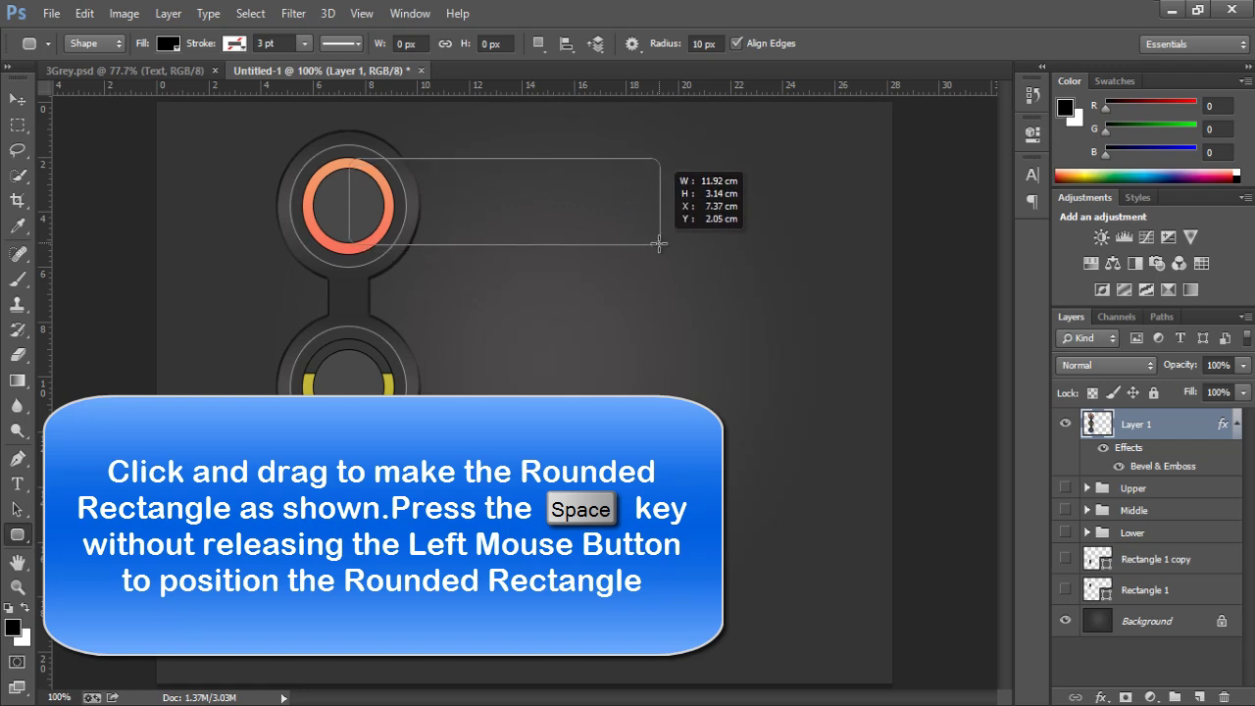
left_click_drag(657, 246, 657, 248)
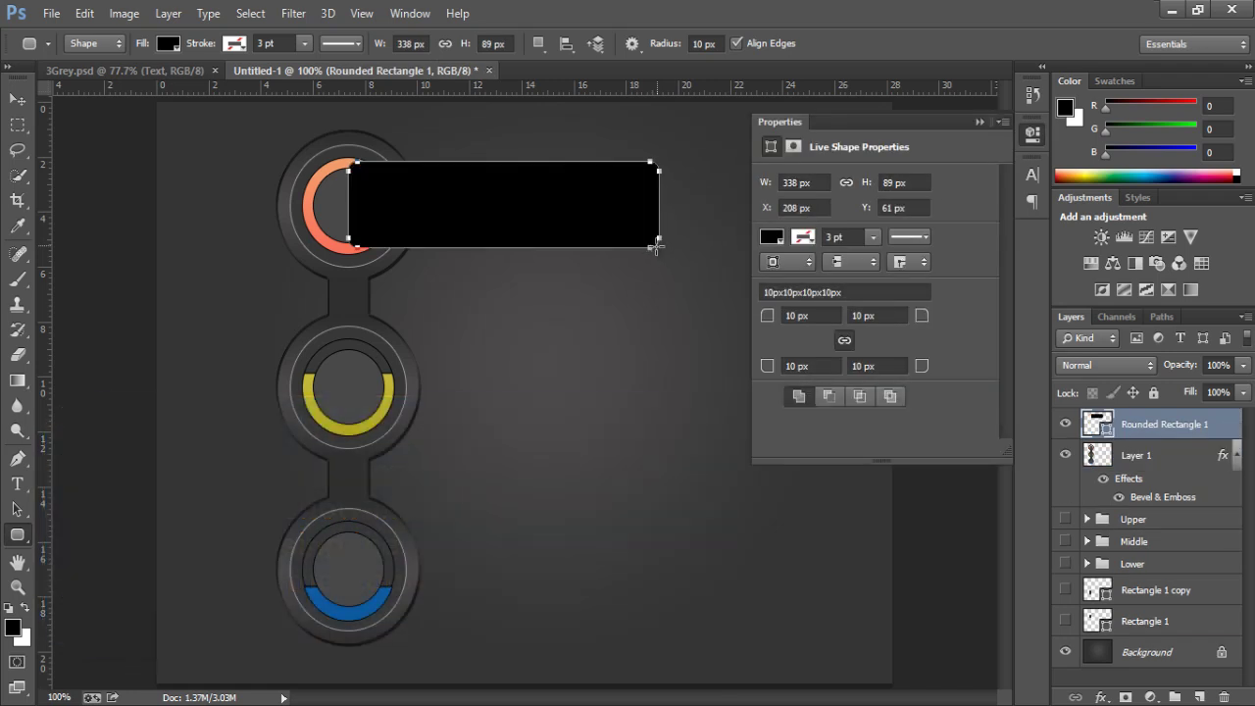
- Round the bar's corners to 44 px in the Properties panel
left_click(796, 315)
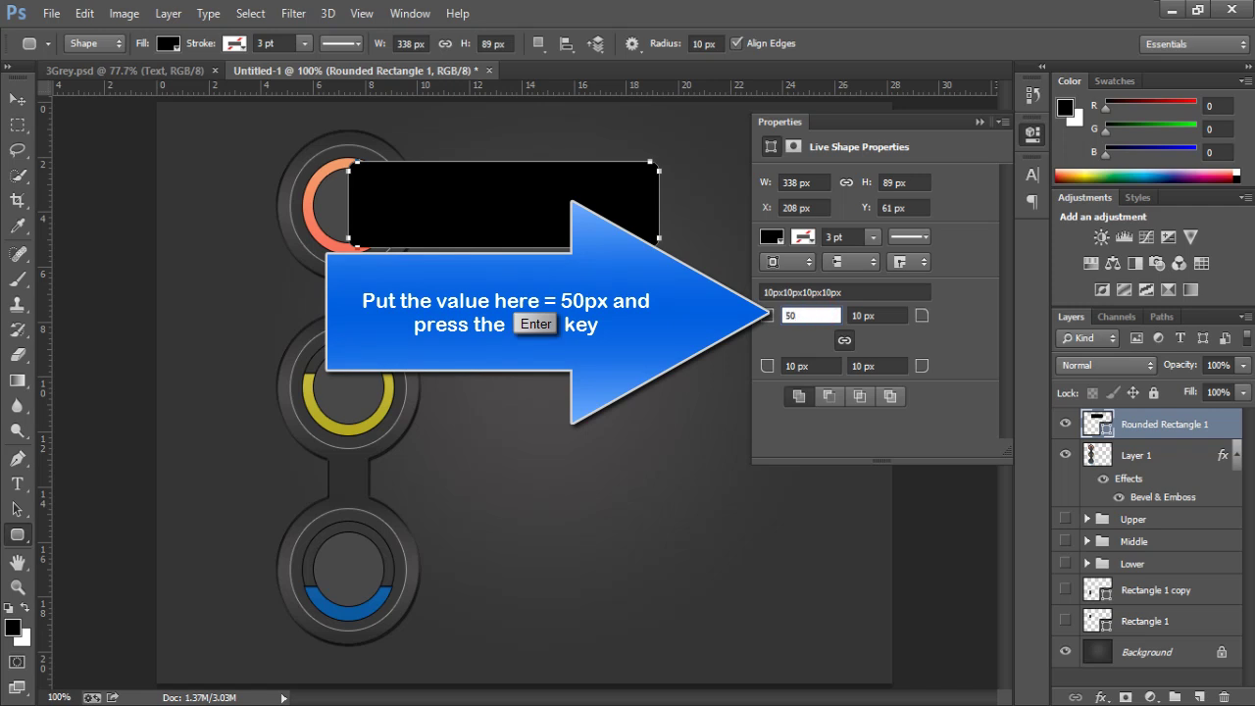
key("Return")
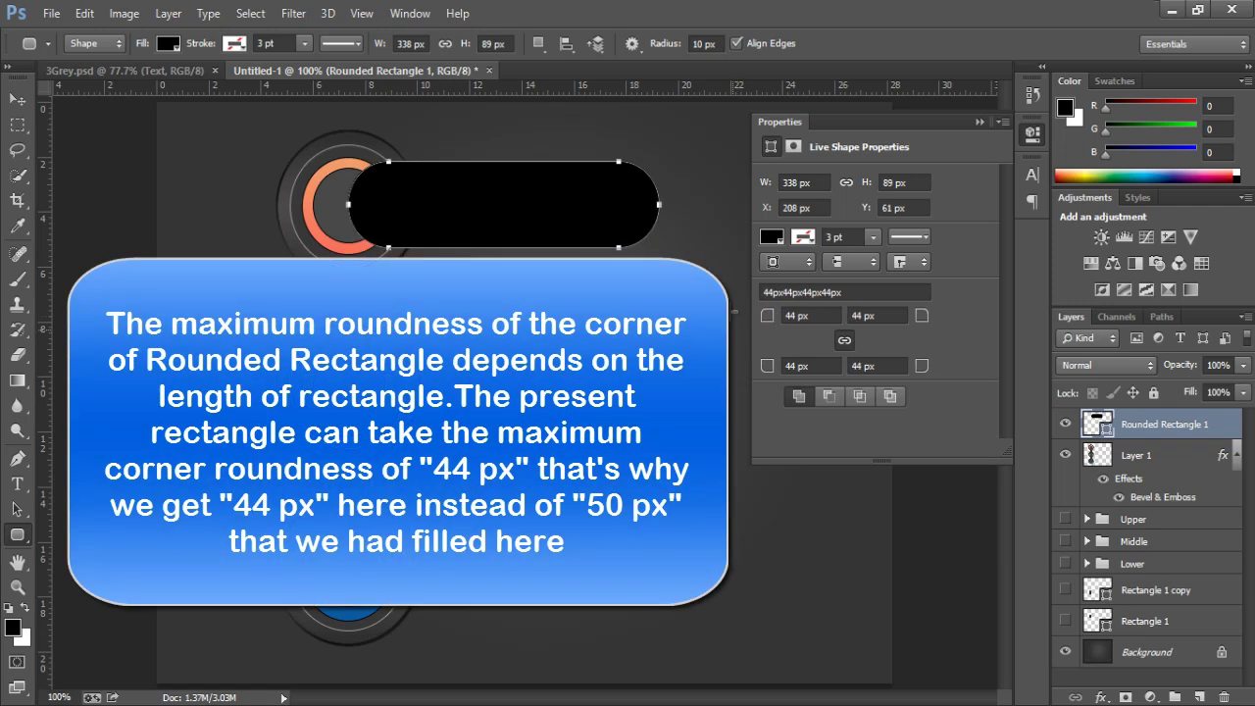
left_click(979, 122)
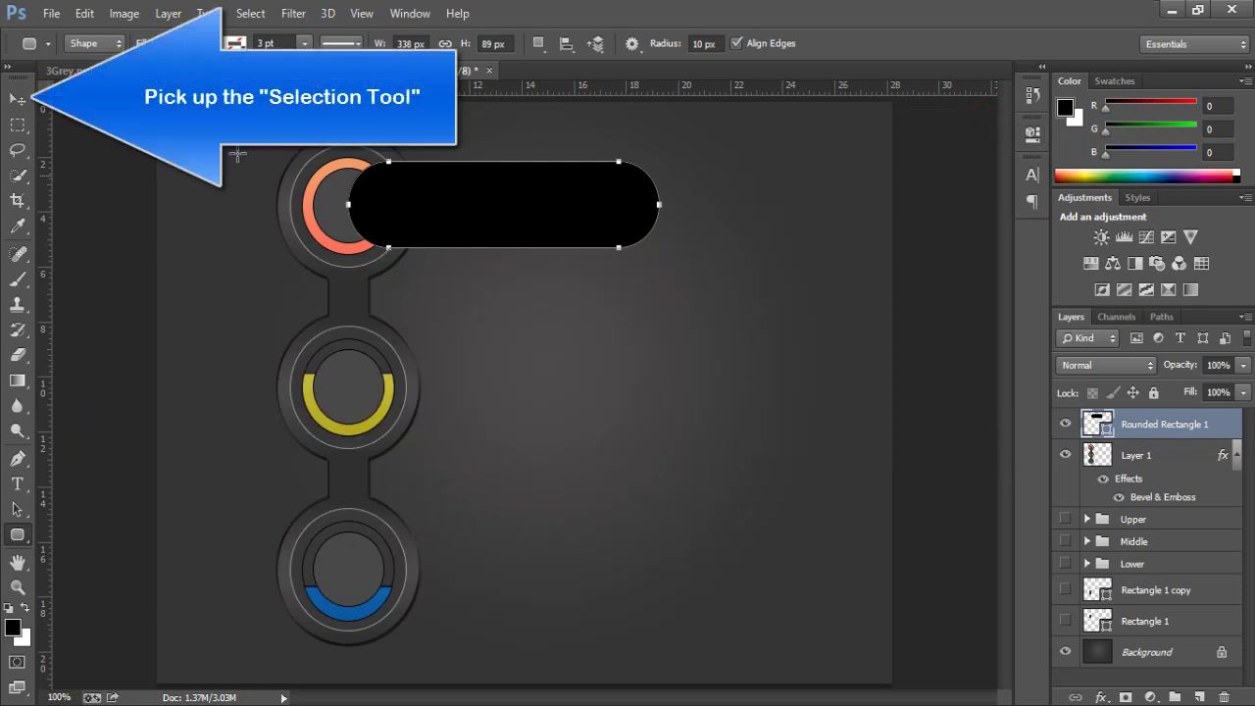
- Switch the bar's fill to a gradient whose left stop is #393839
left_click(20, 101)
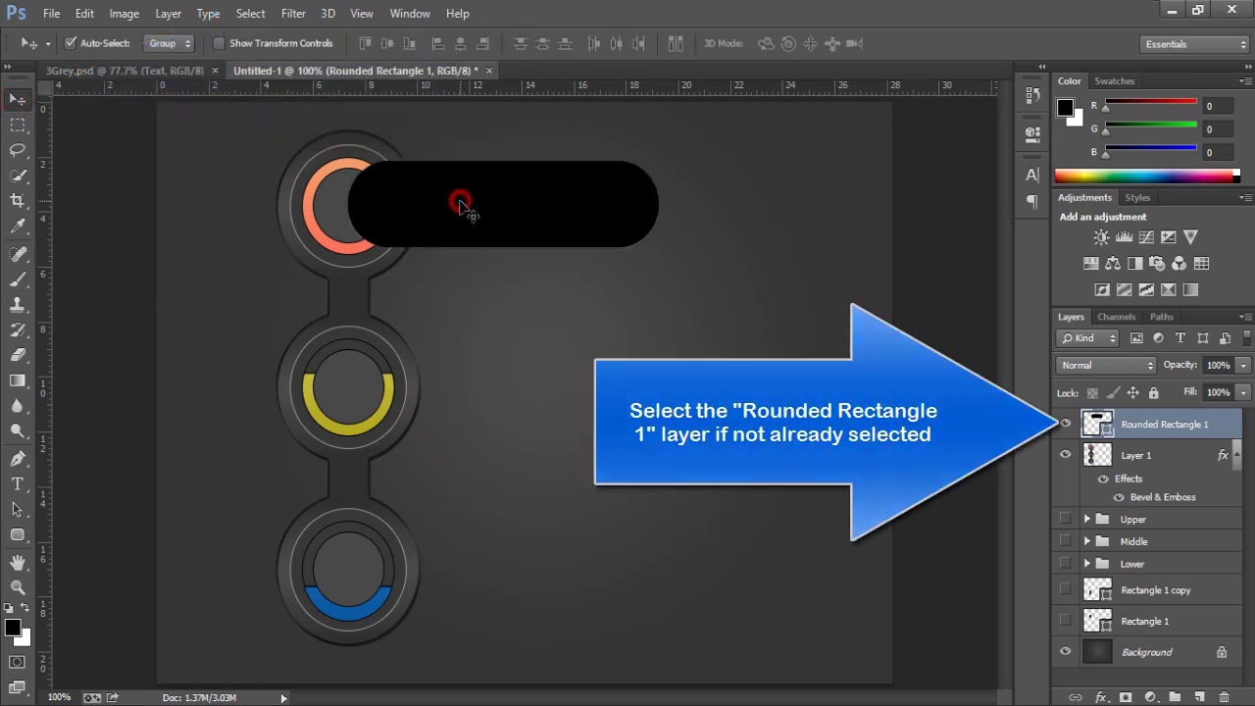
left_click(1026, 136)
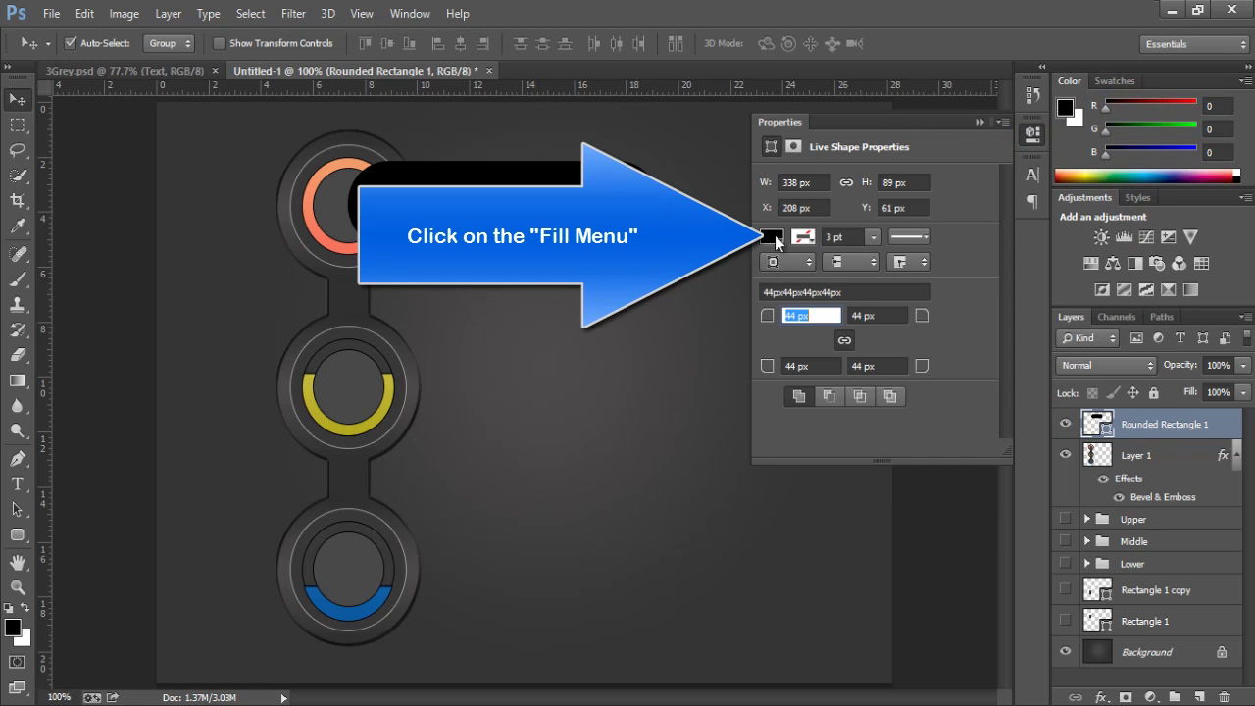
left_click(774, 235)
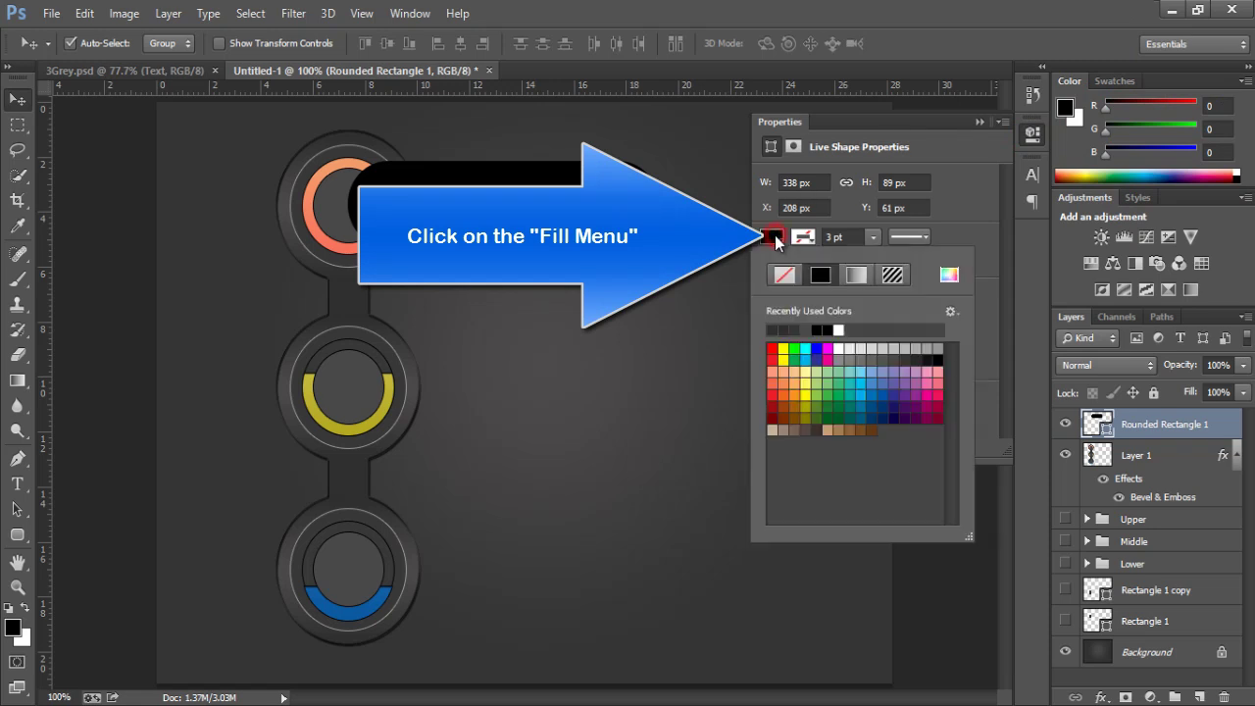
left_click(855, 276)
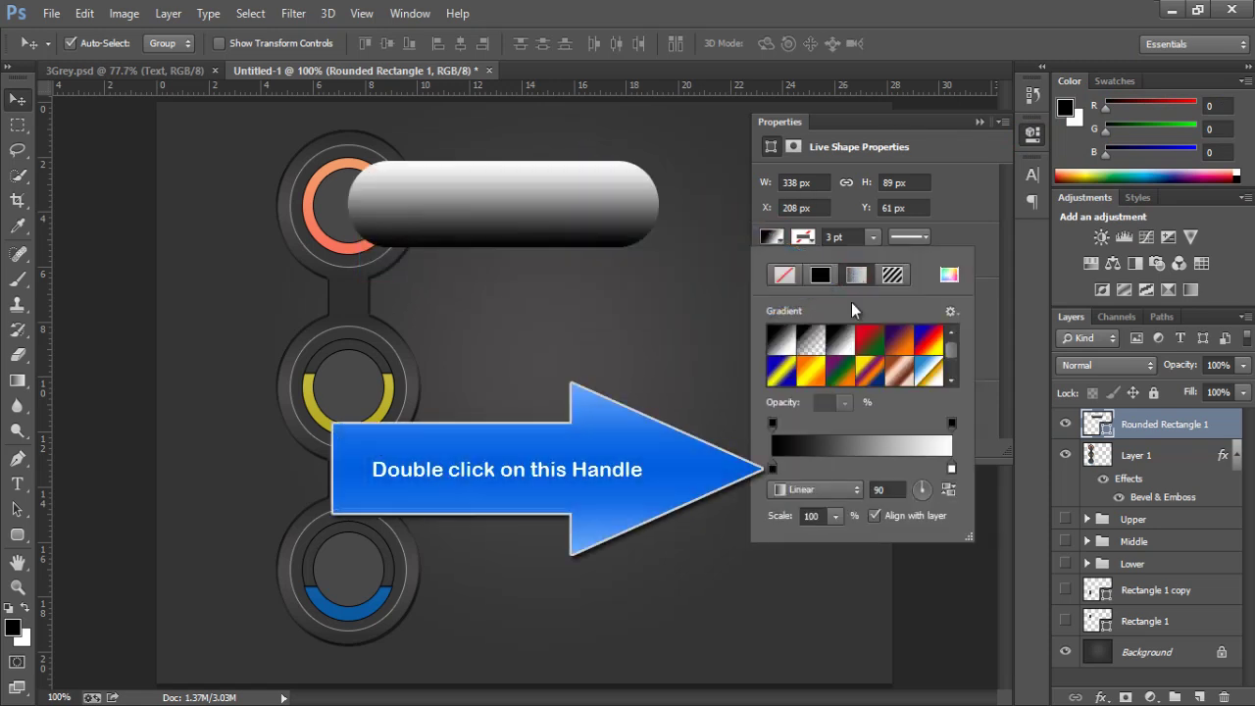
double_click(773, 467)
left_click(1028, 436)
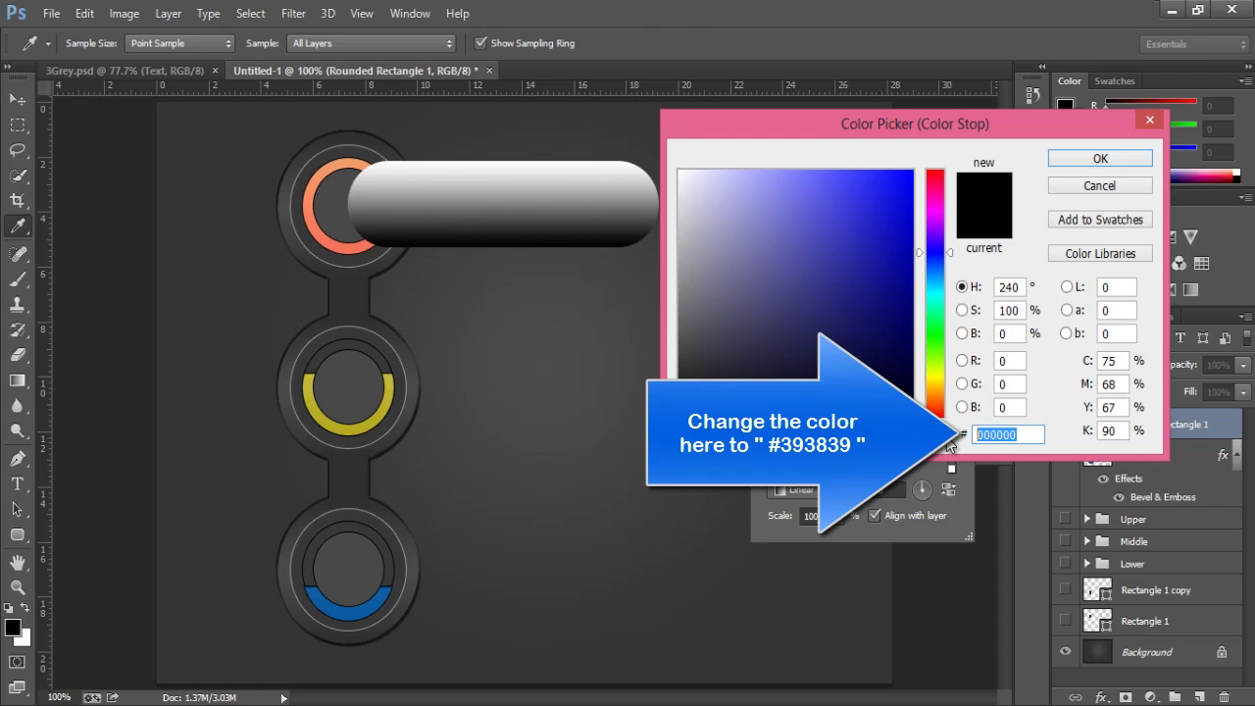
type("393839")
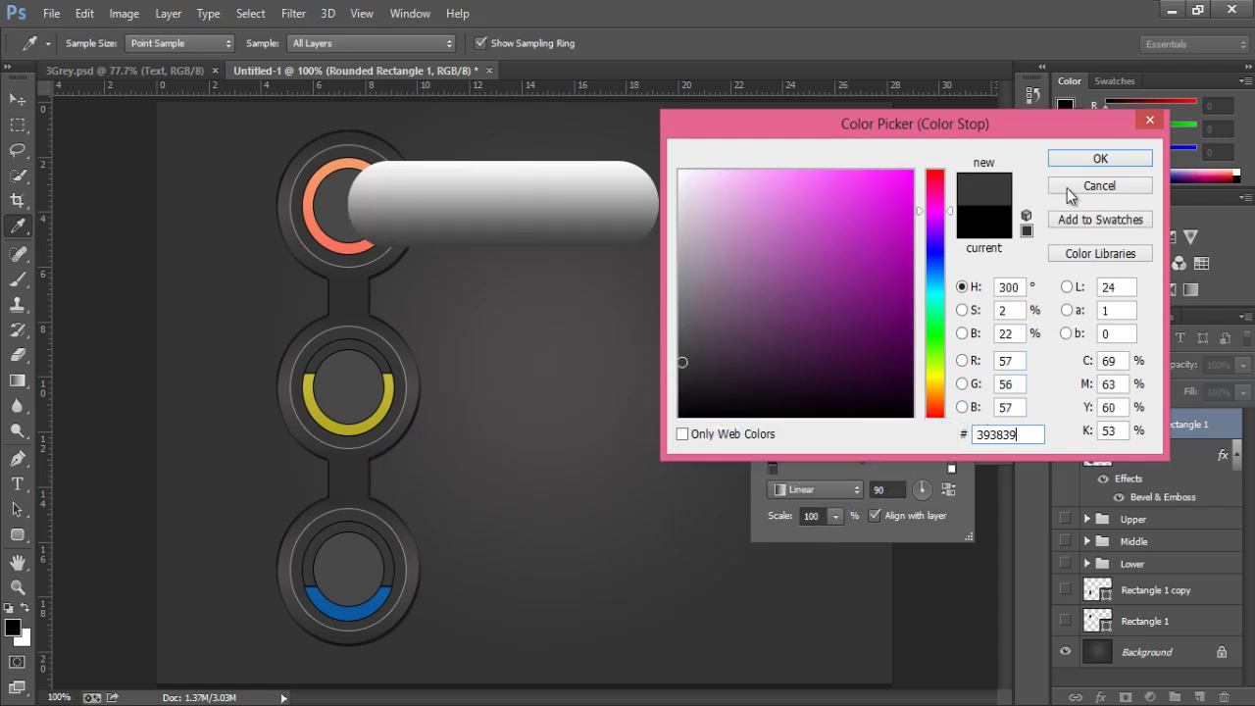
left_click(1079, 158)
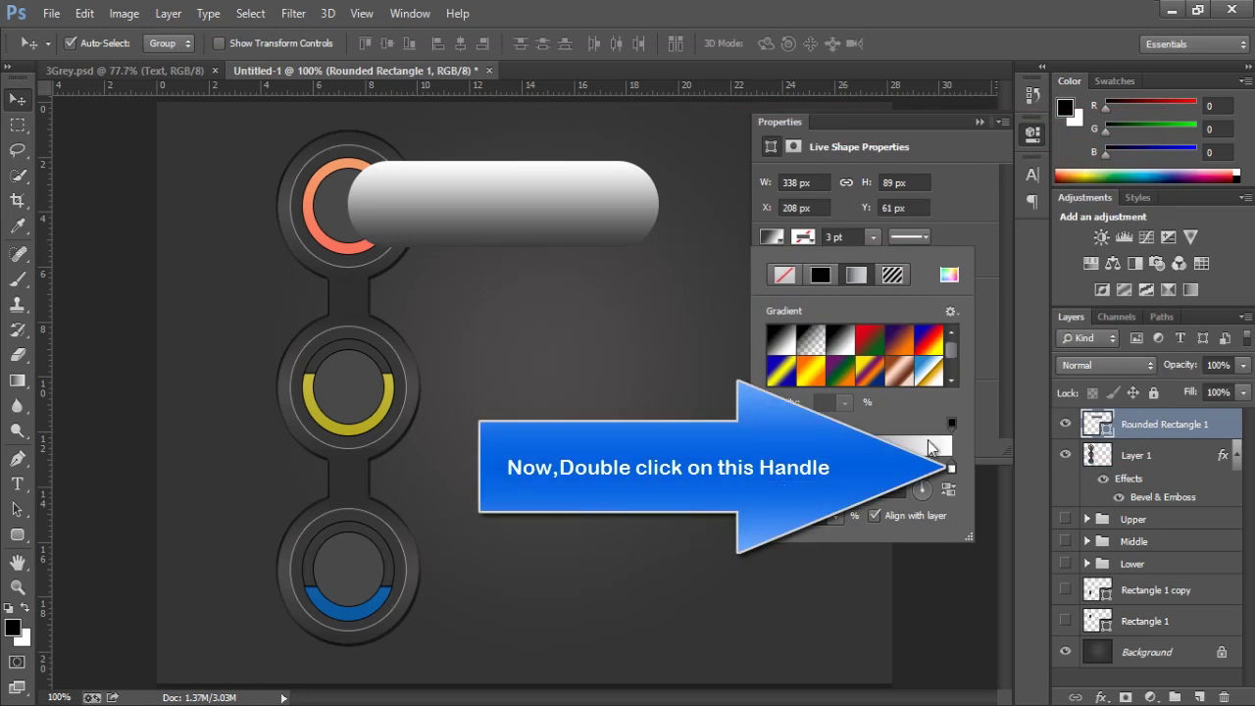
- Set the right stop to #656161 and make the gradient reflected and reversed
double_click(950, 470)
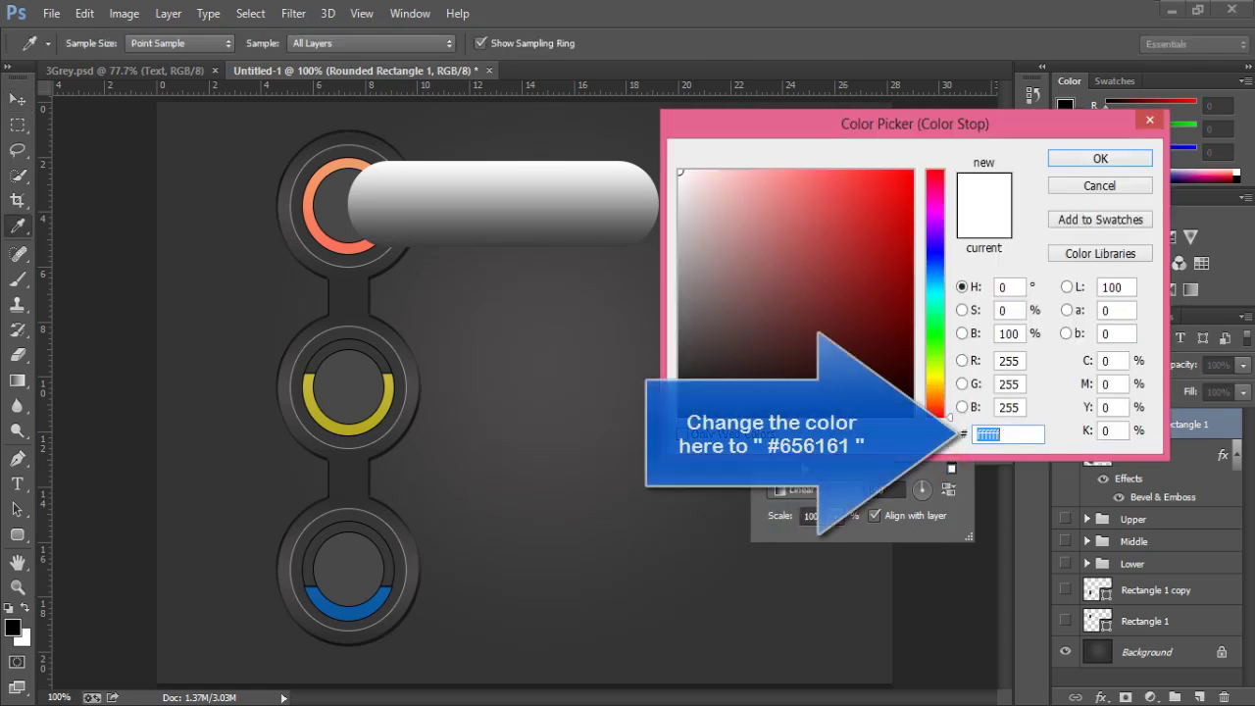
left_click(1038, 432)
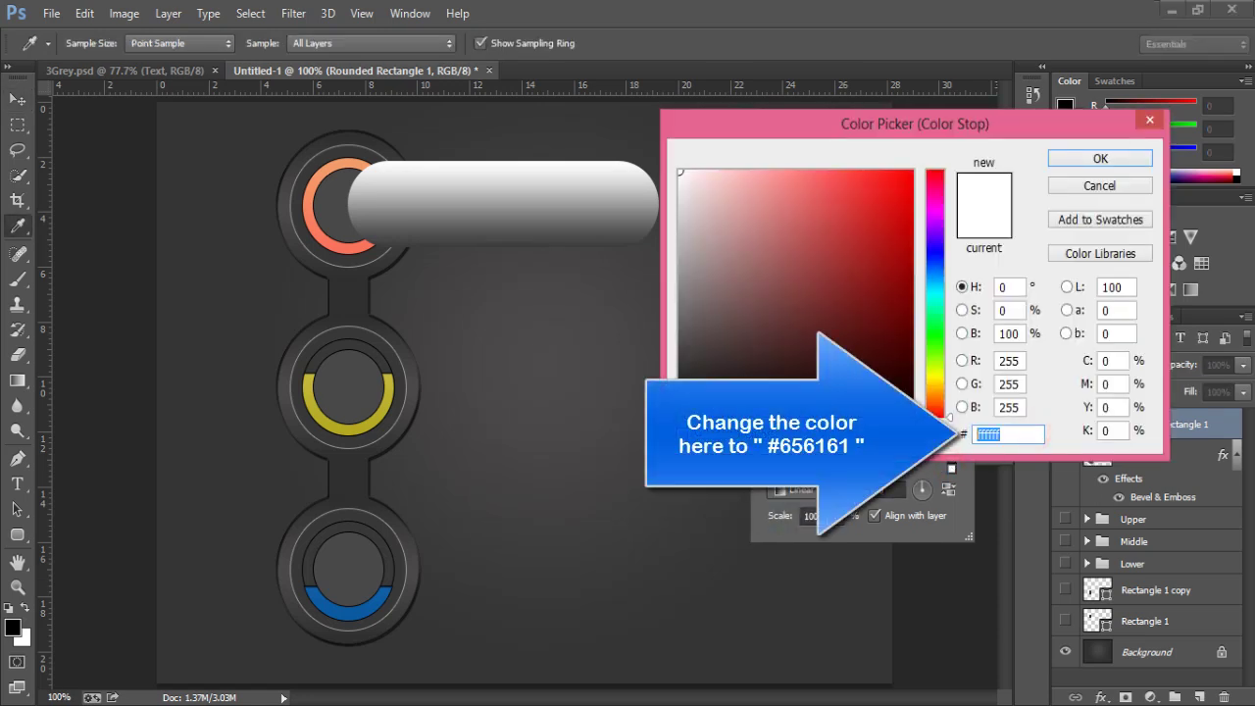
type("656161")
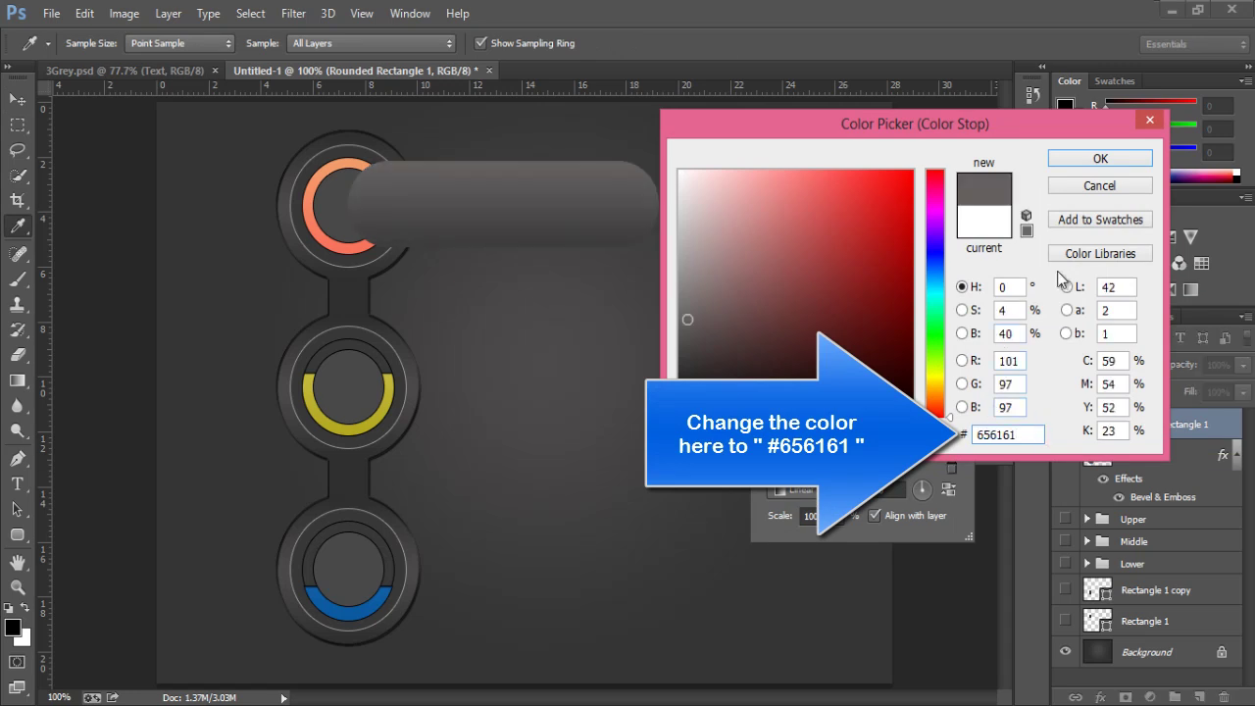
left_click(1104, 159)
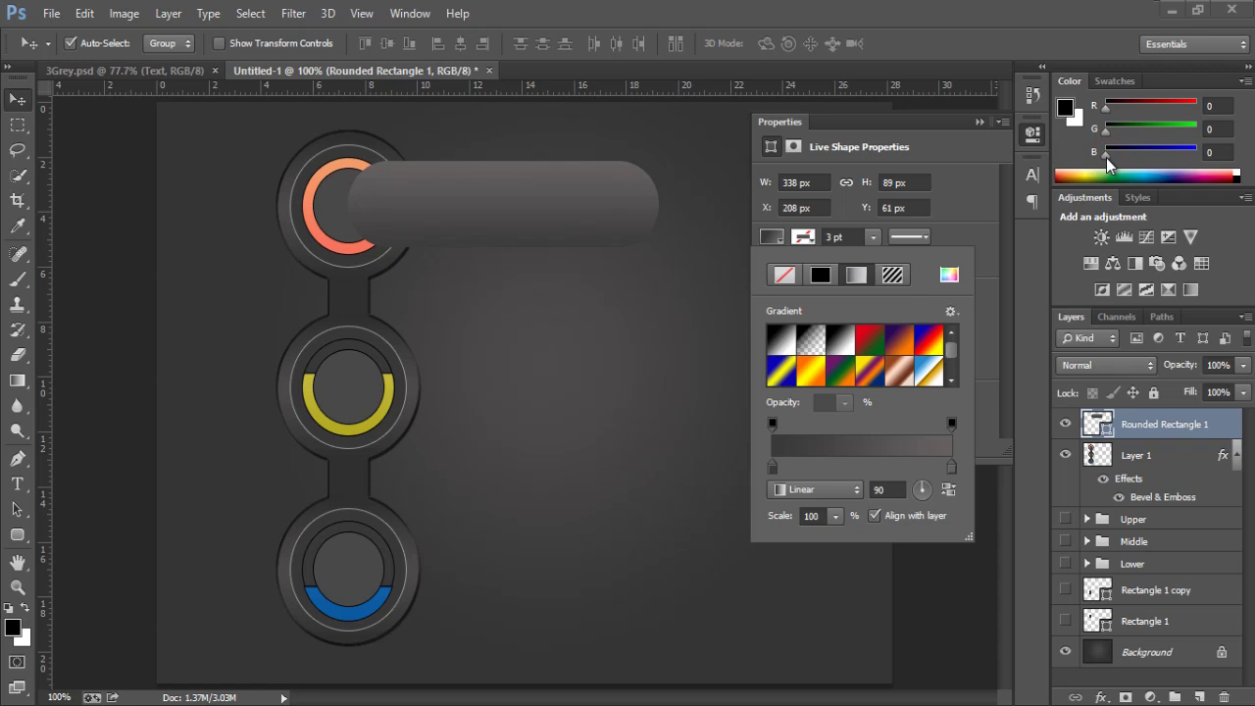
left_click(857, 495)
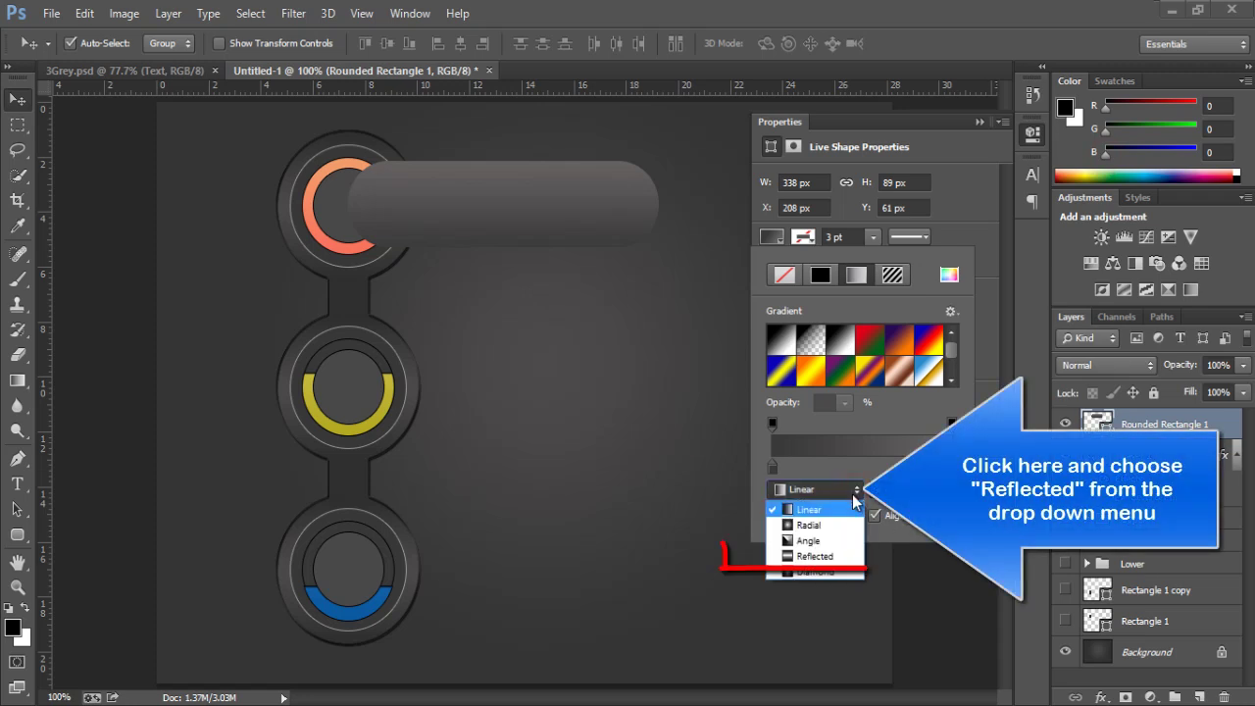
left_click(822, 557)
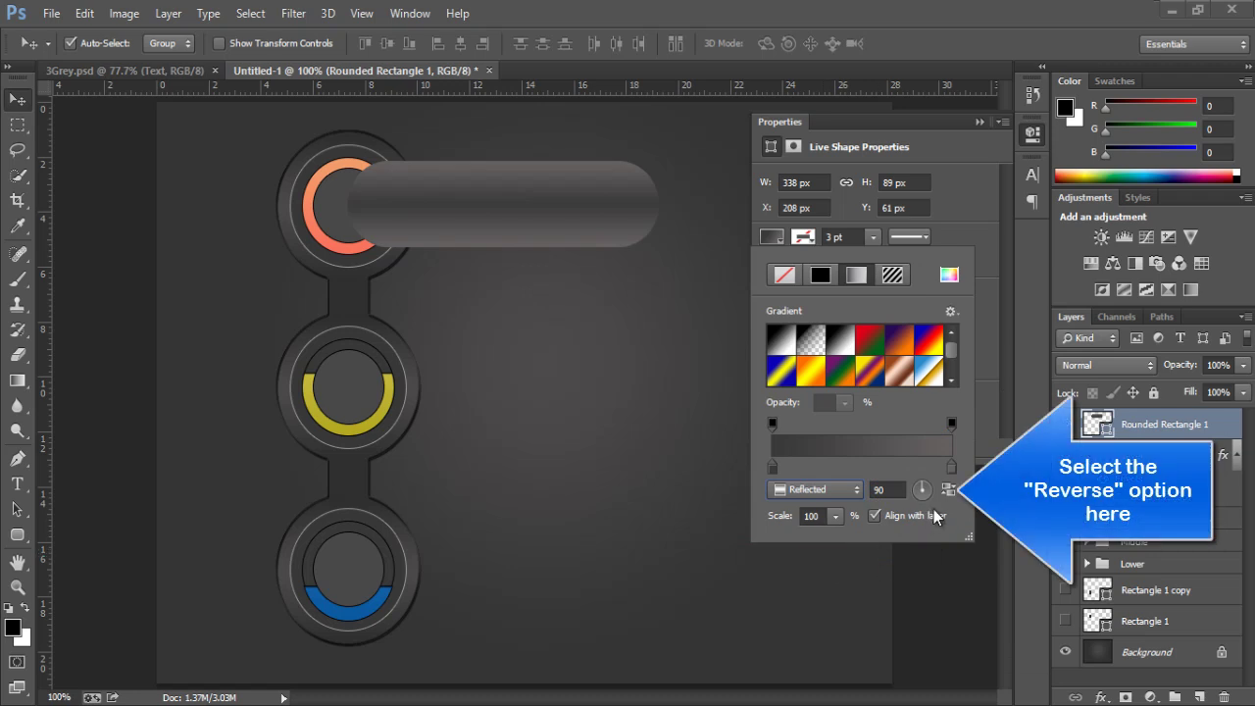
left_click(947, 490)
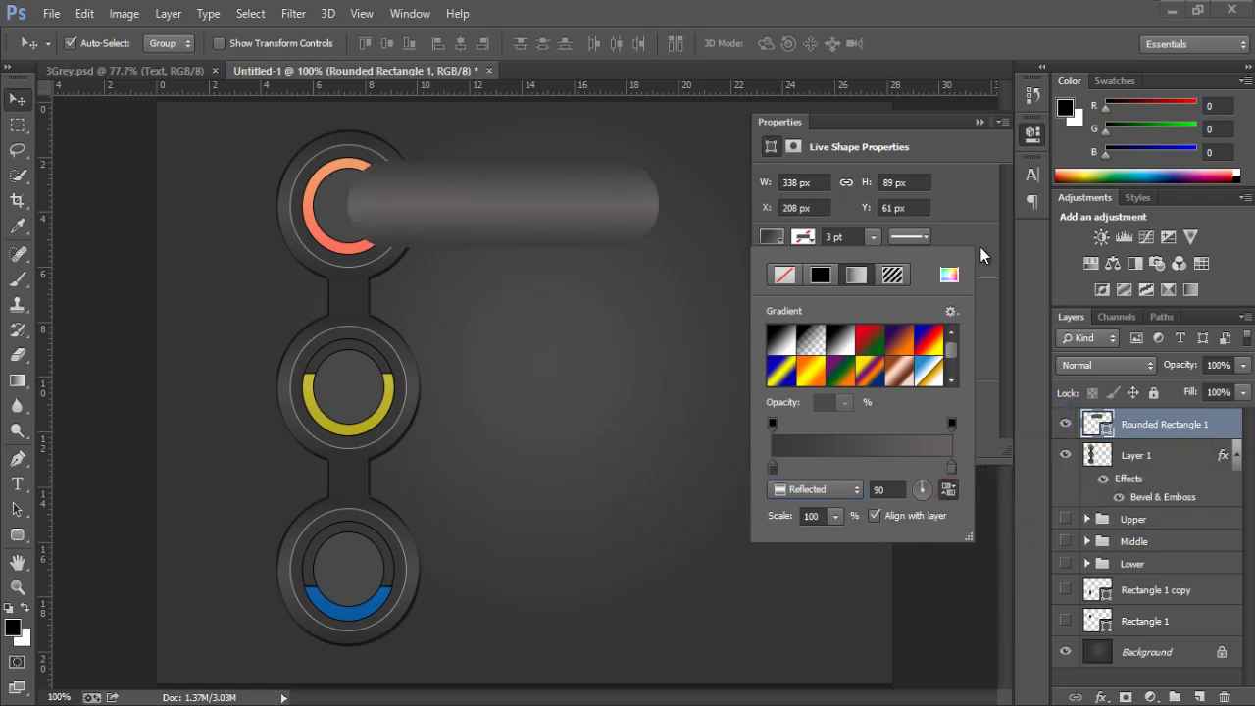
left_click(977, 122)
- Move the Rounded Rectangle 1 layer down to sit directly above Background
left_click(977, 122)
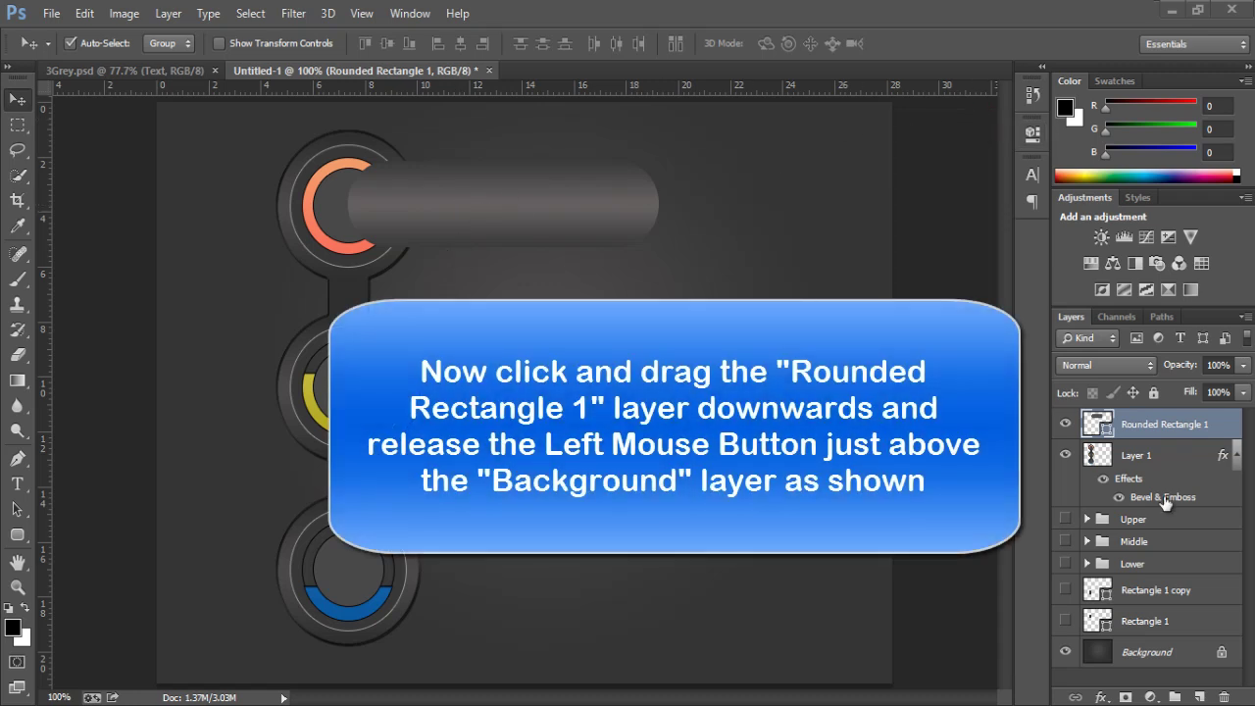
left_click_drag(1149, 423, 1153, 577)
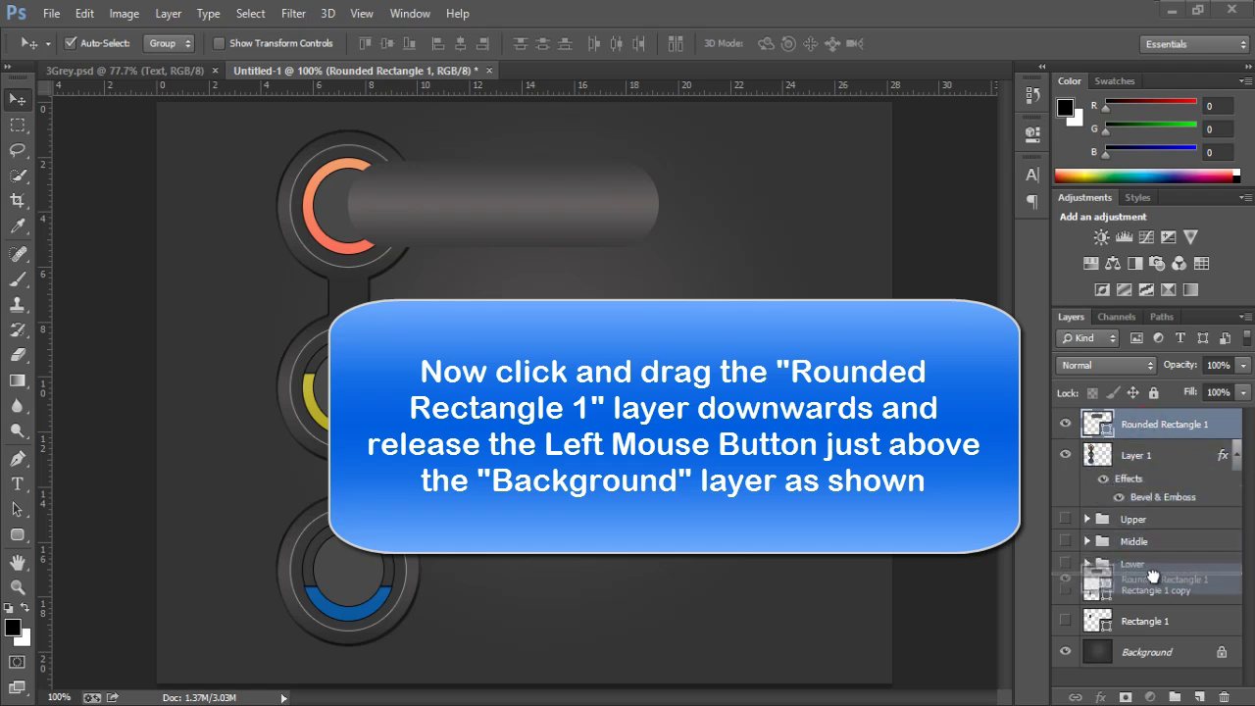
left_click_drag(1153, 576, 1141, 632)
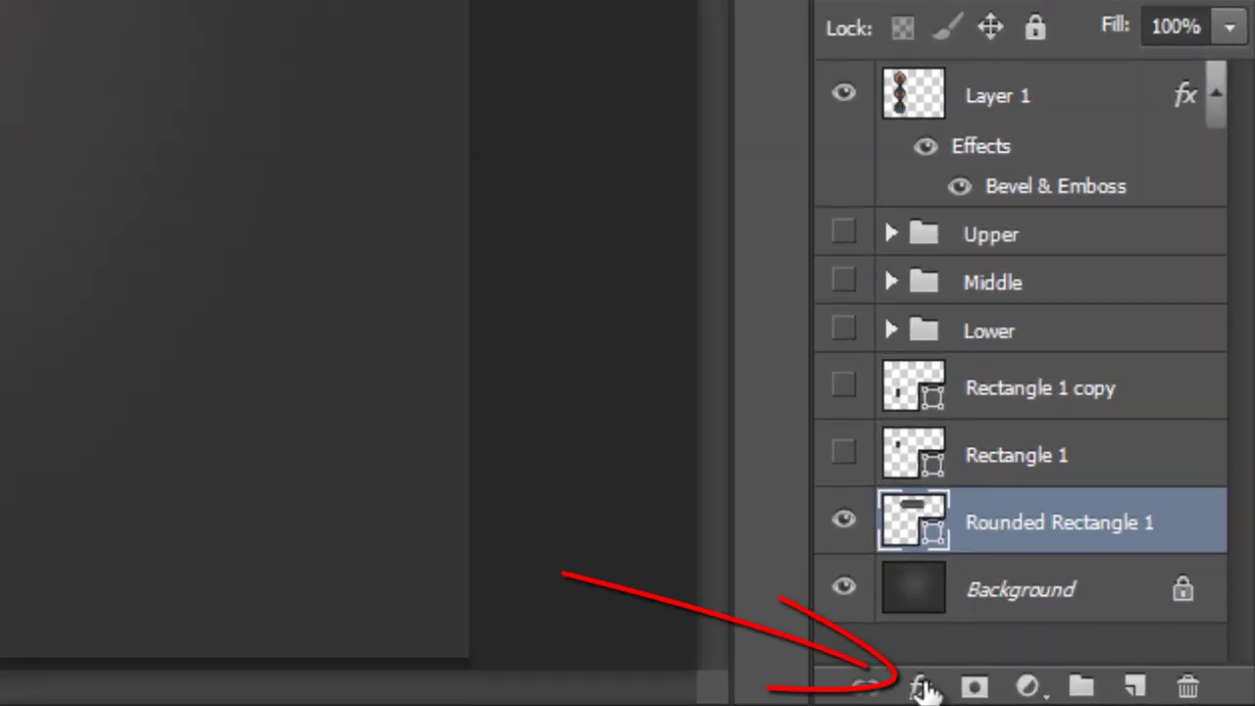
left_click(920, 686)
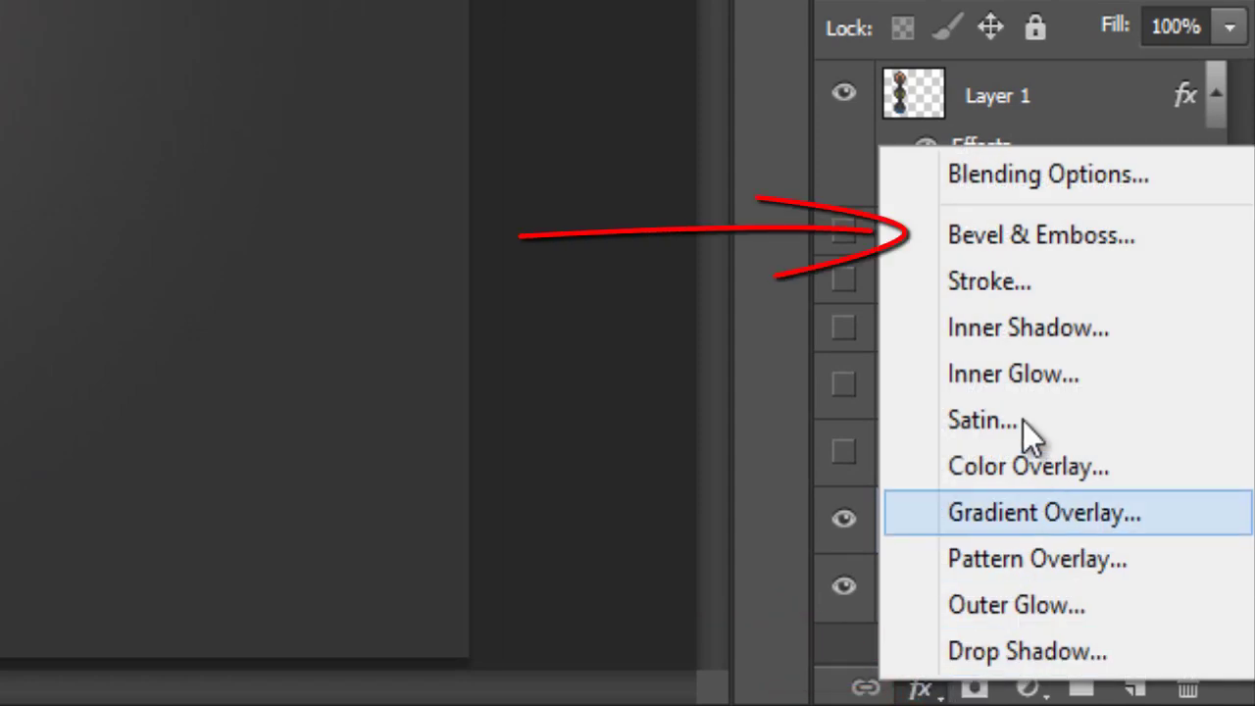
- Add a Pillow Emboss bevel, direction Down, size 4 px, with an anti-aliased Sawtooth 2 gloss contour
left_click(1001, 235)
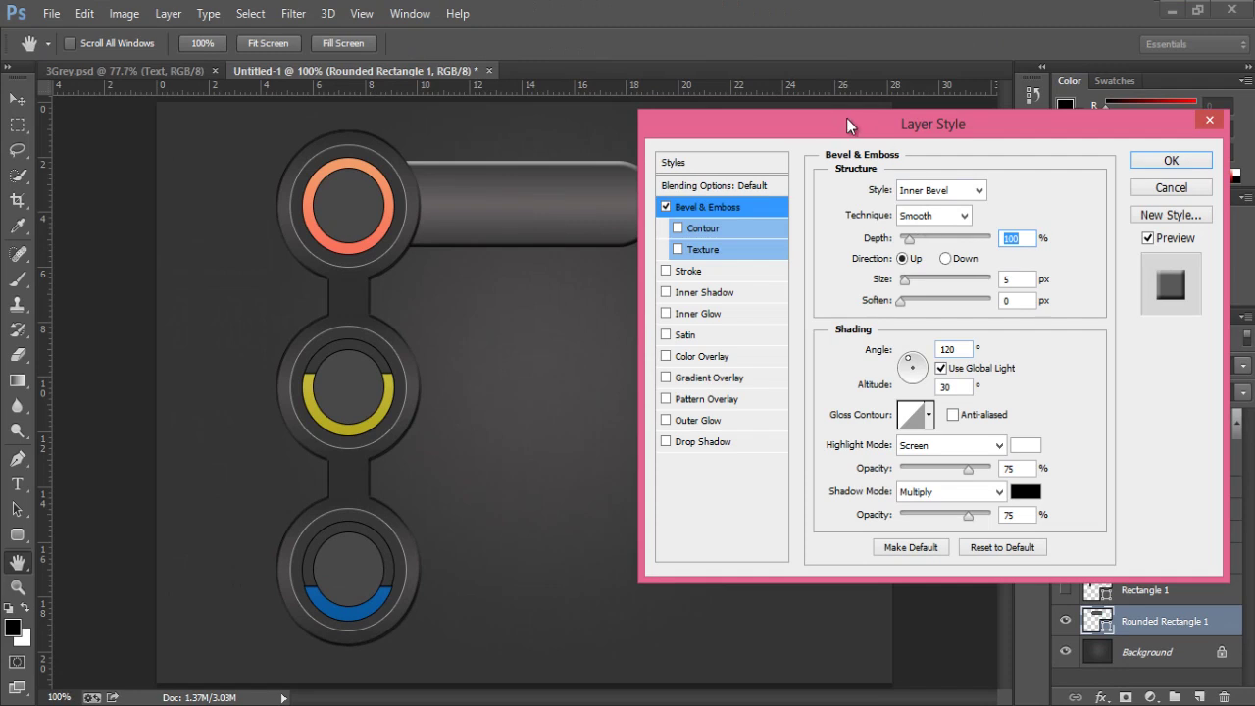
left_click_drag(840, 131, 875, 126)
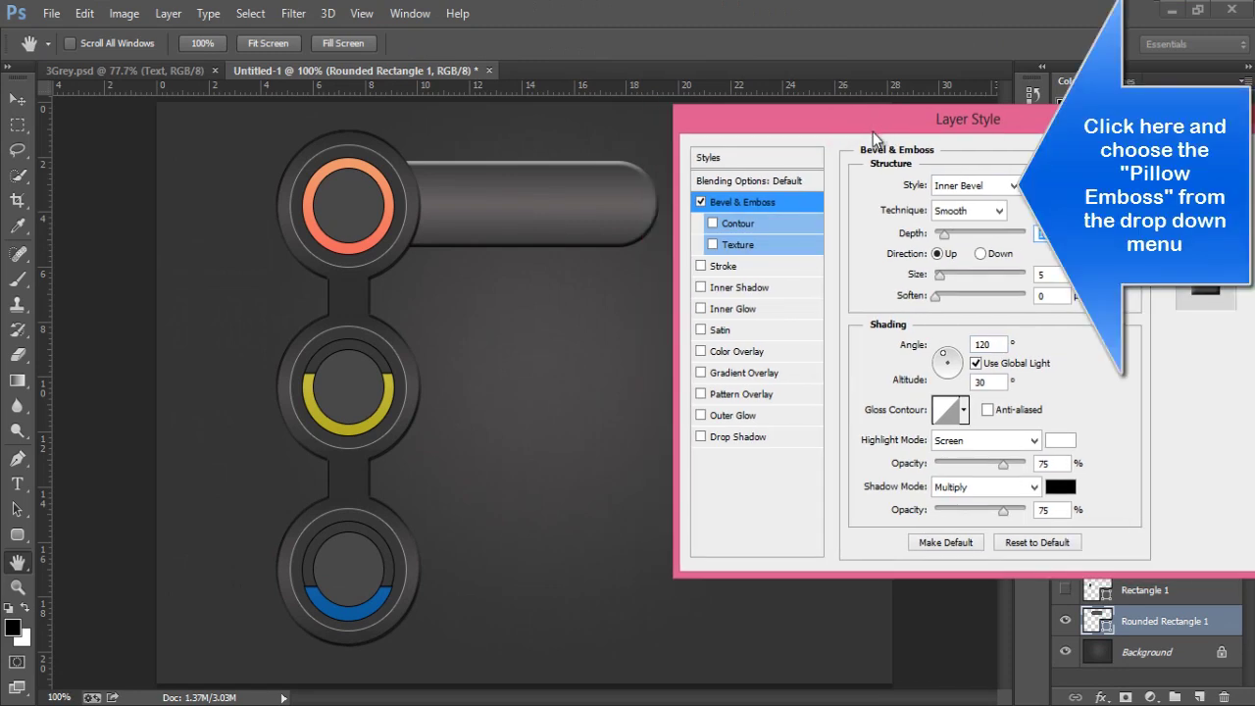
left_click(1015, 186)
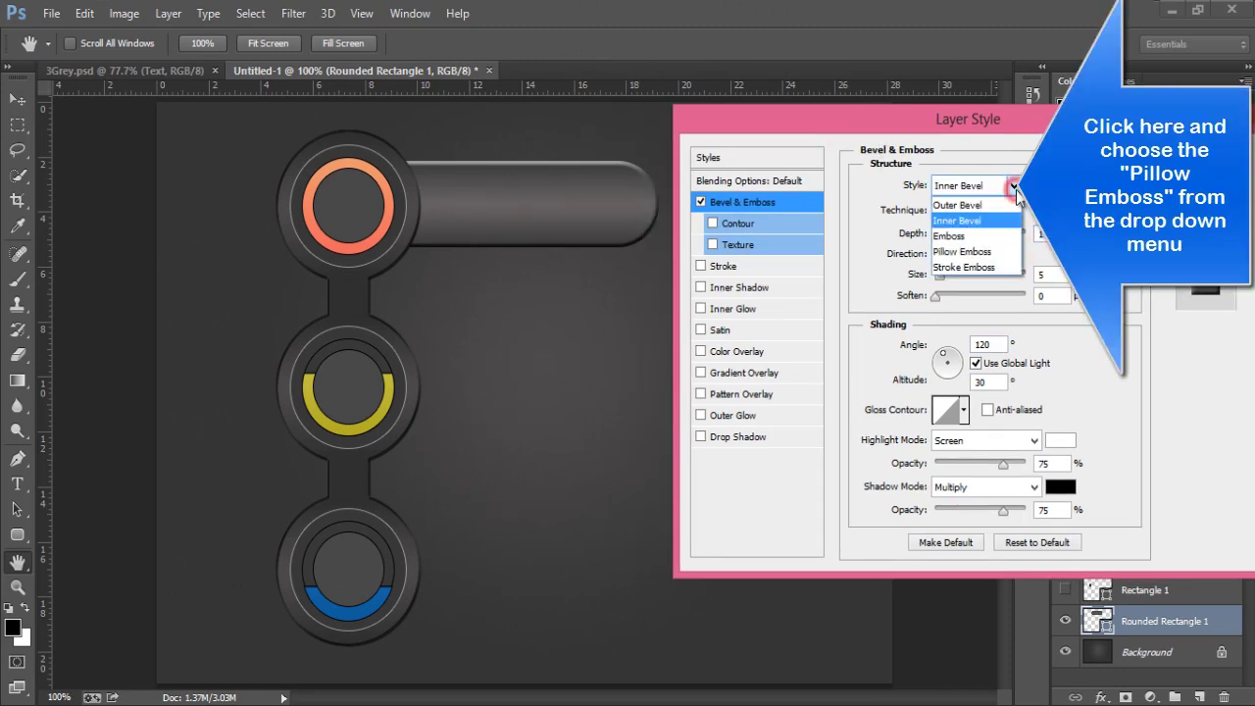
left_click(963, 251)
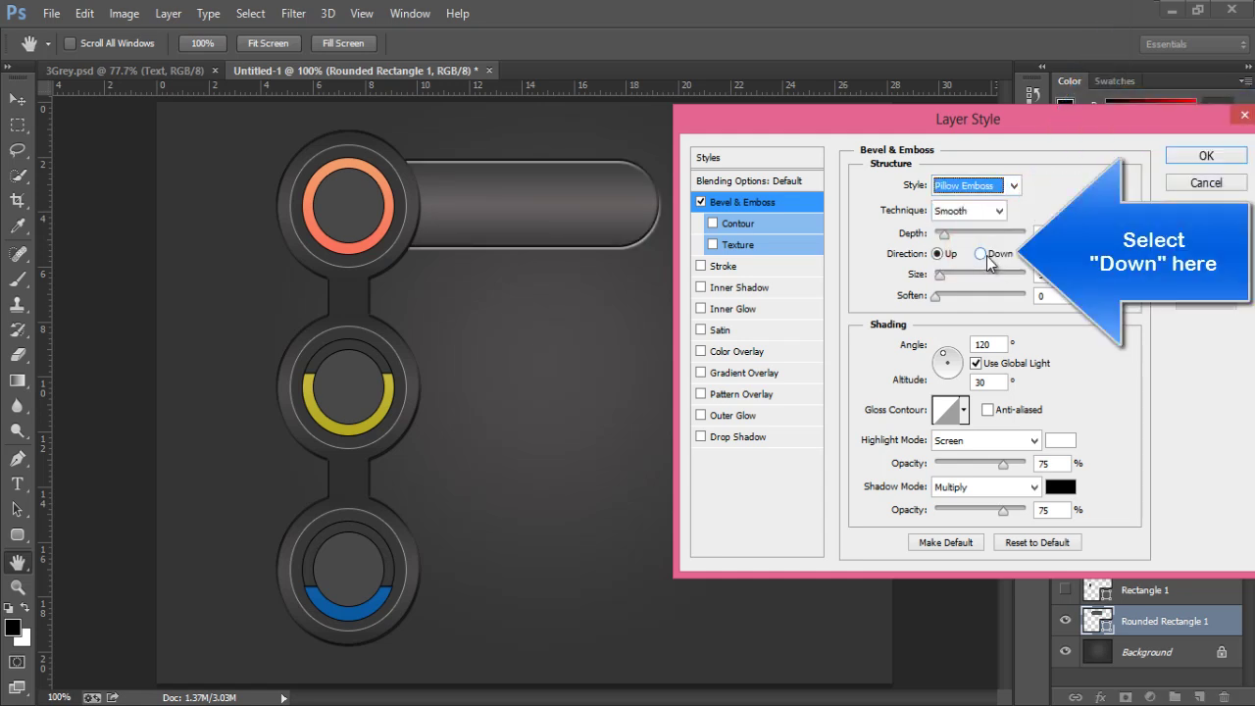
left_click(983, 254)
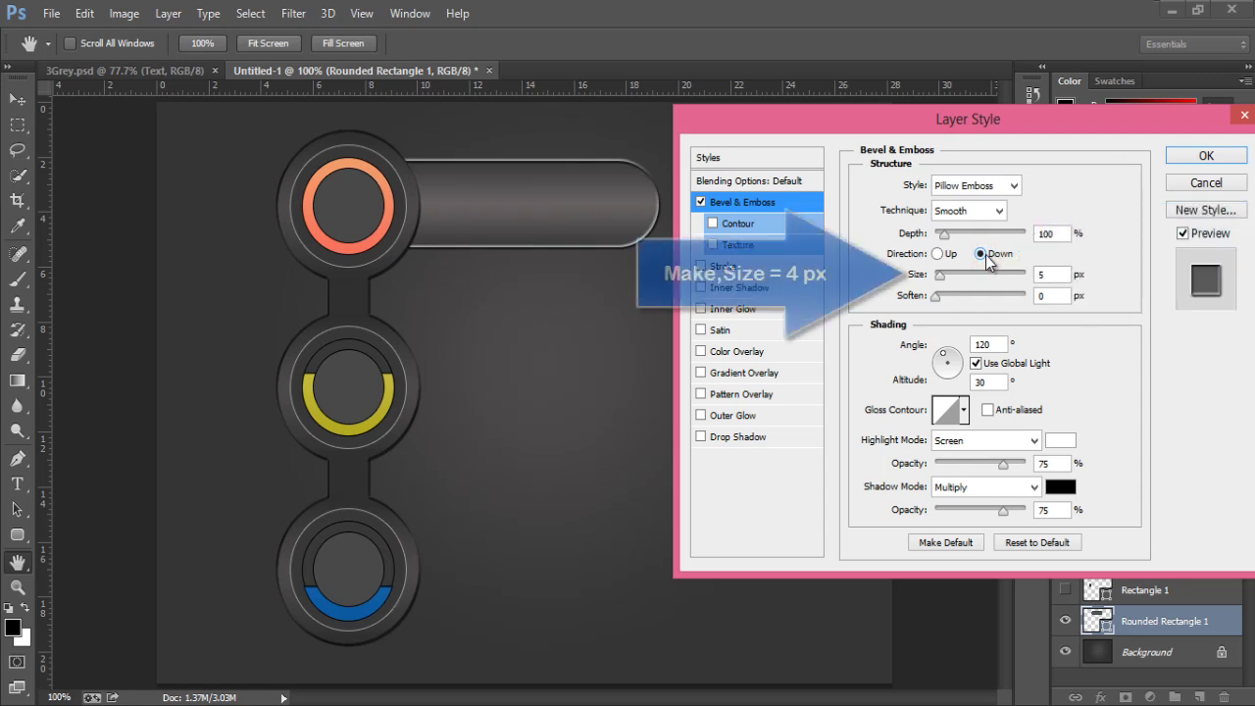
double_click(1043, 274)
type("4")
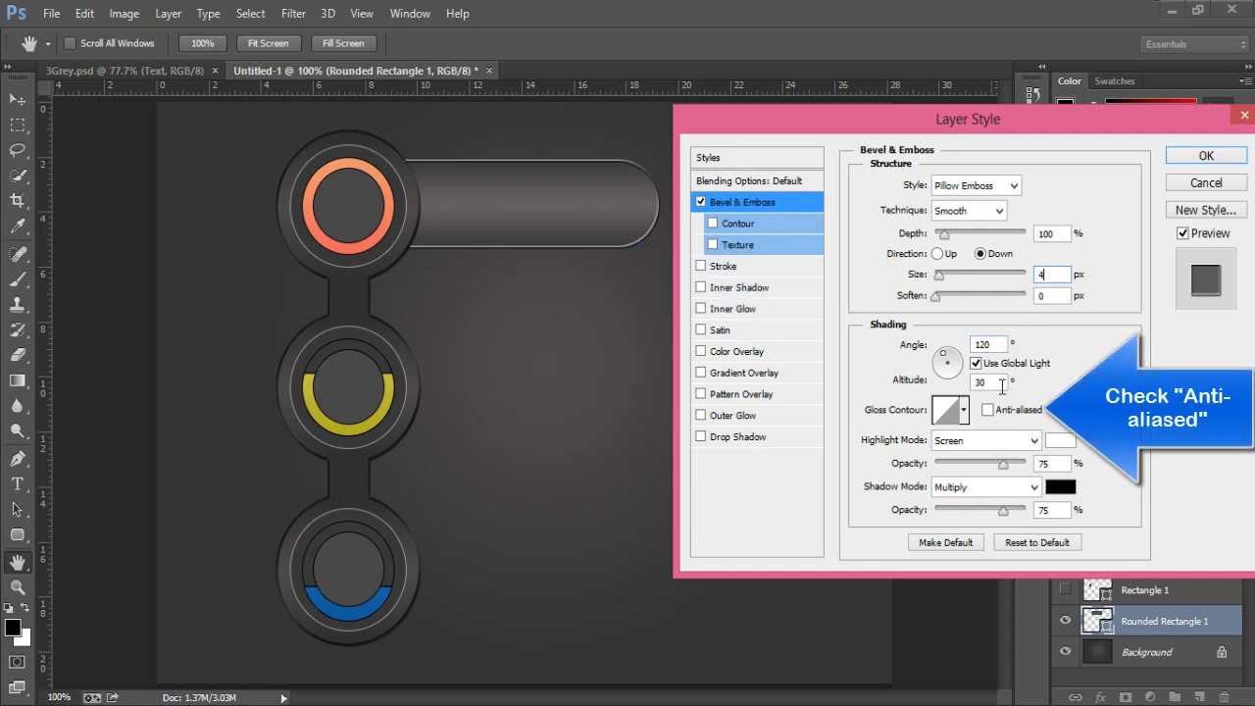
left_click(987, 412)
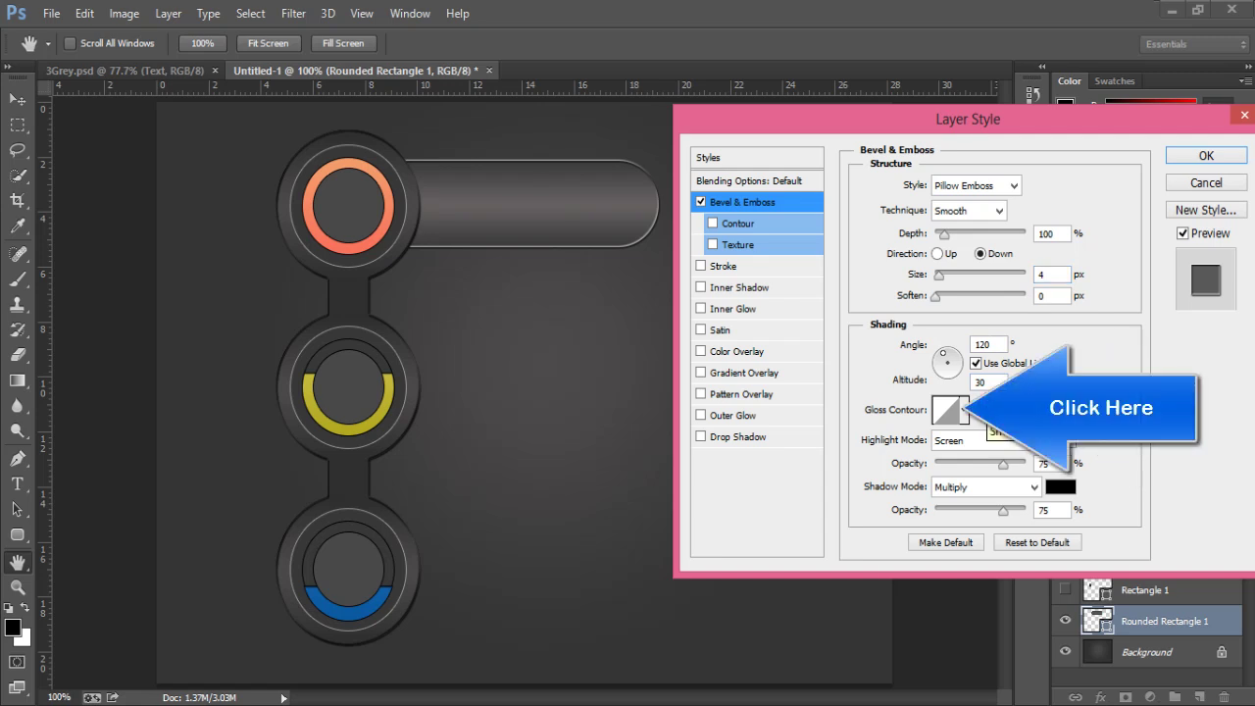
left_click(964, 412)
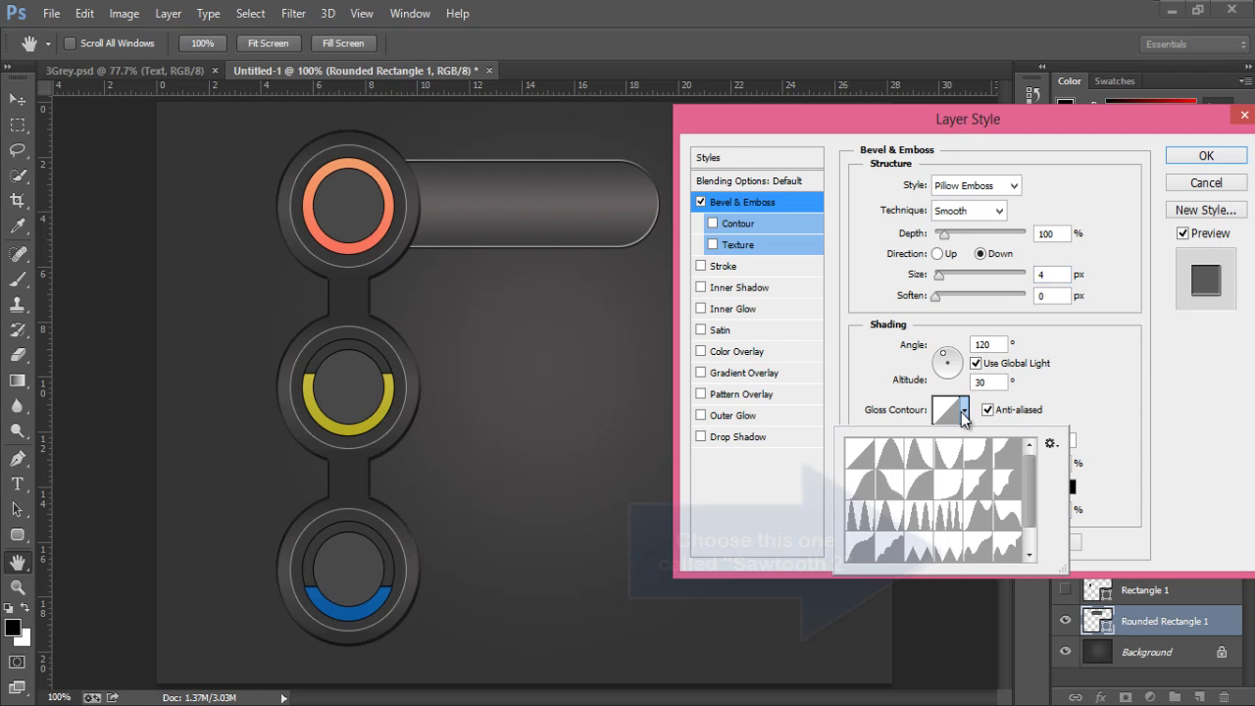
left_click(947, 551)
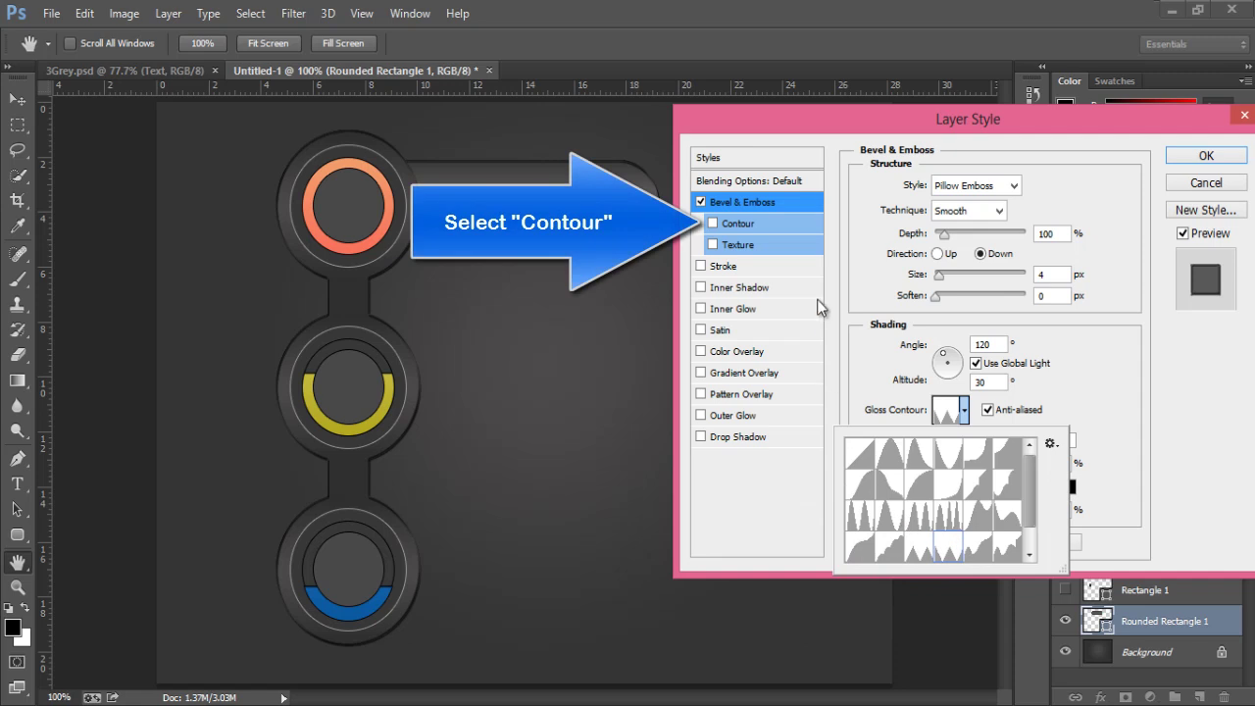
- Enable the bevel's Contour, anti-aliased, using the Rounded Slope preset
left_click(750, 224)
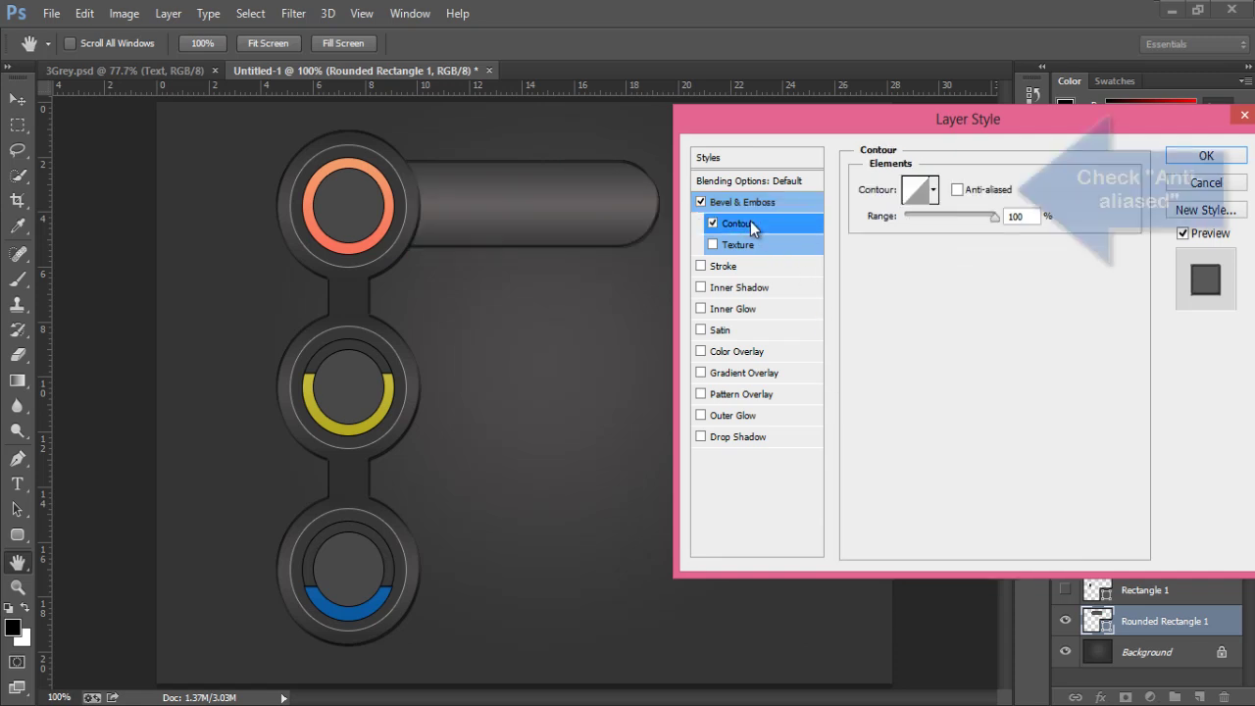
left_click(956, 191)
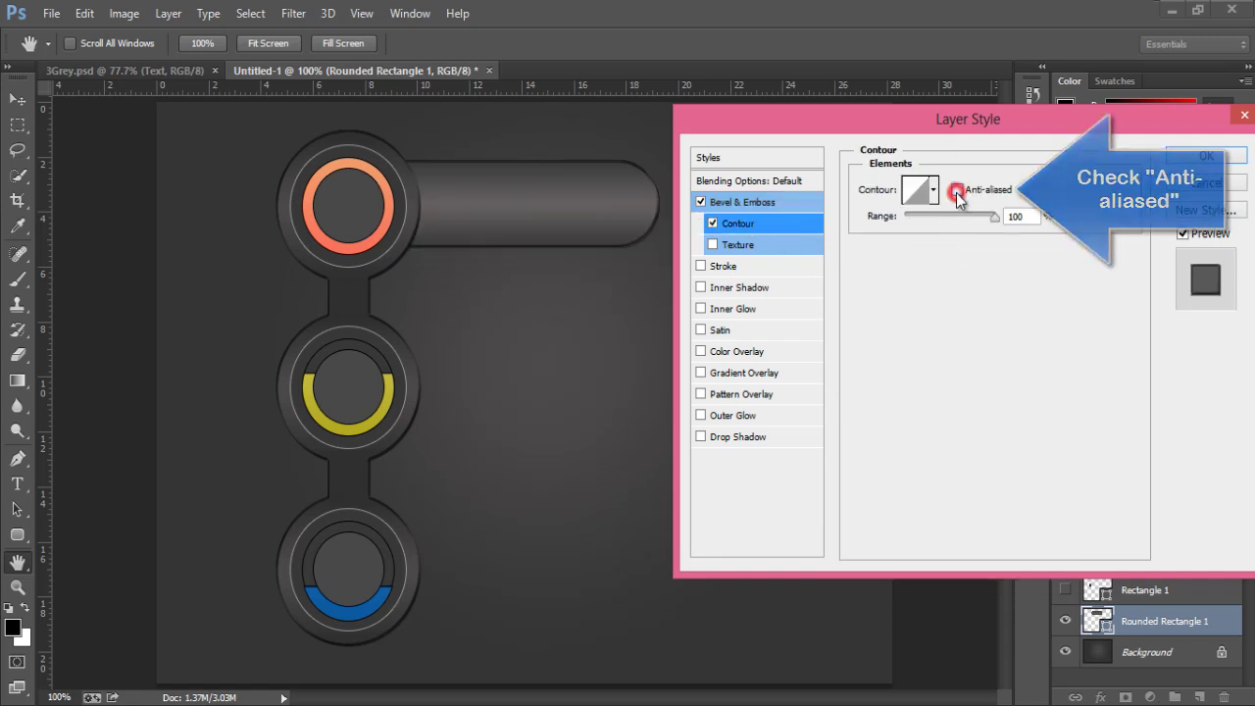
left_click(933, 193)
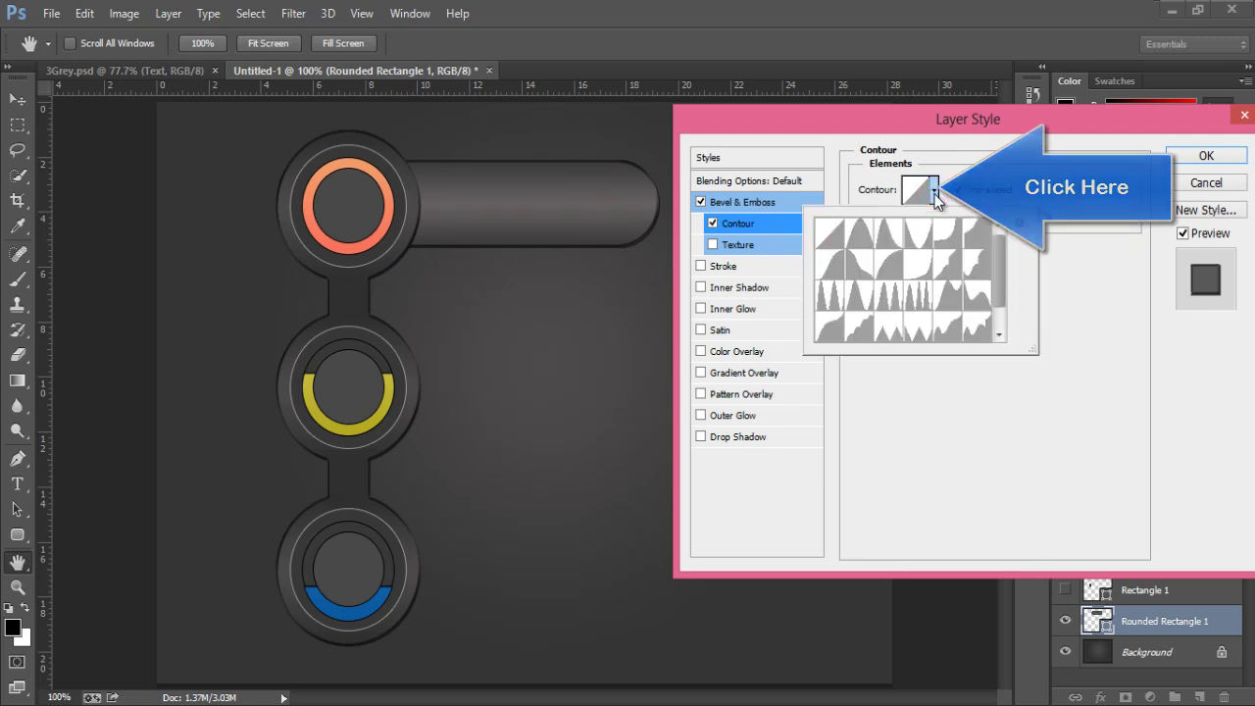
left_click(827, 331)
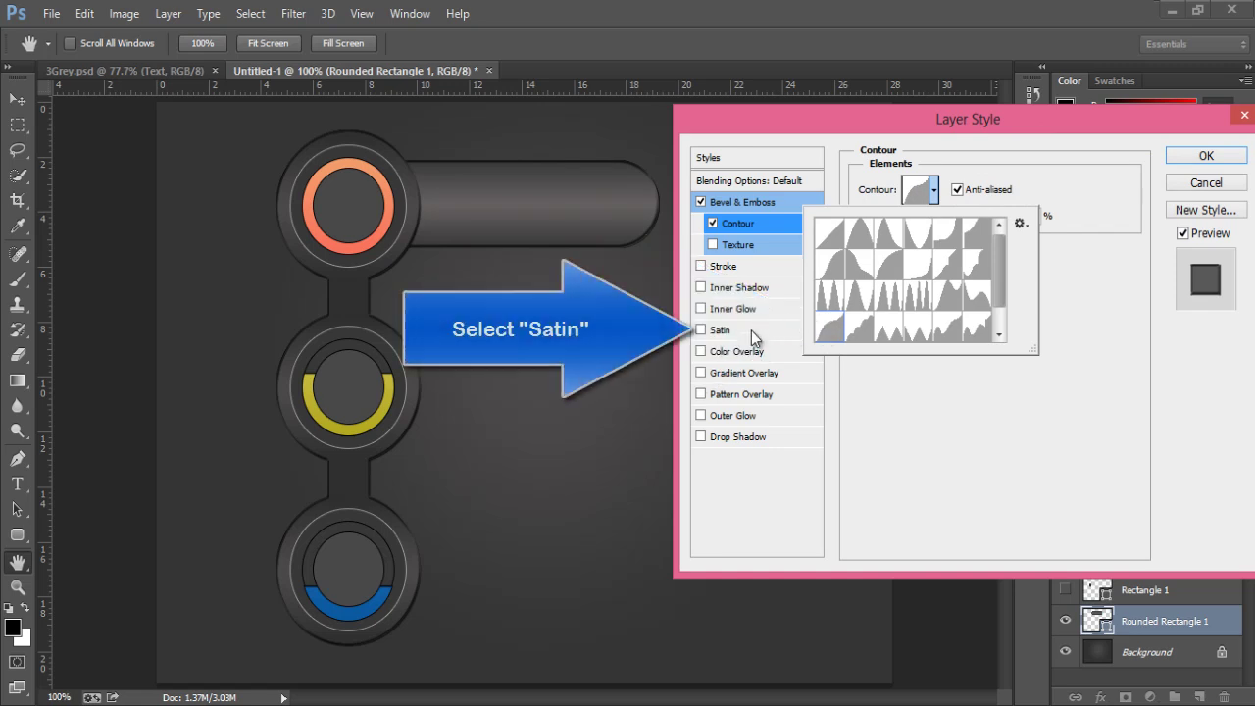
- Add a Satin effect with a 45° angle and 135 px distance
left_click(721, 332)
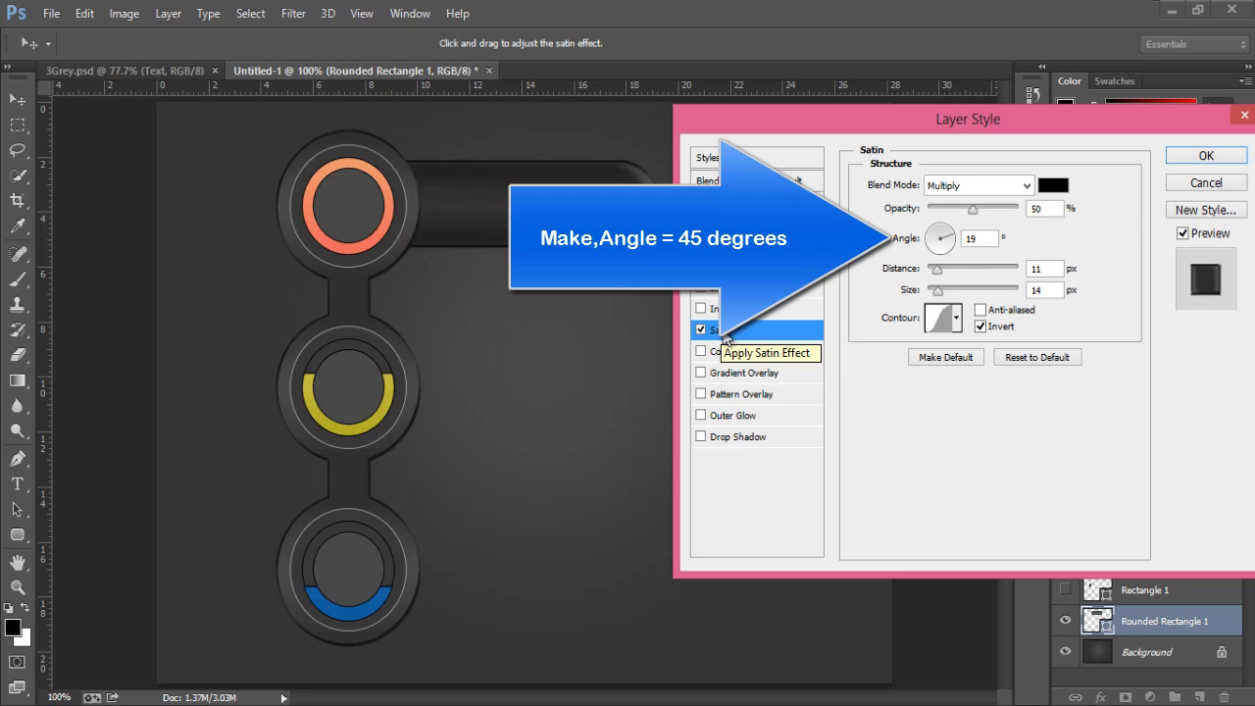
double_click(980, 238)
type("45")
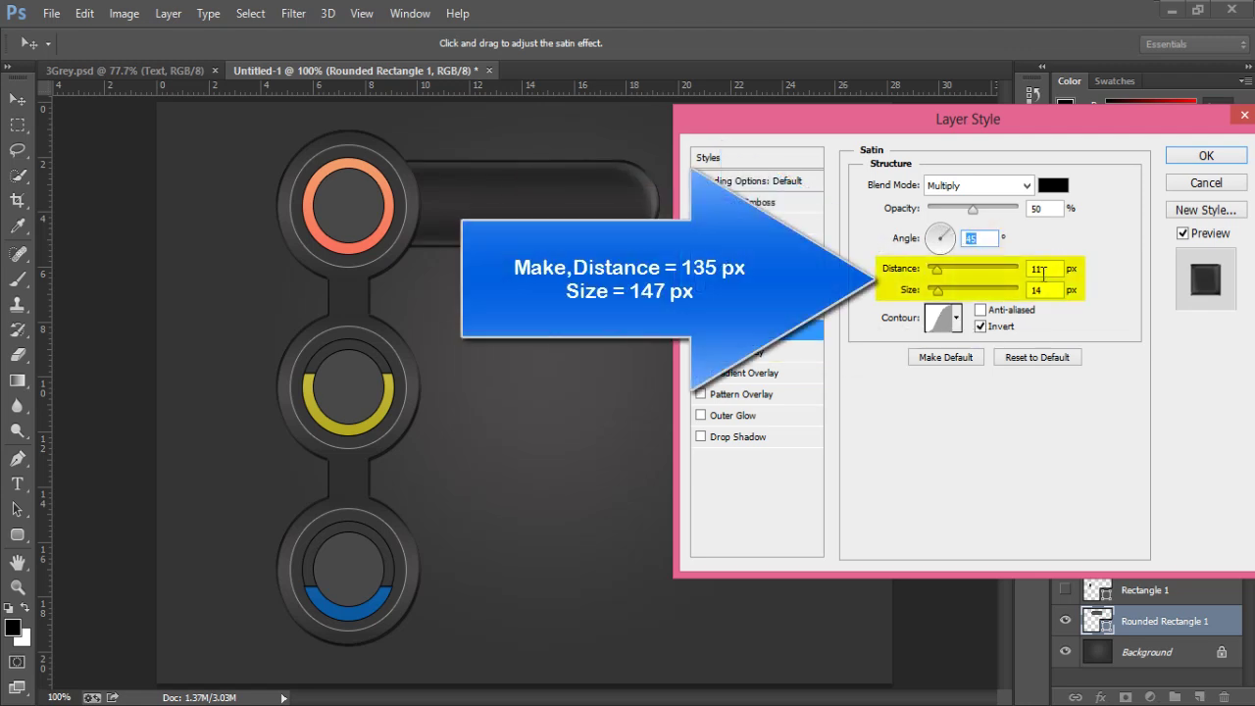
left_click(1042, 270)
left_click_drag(1042, 271, 1019, 275)
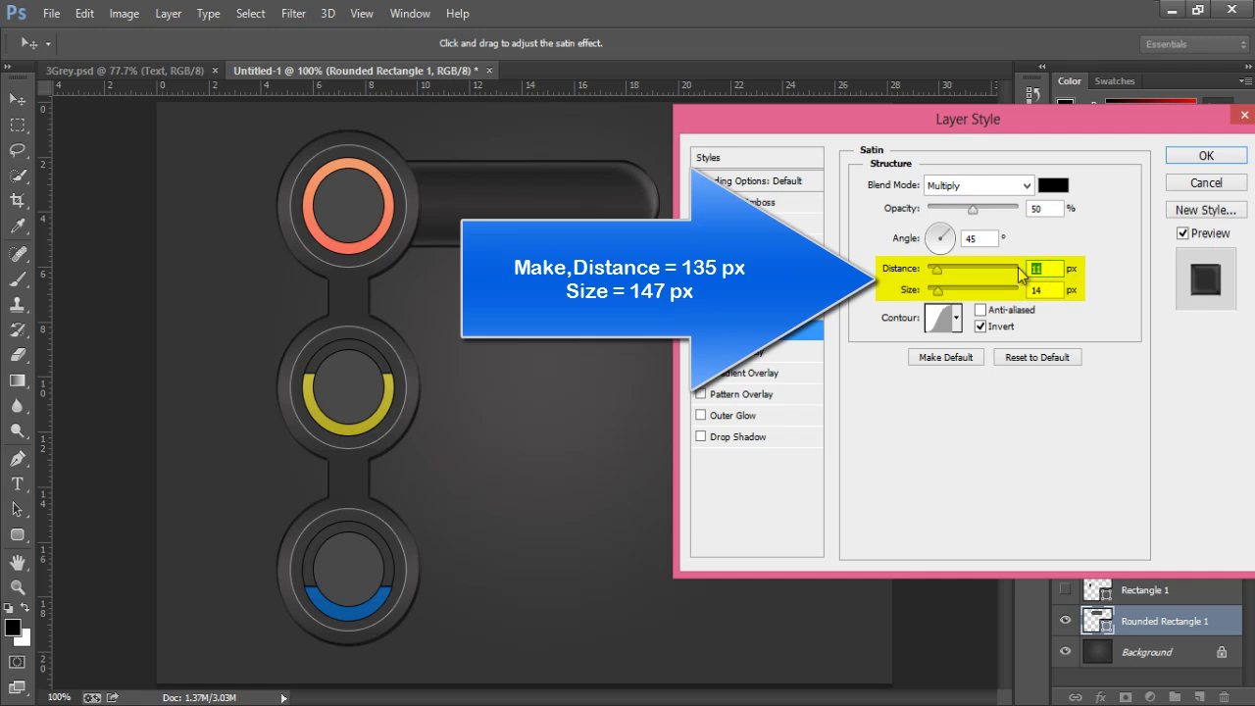
type("135")
- Set satin size to 147 px with an anti-aliased Cone - Inverted contour, and apply the style
left_click_drag(1057, 290, 942, 290)
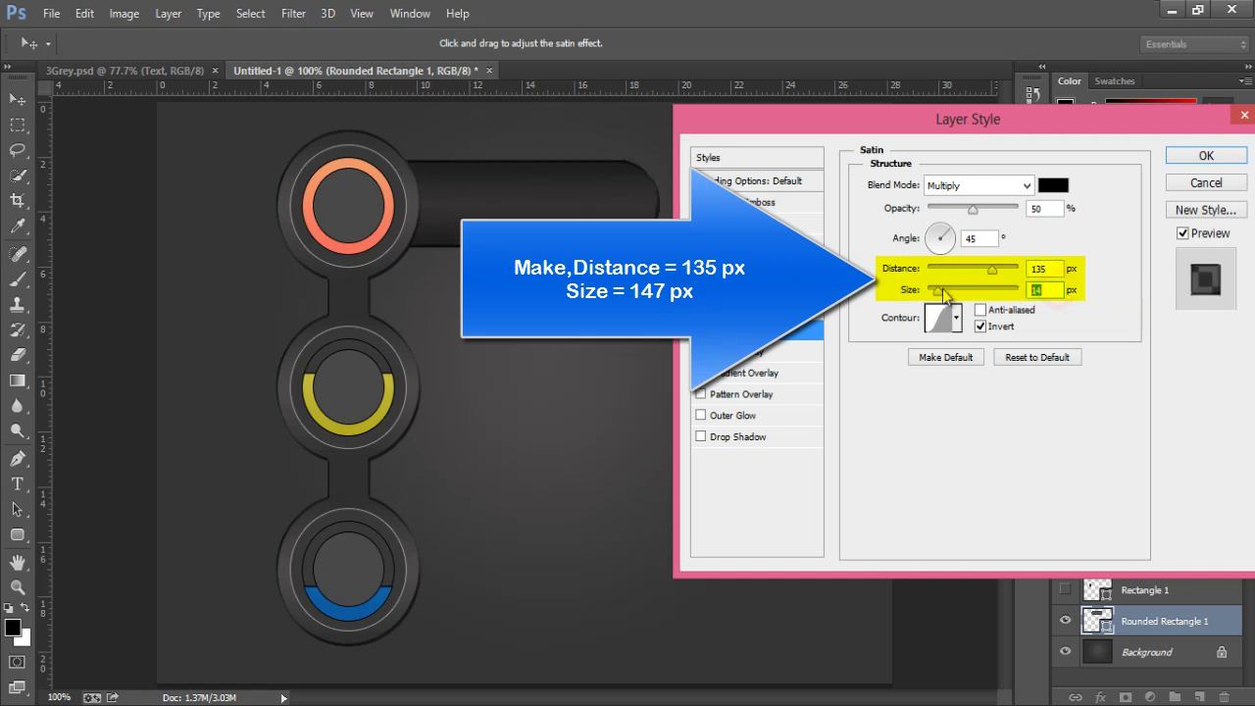
type("14")
type("7")
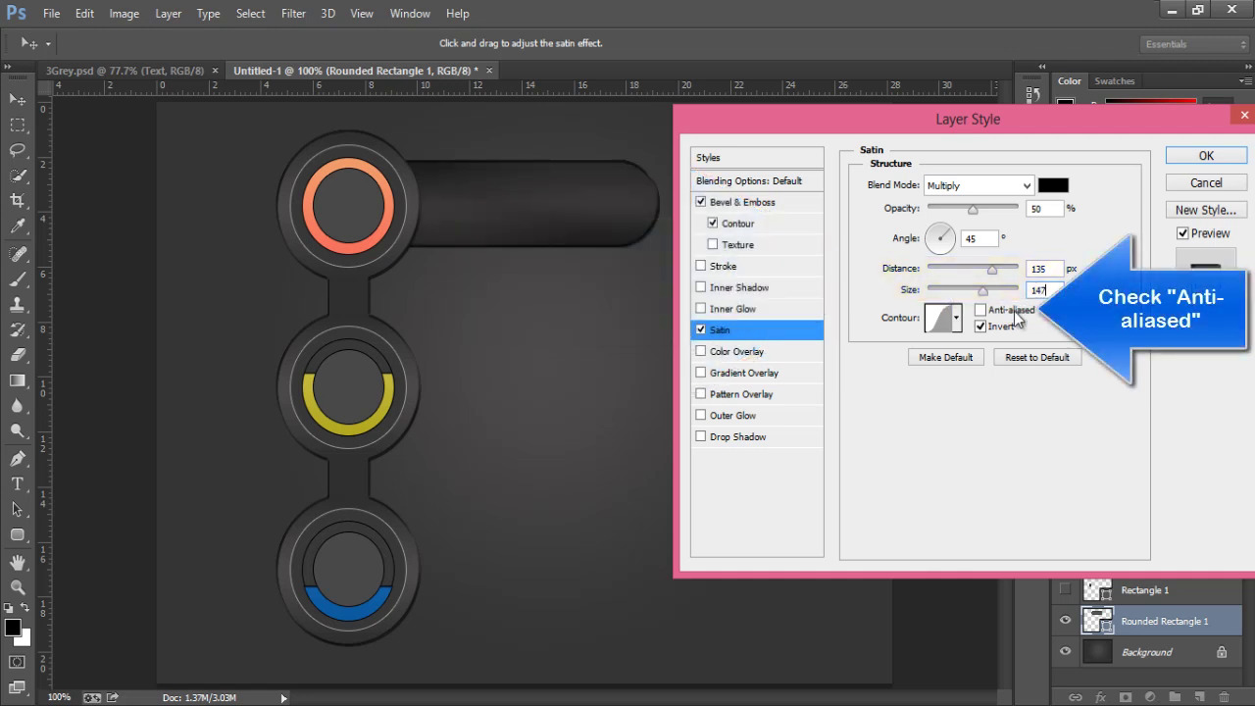
left_click(982, 311)
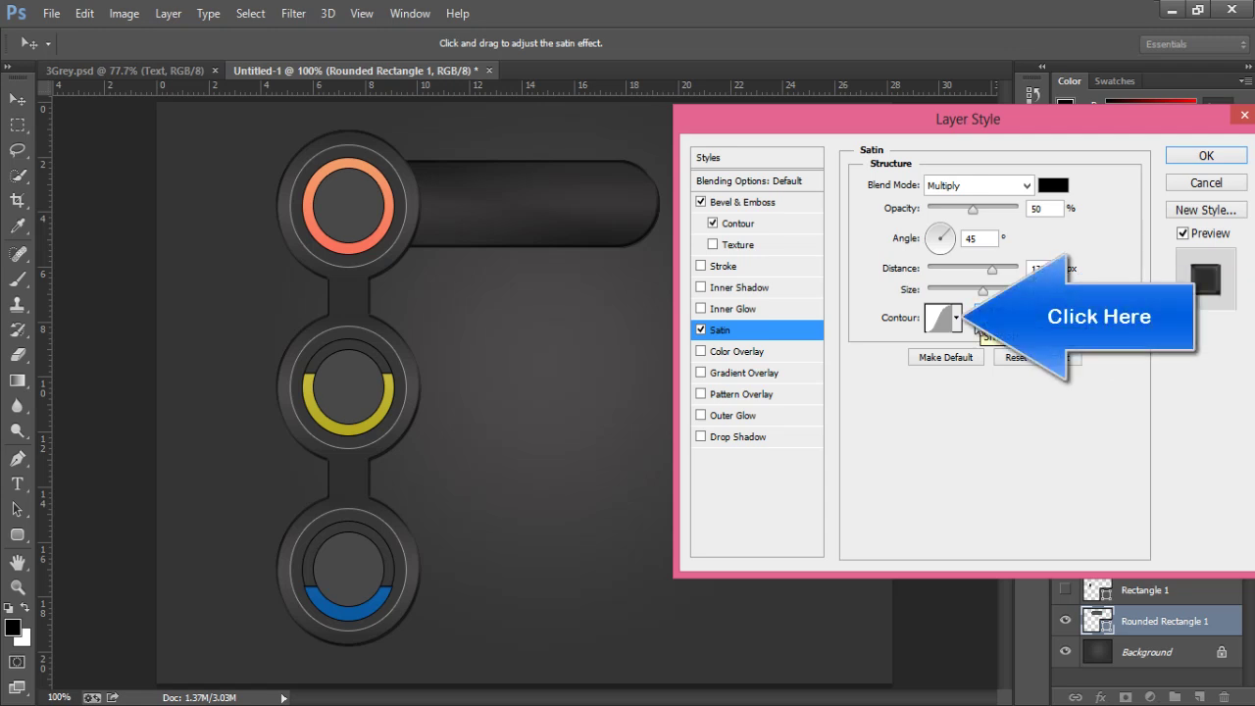
left_click(955, 318)
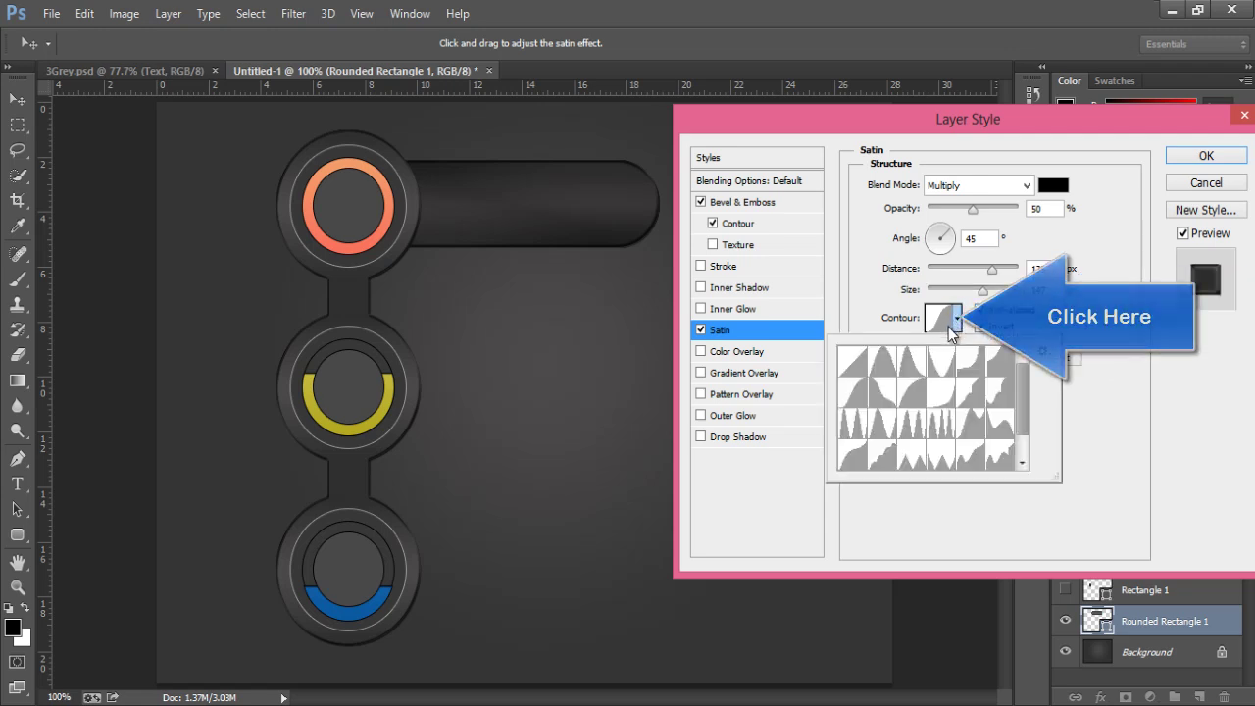
left_click(944, 369)
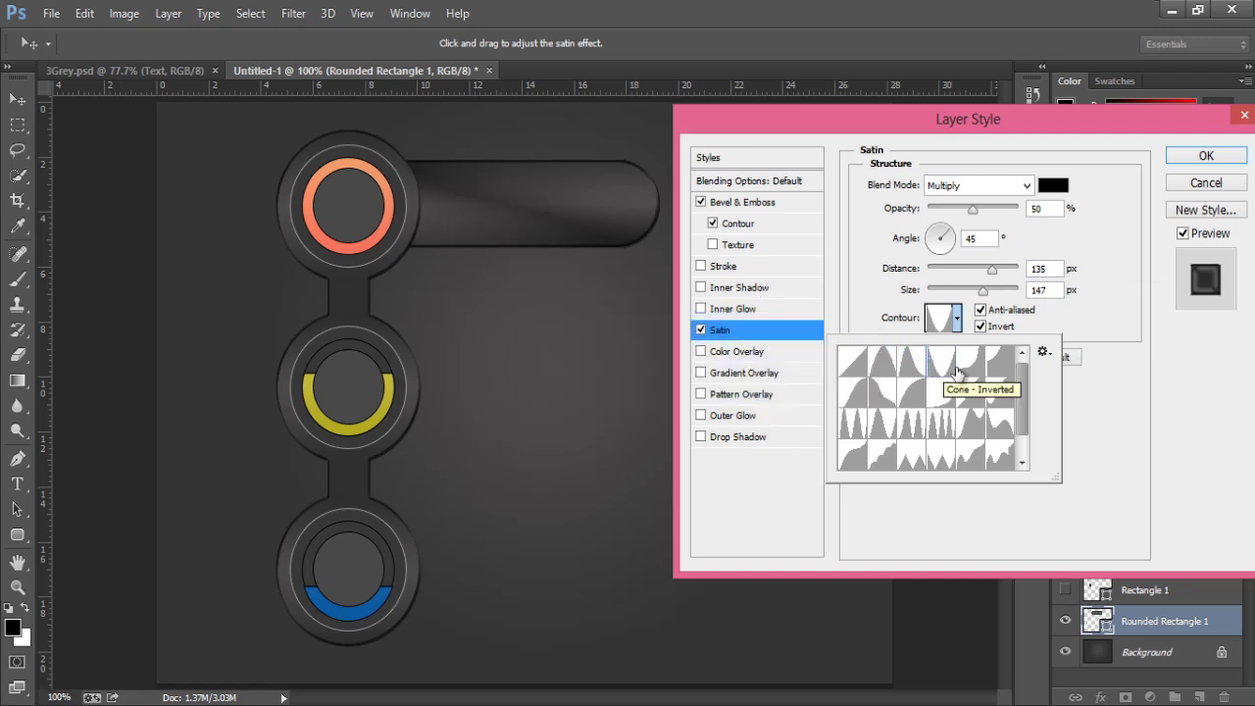
left_click(1206, 159)
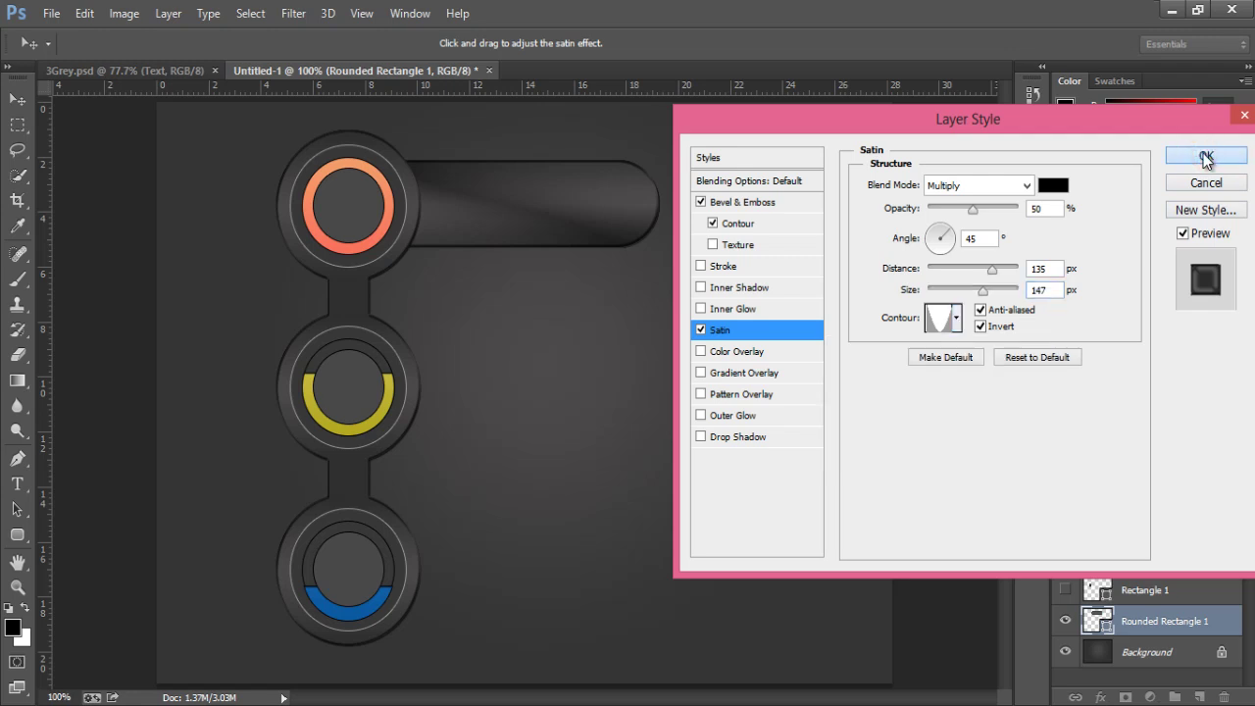
left_click(1205, 159)
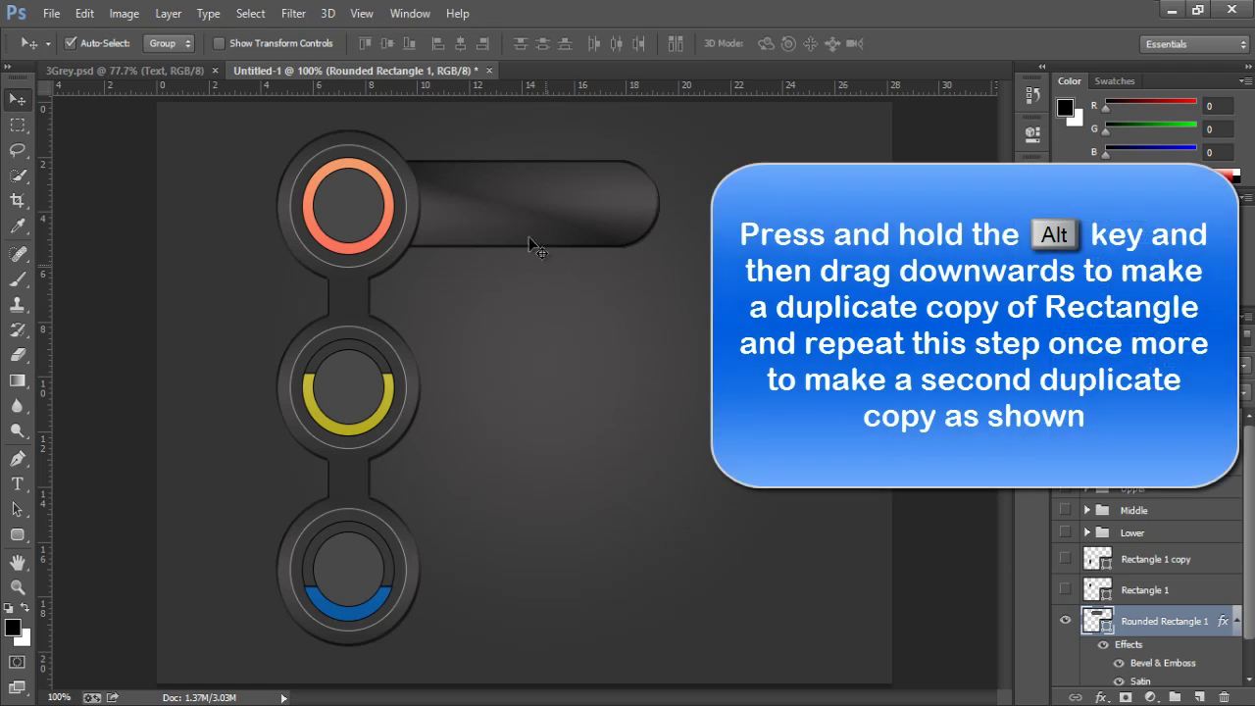
- Alt-drag two copies of the bar beside the yellow and blue rings, nudging the top bar up
left_click(510, 210)
mouse_move(515, 238)
left_mouse_down()
mouse_move(538, 410)
mouse_move(534, 580)
left_mouse_up()
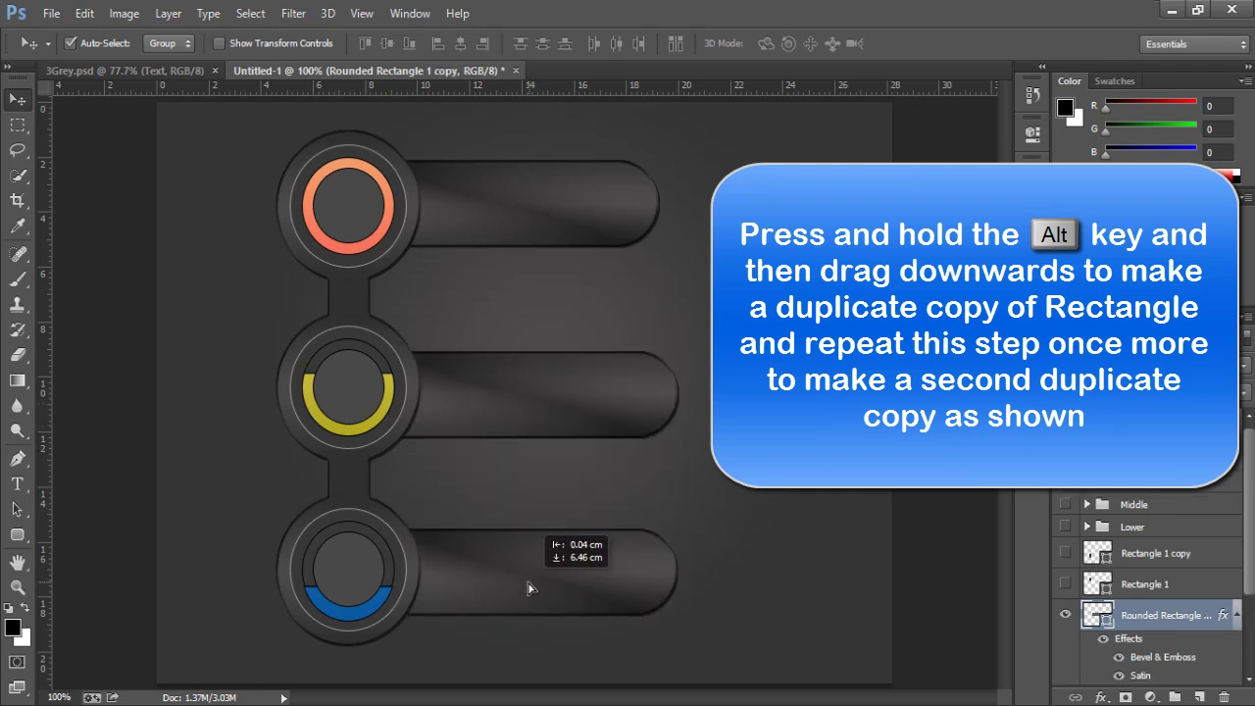
left_click_drag(532, 580, 533, 590)
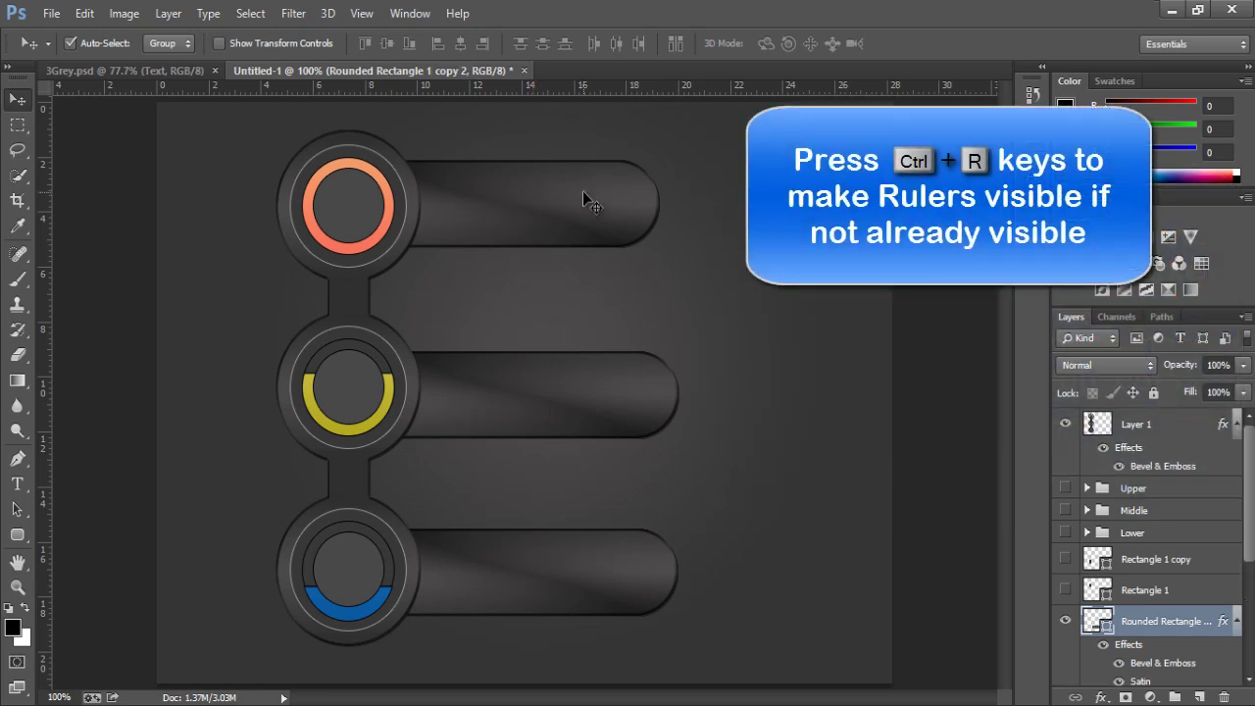
left_click_drag(521, 202, 520, 199)
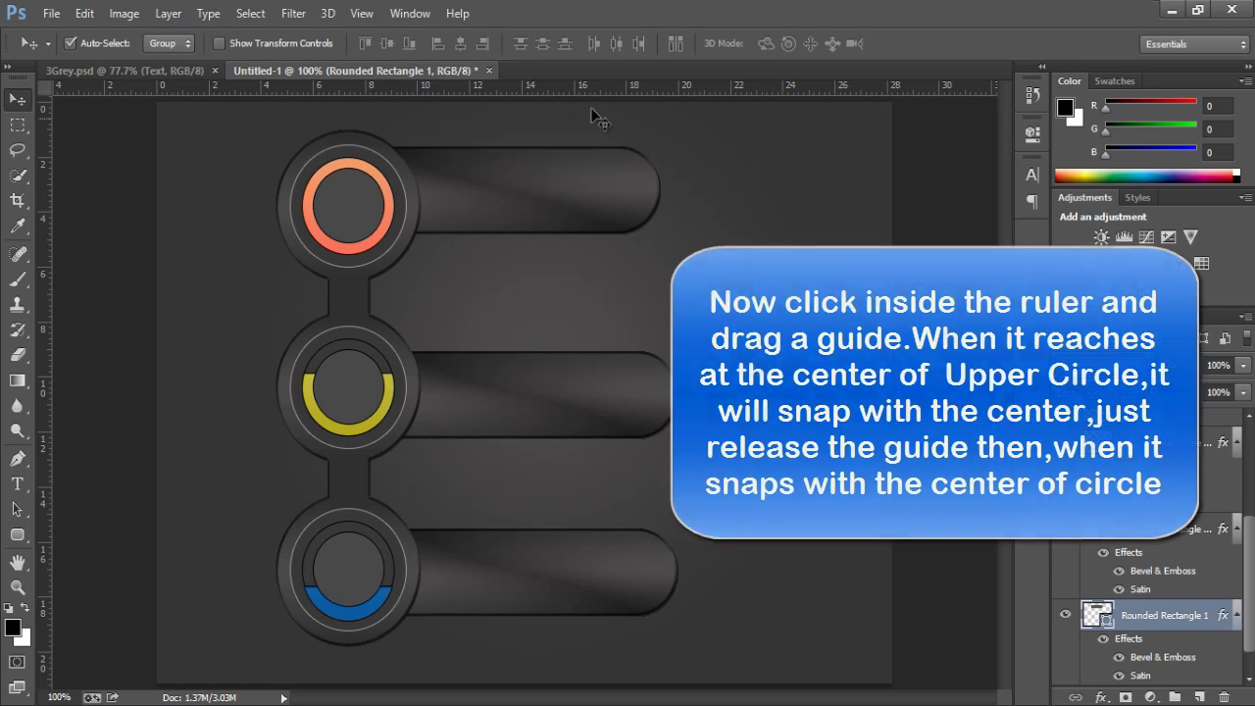
- Centre the top and middle side-arm bars on their rings using a horizontal guide
left_click(601, 87)
mouse_move(601, 87)
left_mouse_down()
mouse_move(565, 206)
mouse_move(577, 247)
left_mouse_up()
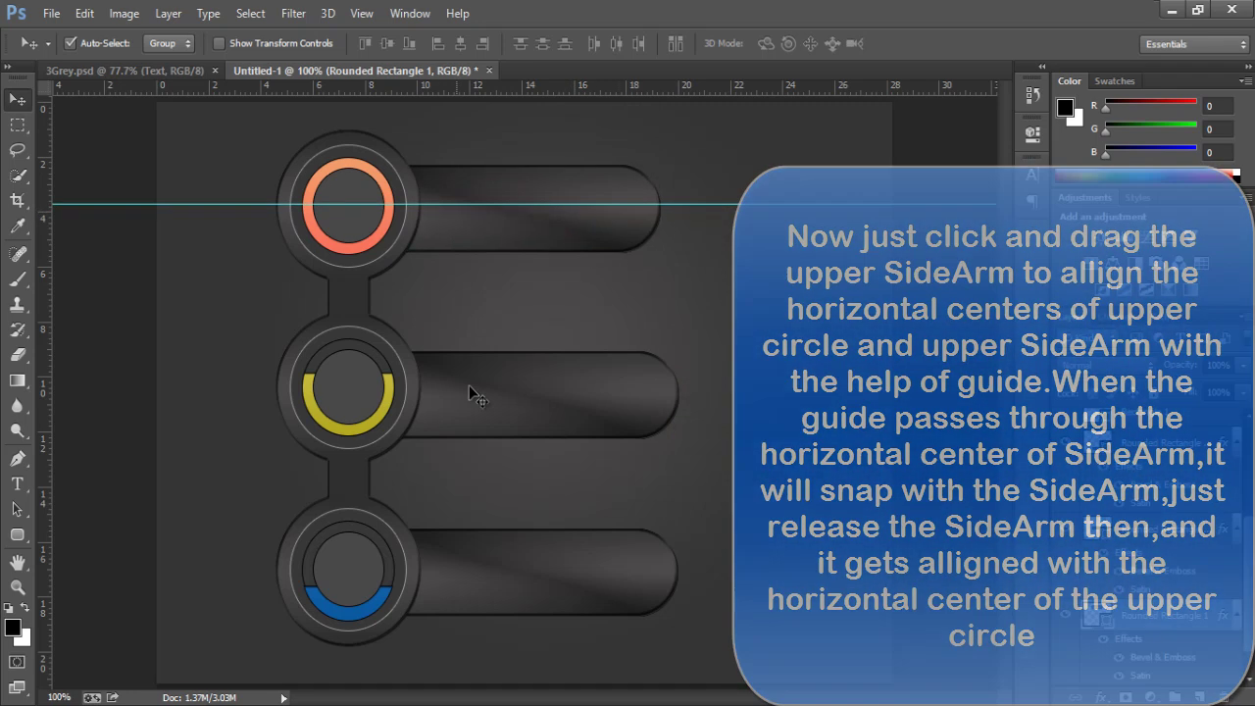
left_click_drag(478, 394, 482, 375)
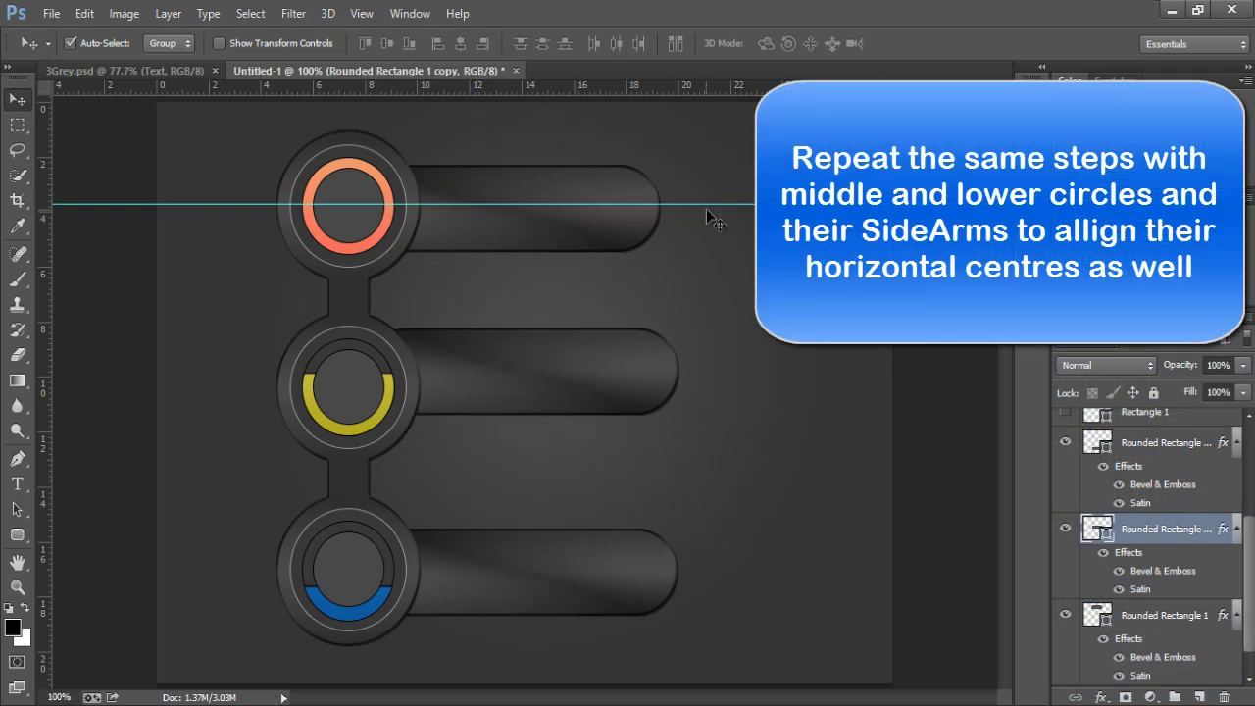
left_click_drag(716, 204, 724, 380)
left_click_drag(628, 402, 625, 414)
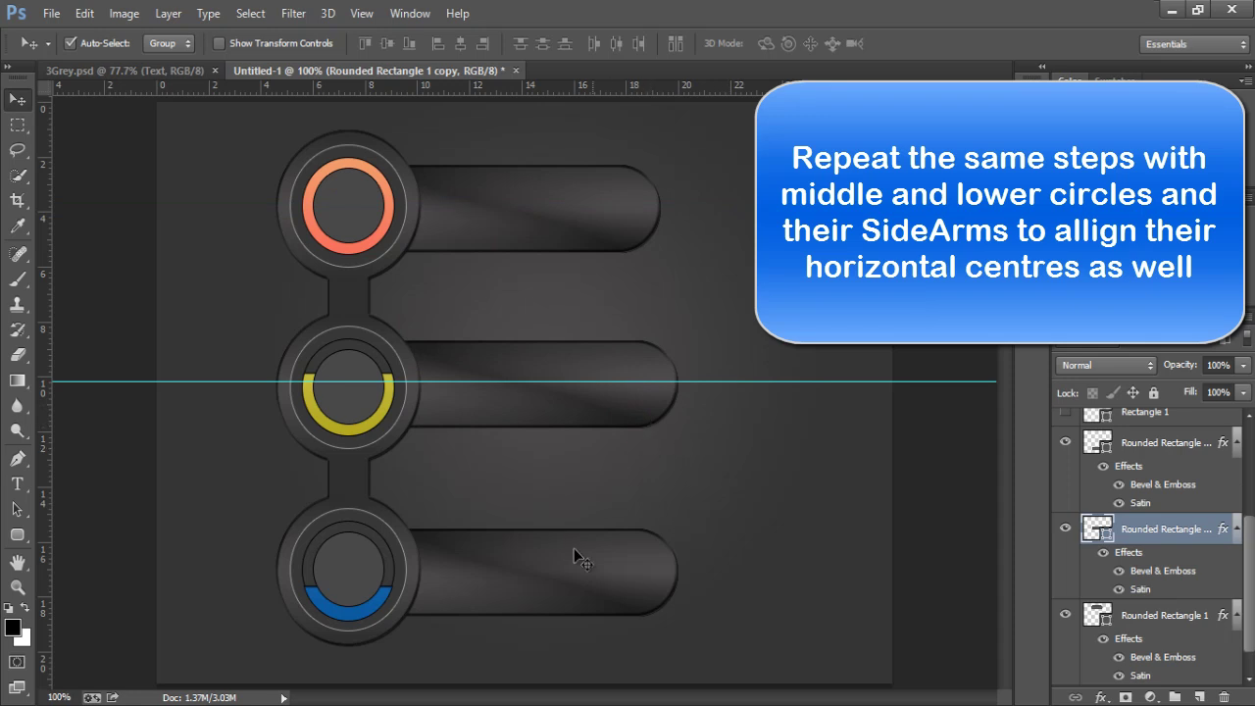
- Centre the bottom bar on the blue ring's guide, then drag the guide away
left_click_drag(556, 569, 556, 550)
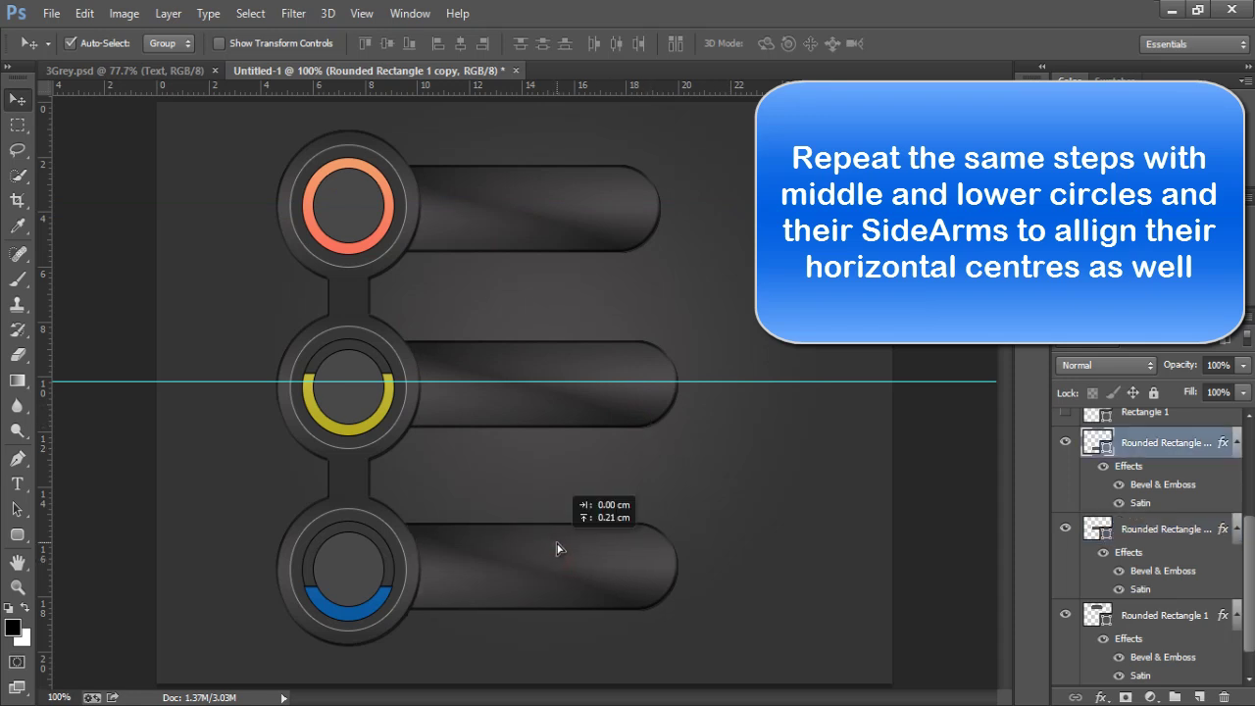
left_click_drag(714, 383, 726, 568)
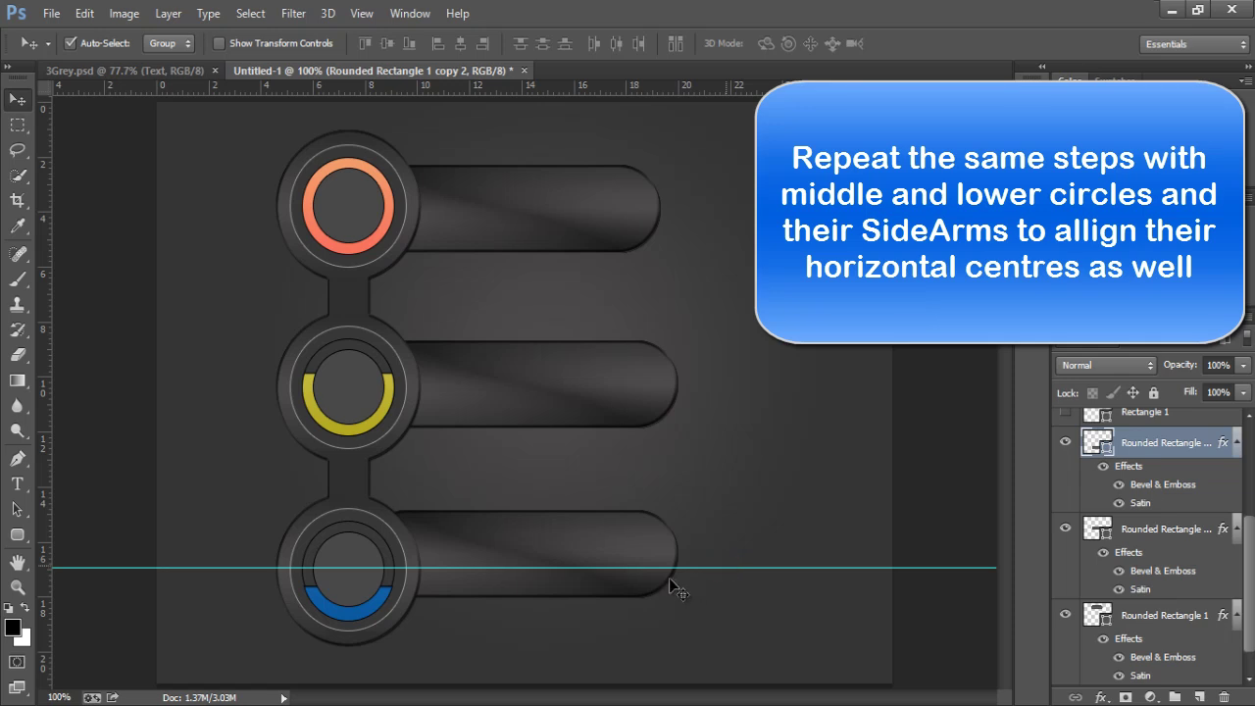
left_click_drag(610, 533, 609, 556)
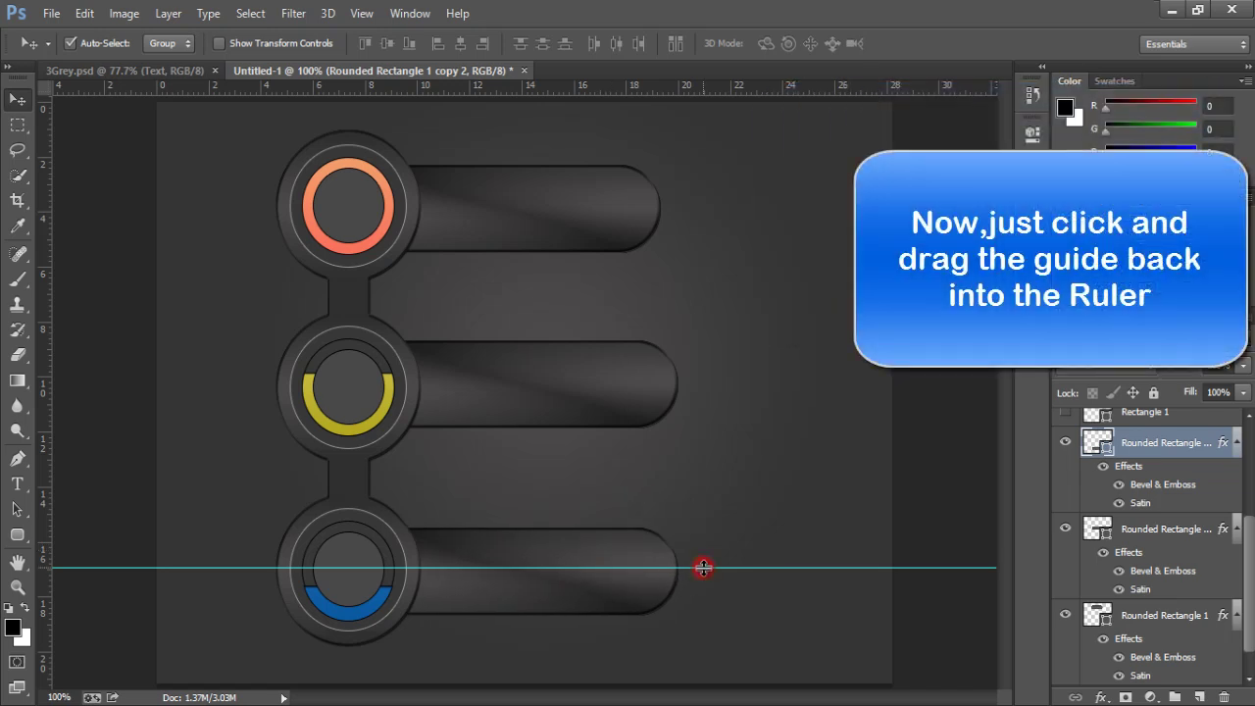
left_click_drag(704, 563, 717, 6)
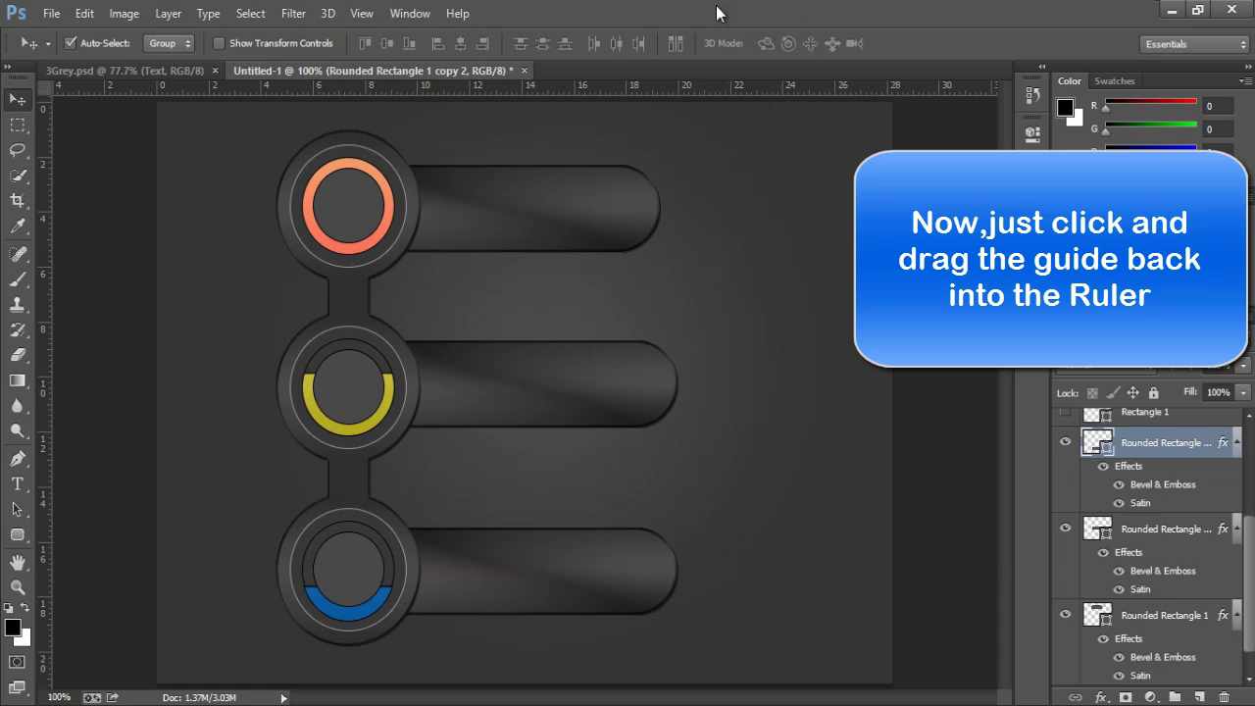
- Hide the rulers, align the three bars' vertical centres, and shift them left together
key("ctrl+r")
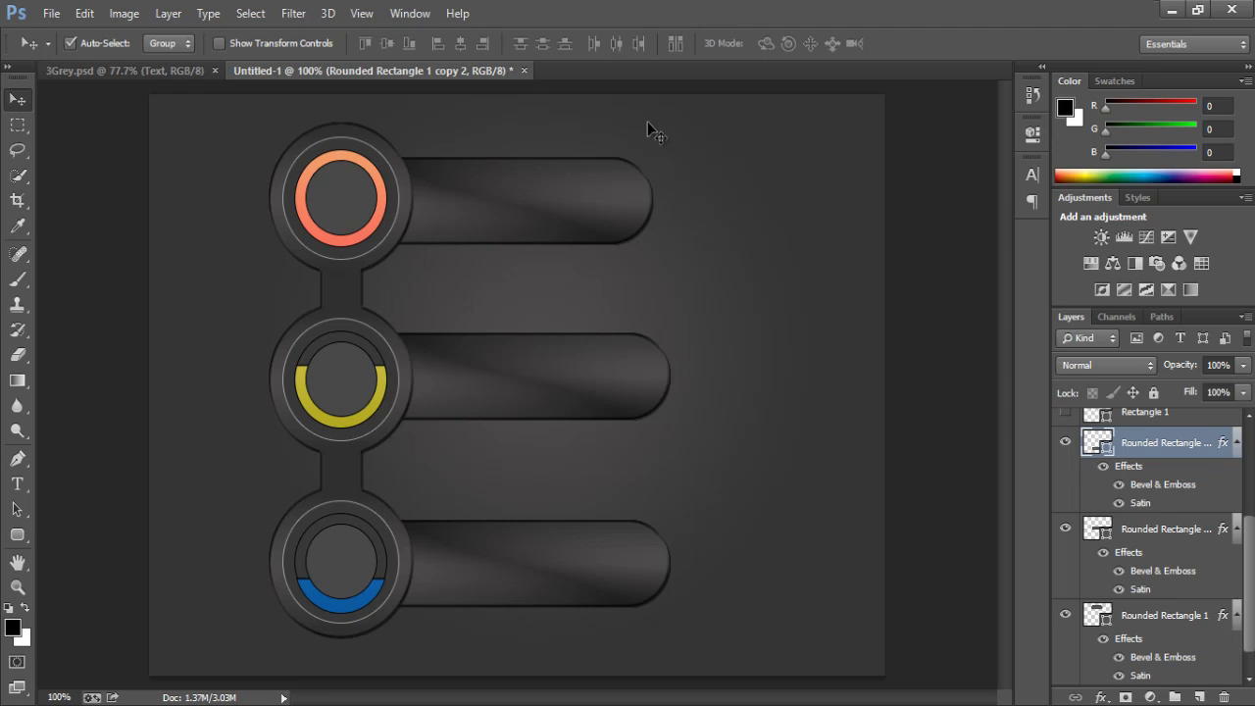
mouse_move(645, 121)
left_mouse_down()
mouse_move(583, 430)
mouse_move(584, 622)
left_mouse_up()
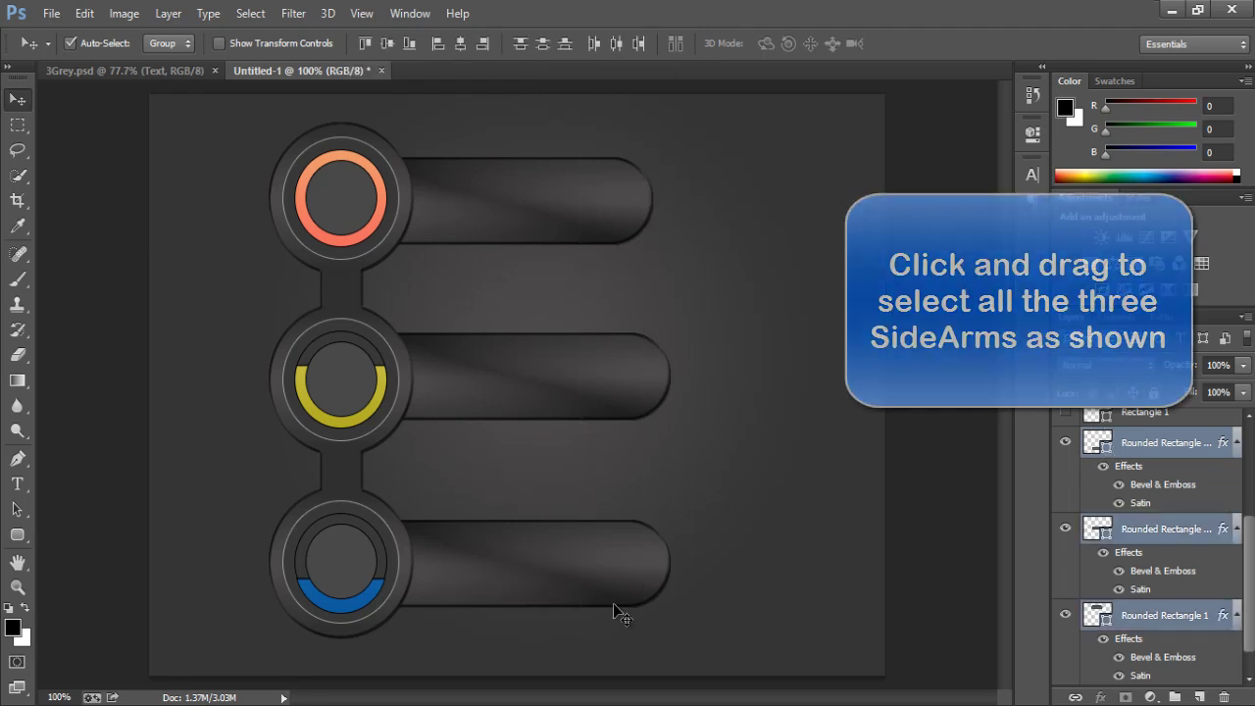
left_click(460, 47)
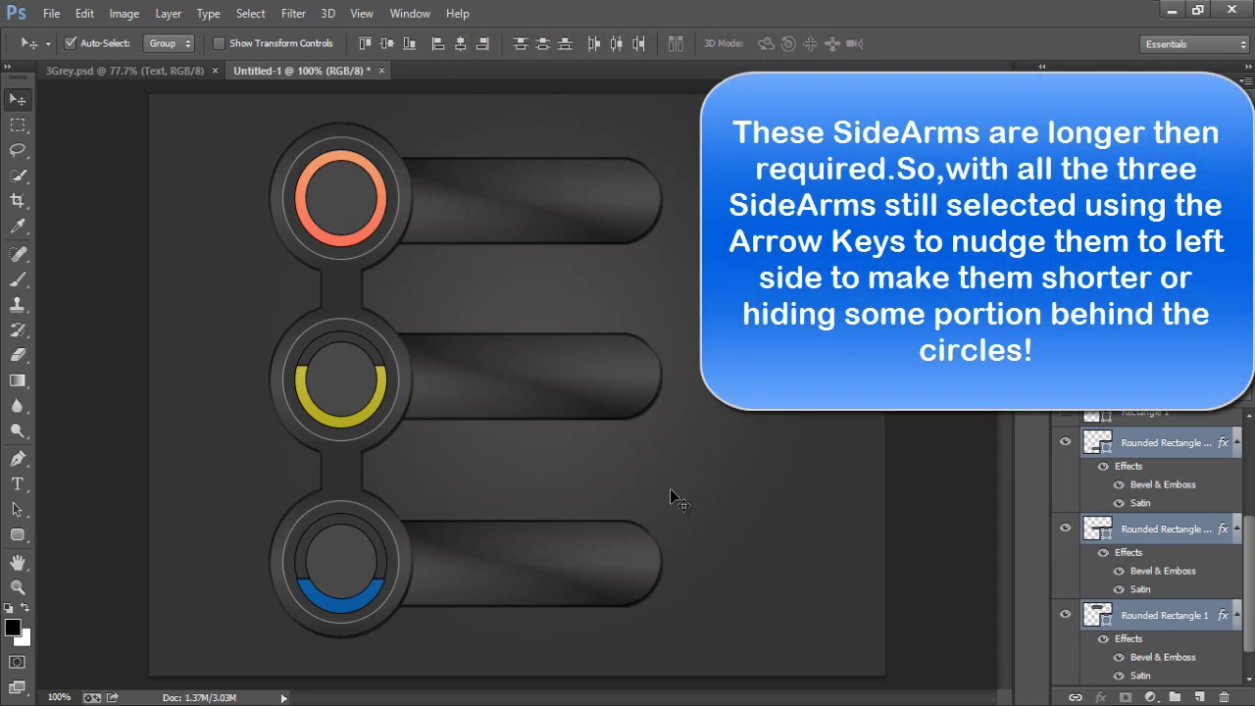
key("shift+Left")
key("shift+Left")
key("shift+Left")
key("shift+Left")
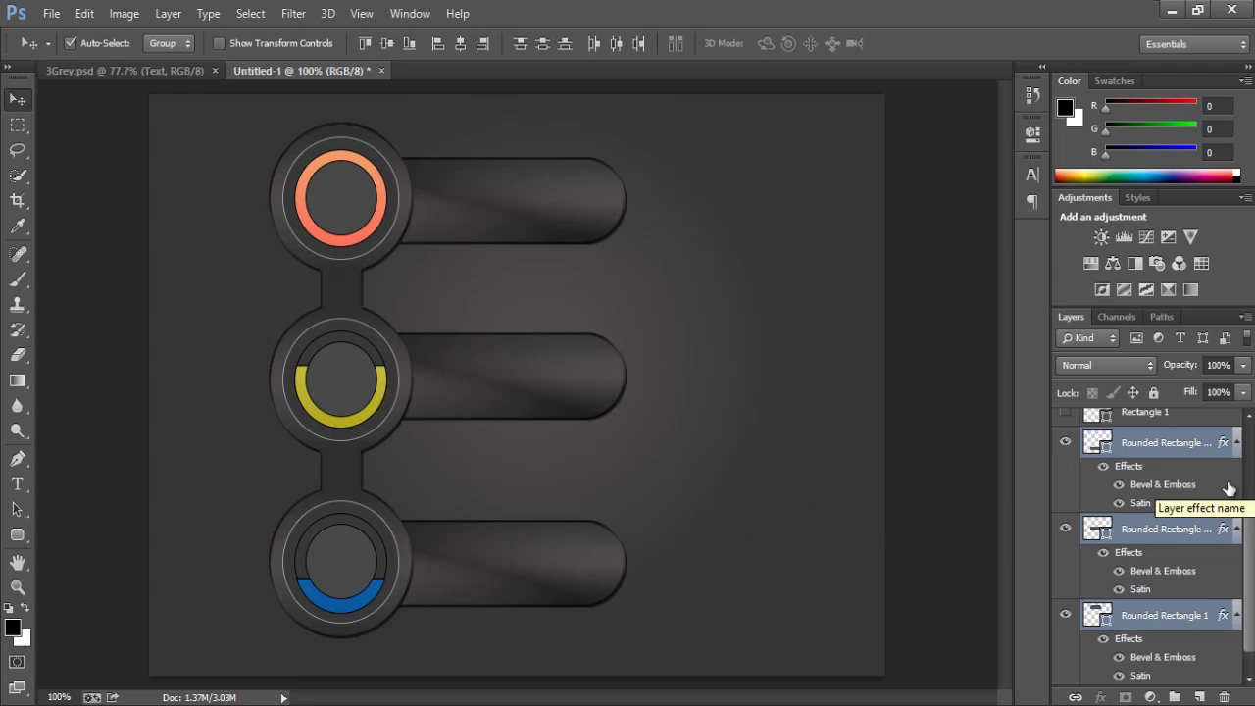
left_click(1216, 449)
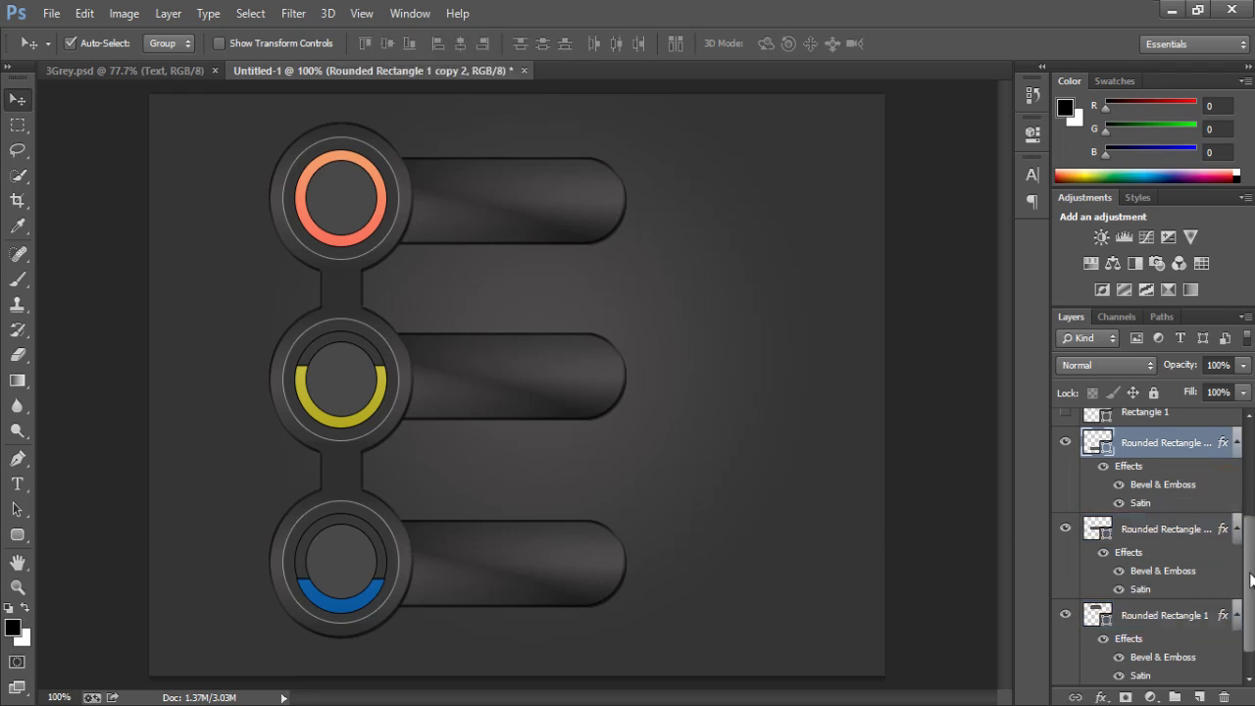
- Group Rectangle 1 through Rounded Rectangle 1 as 'Assets', then view the 3Grey.psd document
left_click_drag(1249, 572, 1247, 534)
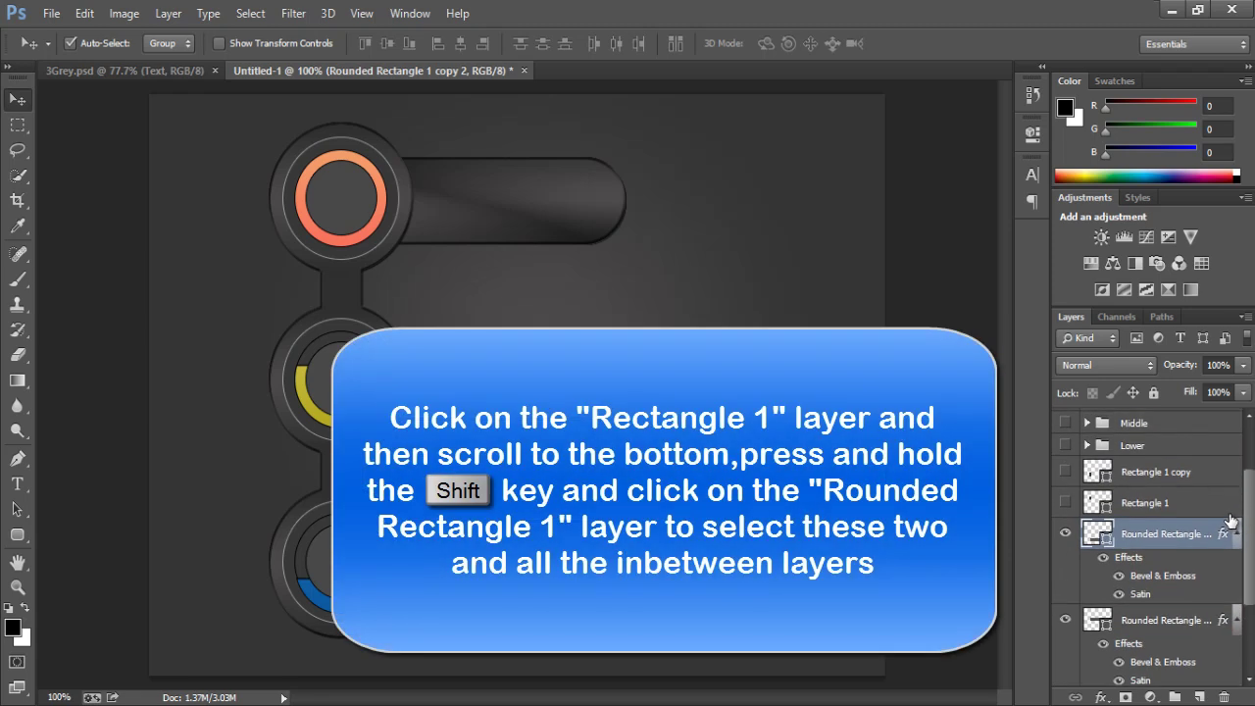
left_click(1182, 473)
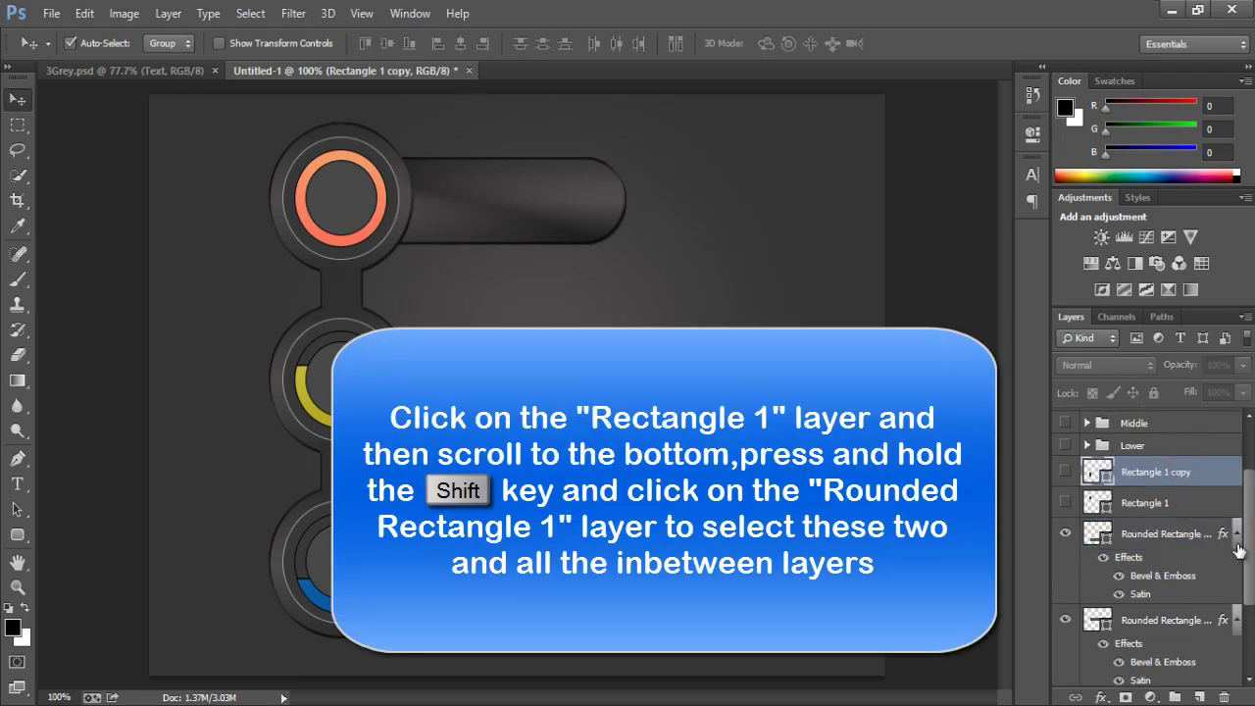
left_click_drag(1251, 539, 1249, 605)
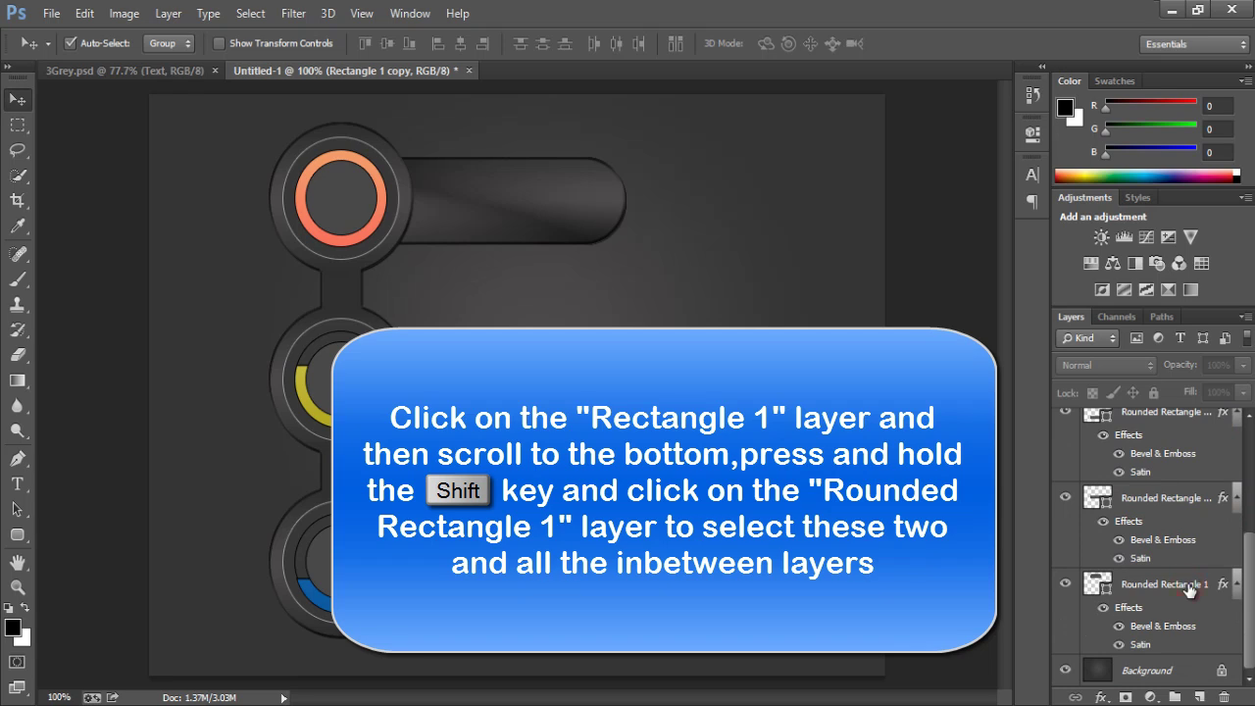
left_click(1189, 588, "shift")
key("ctrl+g")
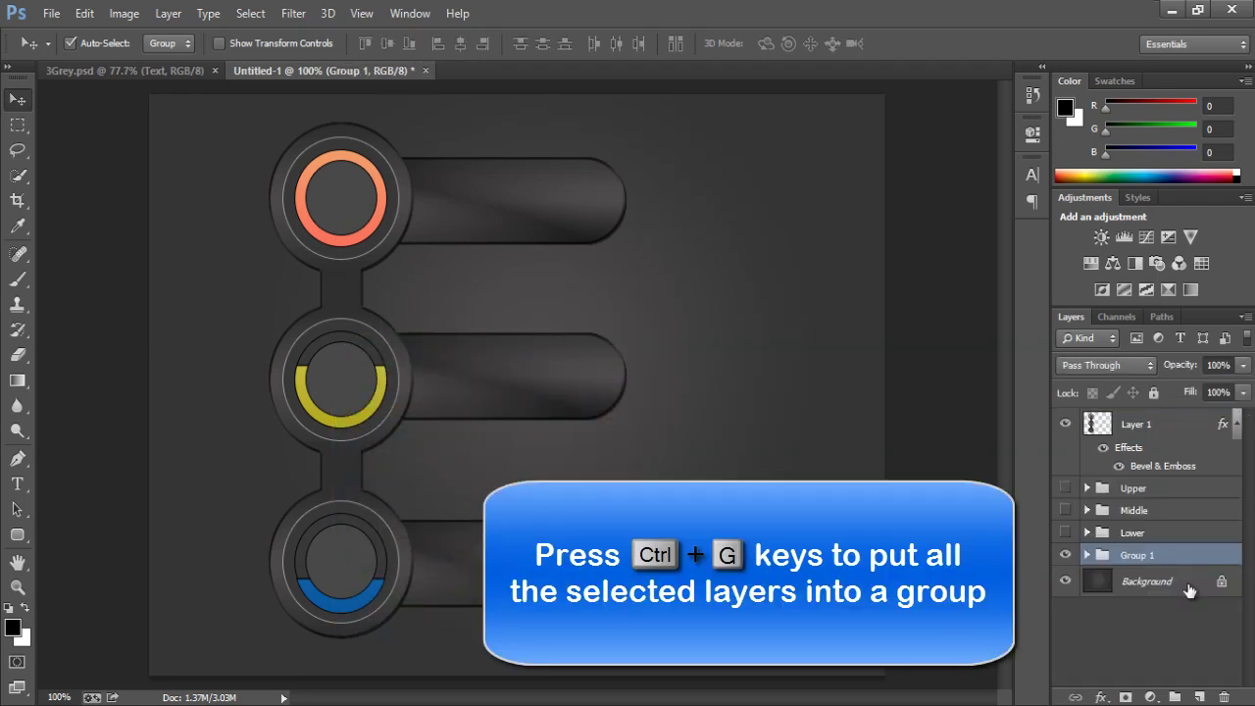
double_click(1137, 555)
type("Assets")
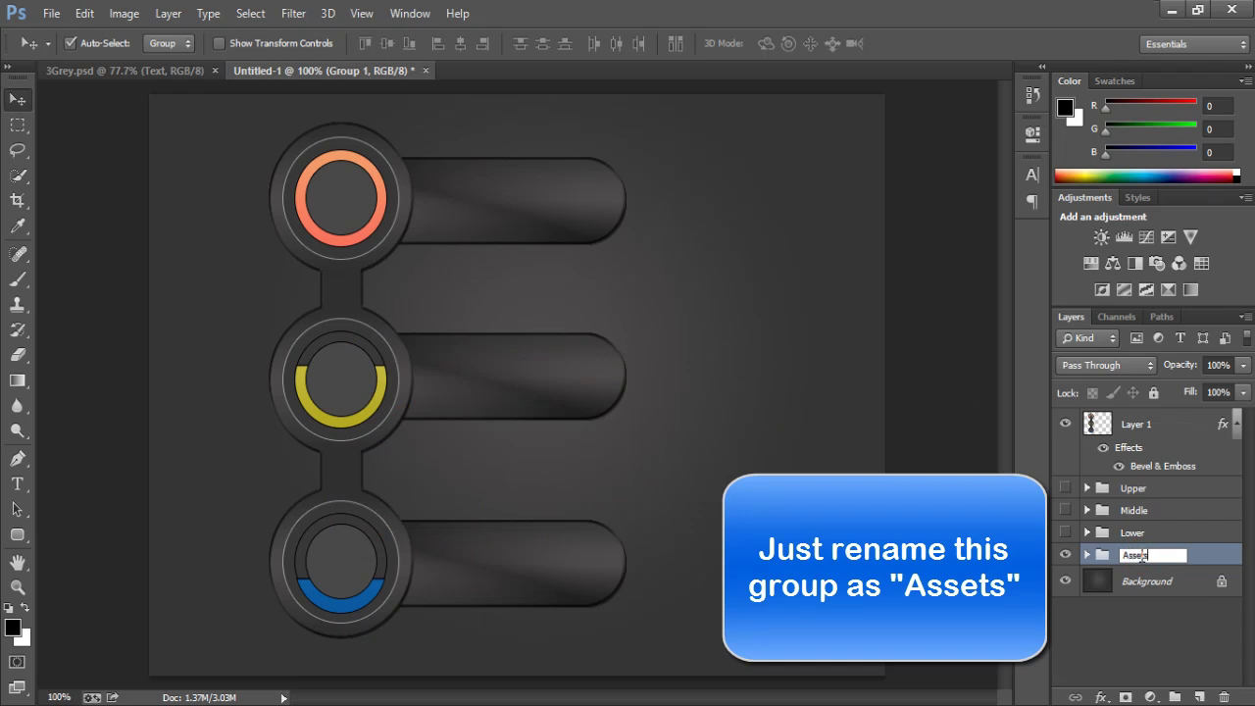
key("Return")
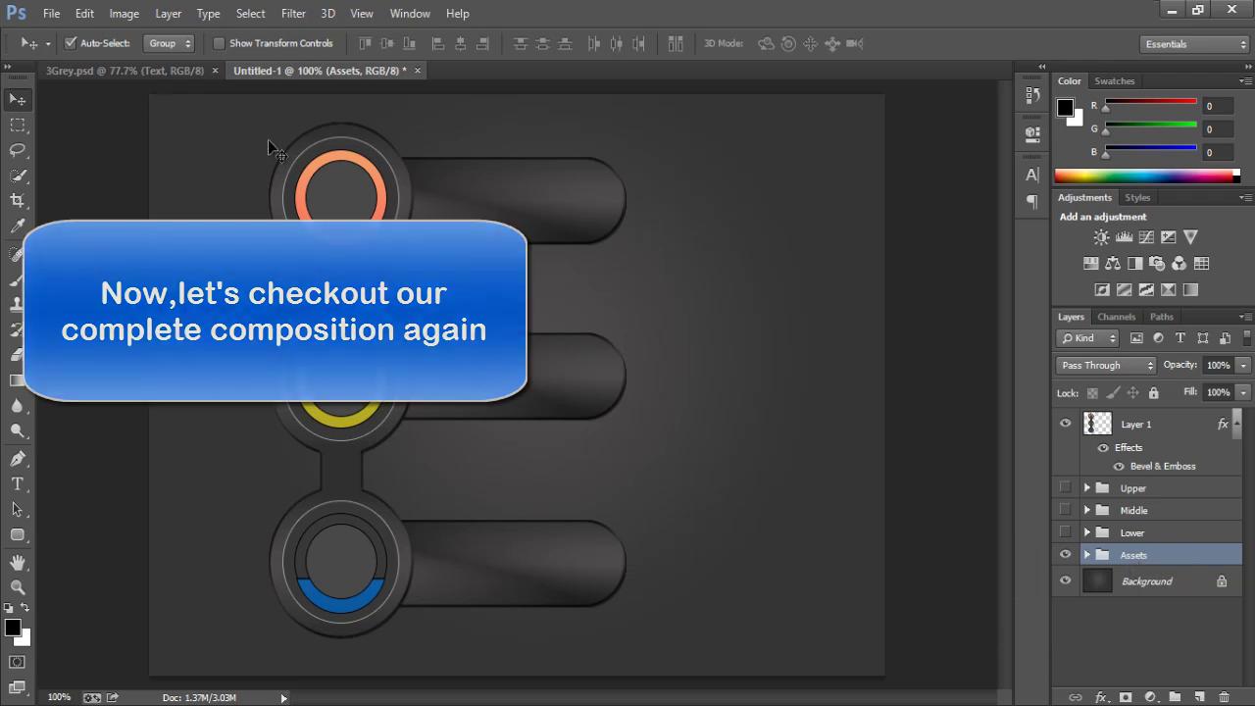
left_click(120, 72)
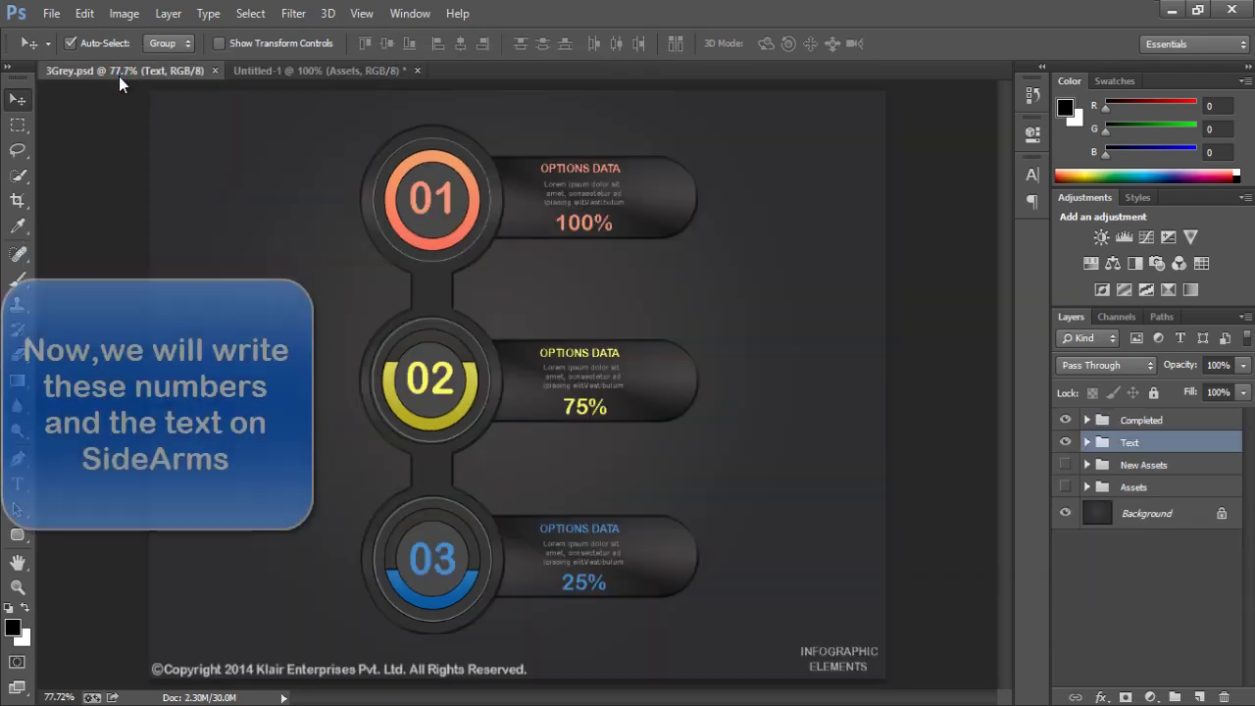
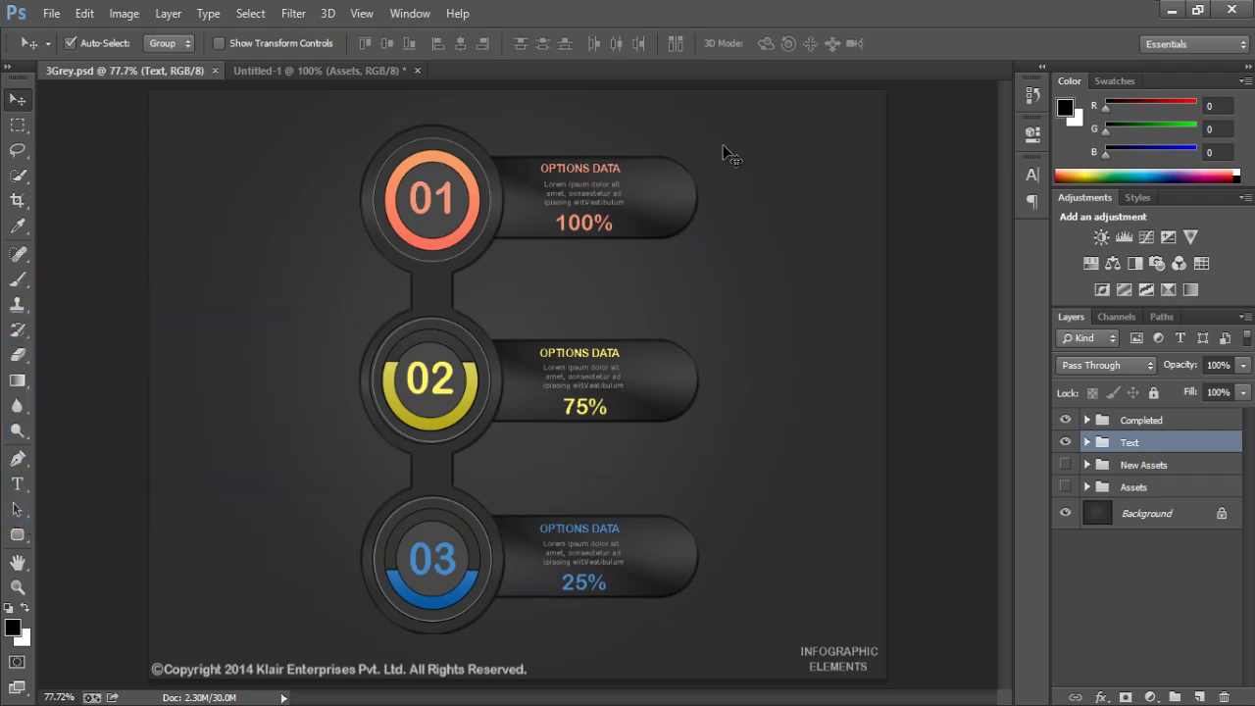
- In Untitled-1, add a '01' text layer above Layer 1, centred in the top orange ring
left_click(294, 70)
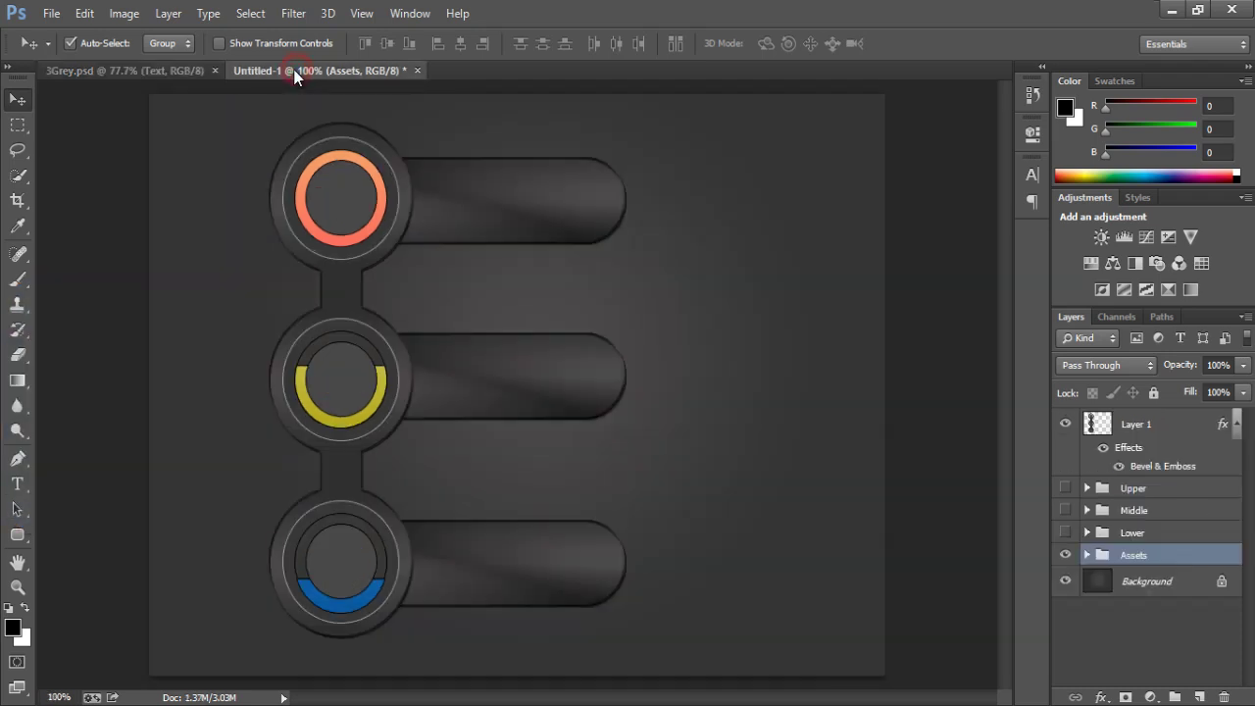
left_click(17, 484)
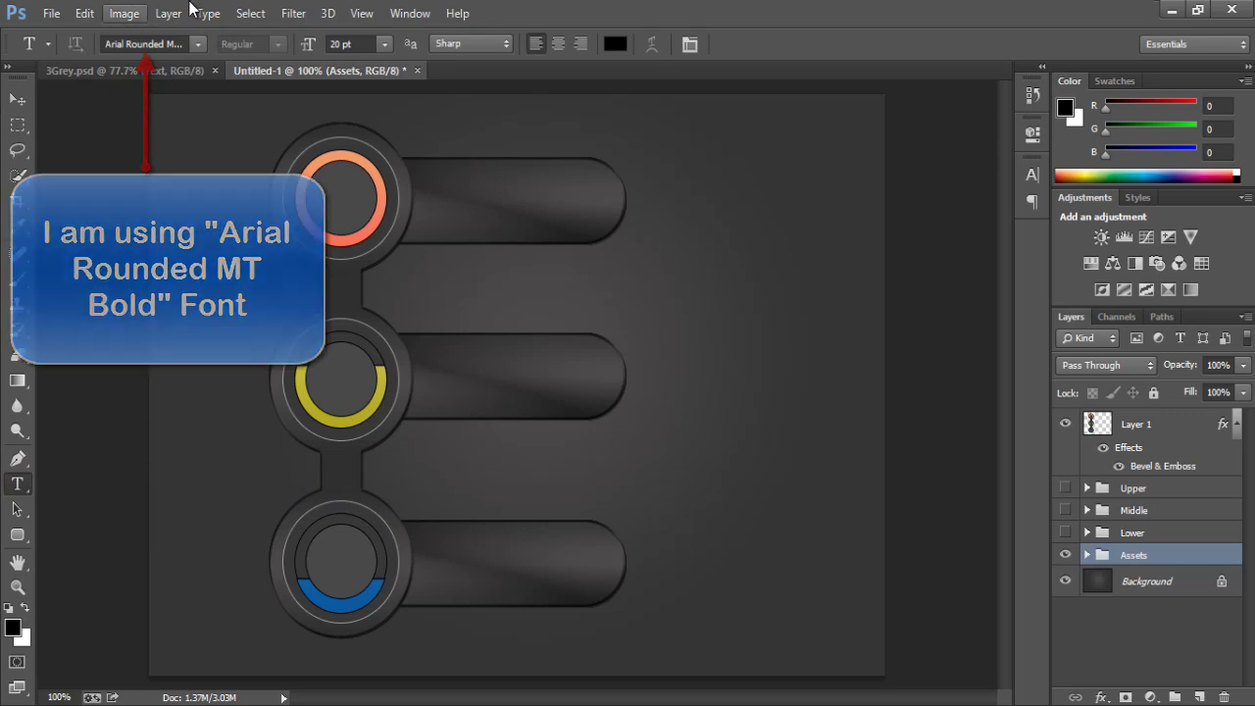
left_click(1129, 427)
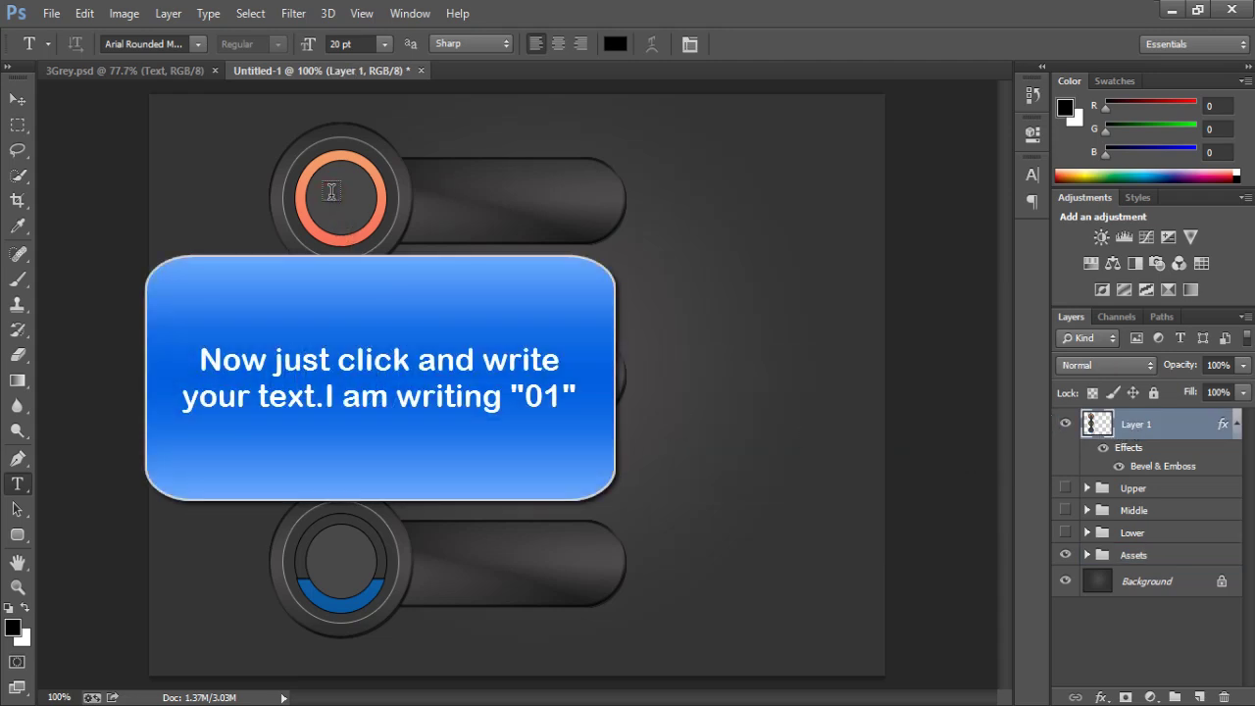
left_click(332, 192)
type("01")
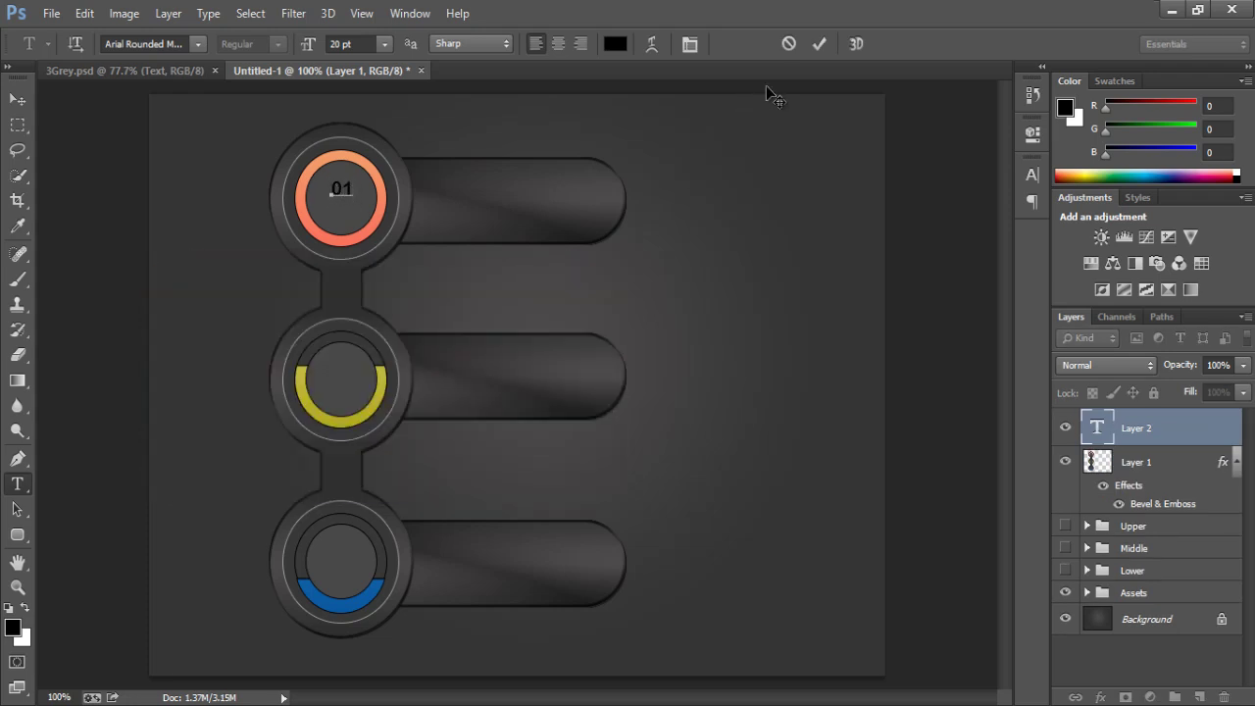
left_click(820, 46)
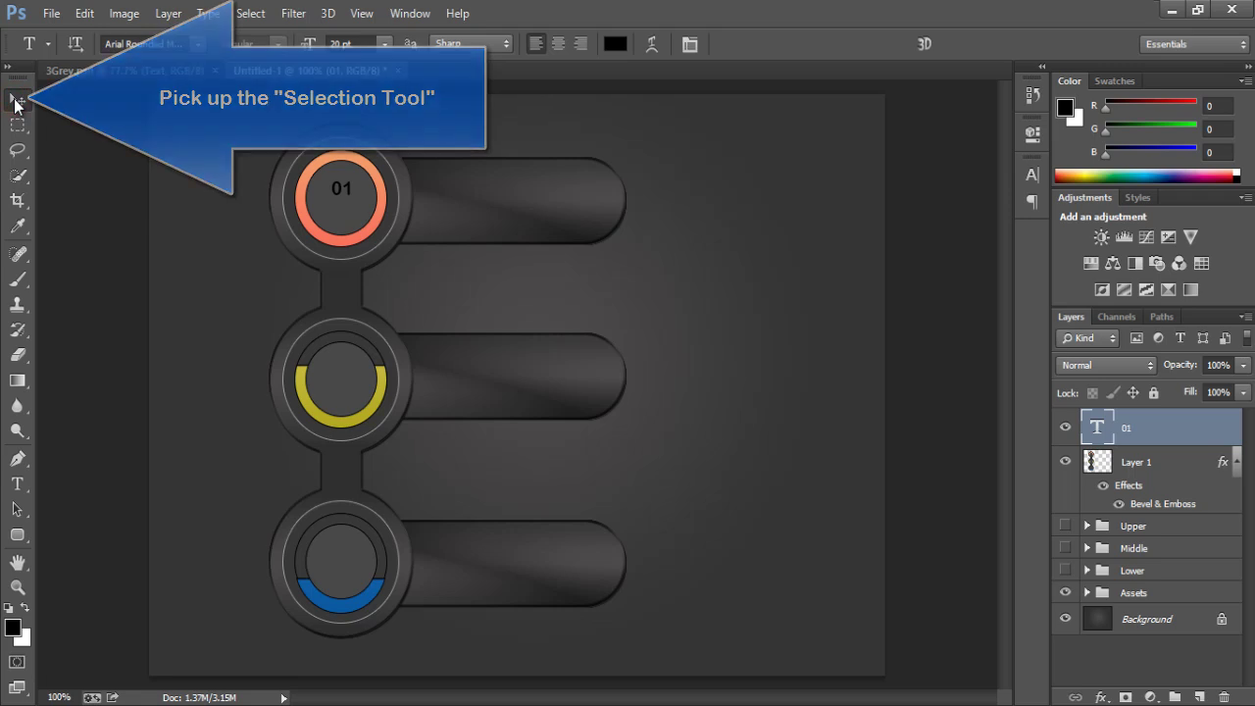
left_click(16, 100)
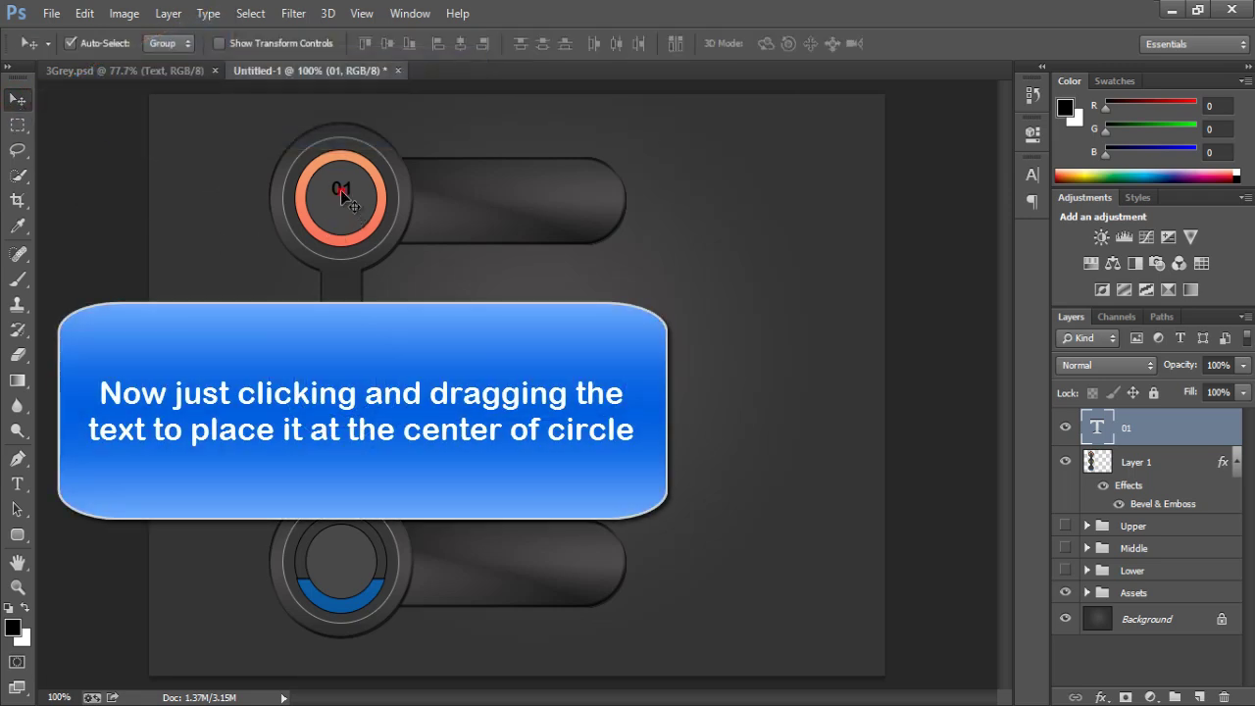
left_click_drag(342, 200, 344, 204)
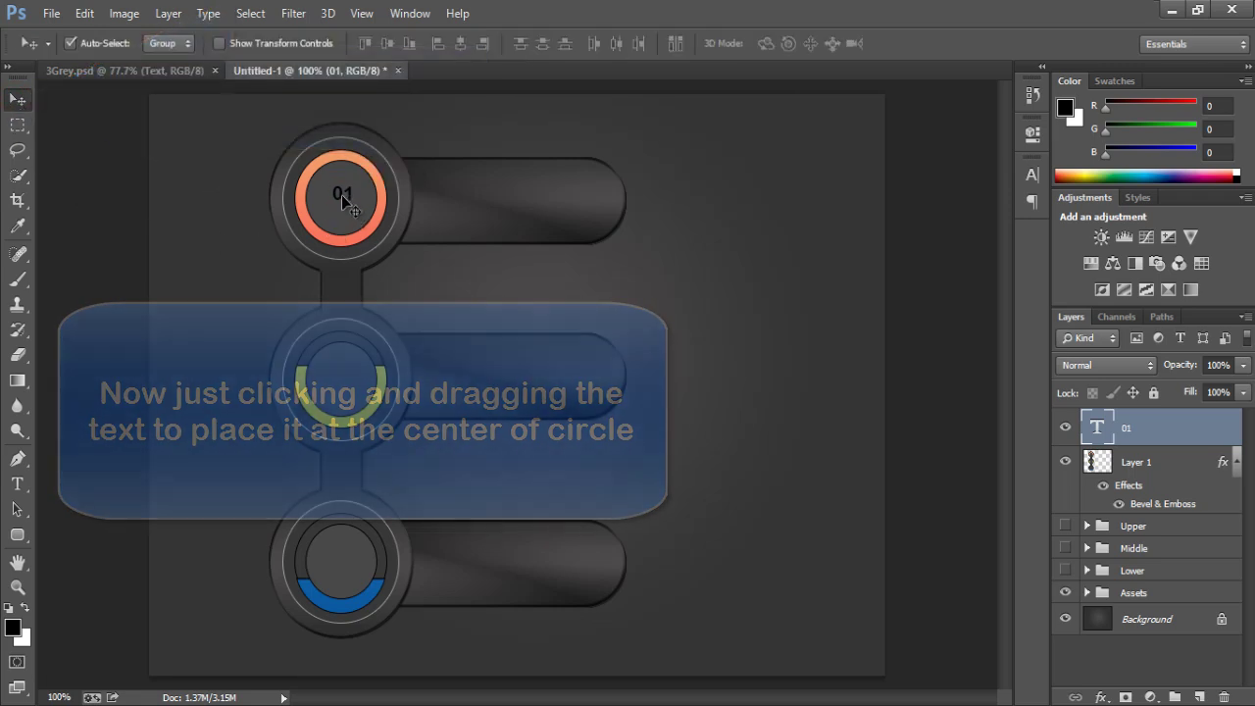
- Set the 01 text to 28 pt, 180% vertical scale and 150% horizontal scale
left_click(1030, 176)
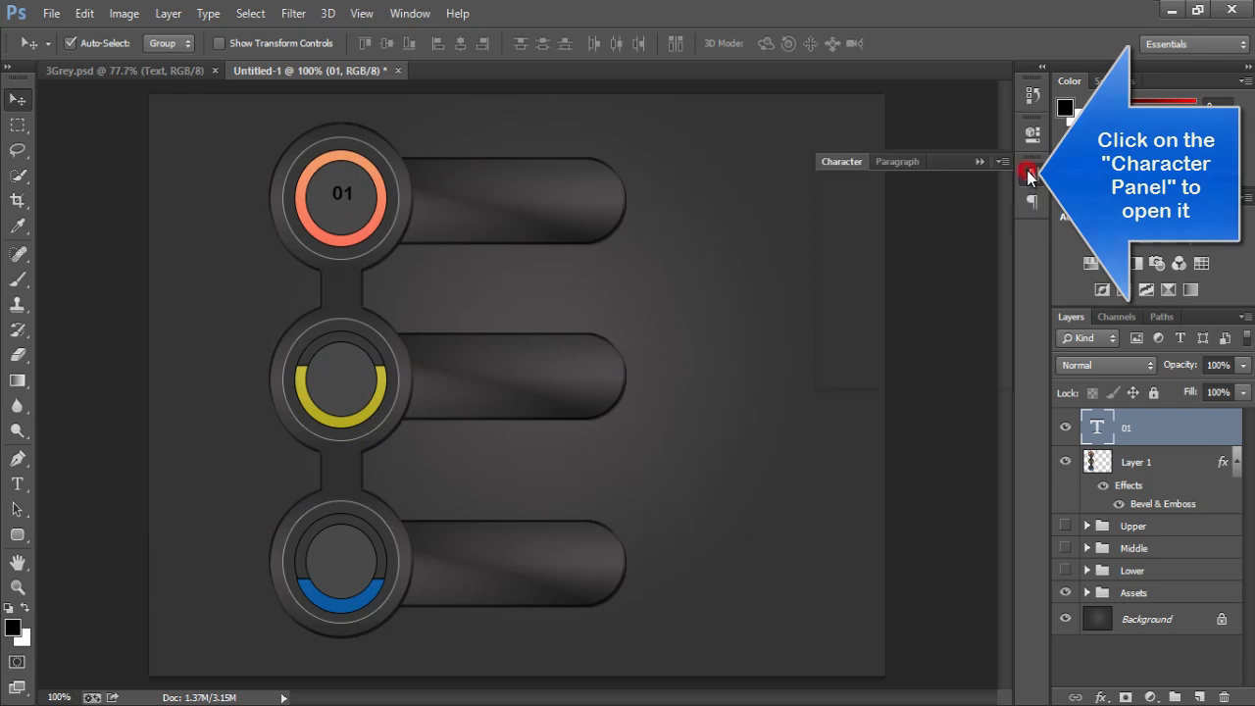
left_click(867, 214)
type("28")
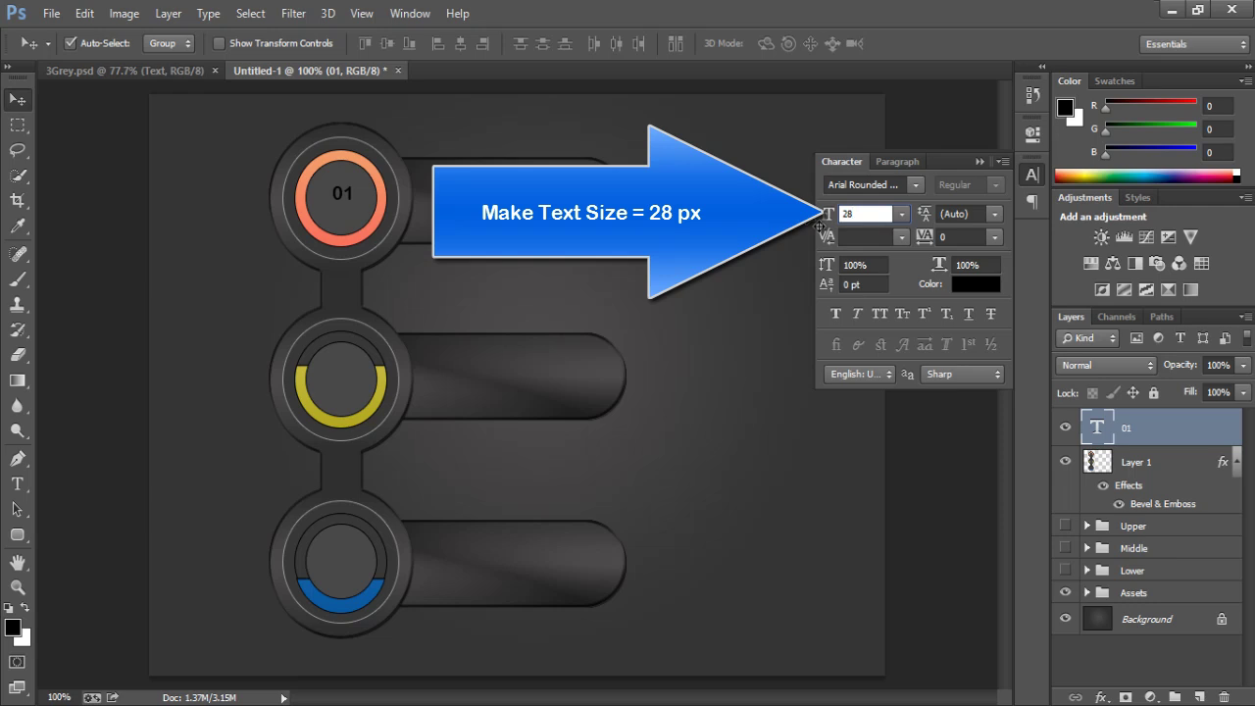
key("Return")
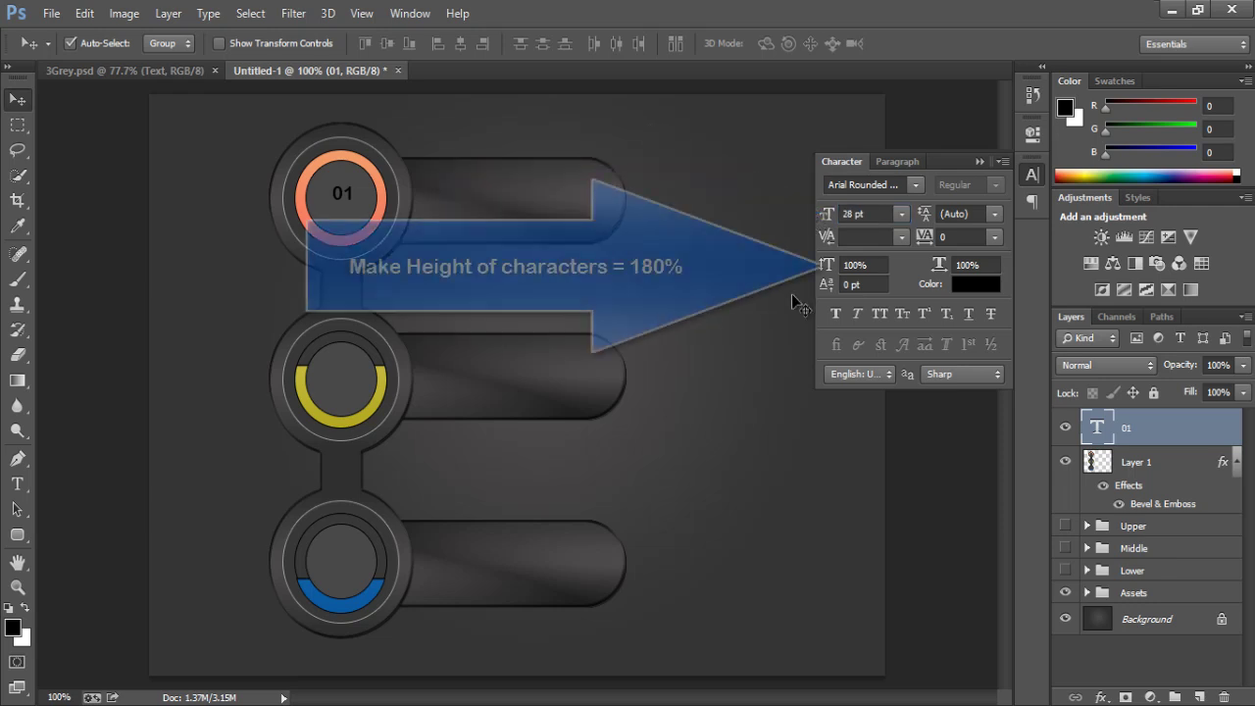
left_click(855, 265)
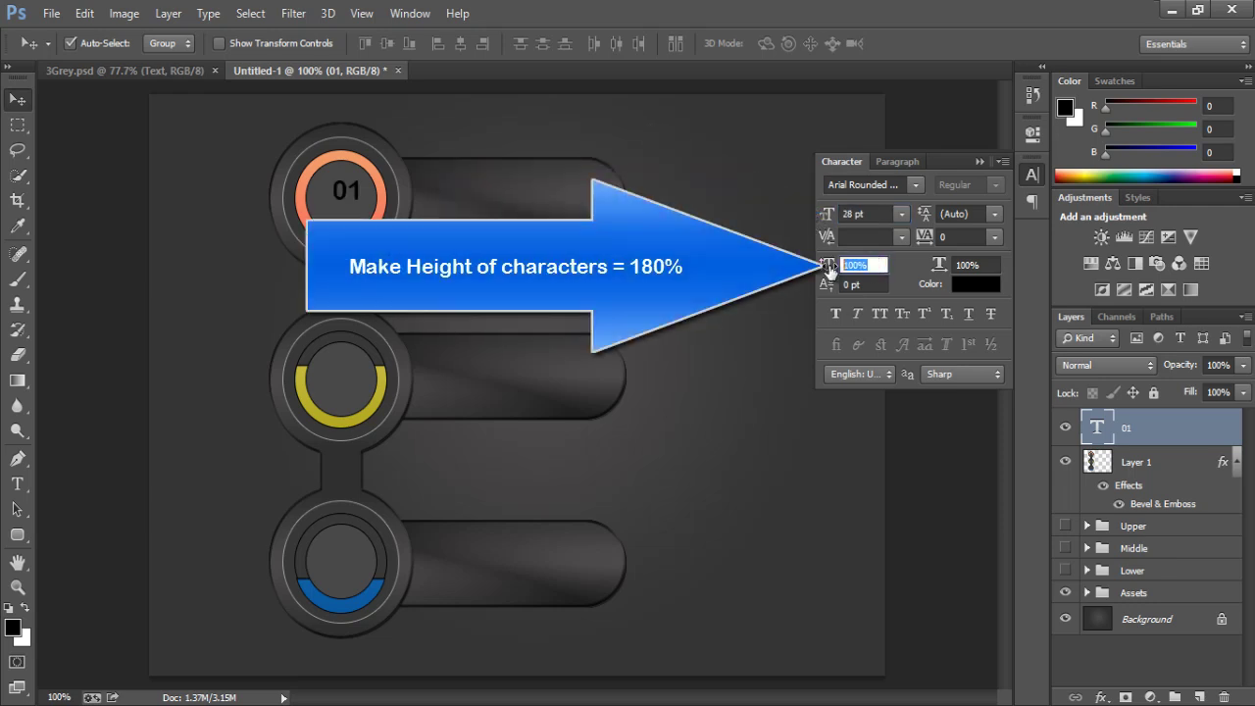
type("18")
key("Return")
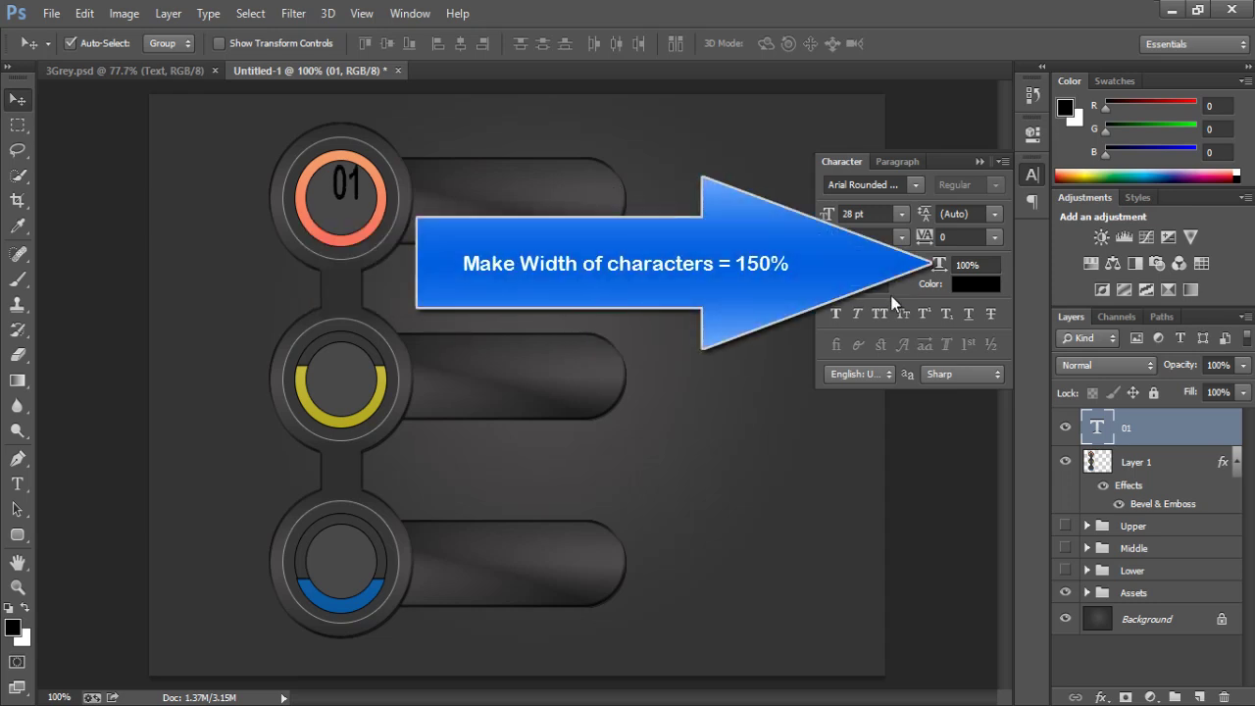
left_click(986, 263)
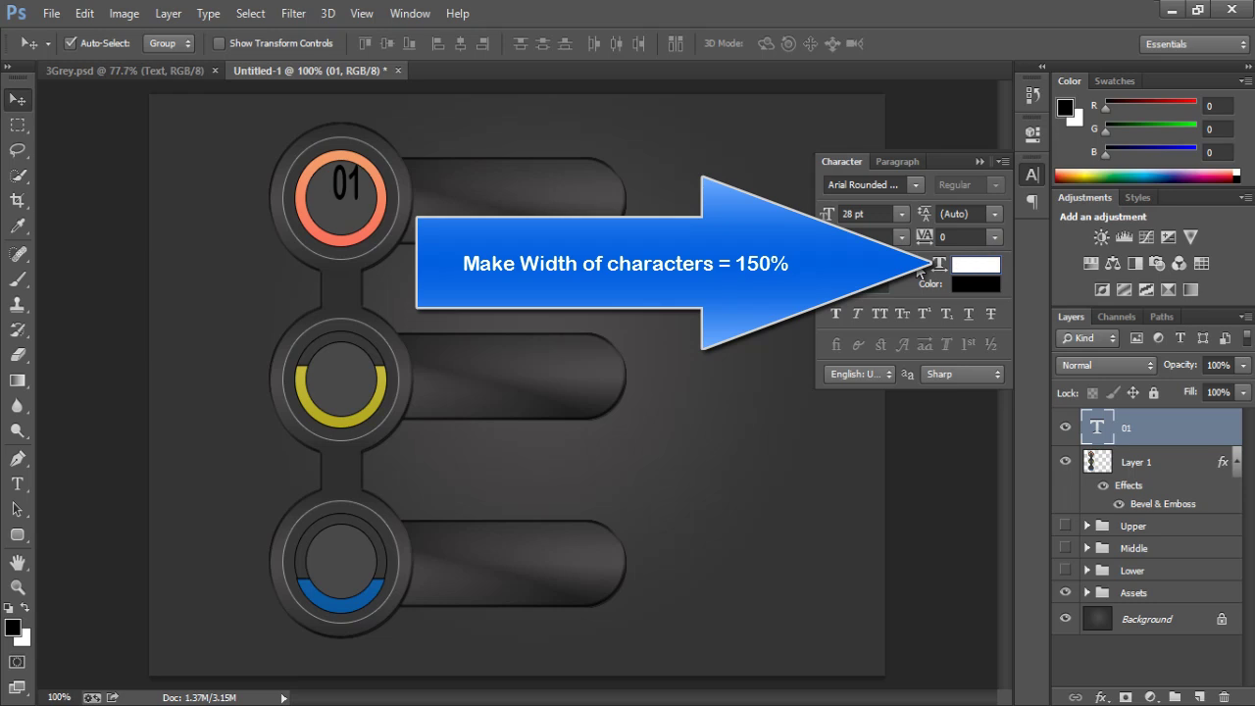
type("150")
key("Return")
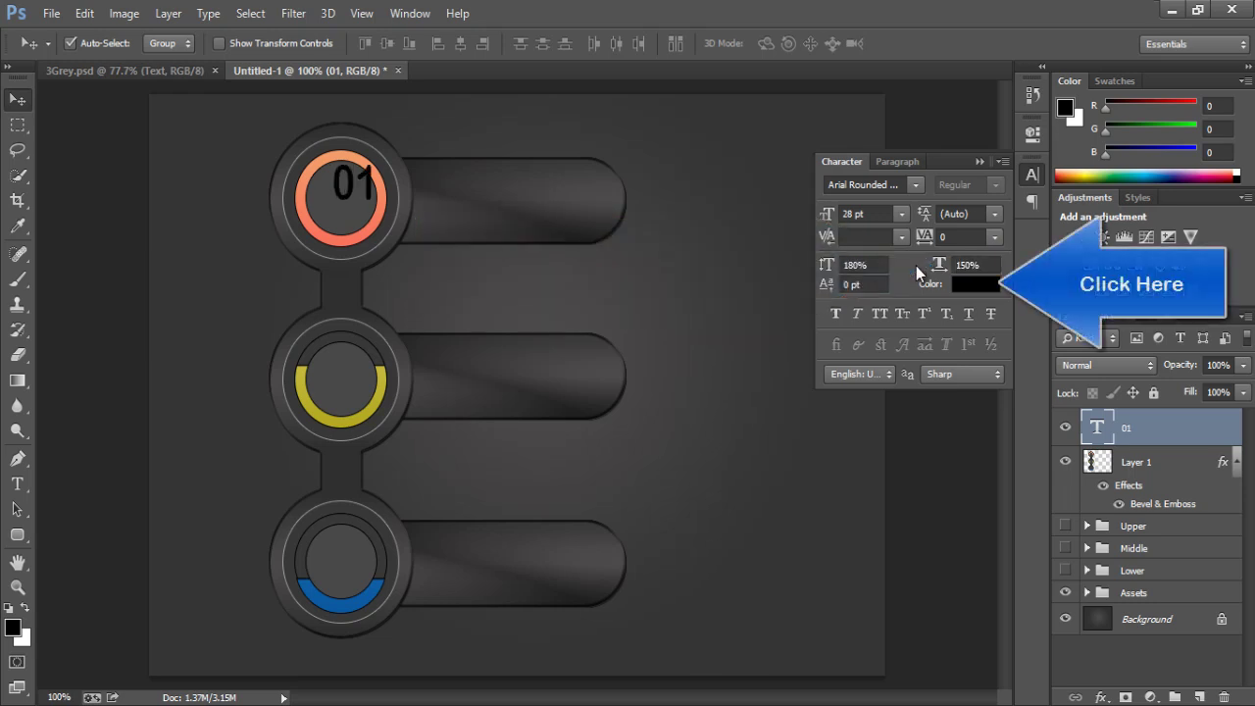
- Colour 01 with the orange sampled from its ring and centre it precisely in the circle
left_click(967, 285)
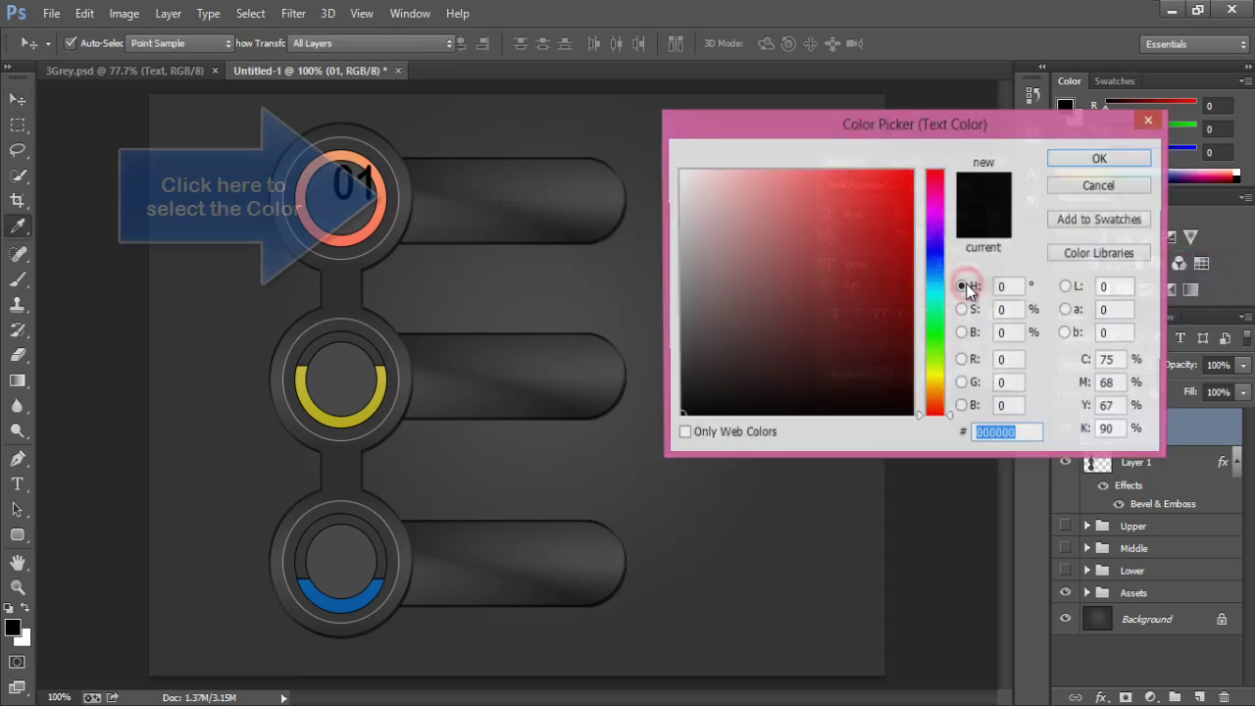
left_click(382, 196)
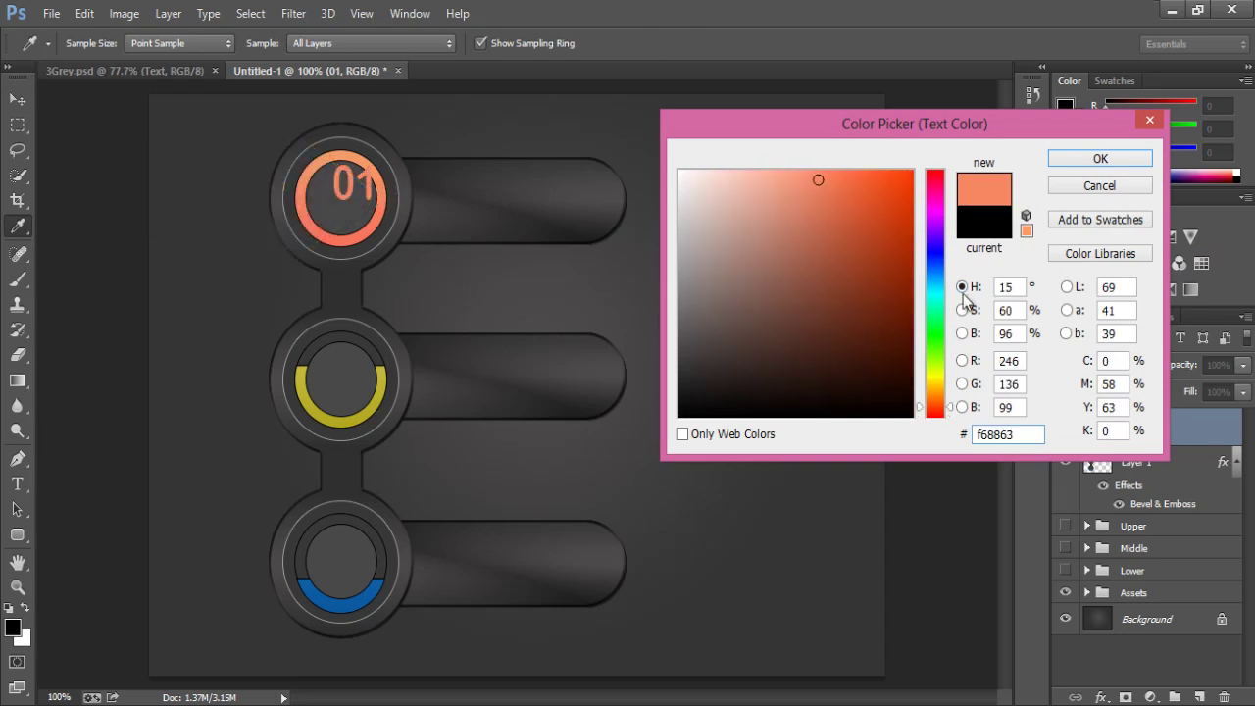
left_click(1084, 165)
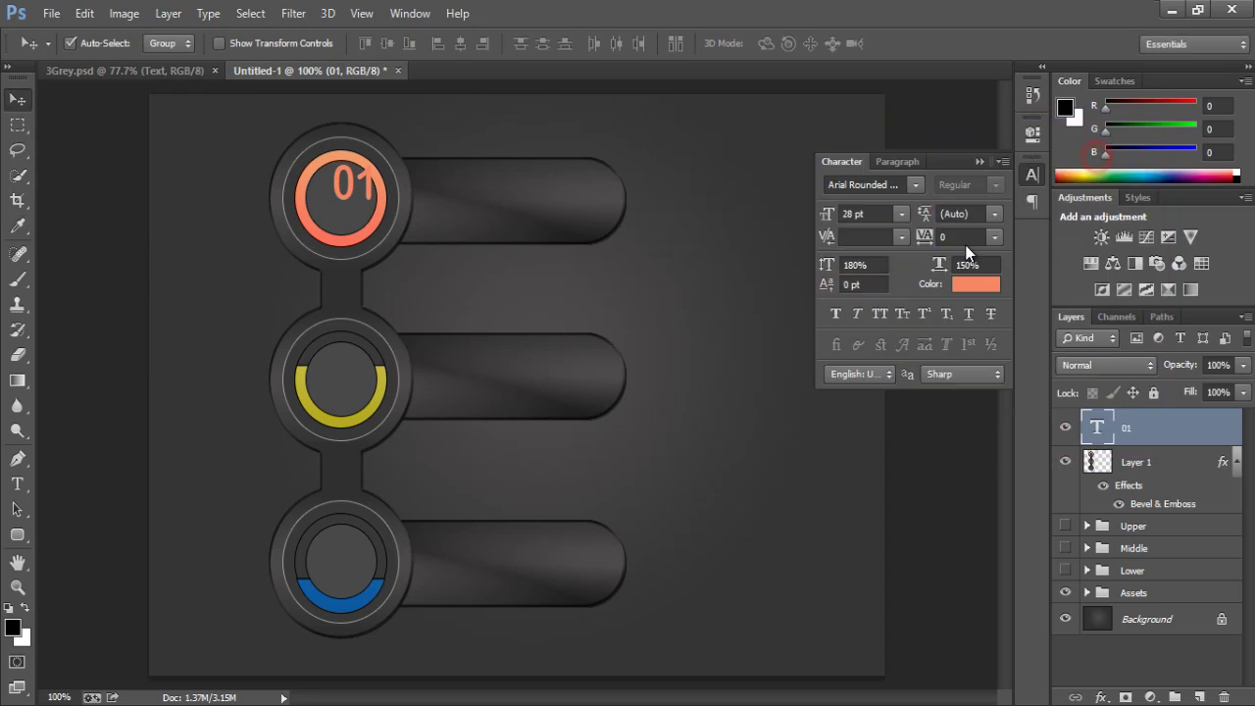
left_click(979, 161)
left_click_drag(340, 195, 327, 210)
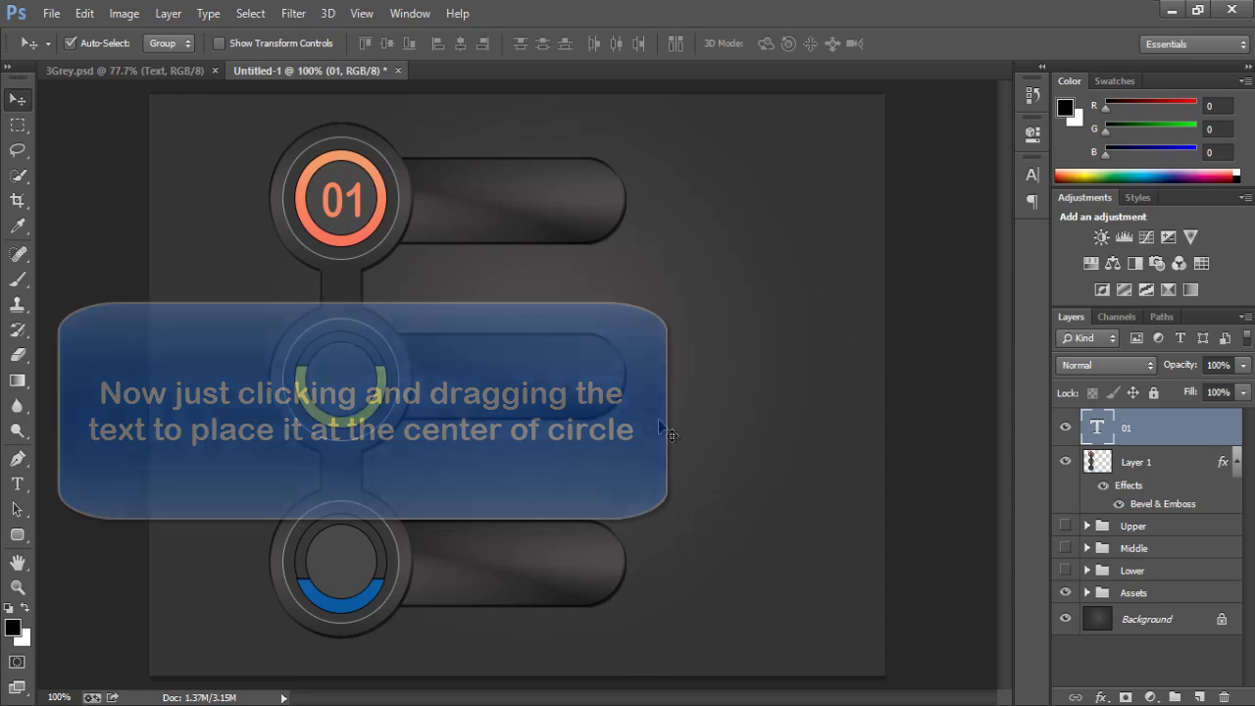
key("Up")
key("Up")
key("Down")
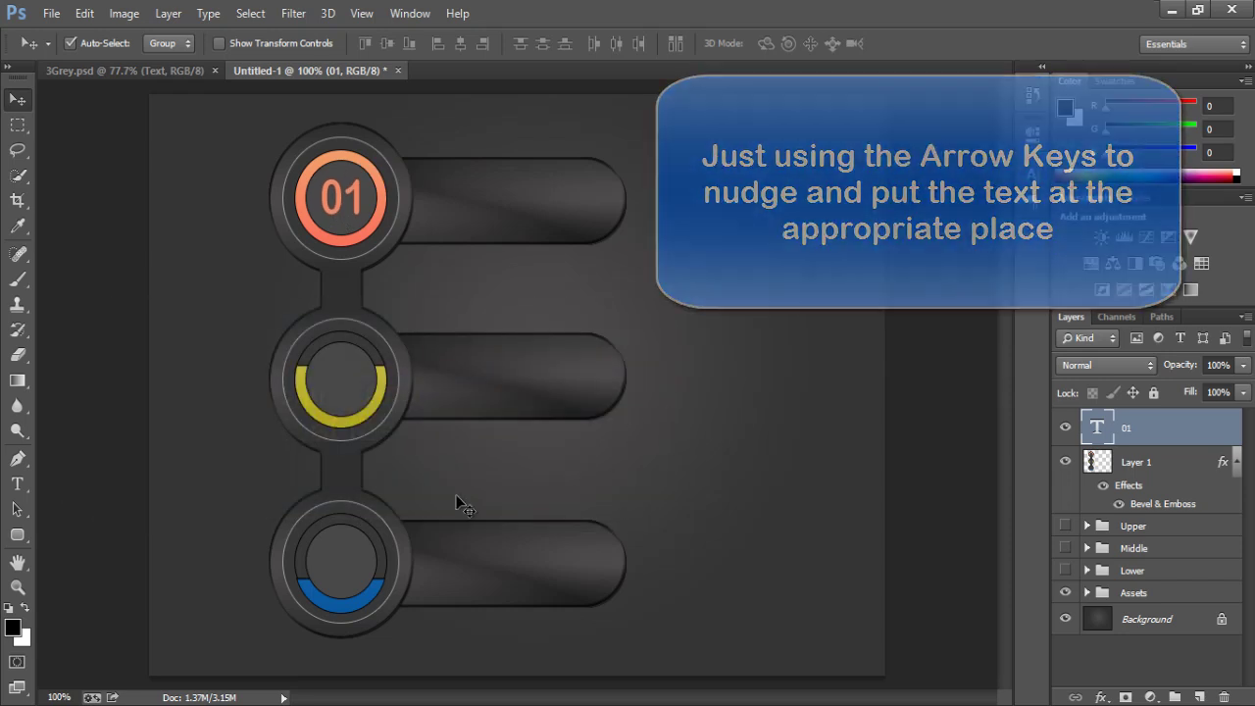
- Add '02' text in the yellow middle circle and '03' in the blue bottom circle
left_click(17, 484)
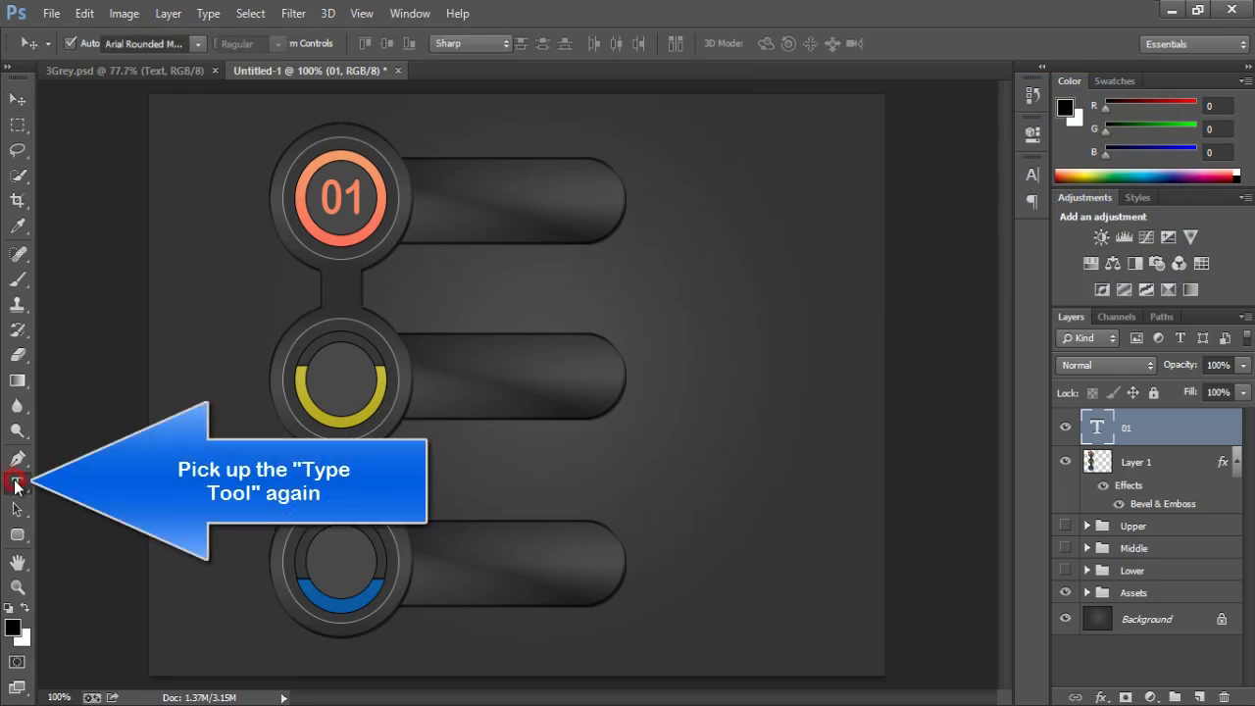
left_click(334, 380)
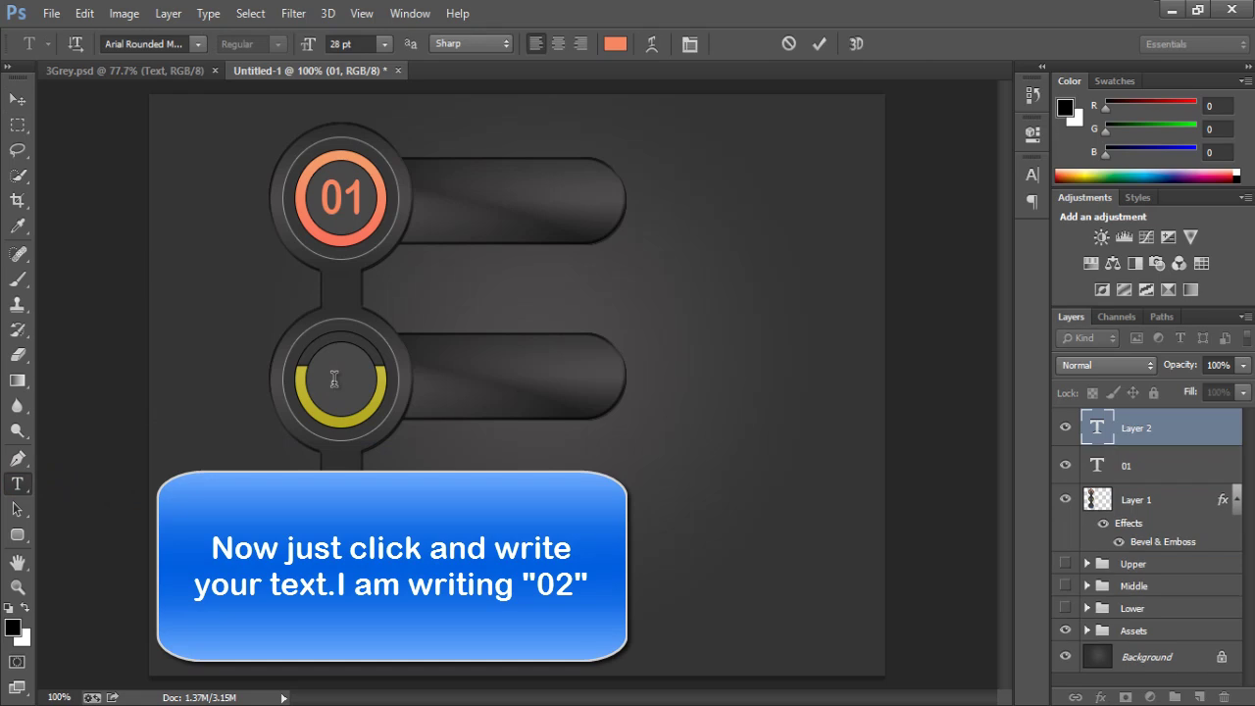
type("0")
type("2")
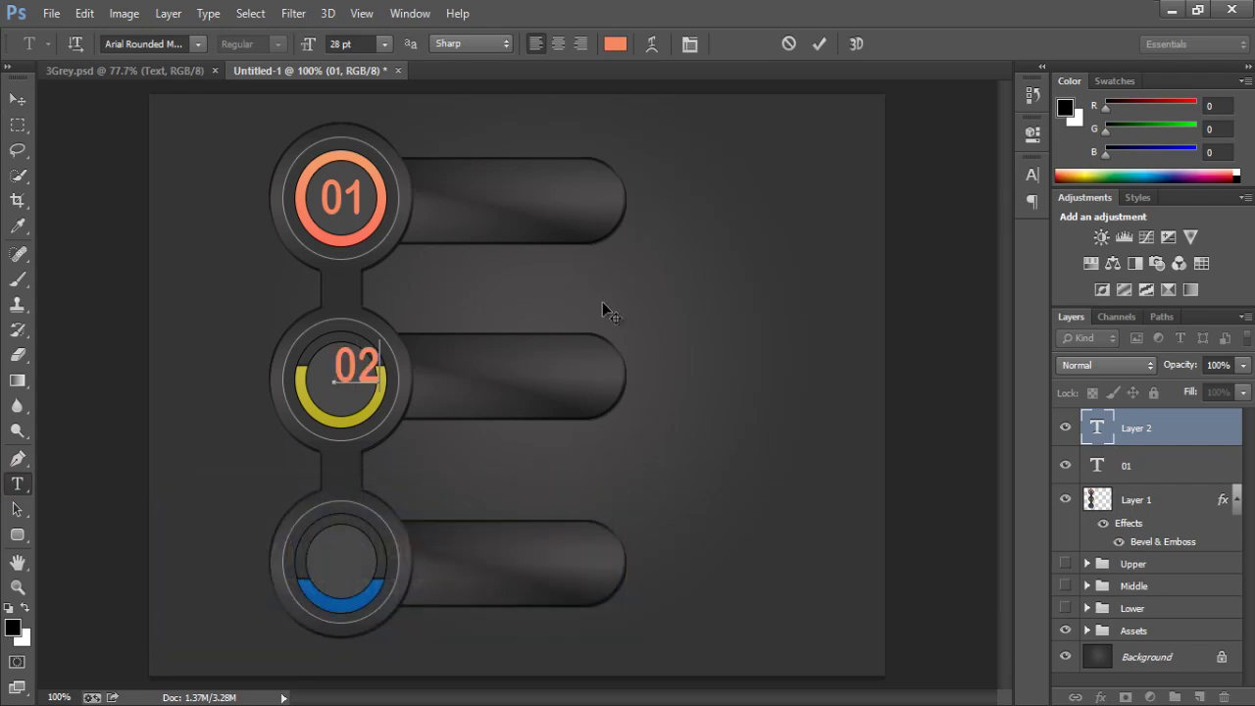
left_click(819, 45)
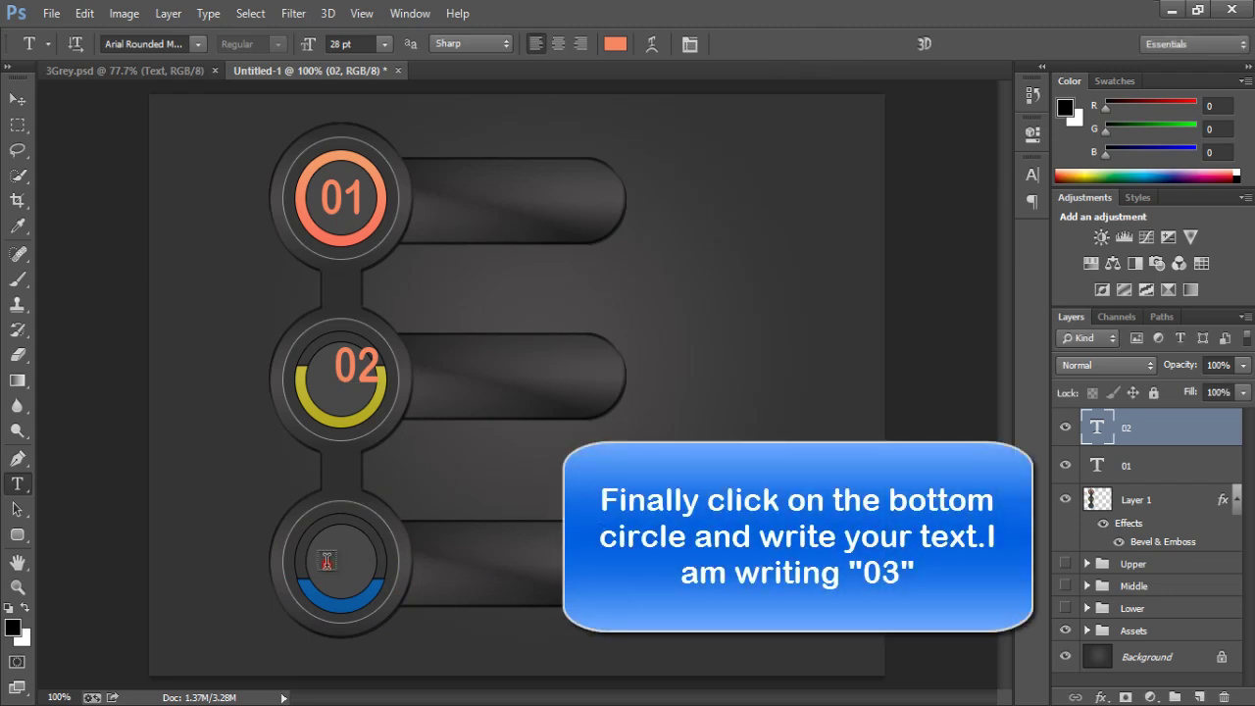
left_click(326, 562)
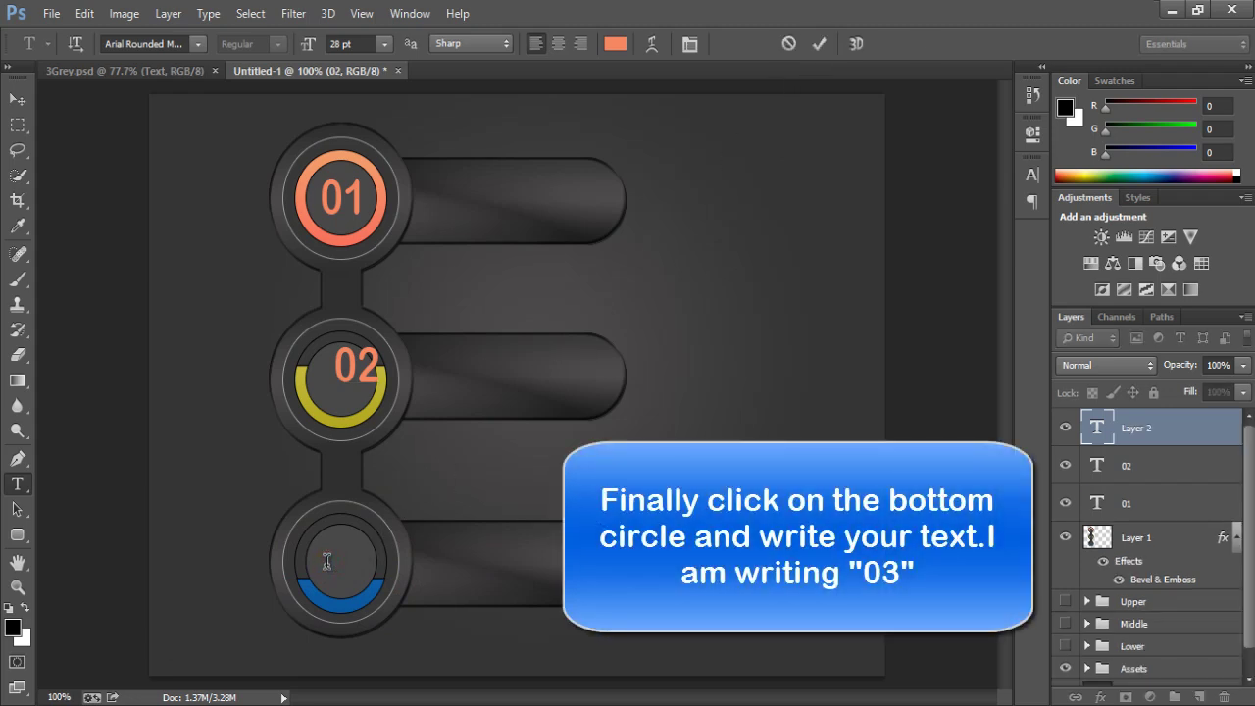
type("03")
left_click(820, 44)
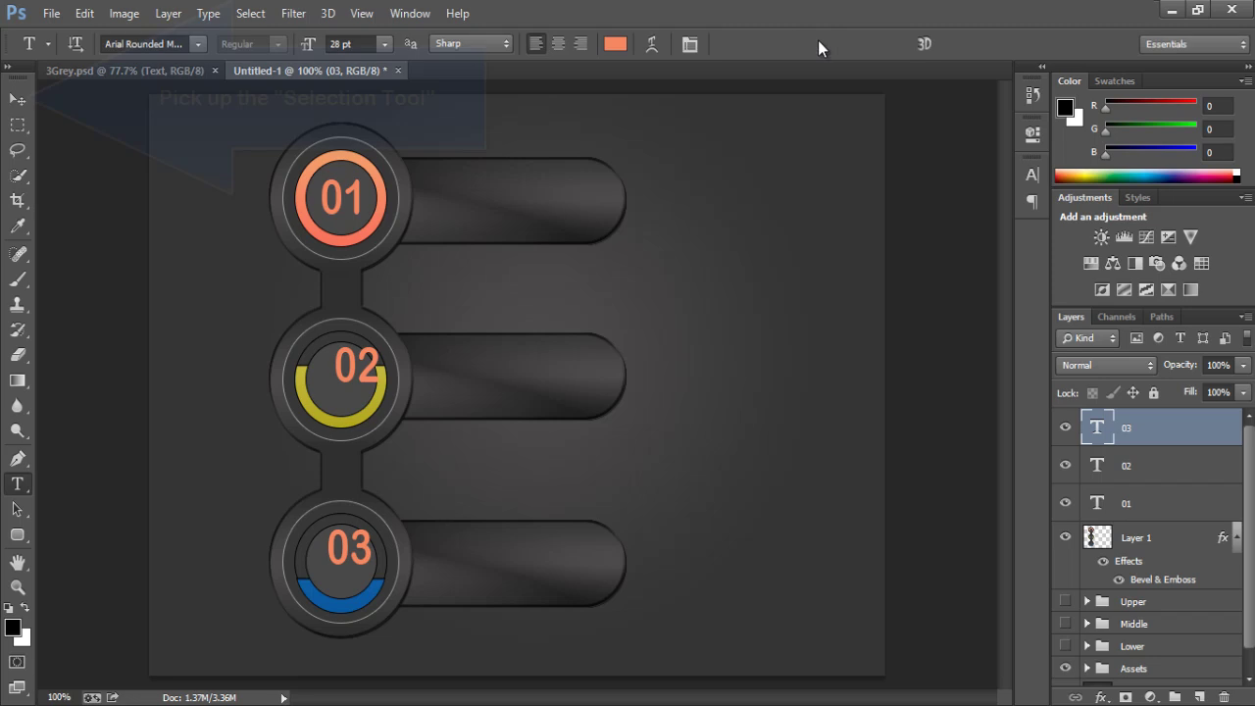
- Drag the 02 text to the centre of the middle circle
left_click(17, 99)
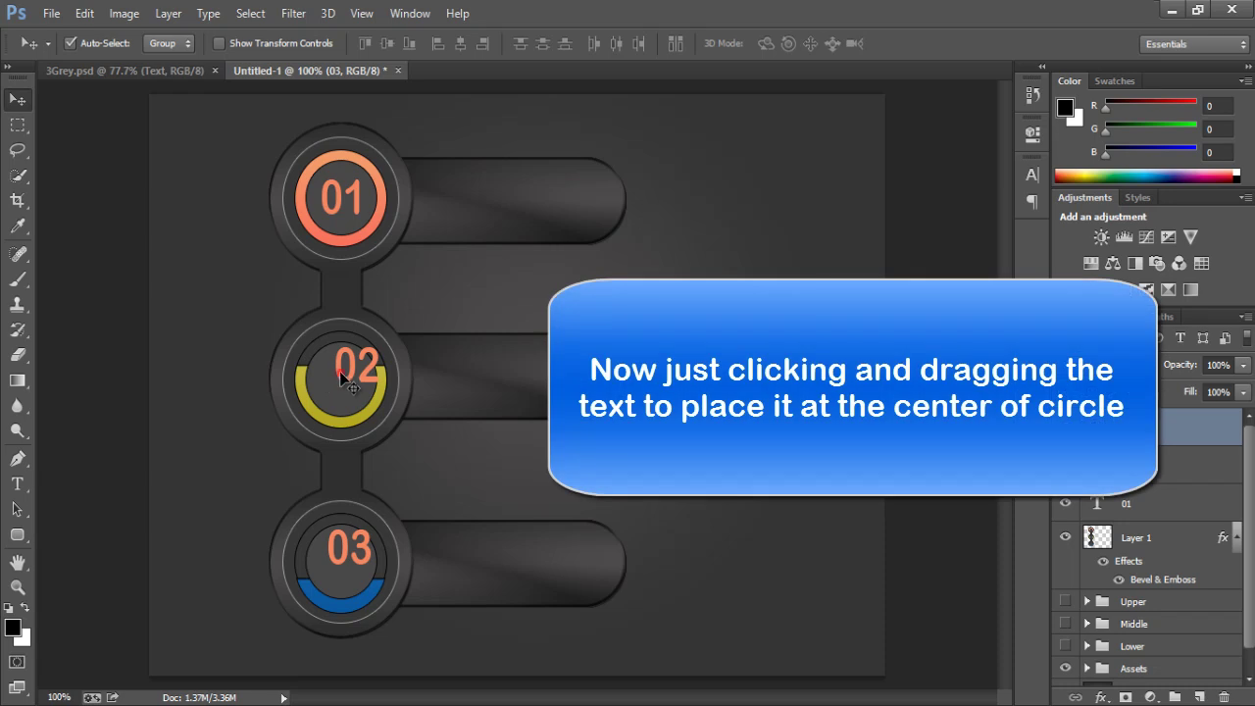
left_click_drag(340, 376, 331, 386)
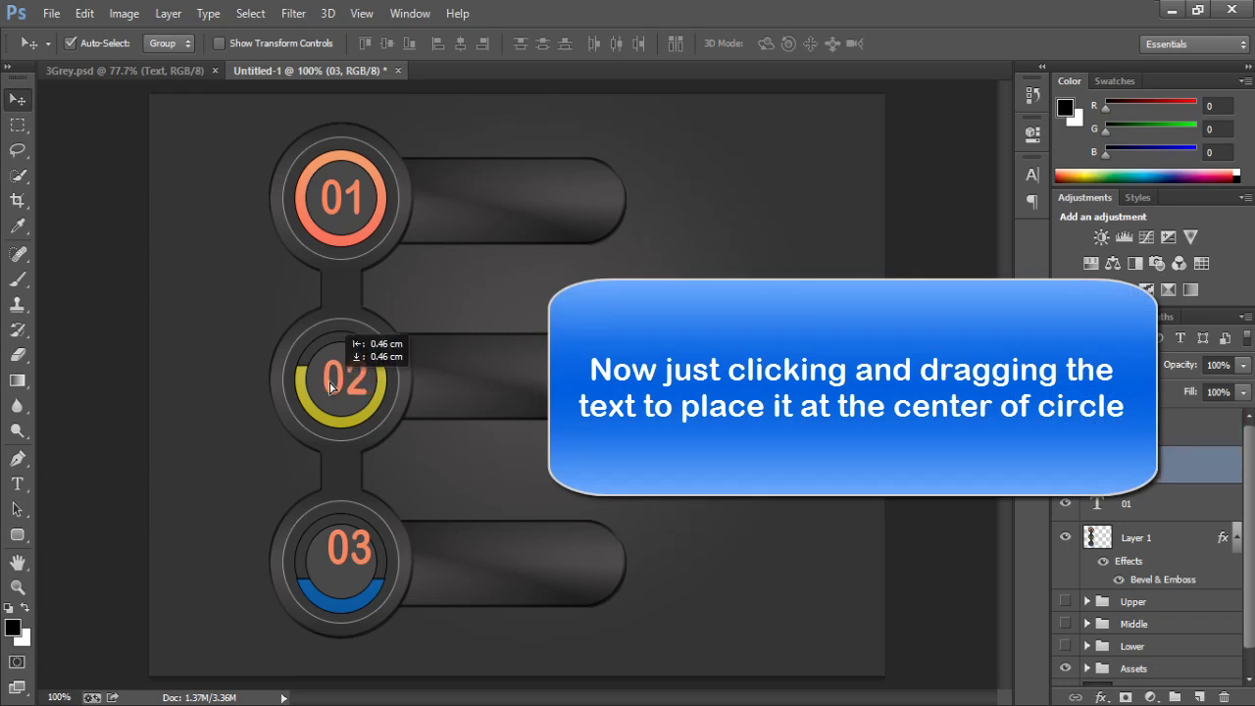
left_click(1031, 176)
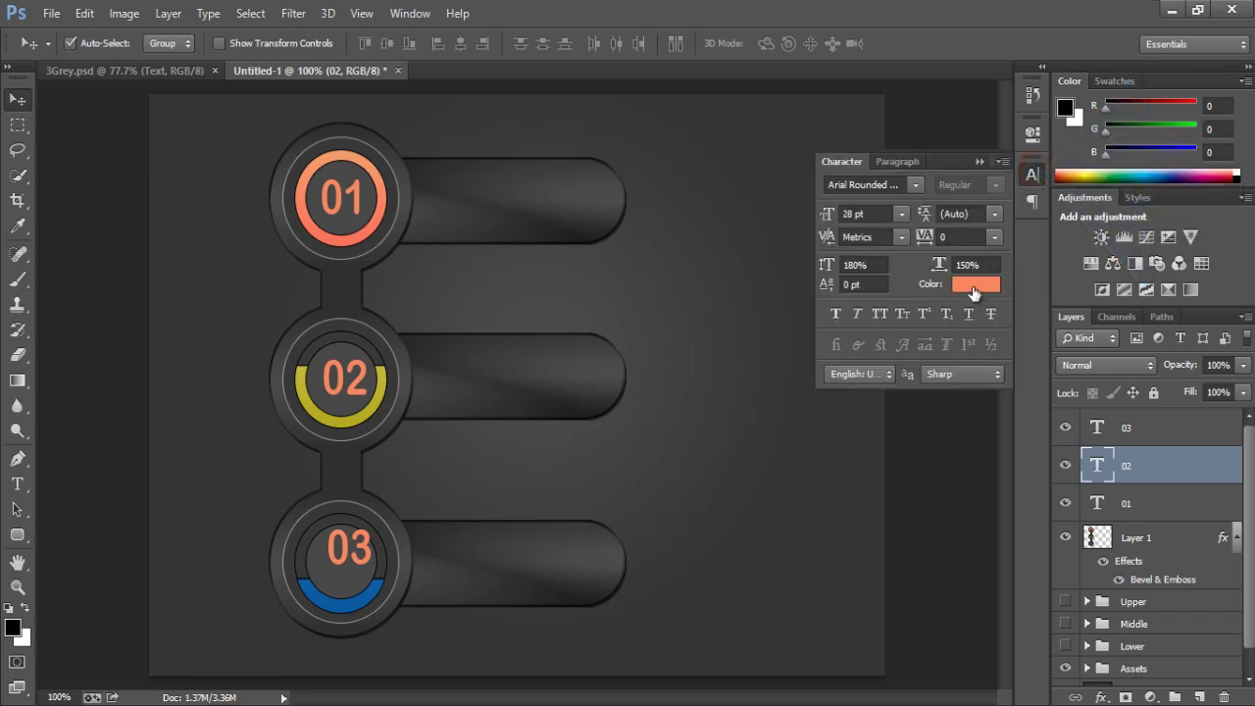
- Colour 02 with yellow sampled from the middle ring, then centre 03 in the bottom circle
left_click(974, 286)
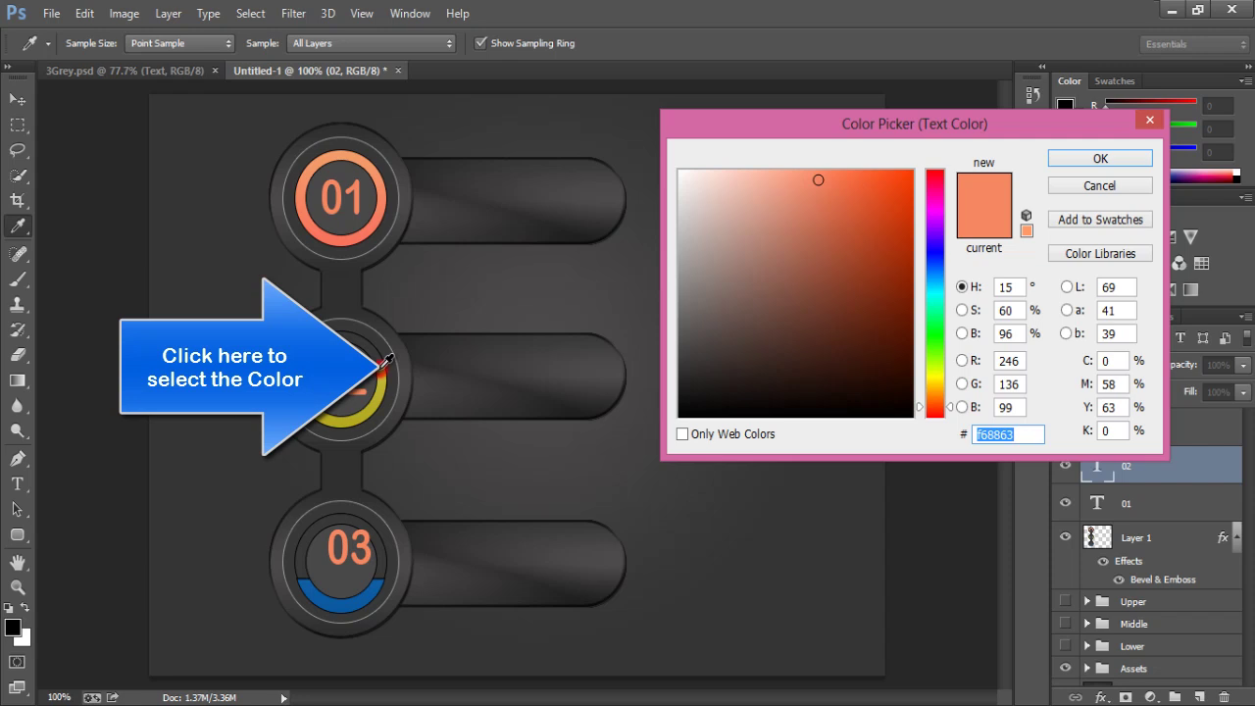
left_click(382, 369)
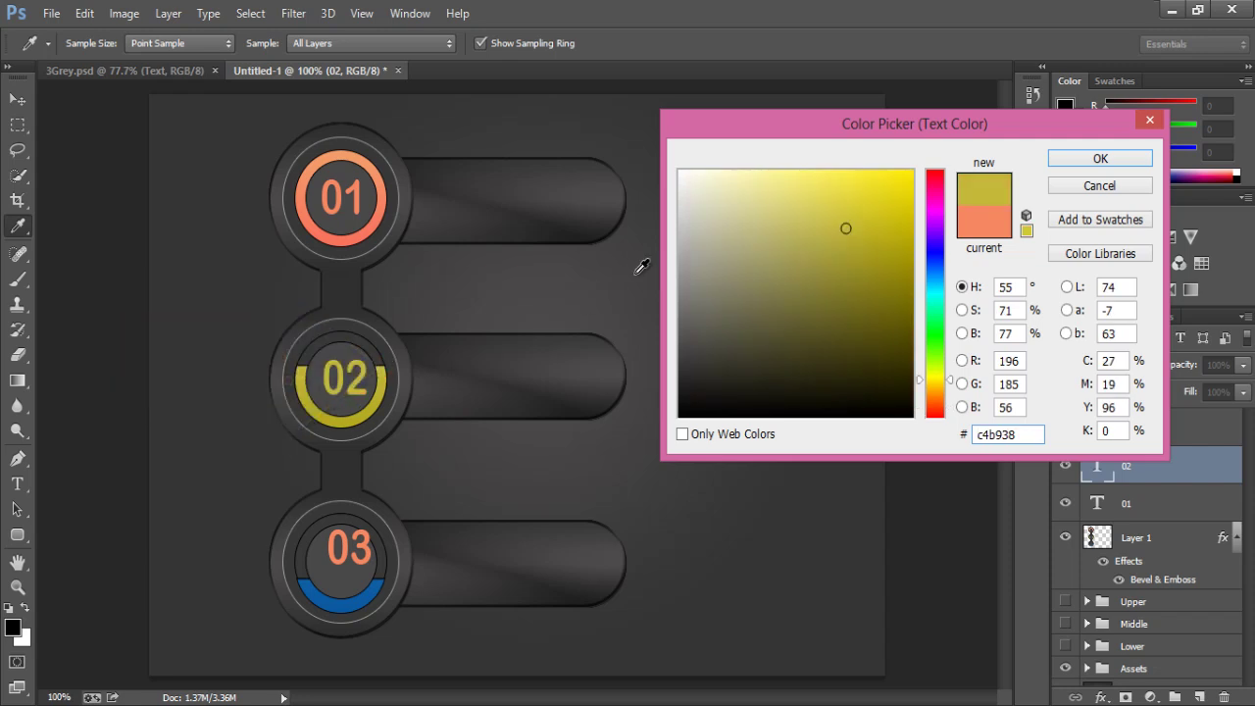
left_click(1090, 157)
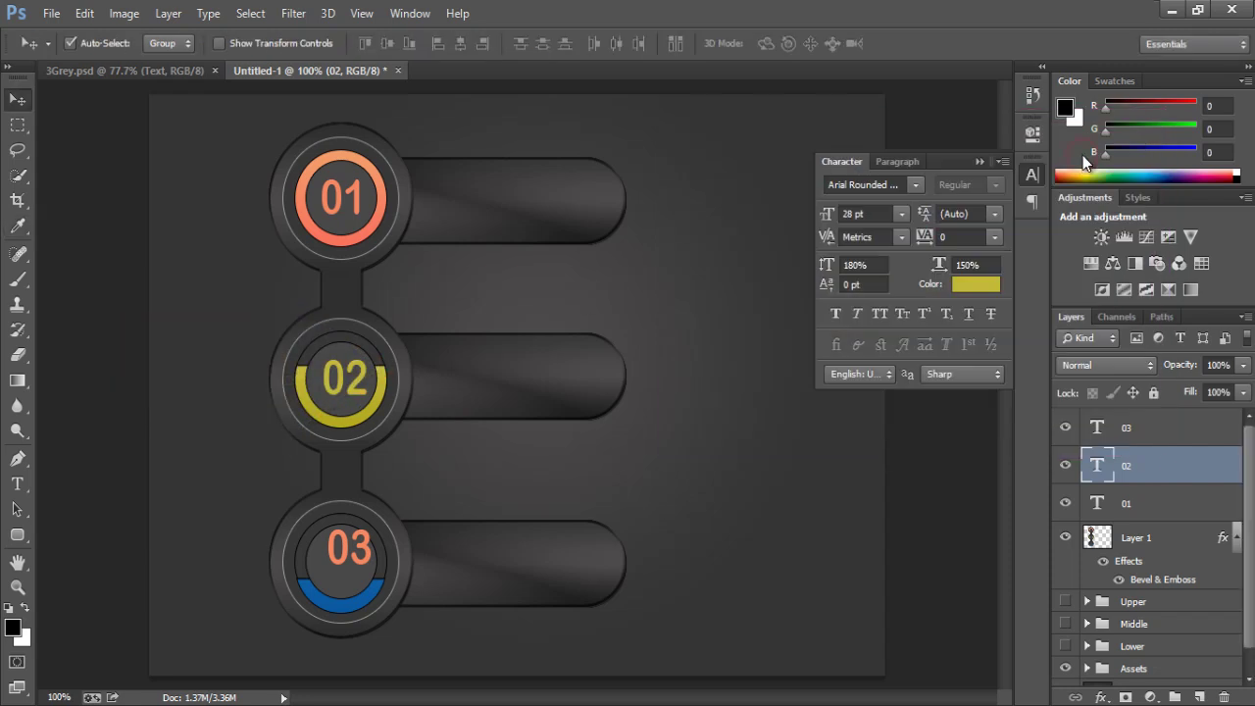
left_click(978, 163)
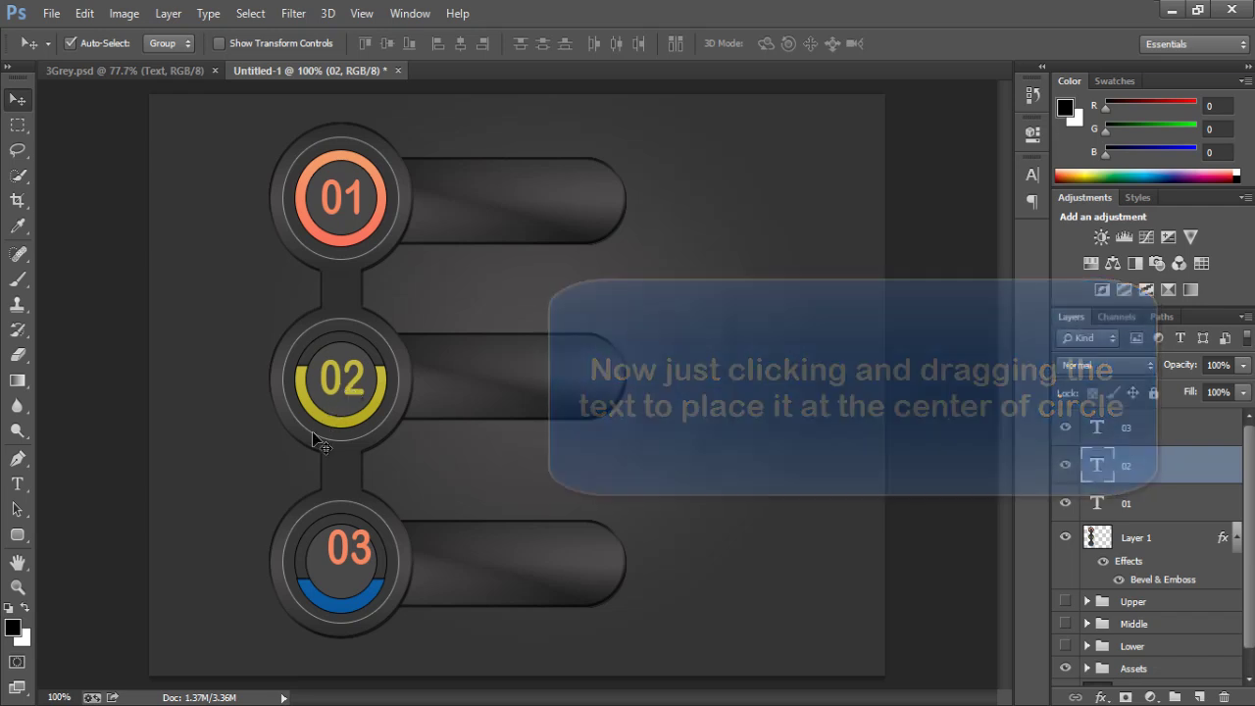
left_click_drag(342, 572, 337, 576)
key("Up")
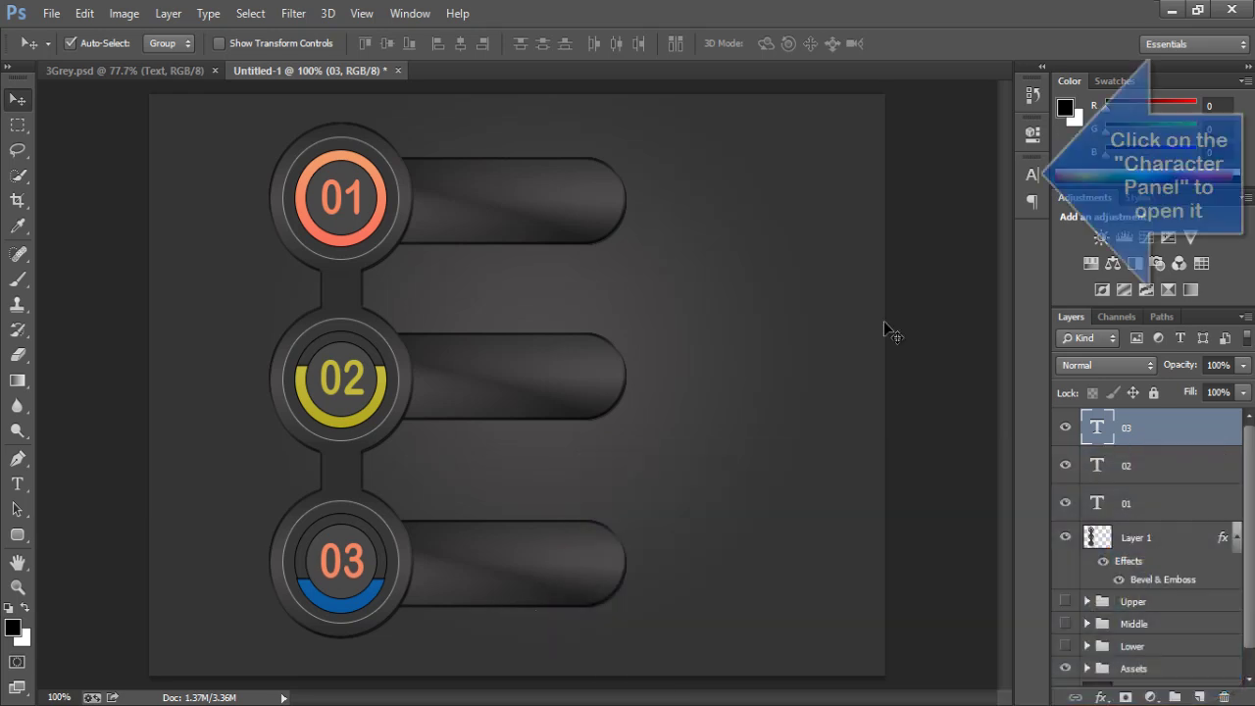
- Set the 03 text colour to light blue #4388c7, starting from a sample of its ring
left_click(1026, 181)
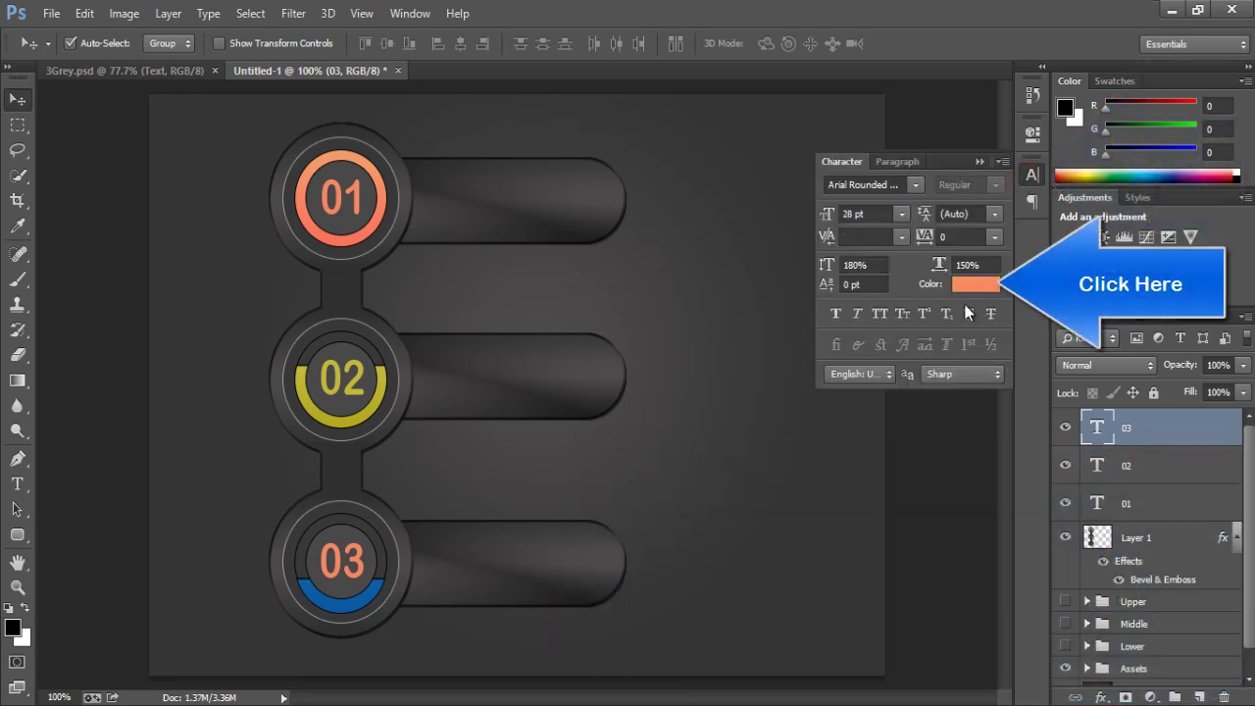
left_click(975, 285)
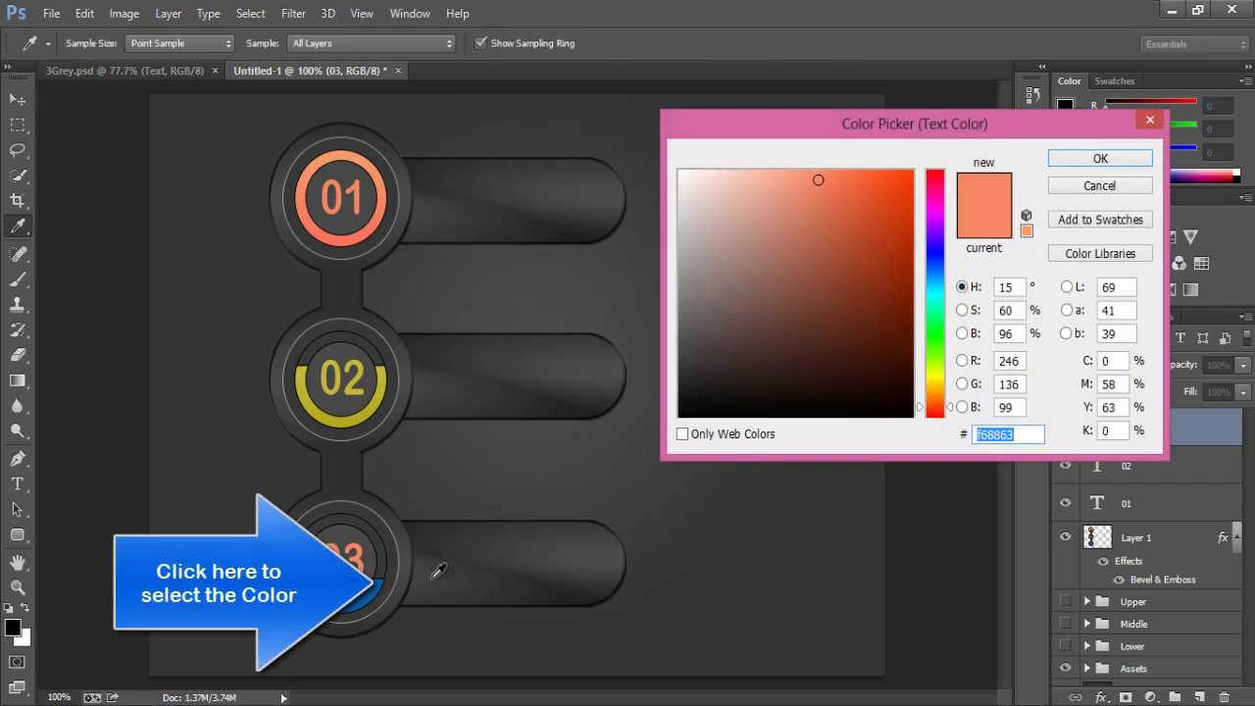
left_click(376, 587)
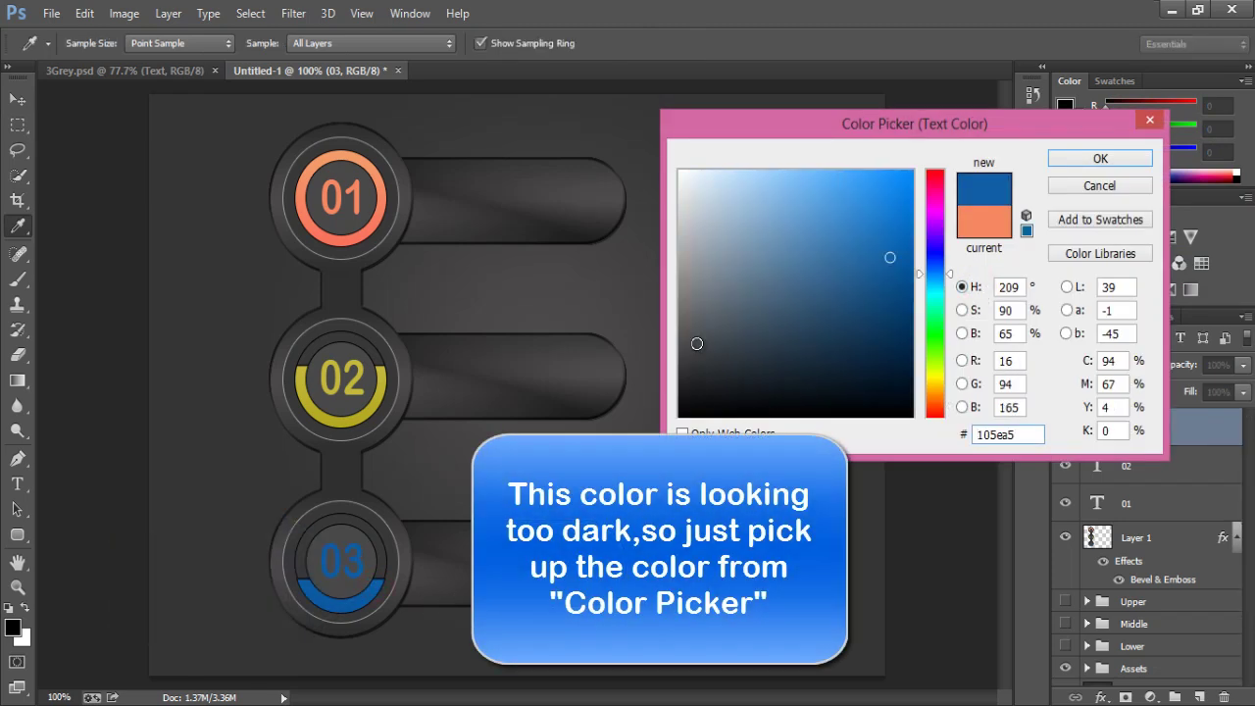
left_click(825, 226)
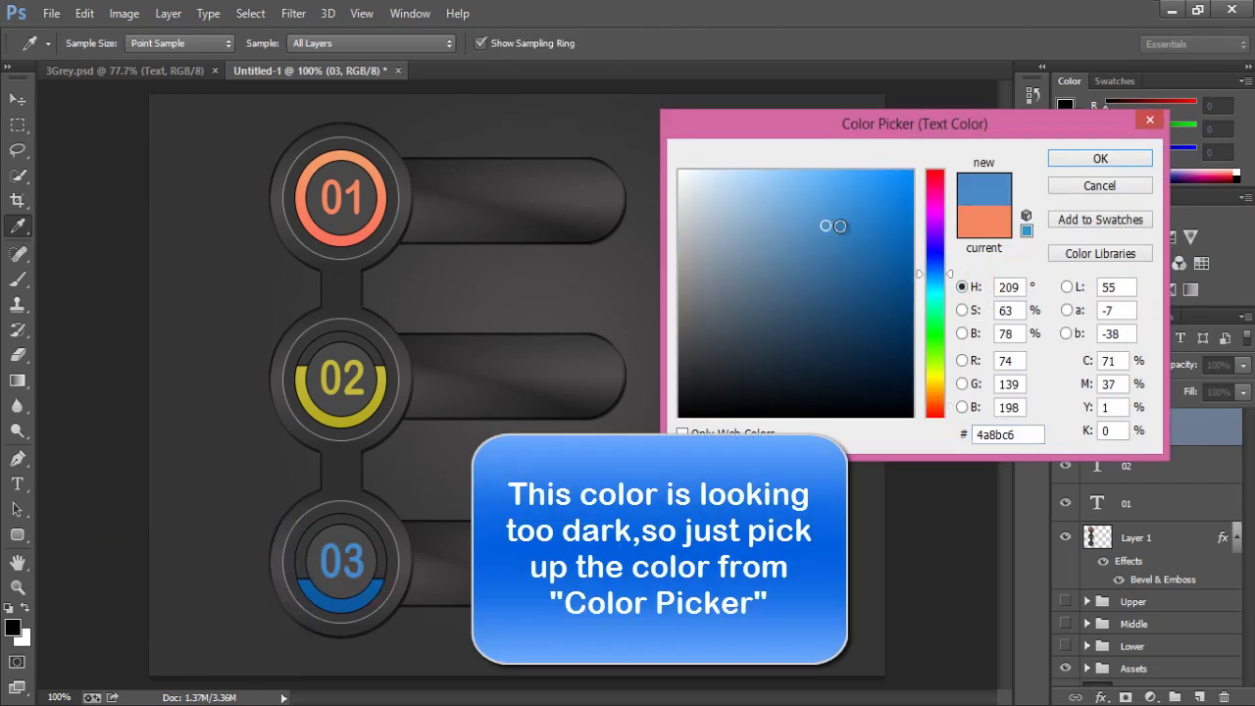
left_click(833, 224)
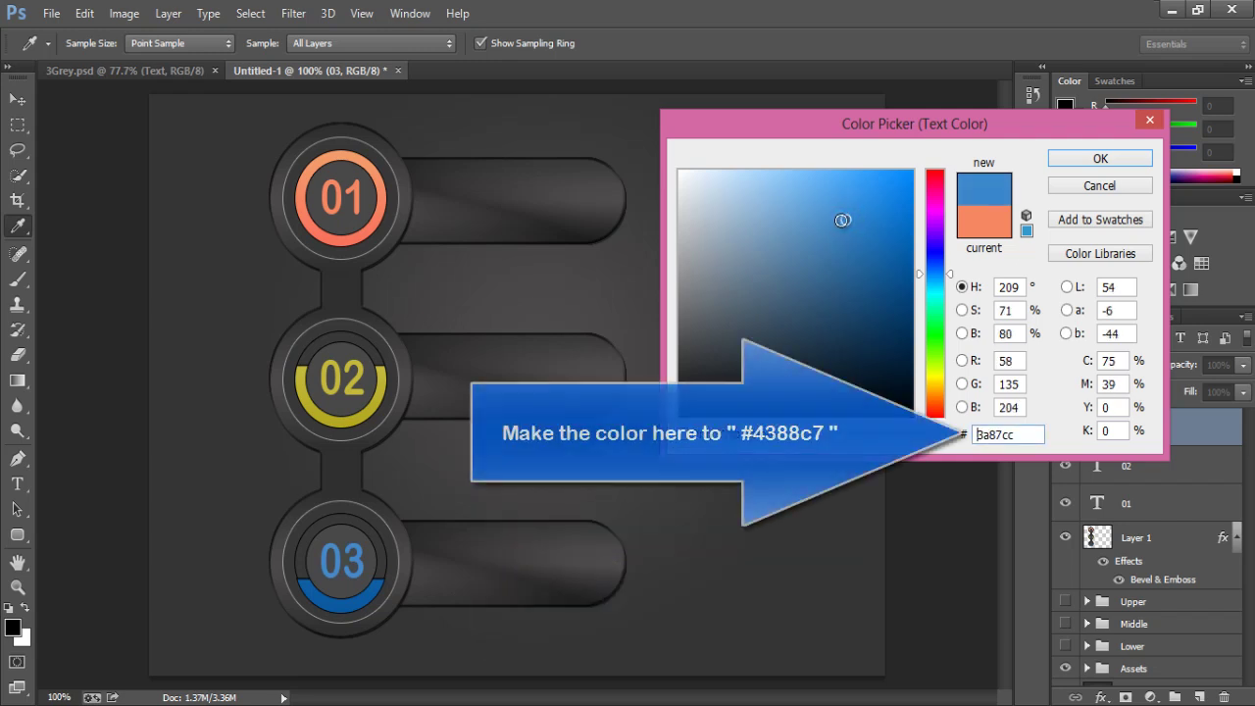
type("4388c7")
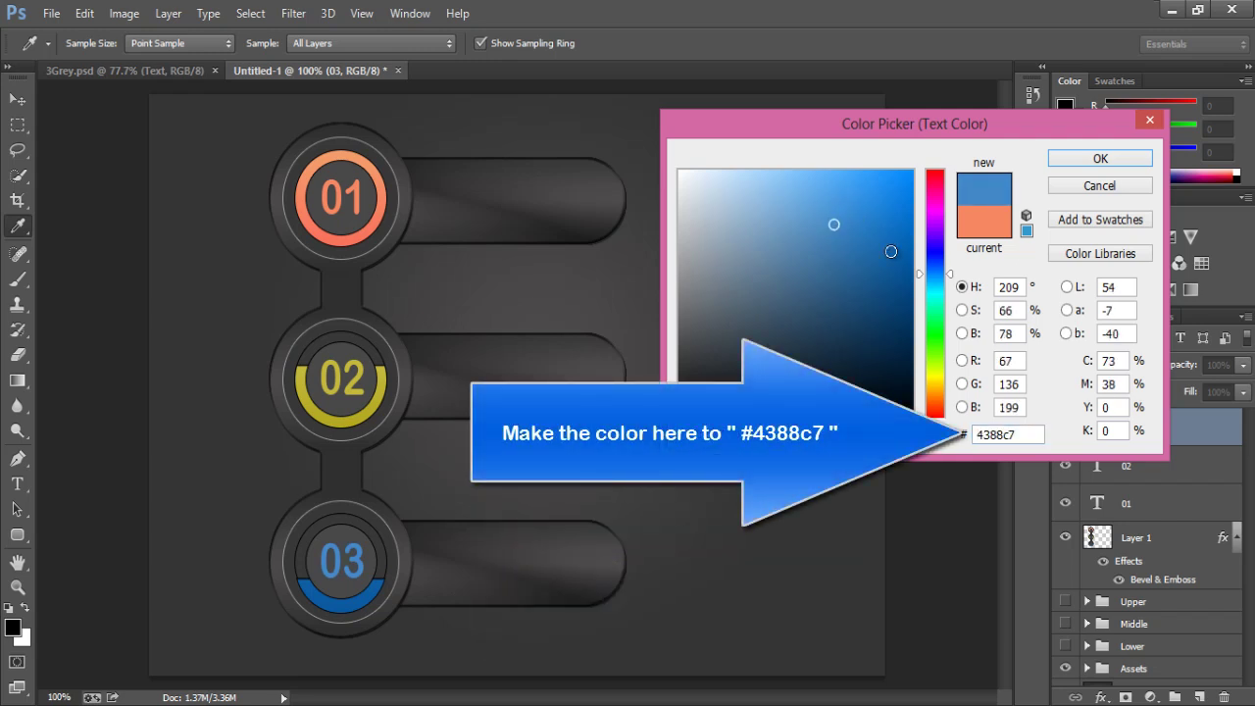
left_click(1091, 158)
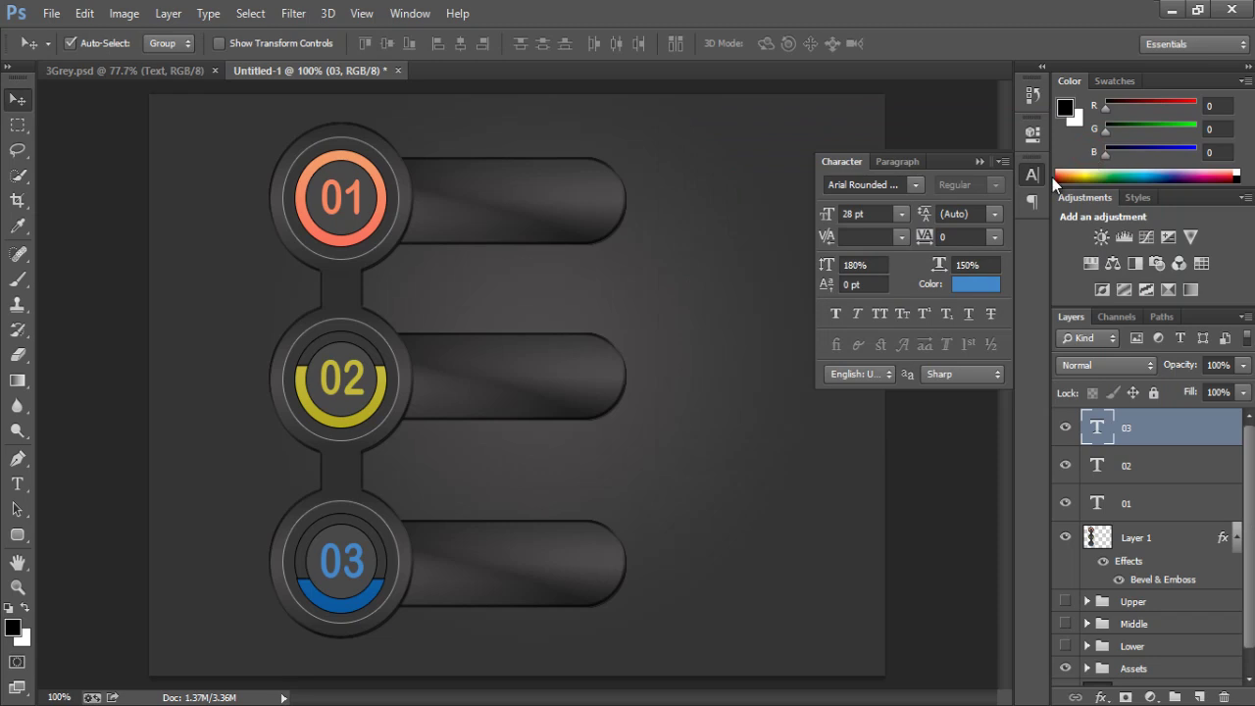
- Type 'OPTIONS DATA' as a new text line just above the top arm
left_click(981, 162)
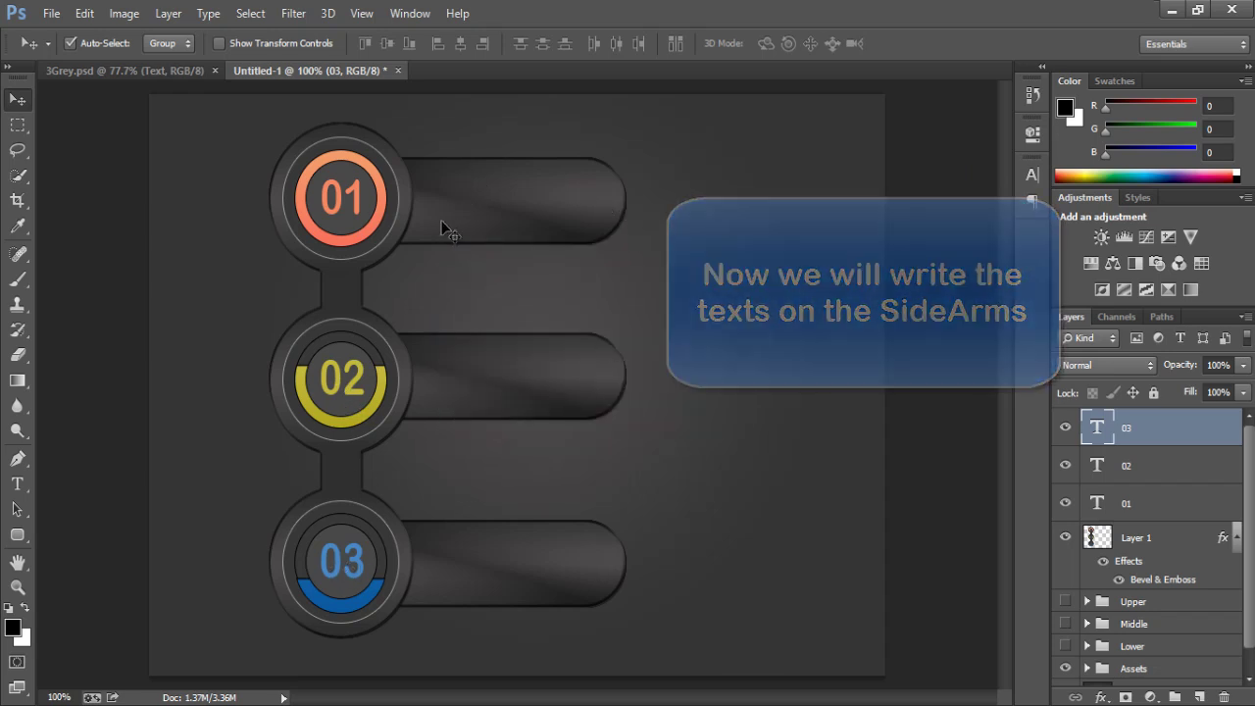
left_click(15, 486)
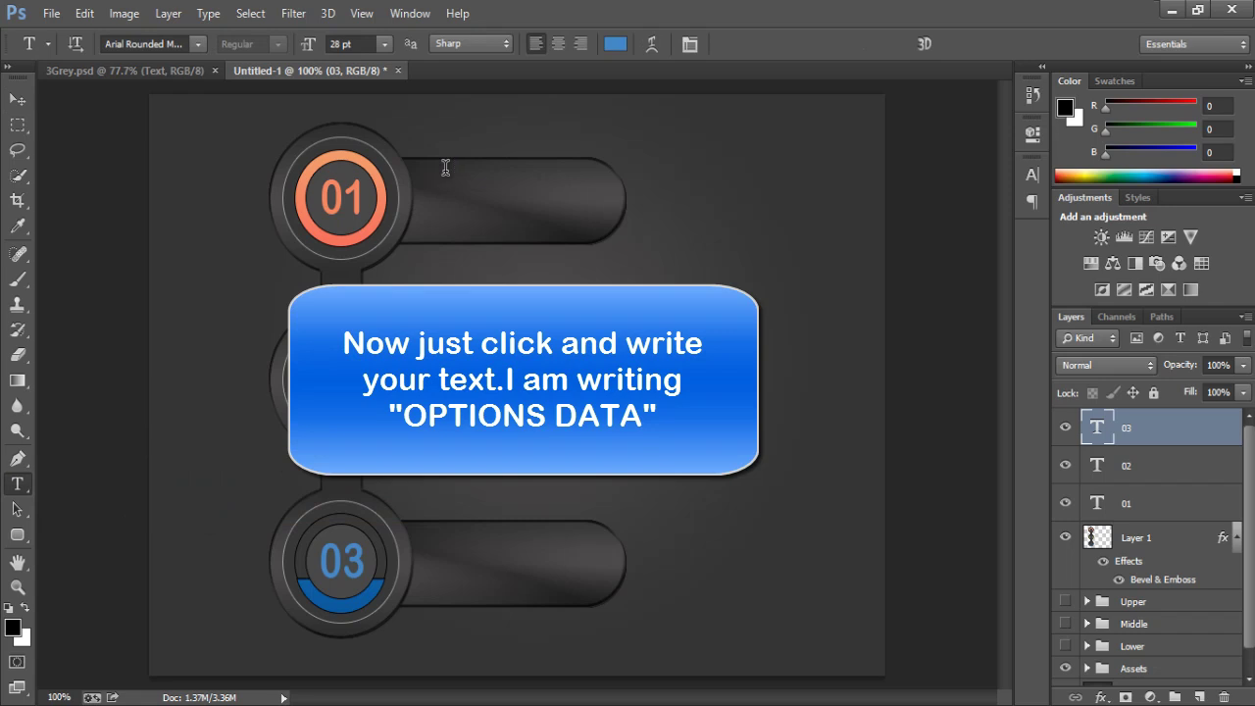
left_click(445, 168)
type("O")
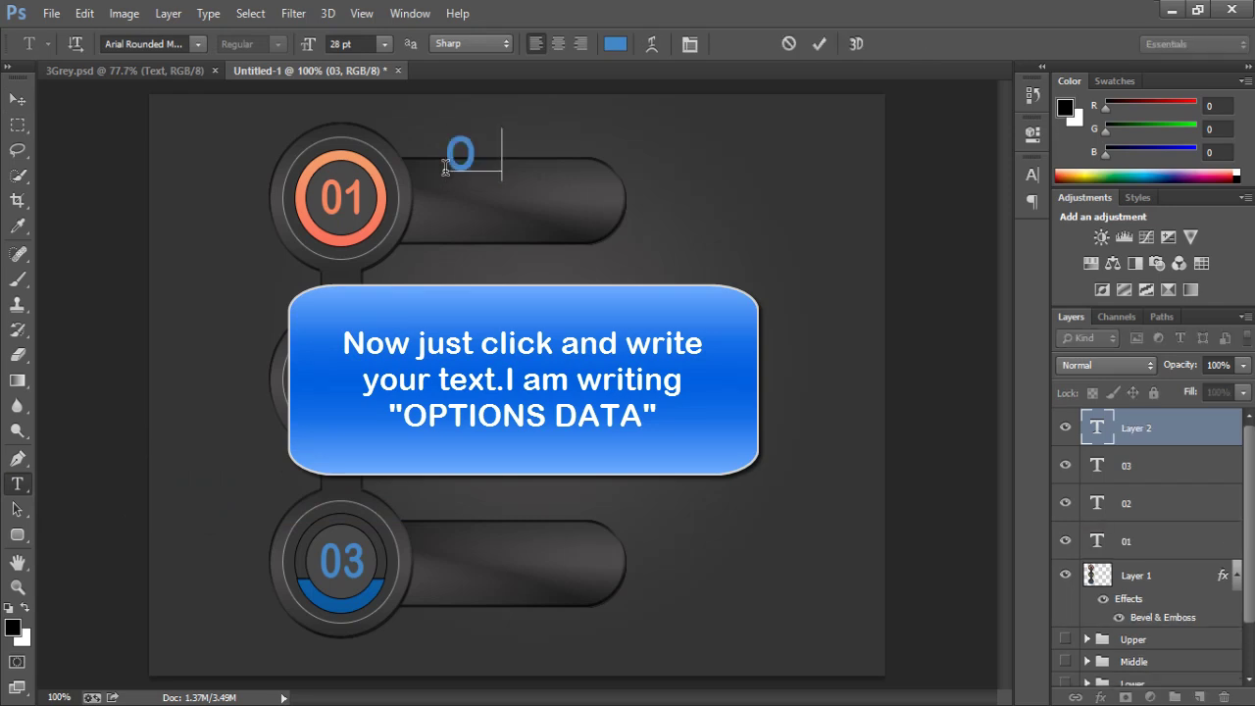
type("PTIONS DATA")
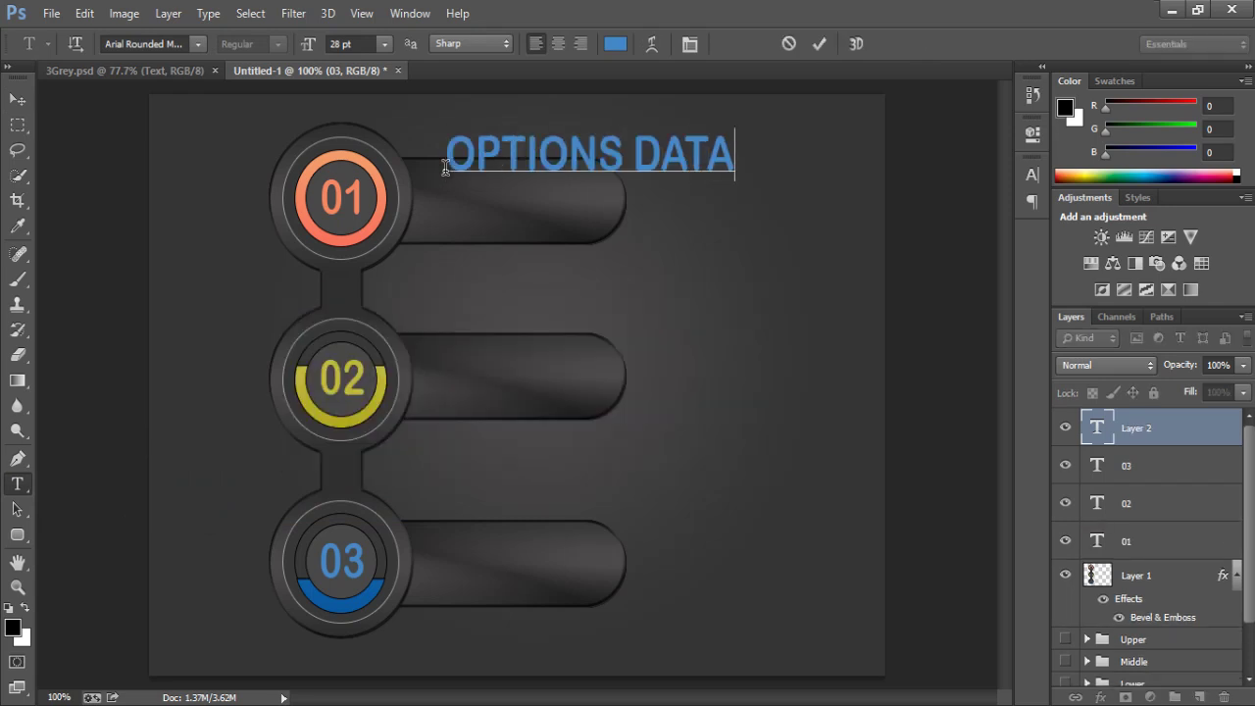
- Commit OPTIONS DATA and drag it down onto the bottom arm beside 03
left_click(820, 43)
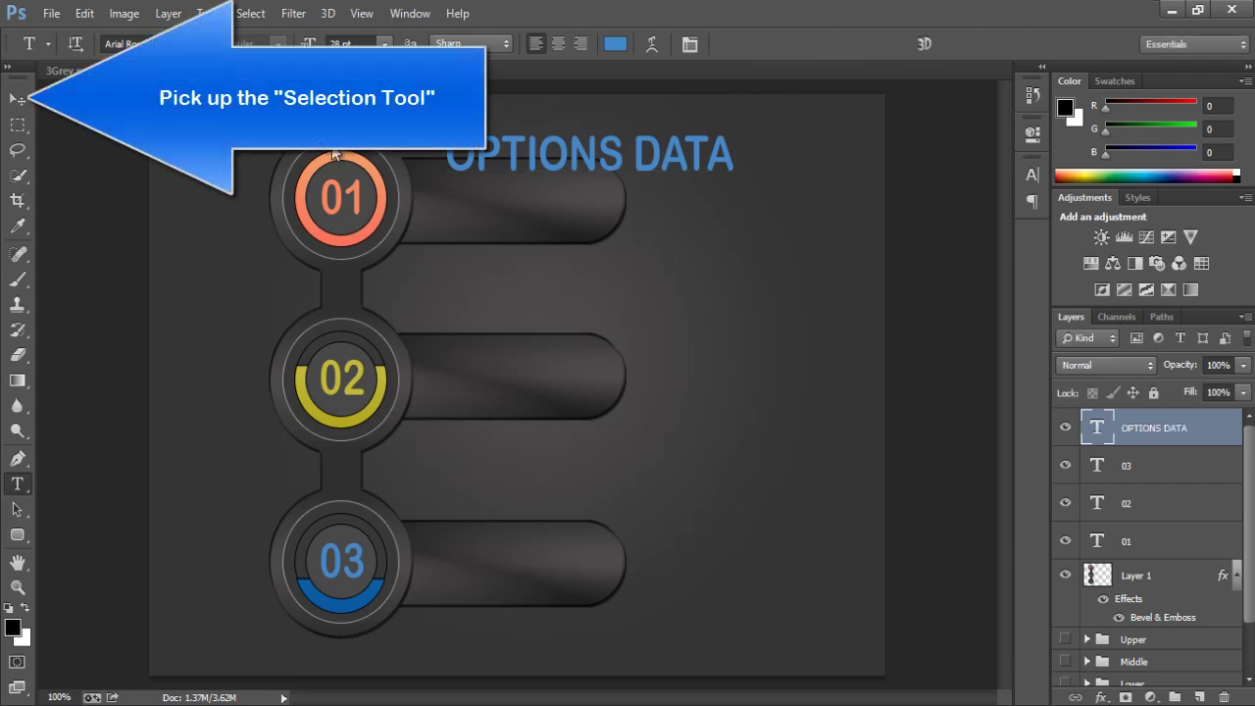
left_click(17, 99)
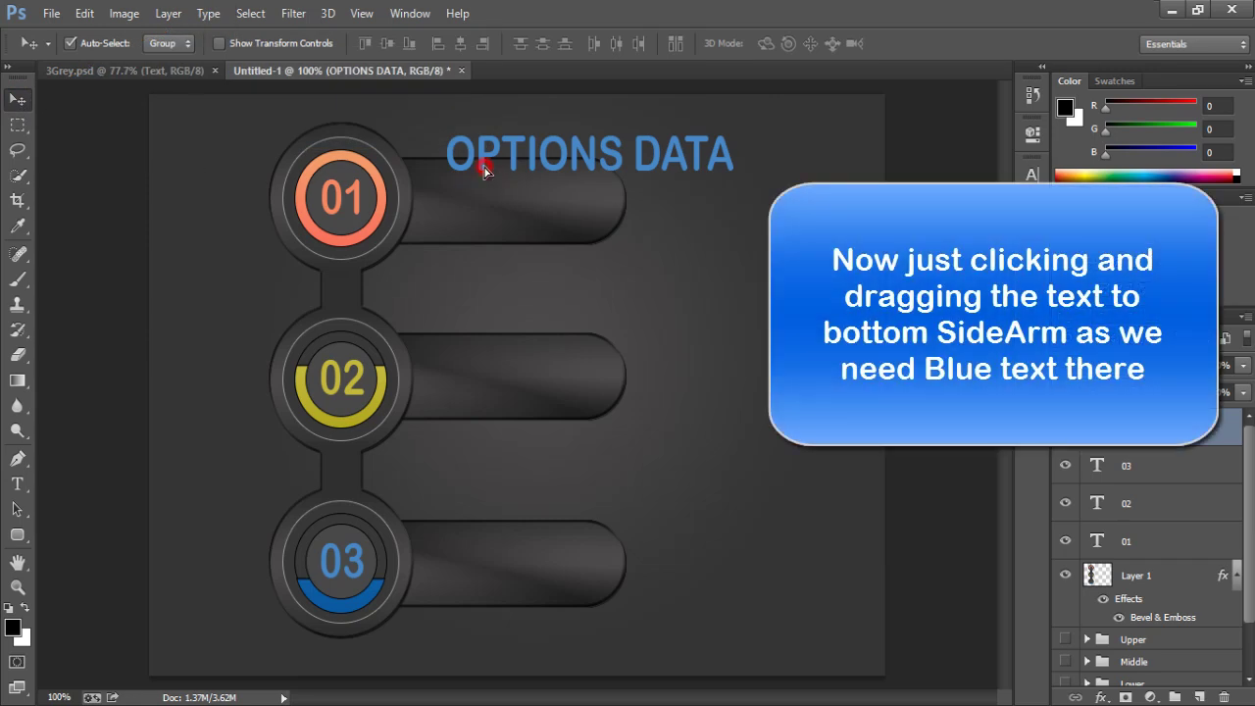
left_click_drag(484, 181, 444, 546)
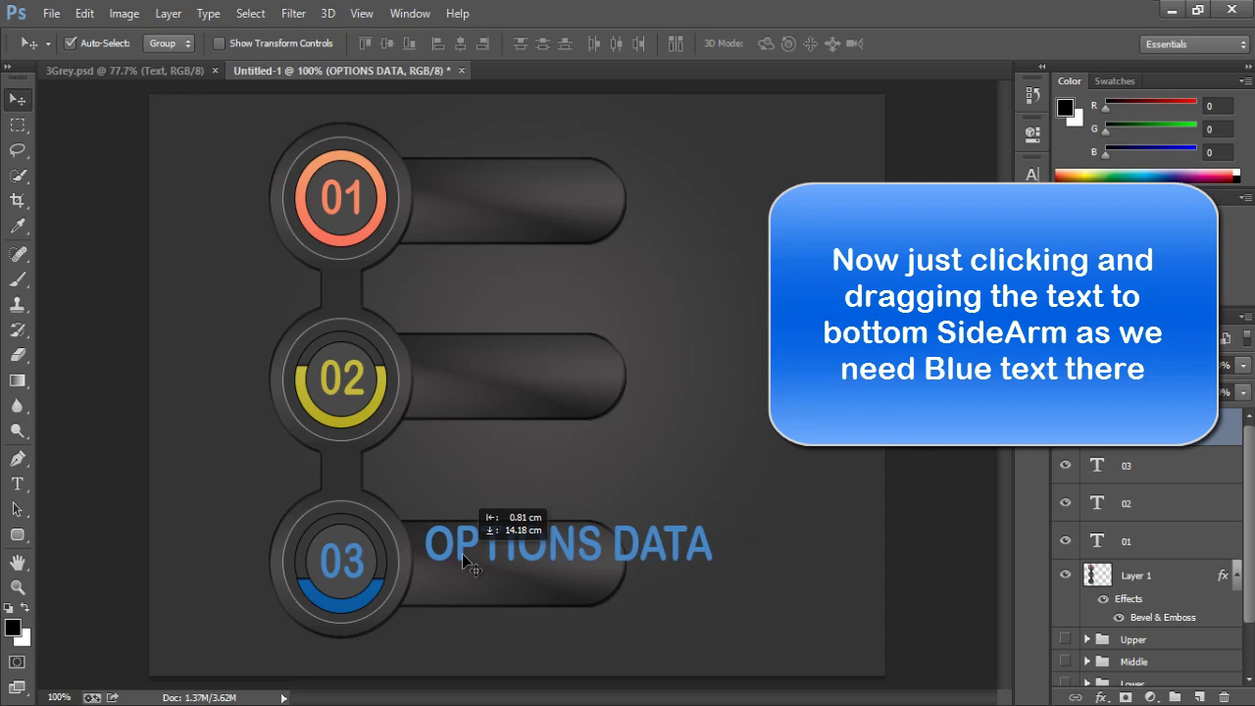
left_click_drag(444, 546, 459, 566)
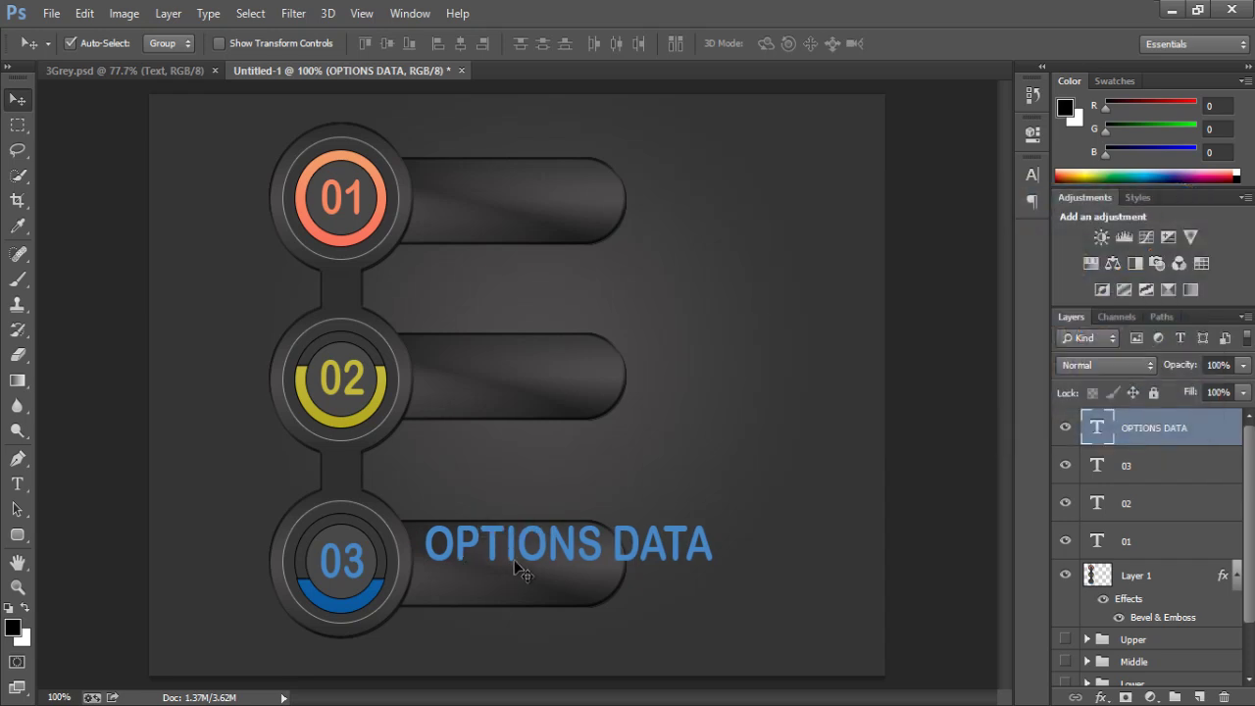
- Make OPTIONS DATA 14 pt with 100% vertical and horizontal scale
left_click(1030, 173)
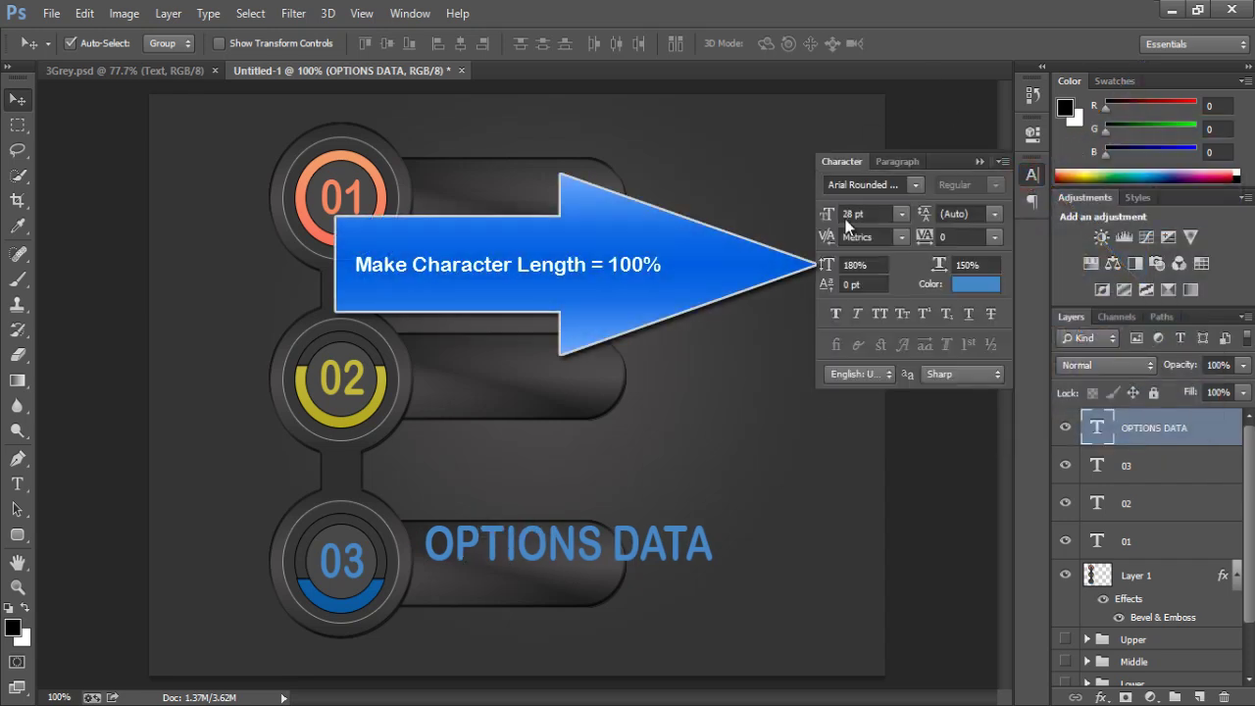
left_click(879, 265)
left_click(986, 264)
type("100")
key("Return")
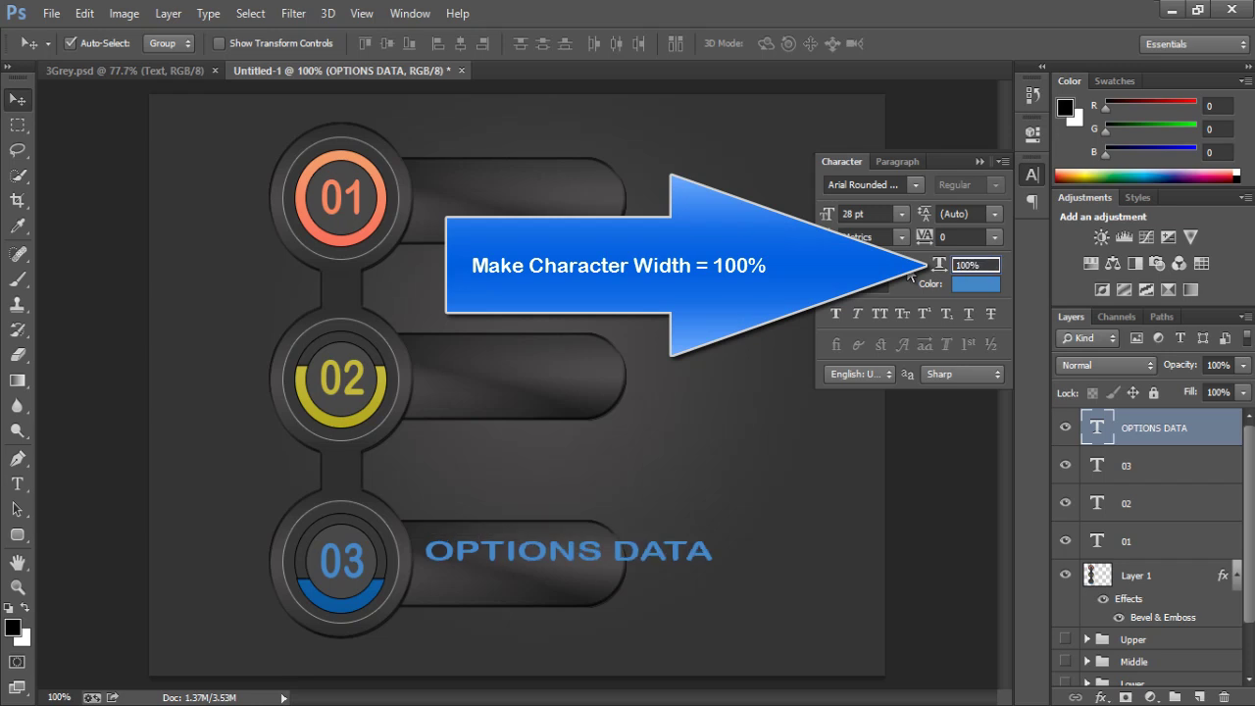
key("Return")
double_click(879, 213)
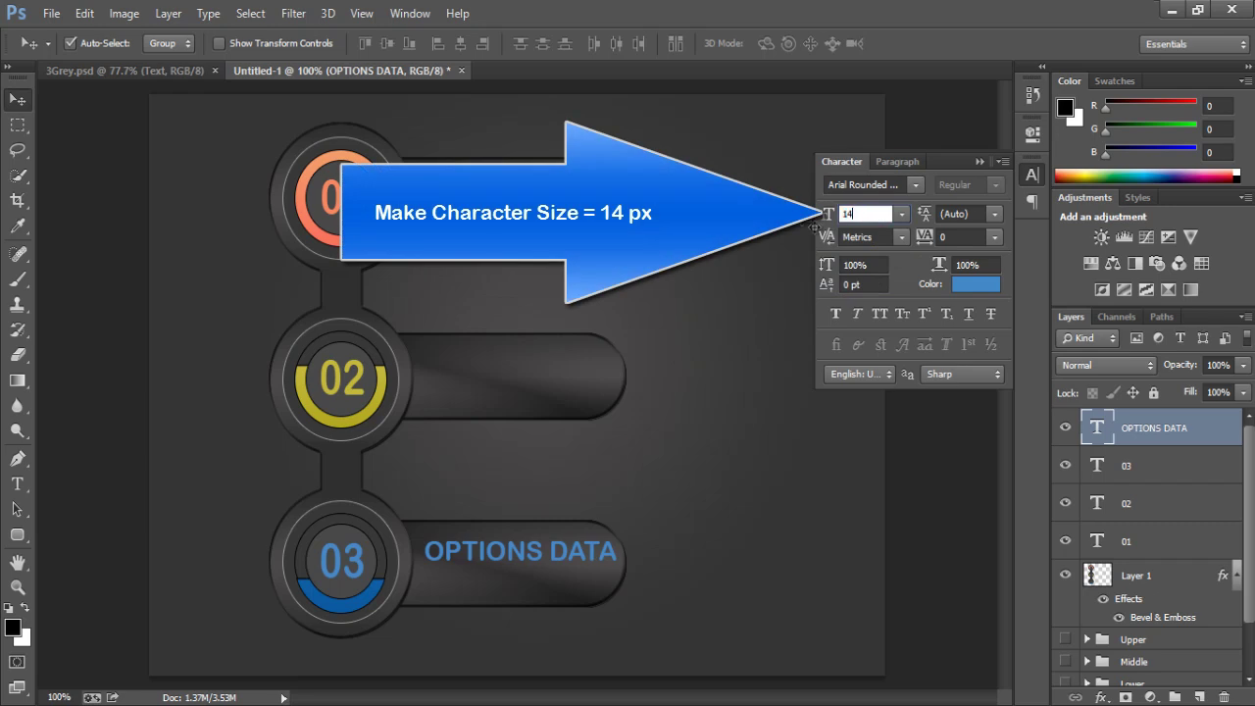
key("Return")
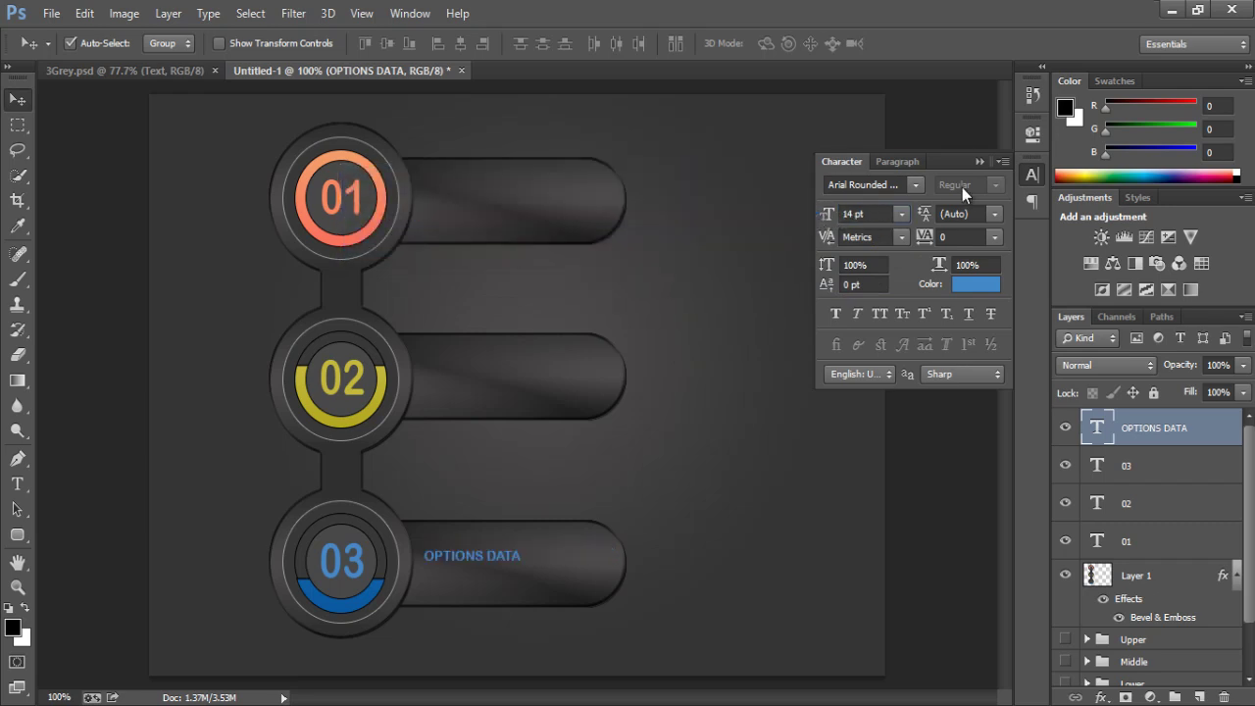
left_click(981, 160)
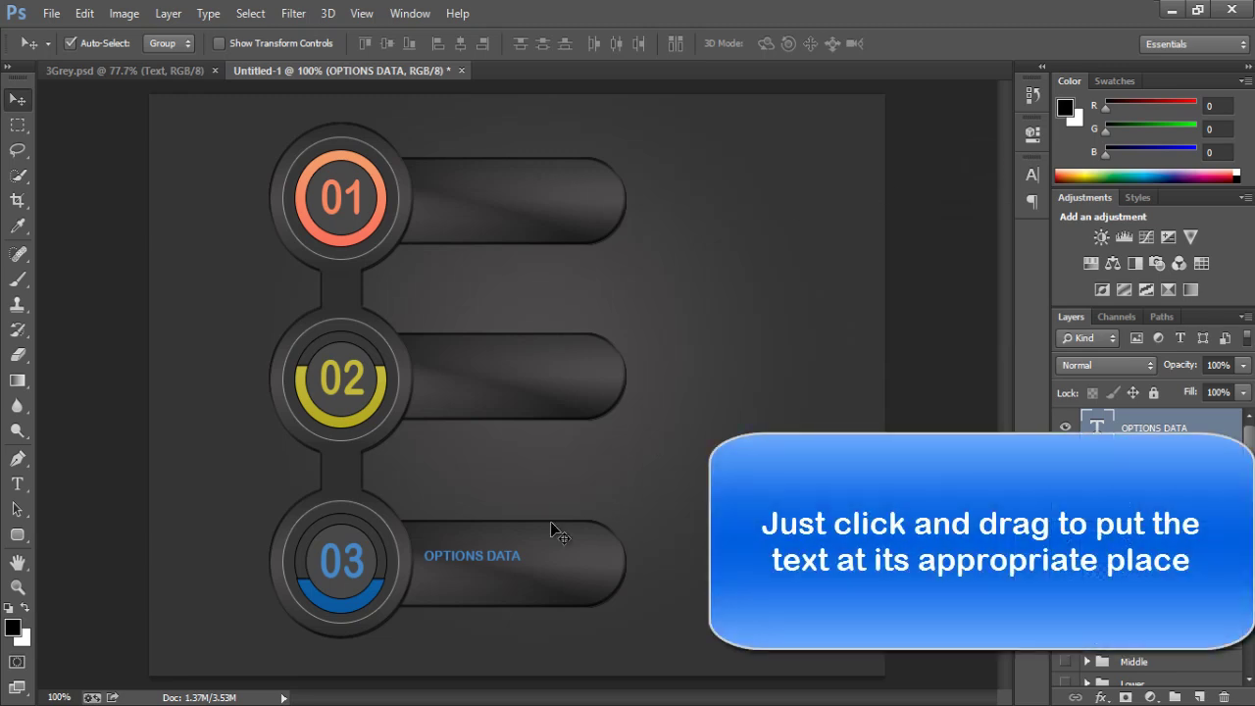
- Adjust OPTIONS DATA on the bottom arm, then drag a duplicate up onto the upper bar
left_click_drag(487, 556, 496, 536)
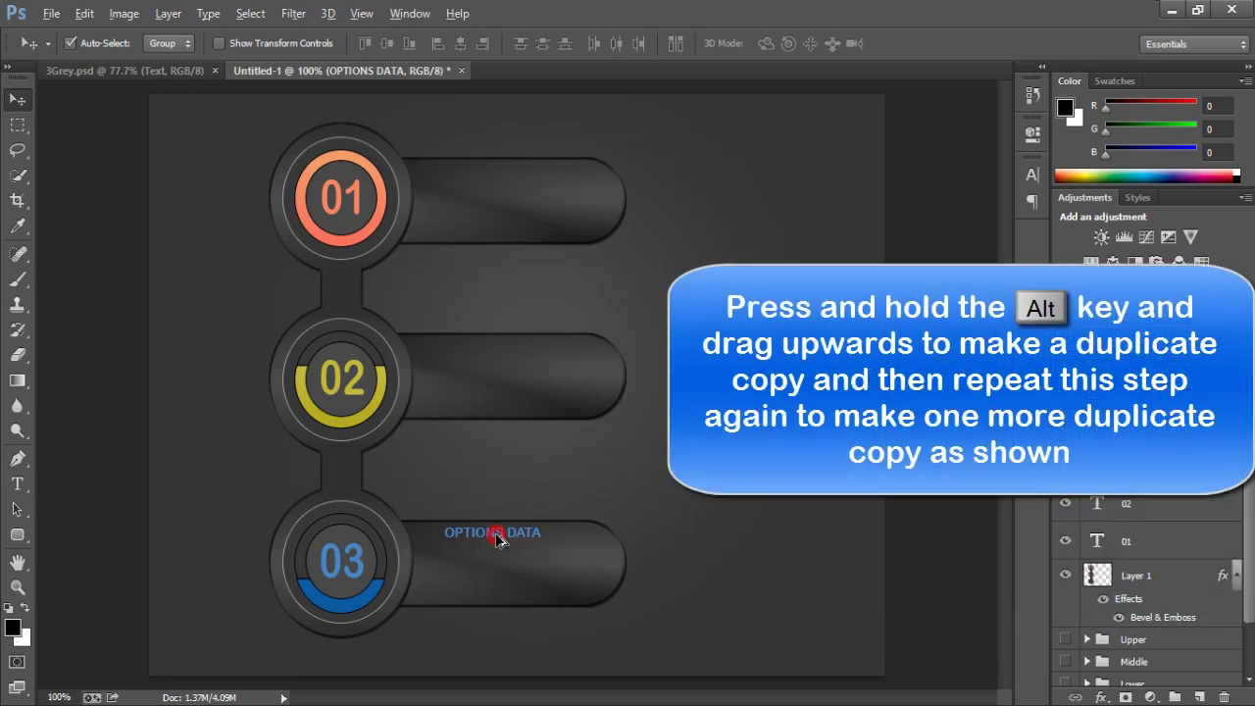
left_click_drag(495, 532, 504, 181)
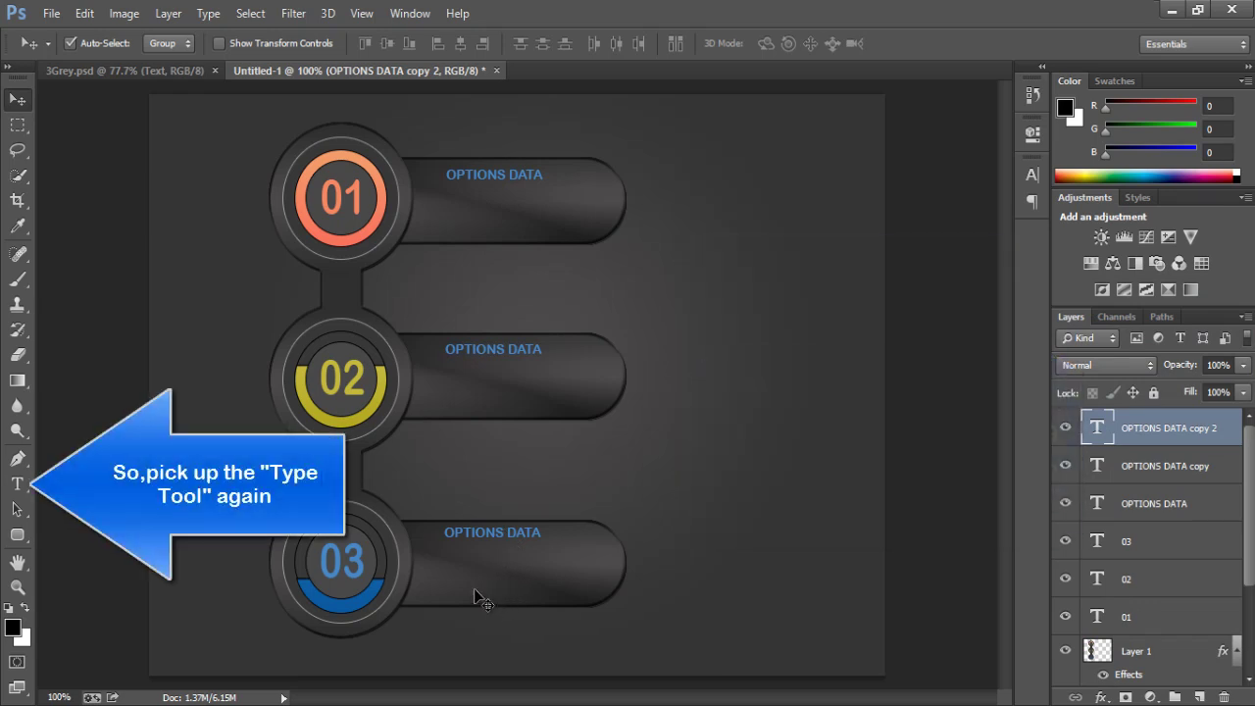
- Add a '25%' label inside the 03 bar below OPTIONS DATA and size it to 28 pt
left_click(18, 484)
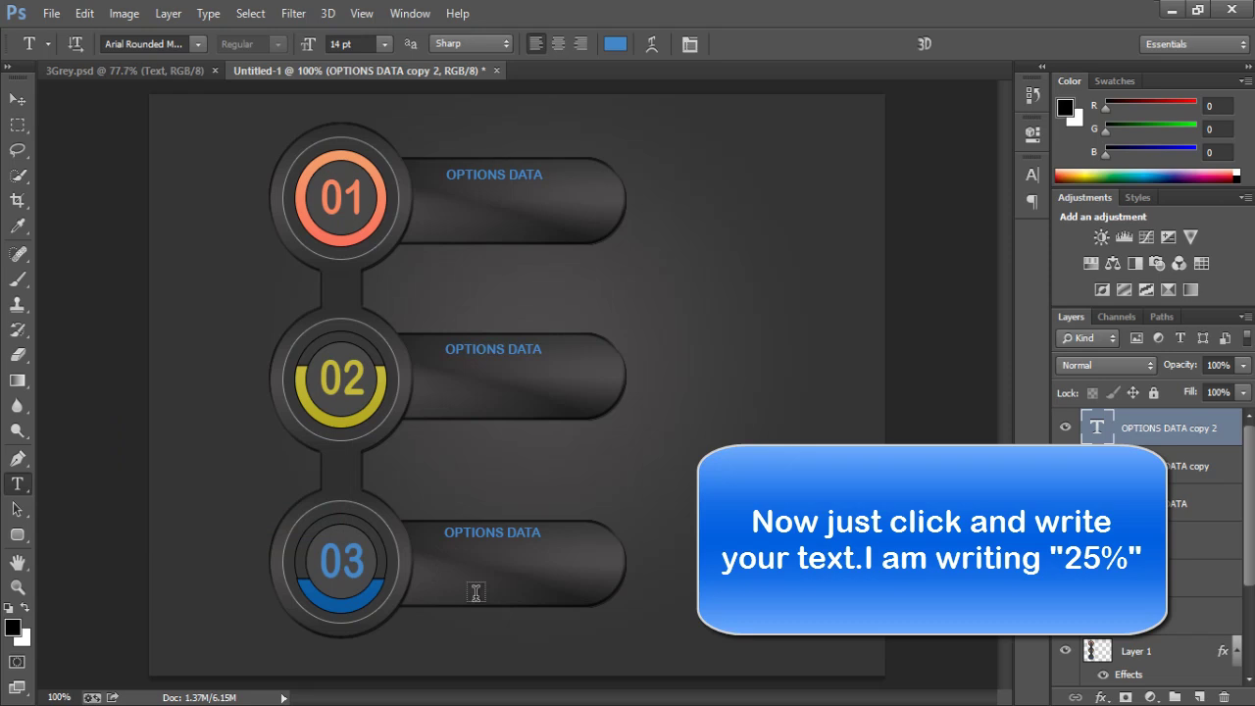
left_click(475, 591)
type("25")
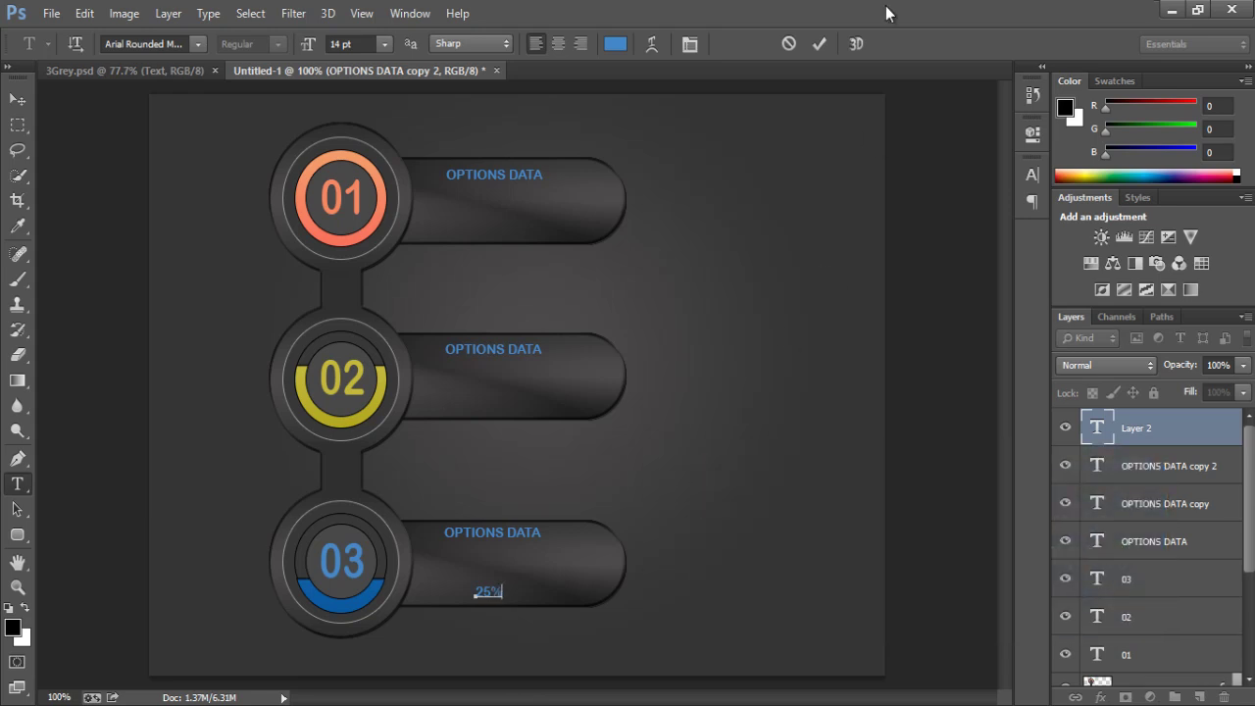
left_click(822, 44)
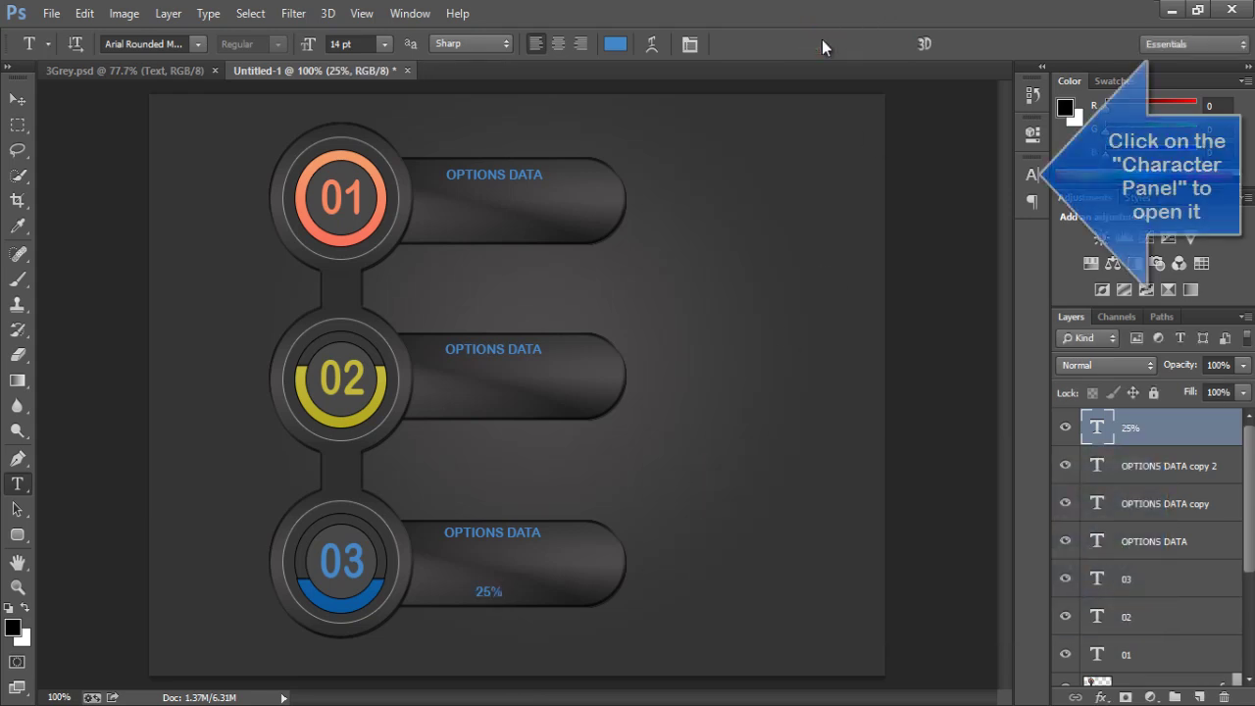
left_click(1030, 175)
left_click(871, 213)
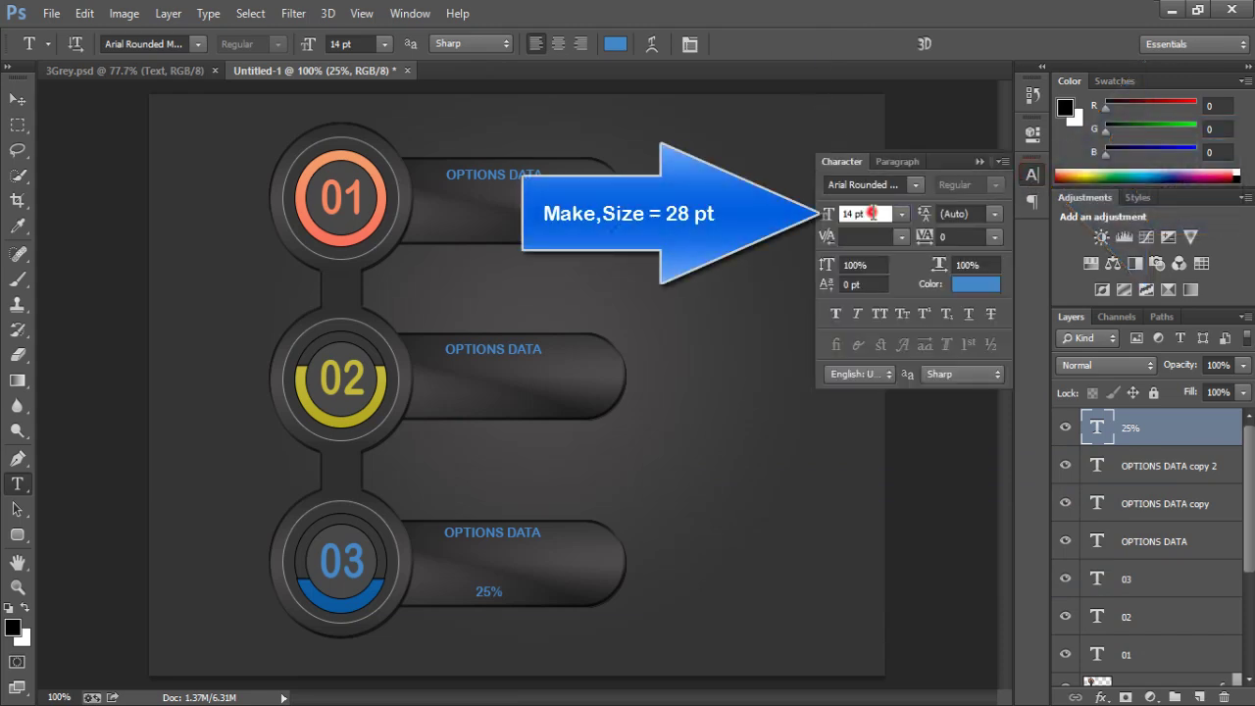
left_click(824, 214)
type("28")
key("Return")
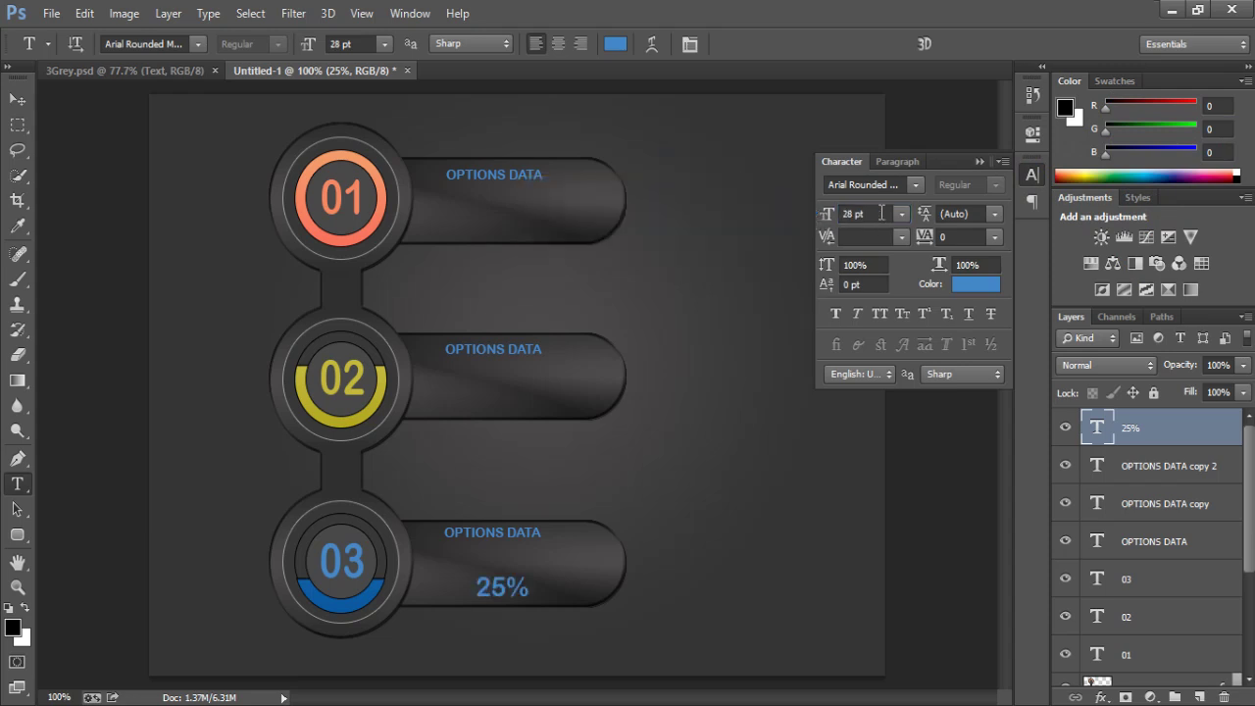
left_click(985, 162)
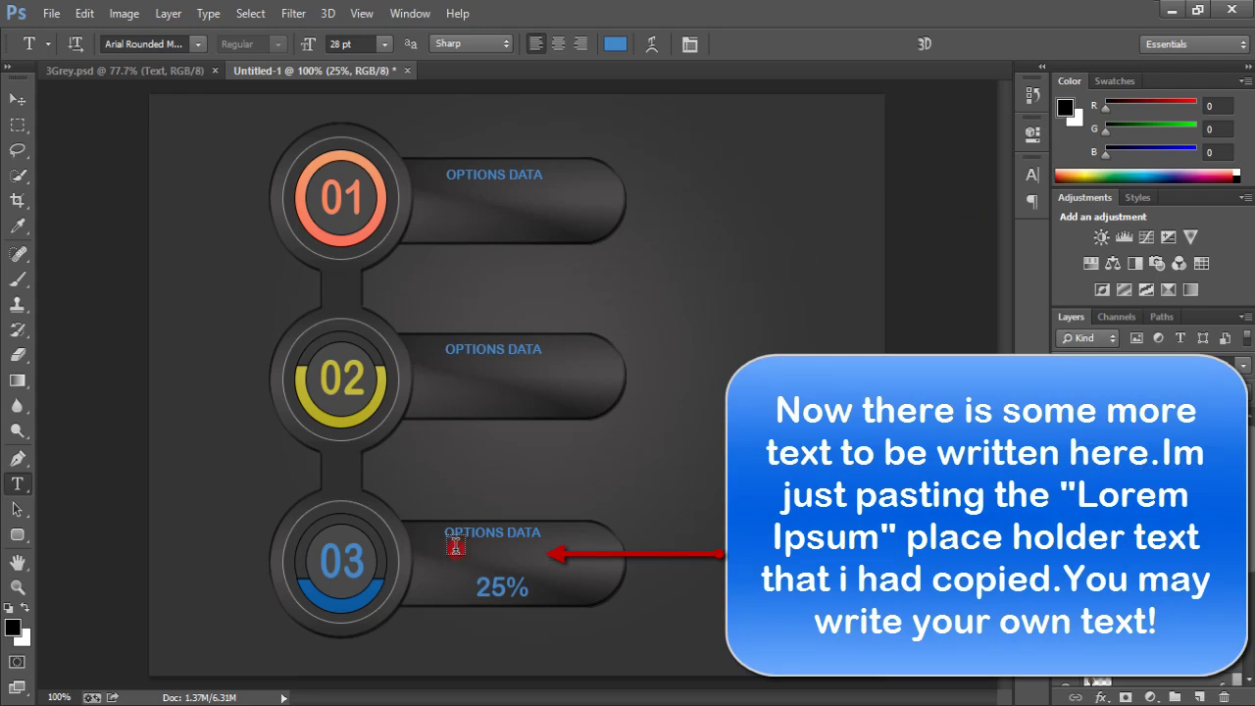
- Paste the 8 pt Lorem ipsum placeholder into the 03 bar, split into three lines
left_click(455, 546)
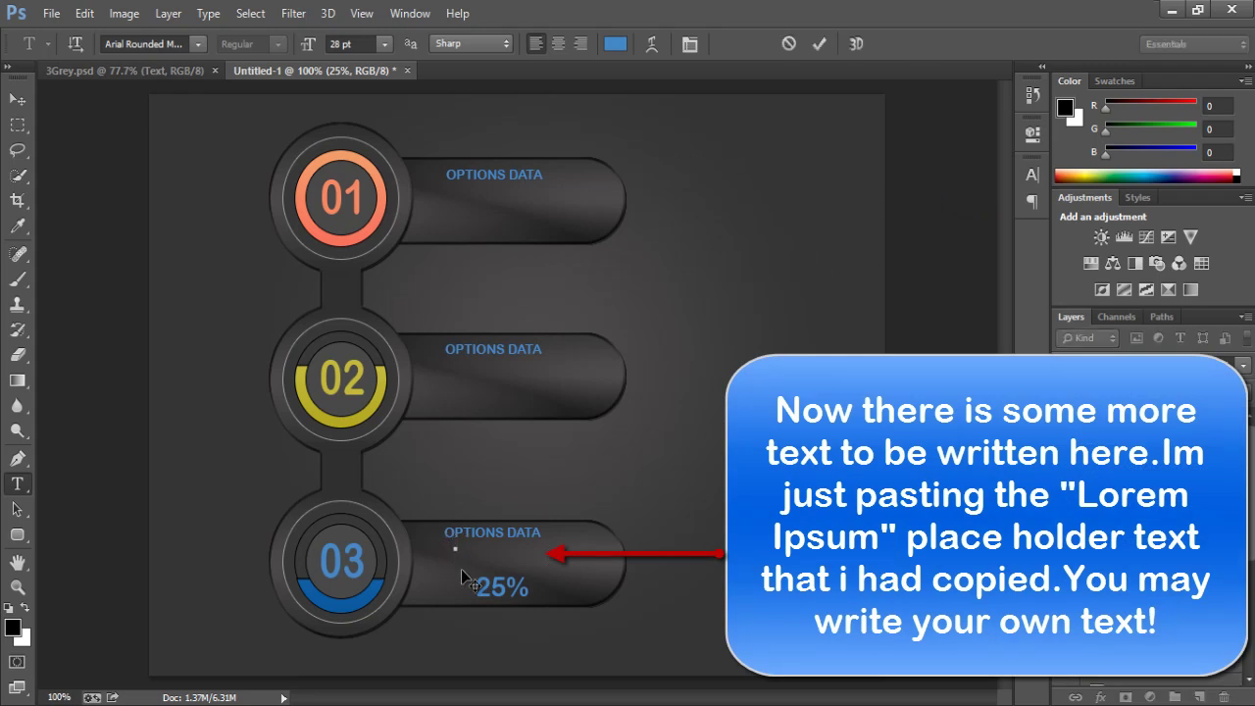
key("ctrl+v")
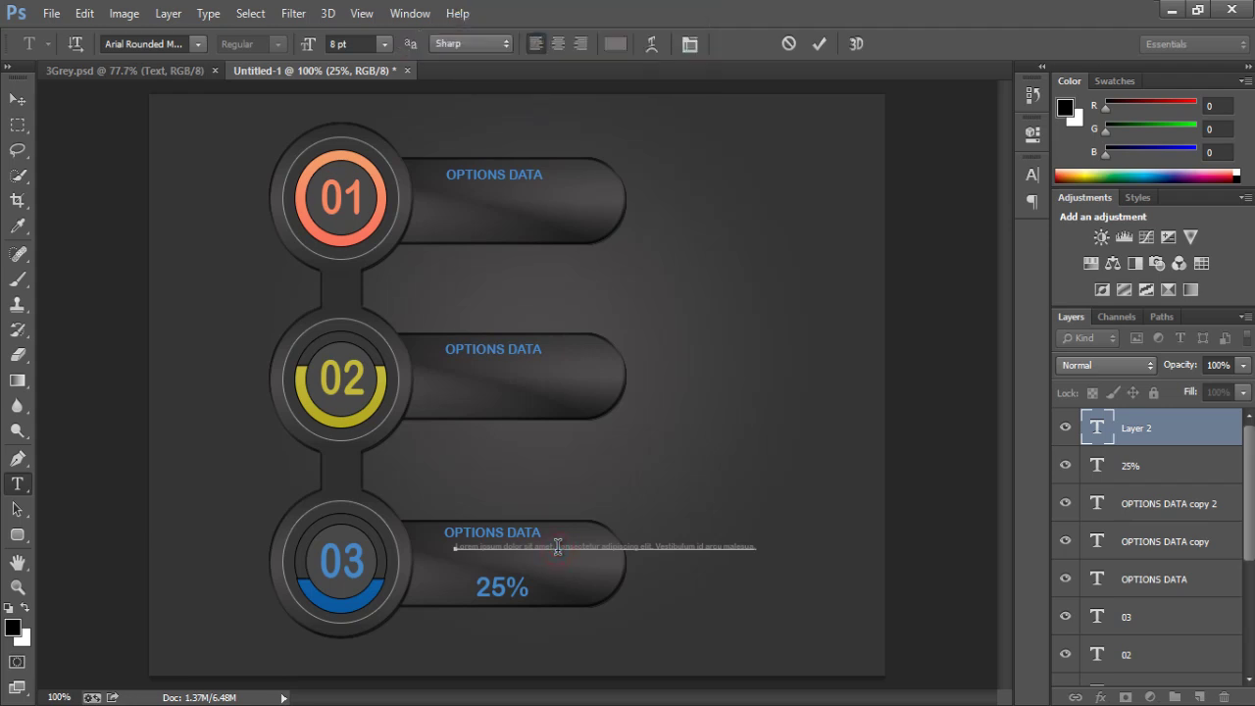
left_click(557, 546)
key("Return")
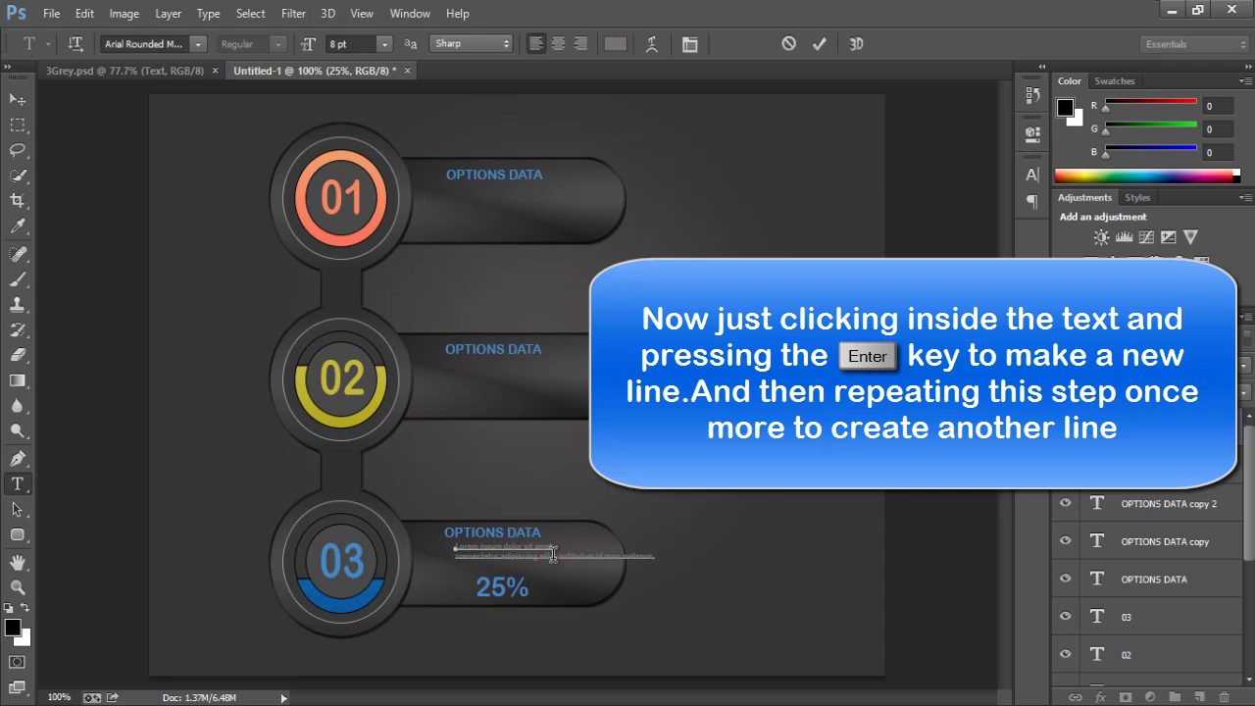
left_click(553, 554)
key("Return")
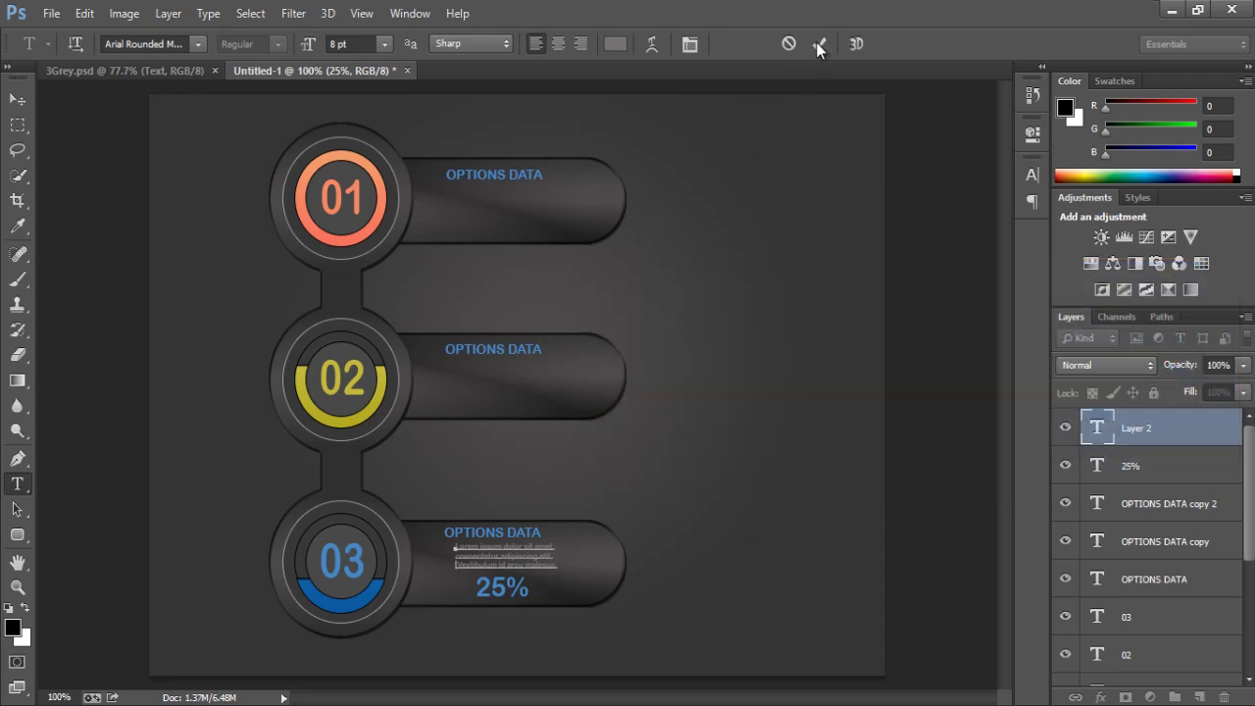
left_click(820, 44)
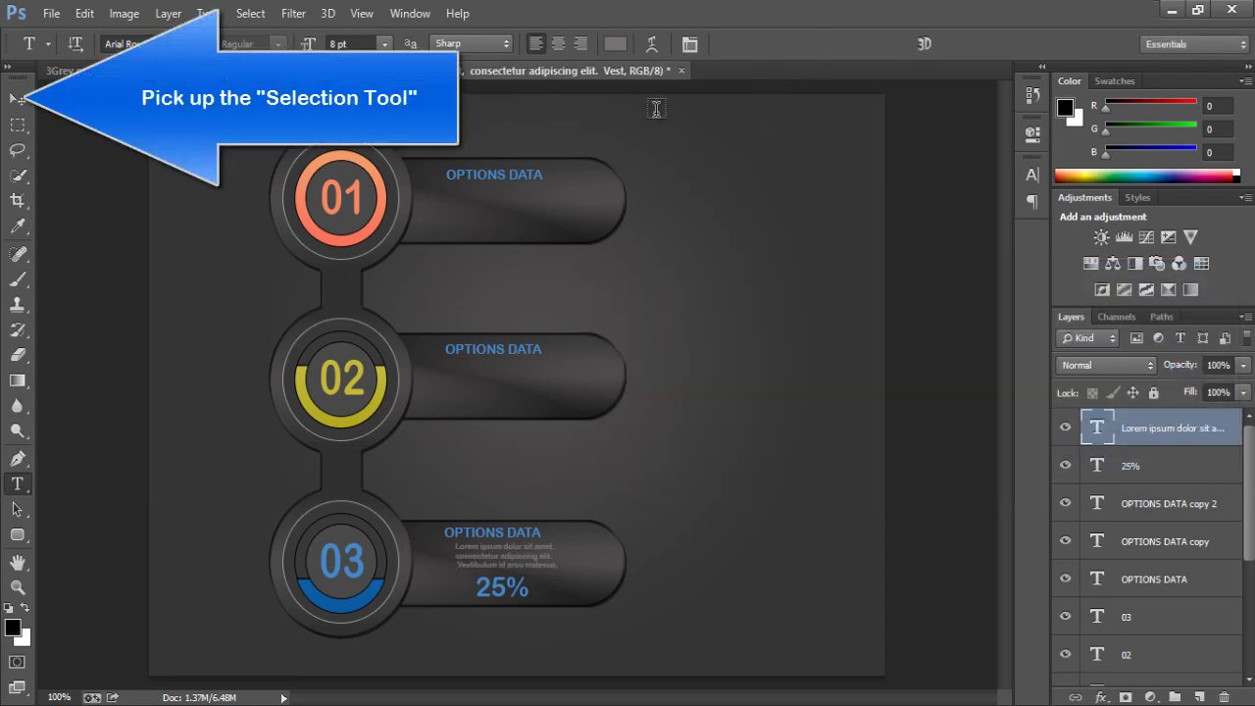
- Nudge OPTIONS DATA right, 25% down-left and the Lorem ipsum block left in the 03 bar
left_click(18, 99)
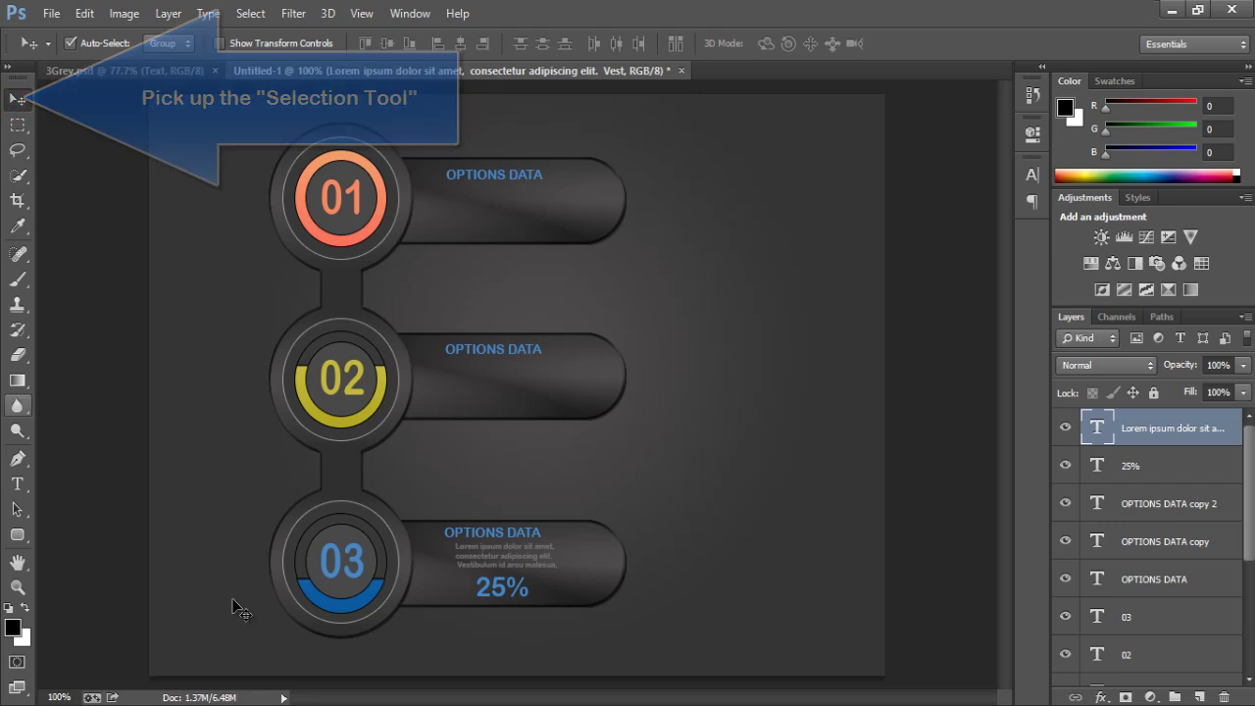
left_click(515, 534)
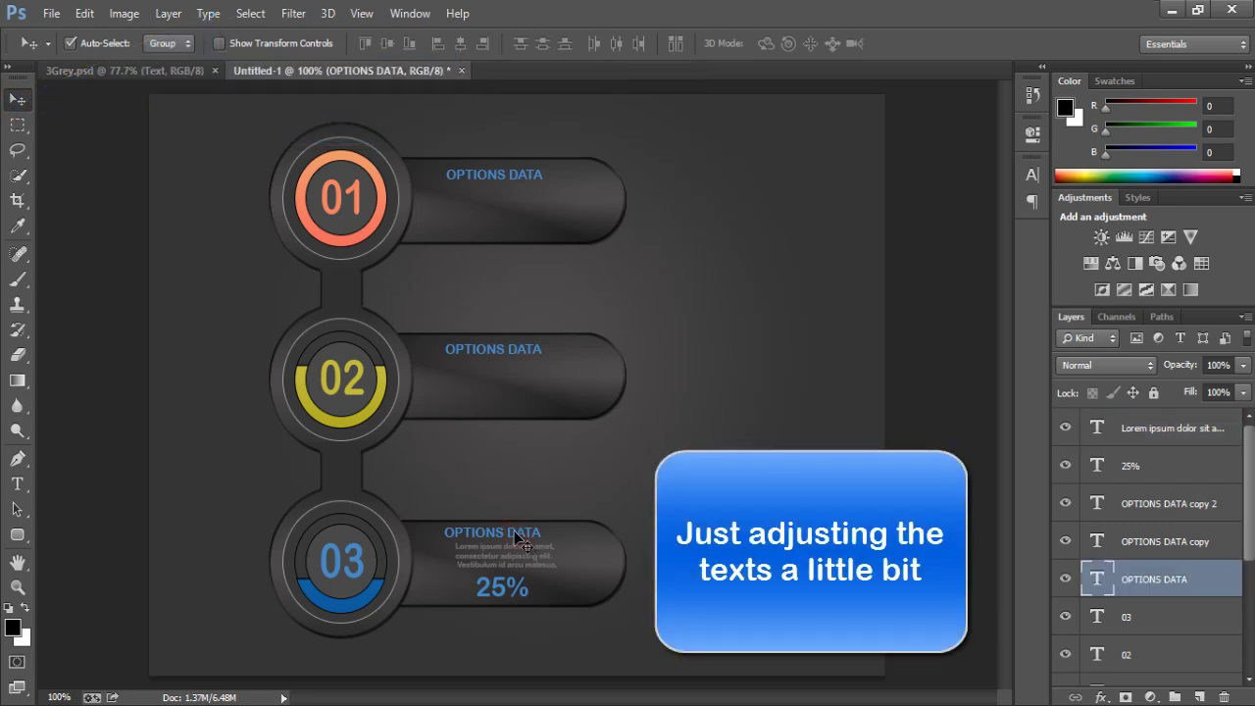
key("Right")
key("Right")
key("Right")
left_click(505, 586)
key("Down")
key("Down")
key("Left")
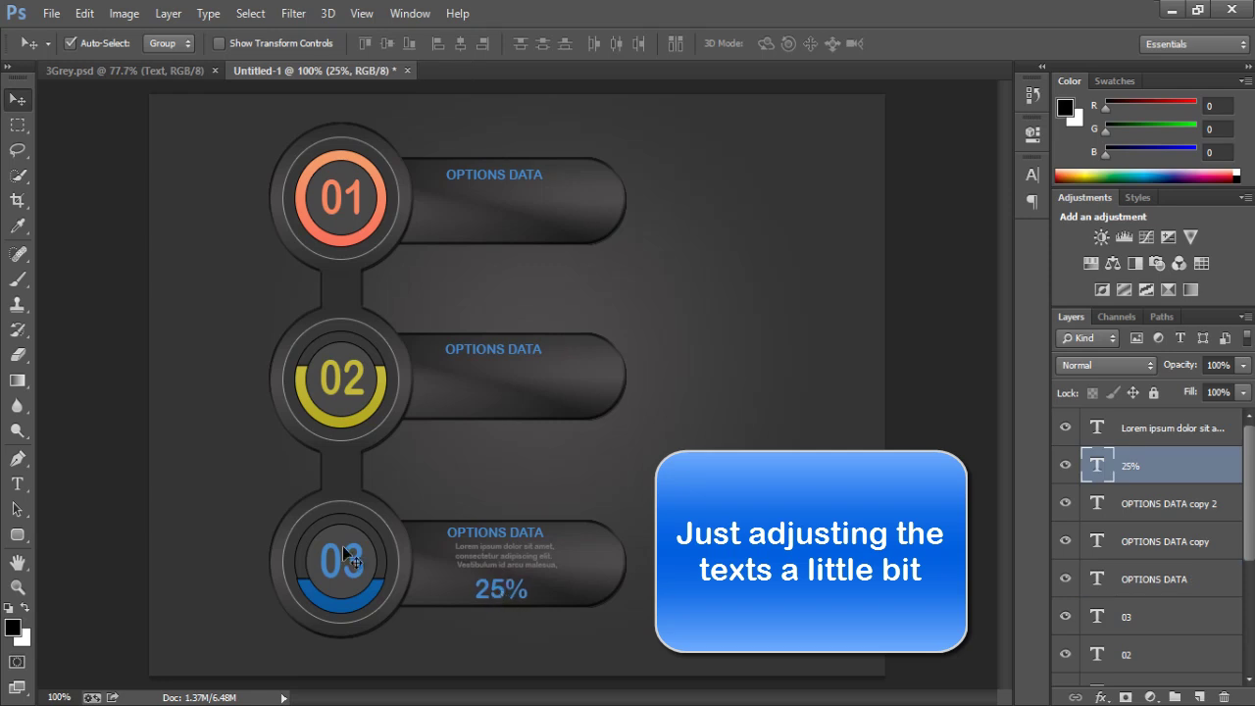
left_click(525, 549)
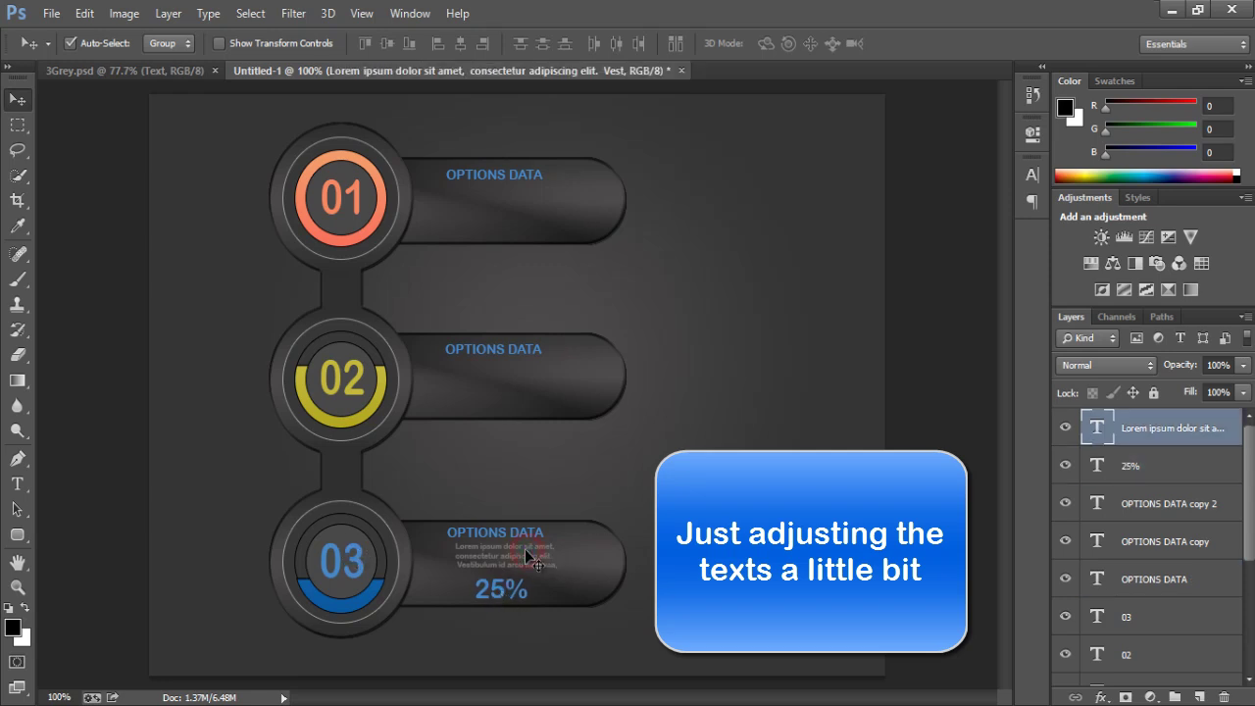
key("Left")
key("Left")
key("Left")
key("Left")
key("Left")
key("Left")
key("Left")
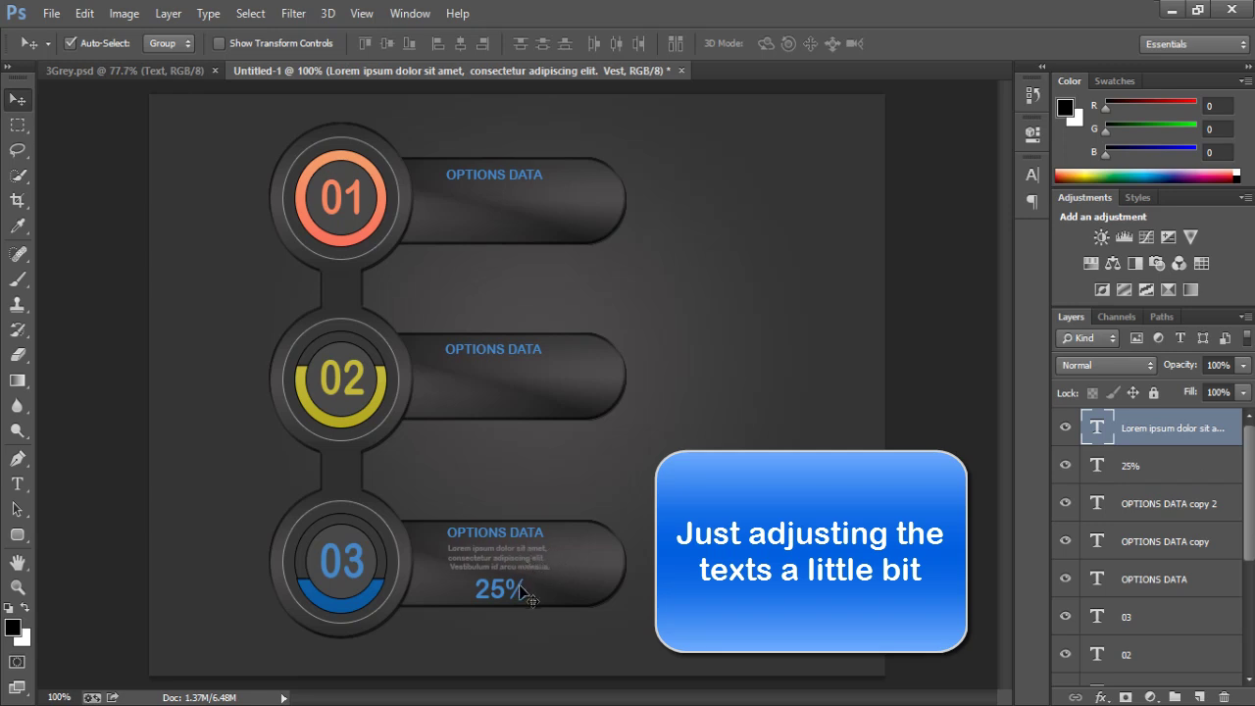
left_click(519, 591)
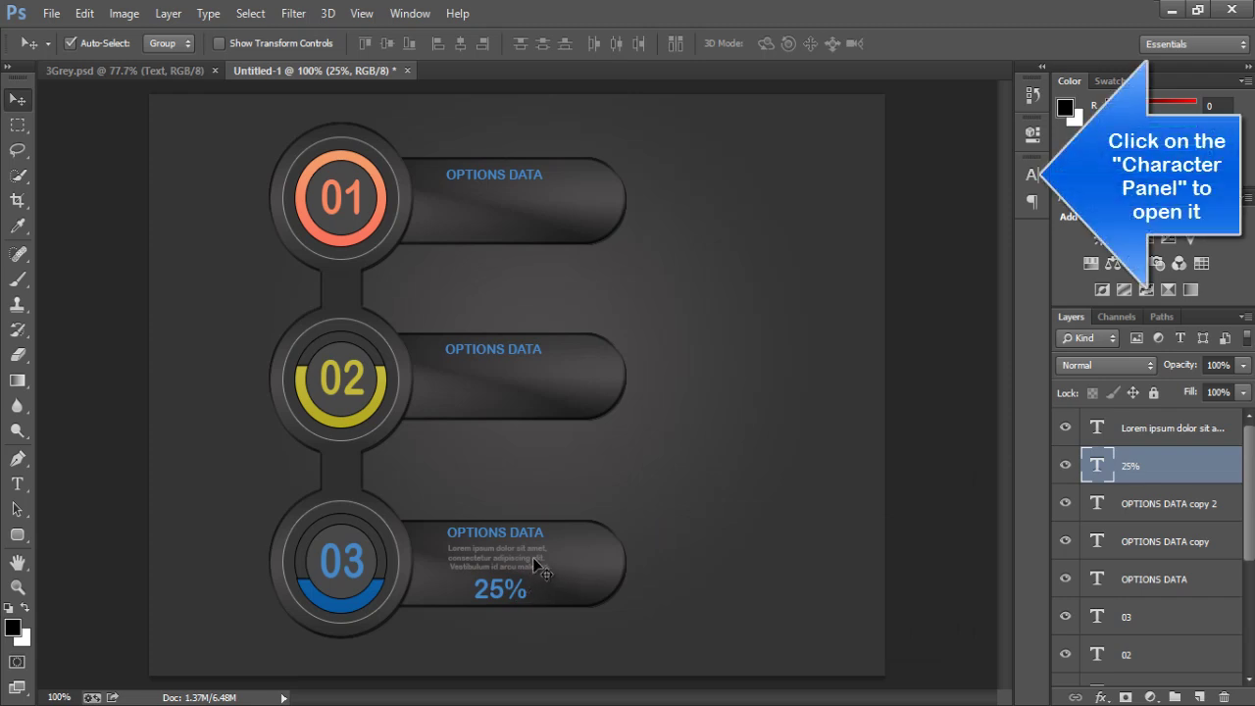
left_click(539, 566)
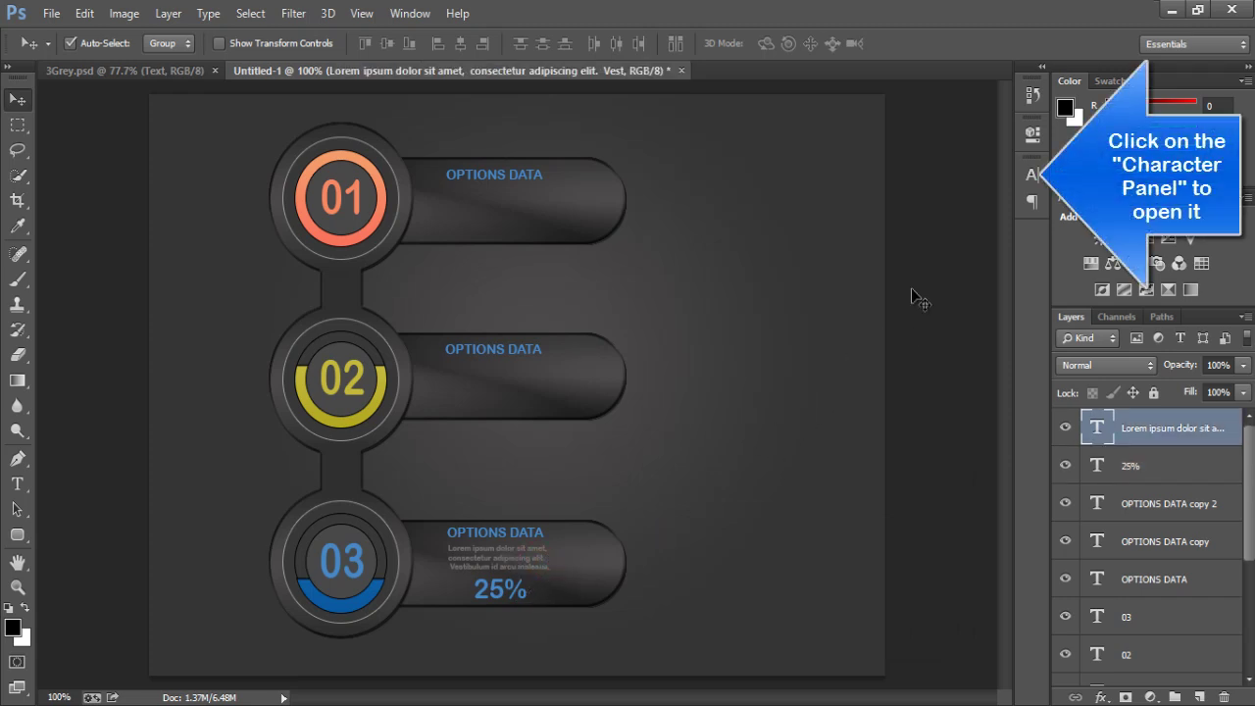
- Colour the Lorem ipsum block grey #777272 in the Character settings
left_click(1033, 174)
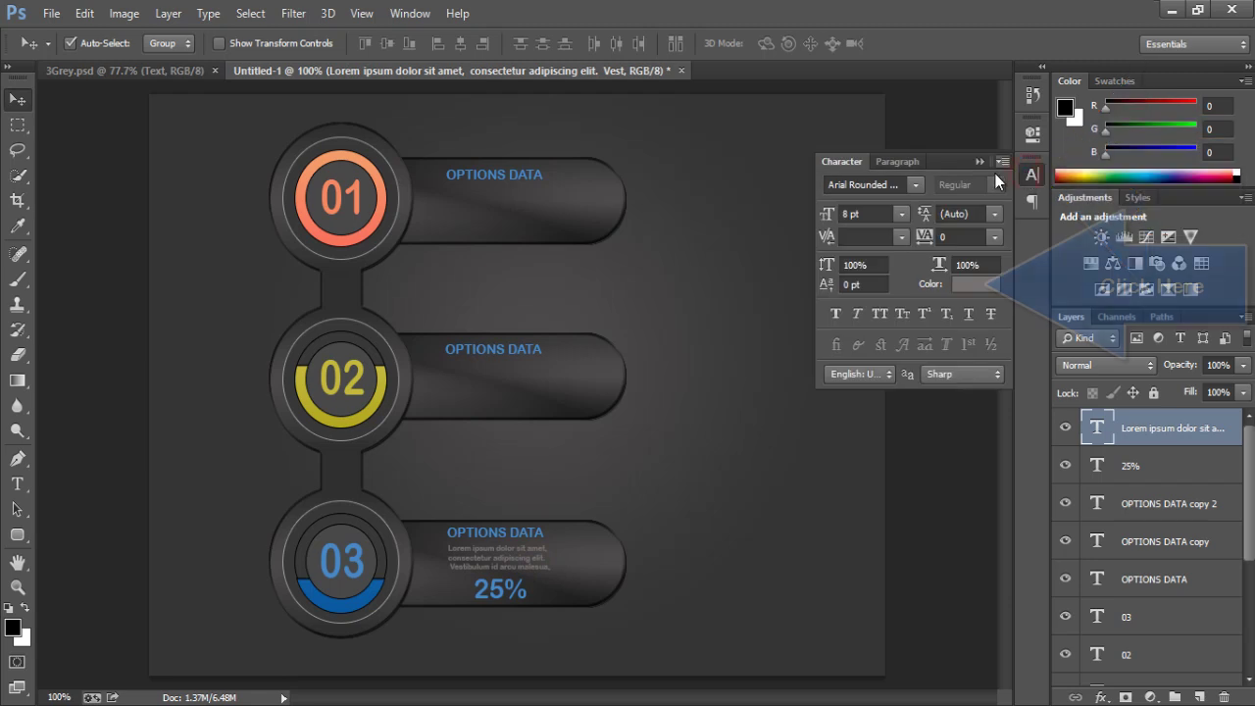
left_click(960, 285)
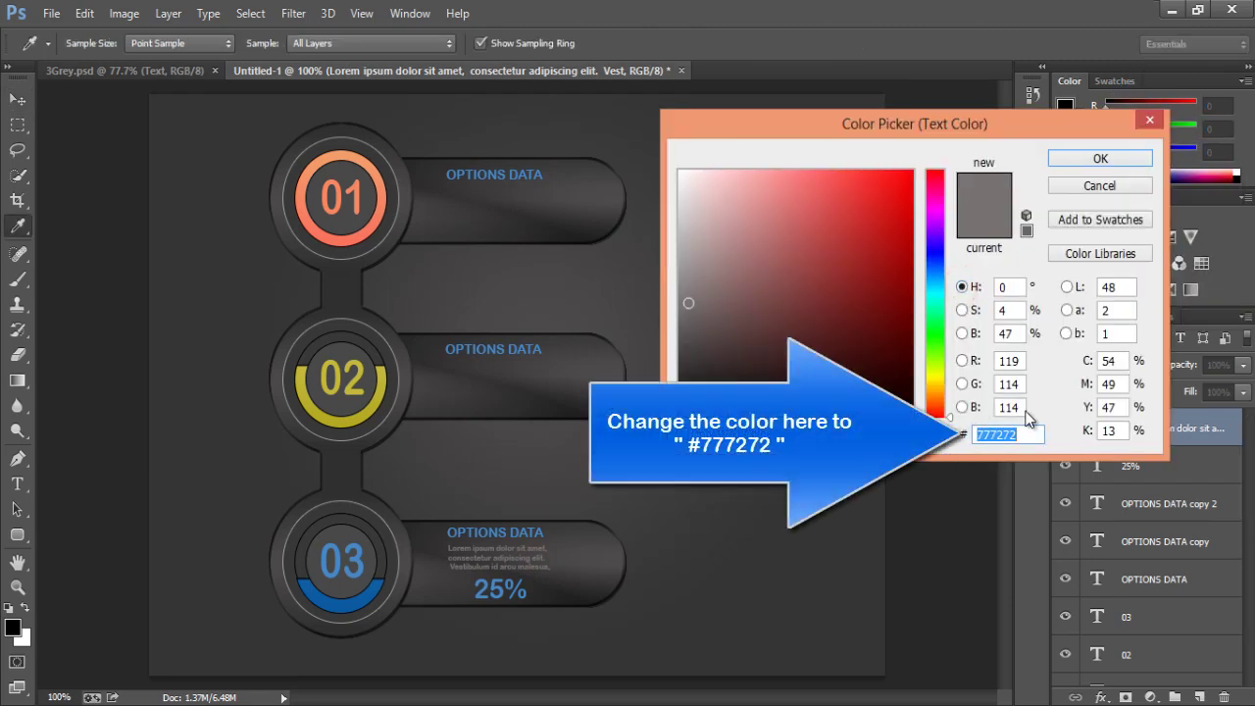
left_click(1100, 159)
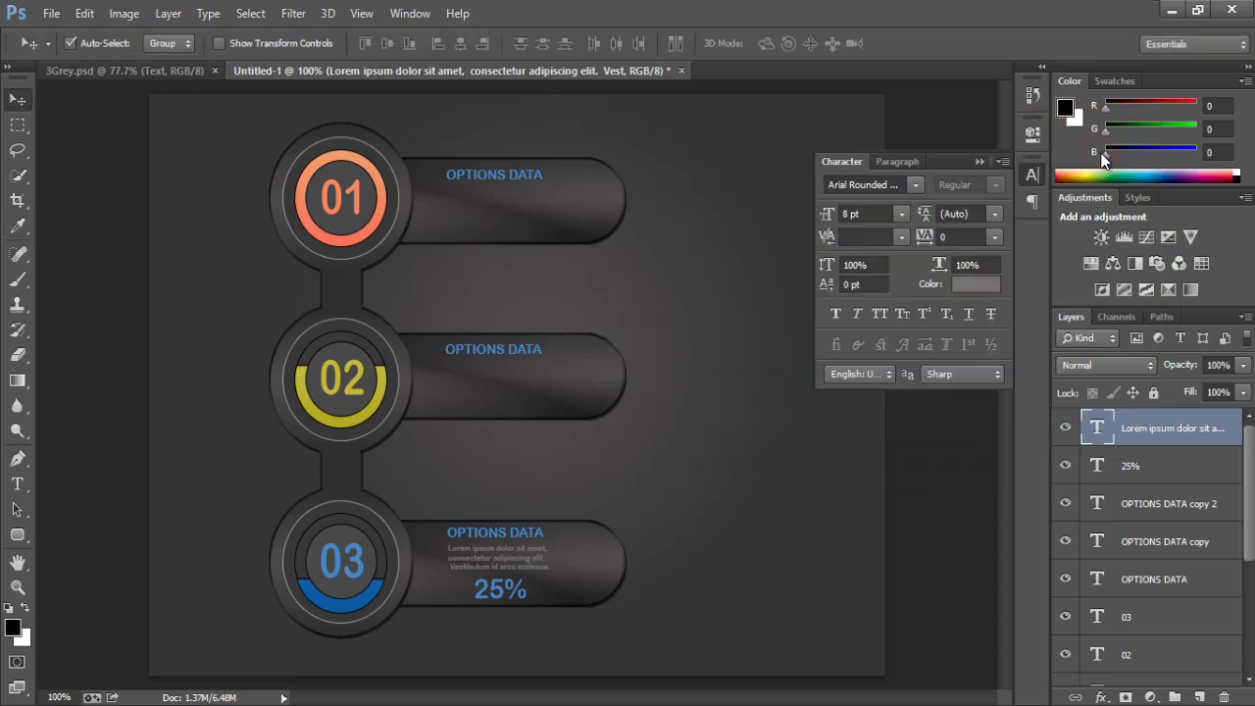
left_click(979, 162)
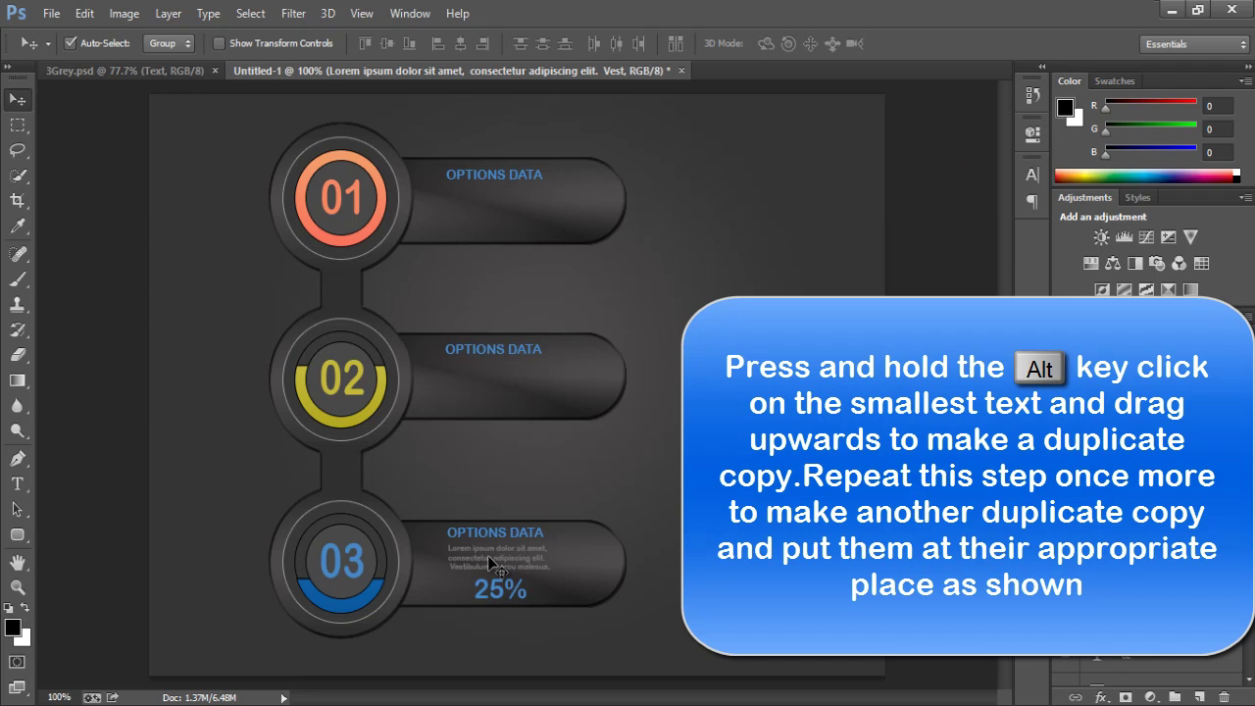
- Alt-drag copies of the Lorem ipsum block up into the 02 and 01 bars
left_click_drag(493, 553, 487, 381)
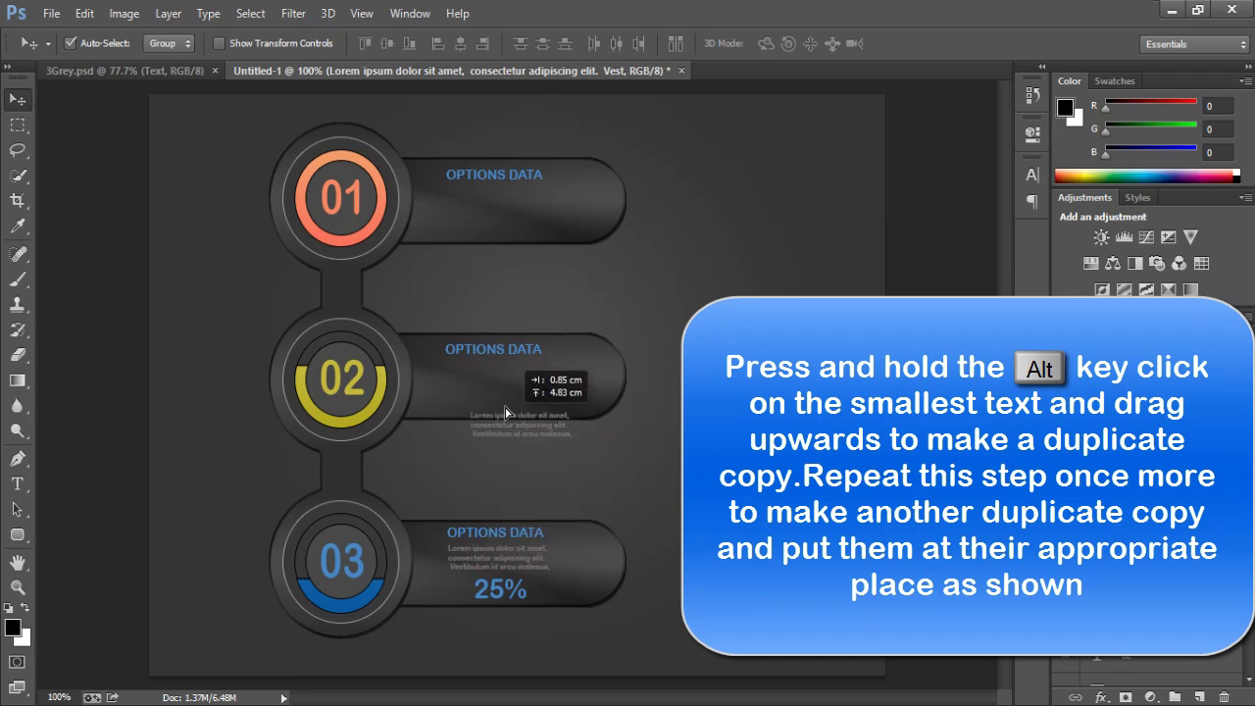
left_click_drag(485, 377, 491, 205)
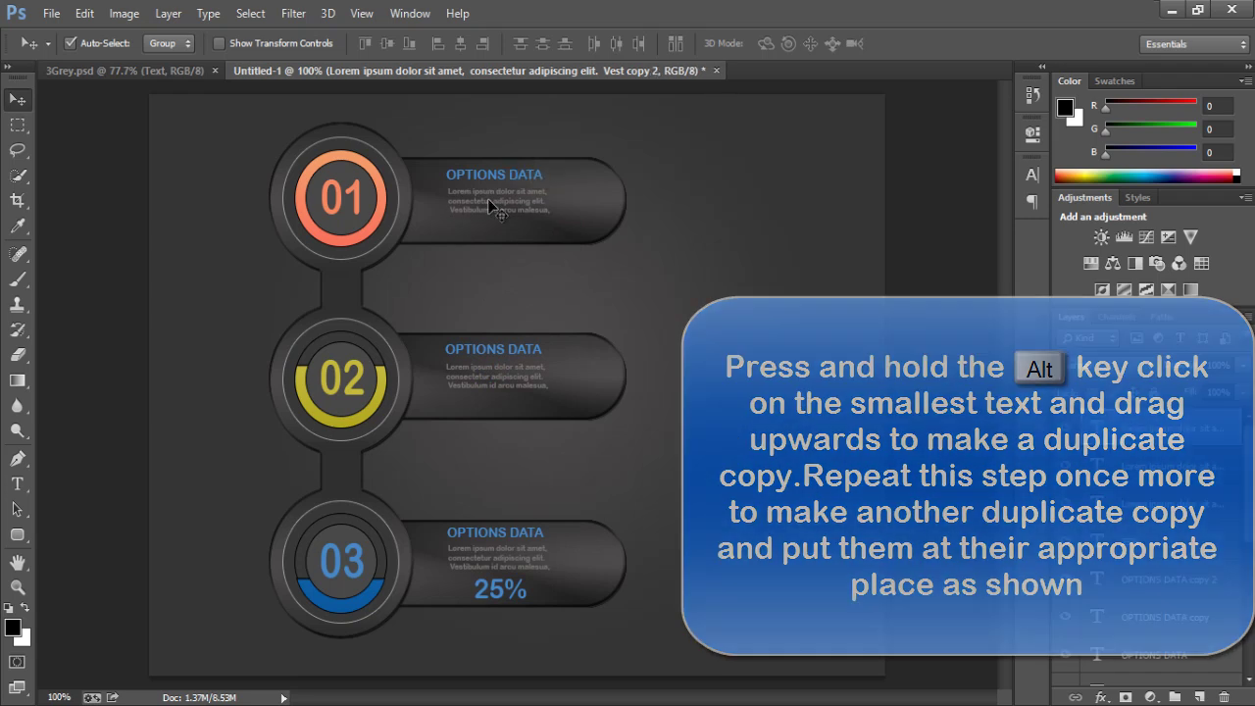
left_click(497, 349)
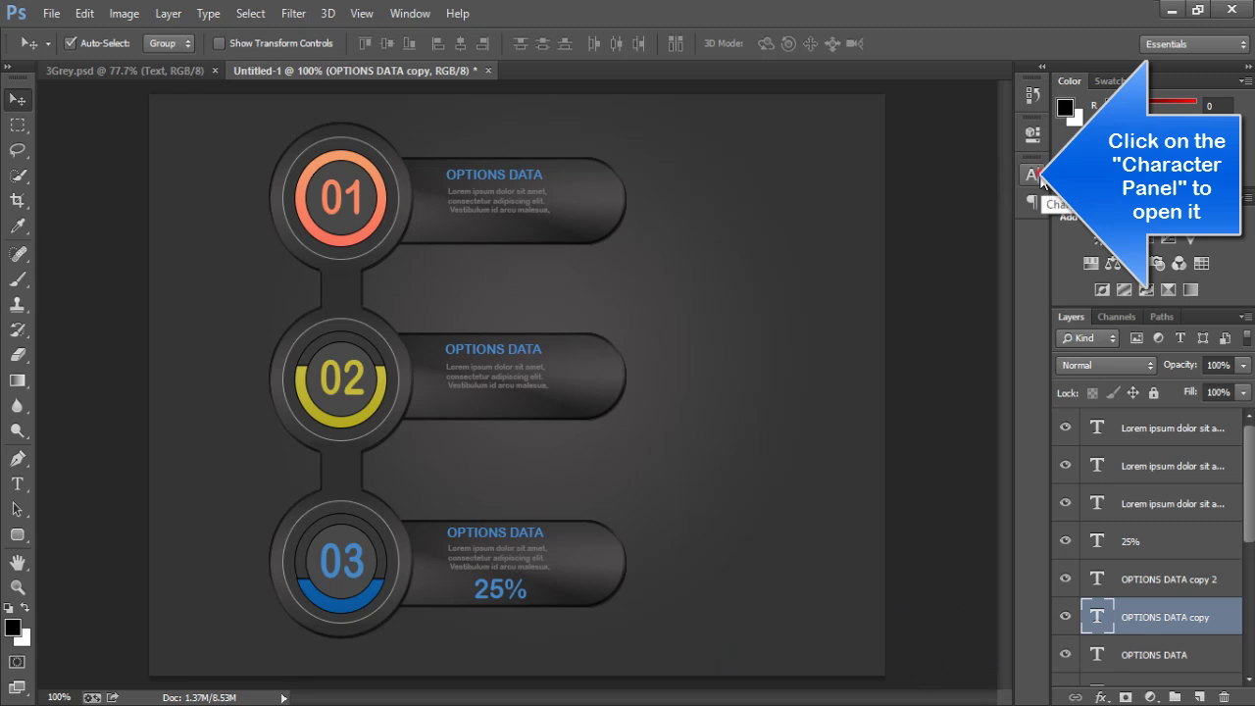
- Set the middle OPTIONS DATA label to the 02 ring's yellow (#c3b937)
left_click(1031, 175)
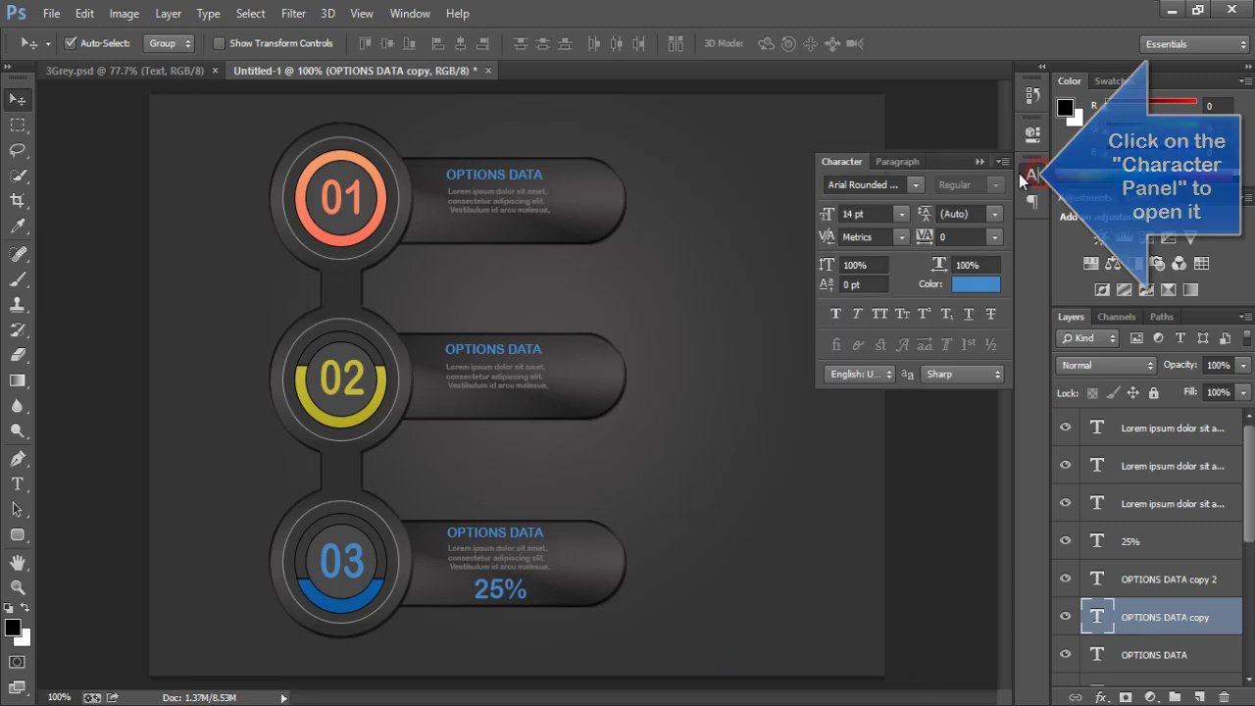
left_click(965, 284)
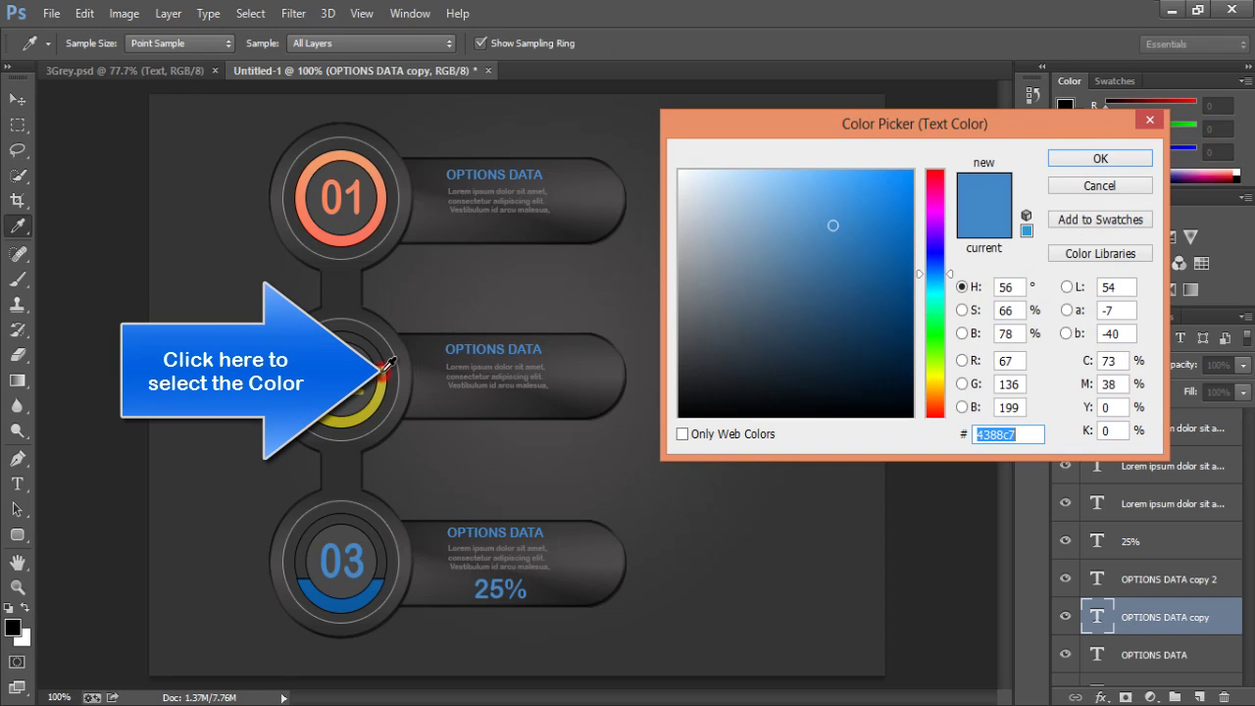
left_click(382, 370)
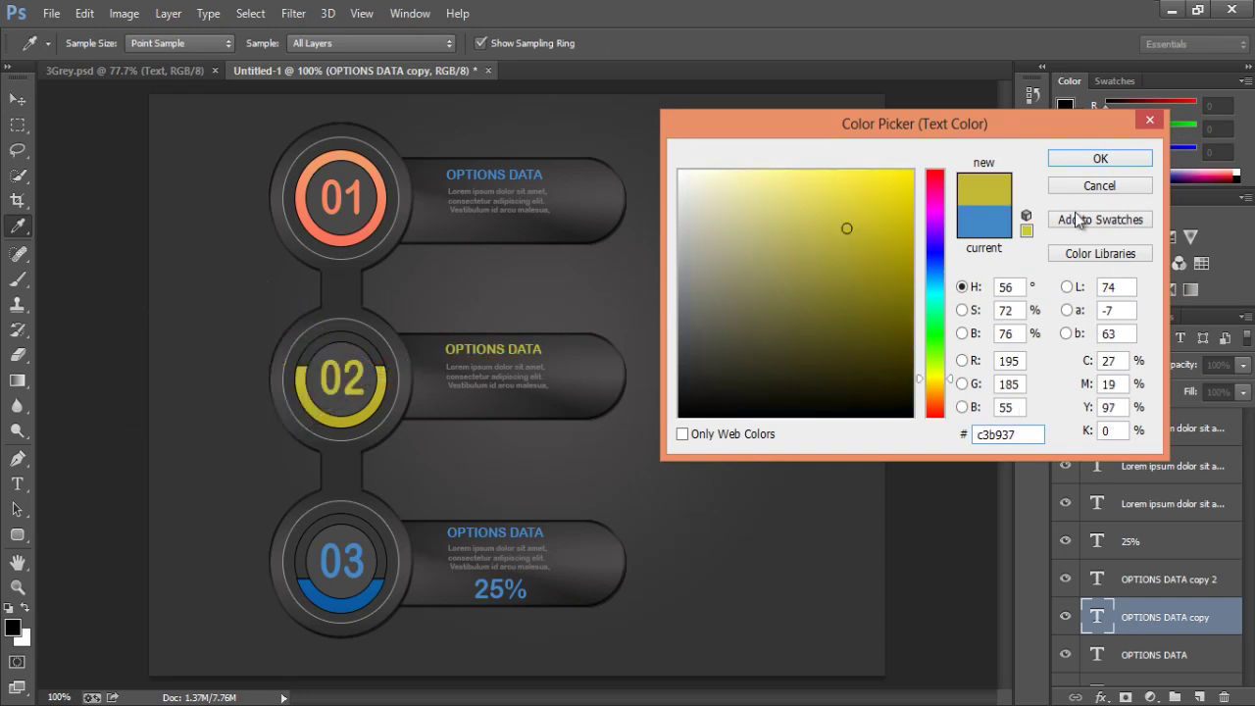
left_click(1099, 159)
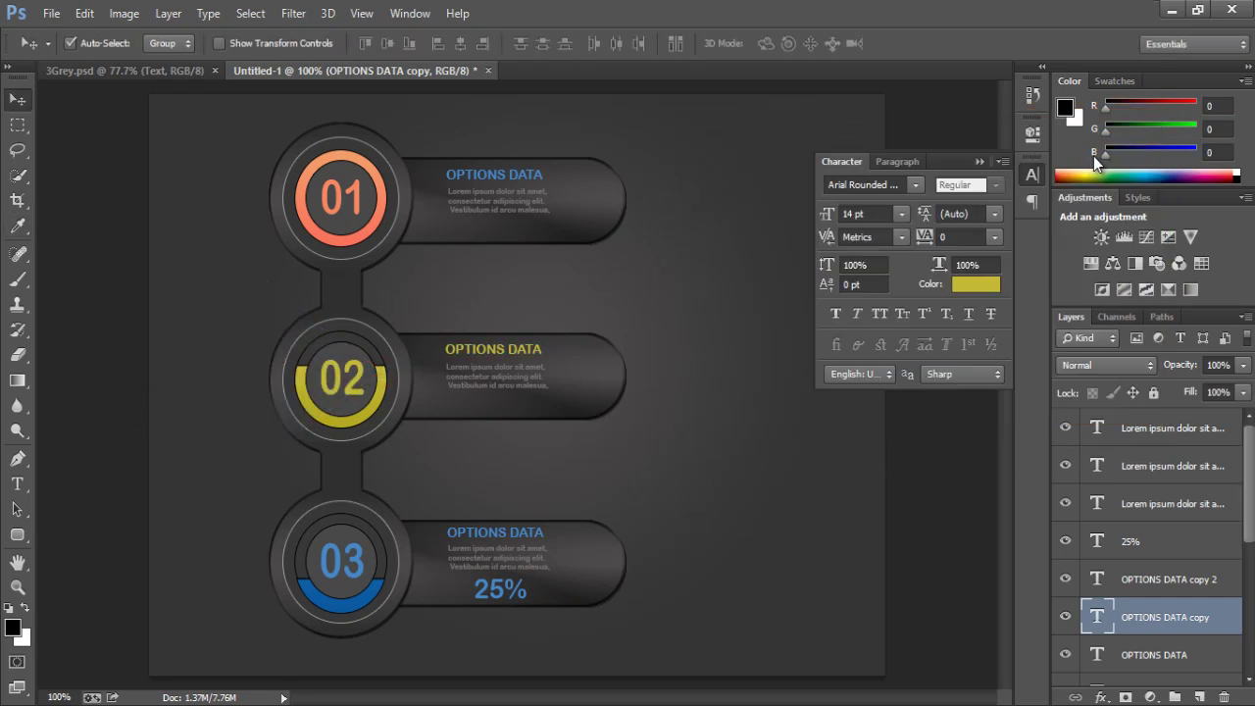
- Colour the top OPTIONS DATA label with the 01 ring's orange (#f68d65)
left_click(981, 162)
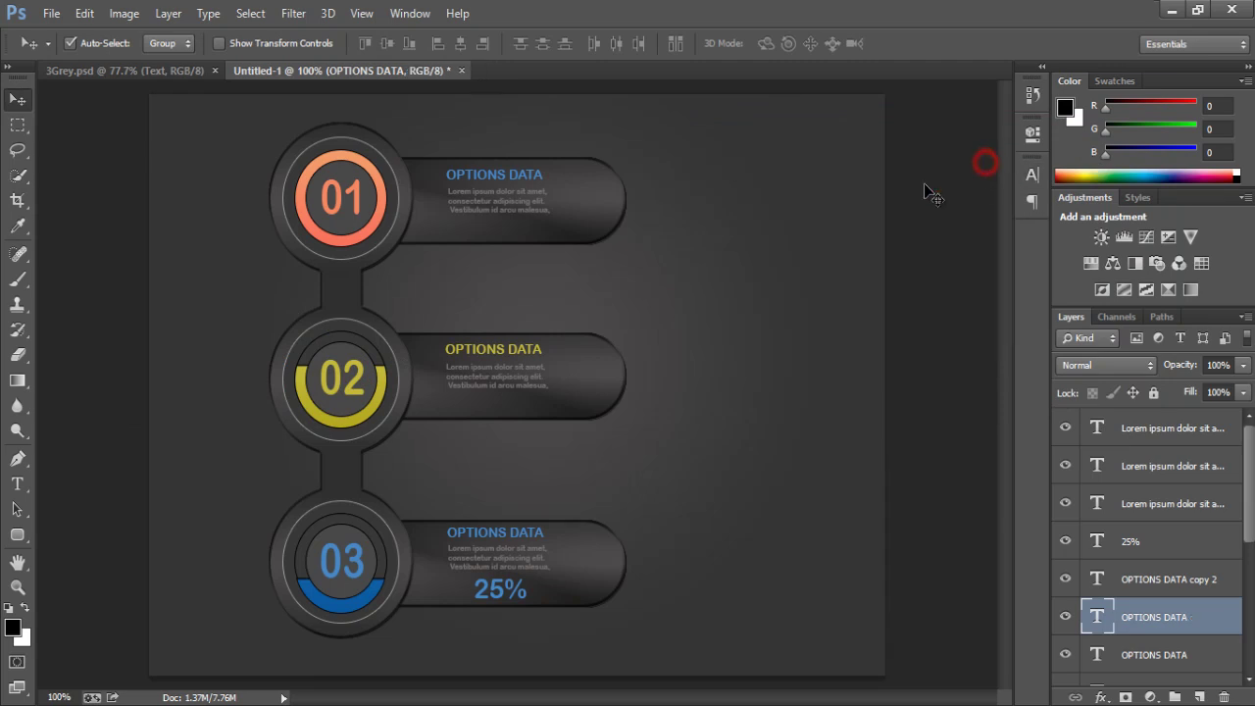
left_click(503, 177)
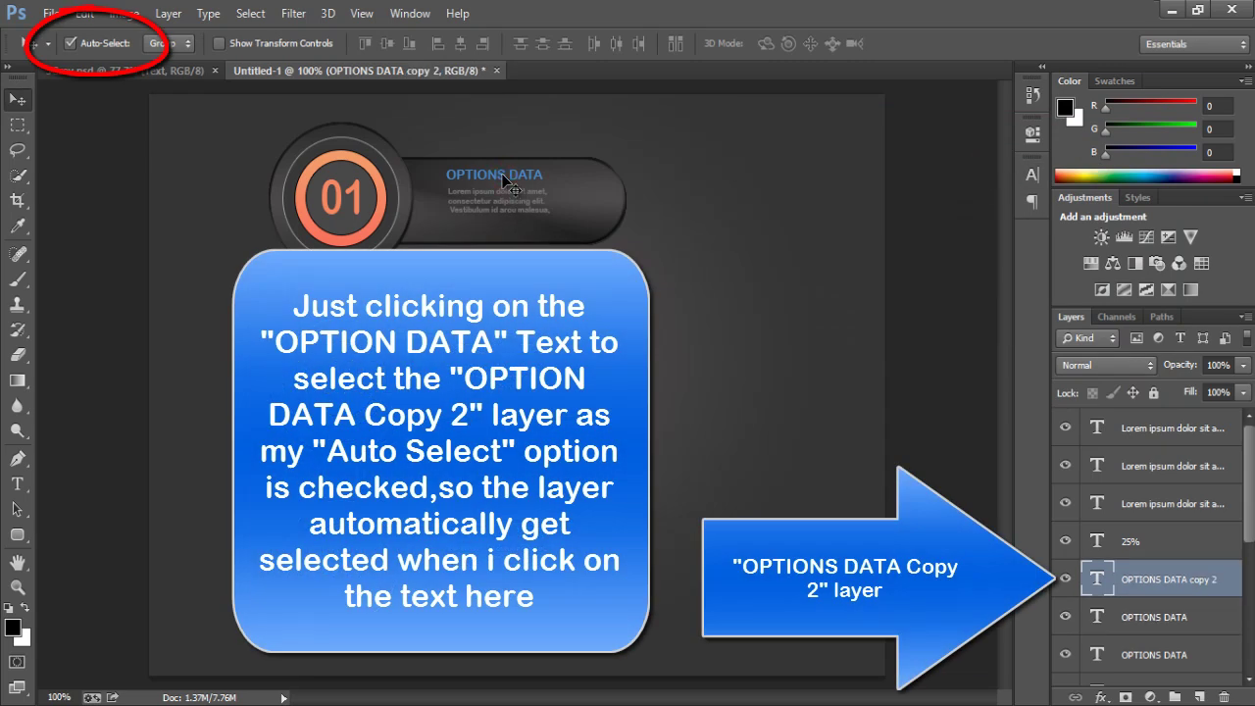
left_click(1032, 178)
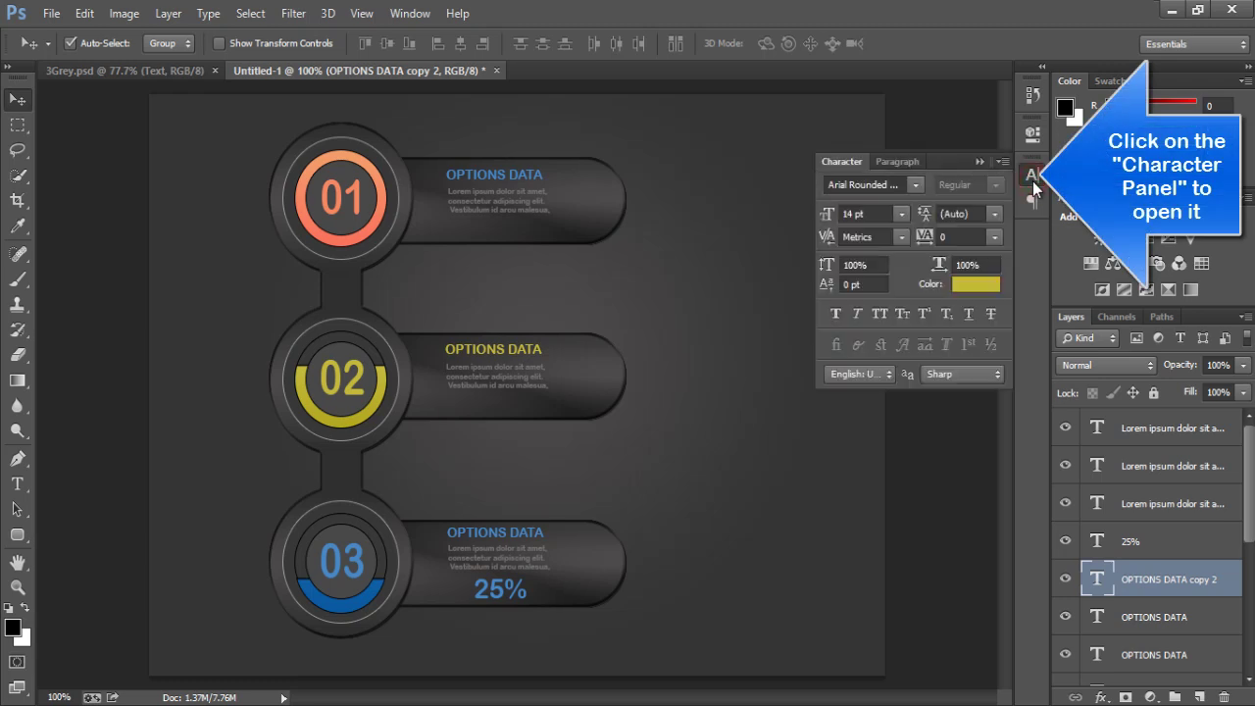
left_click(973, 284)
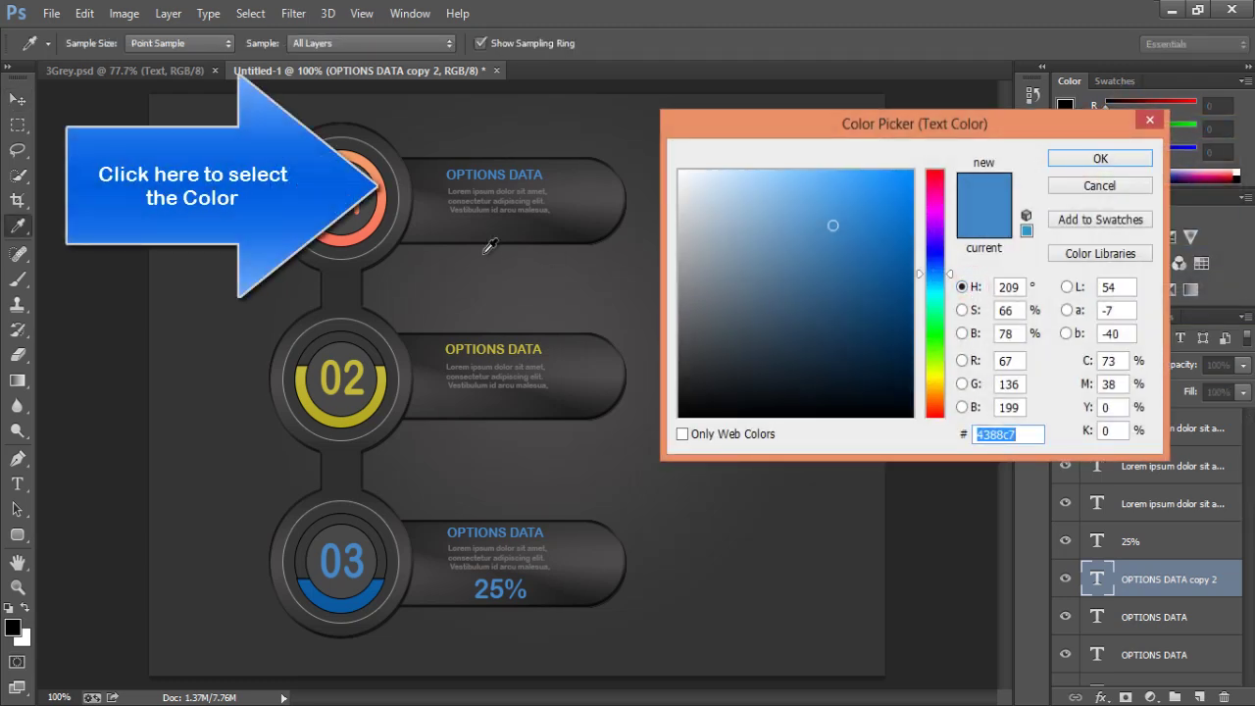
left_click(383, 184)
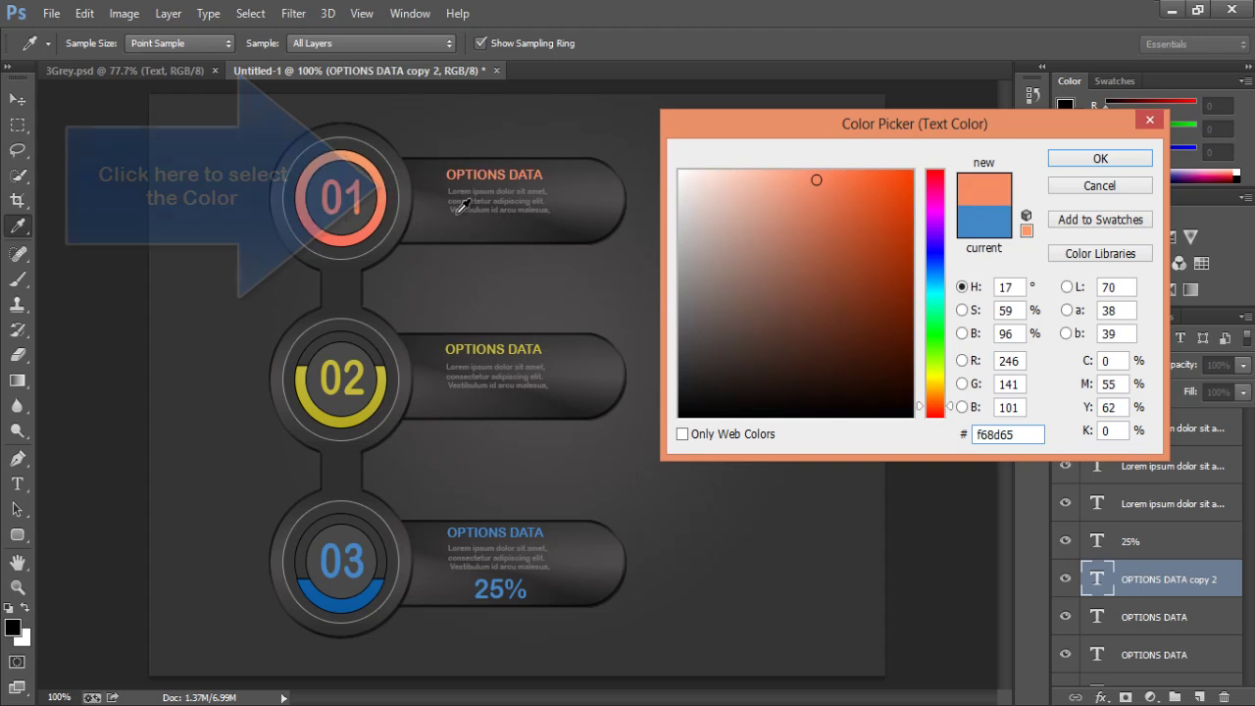
left_click(1100, 158)
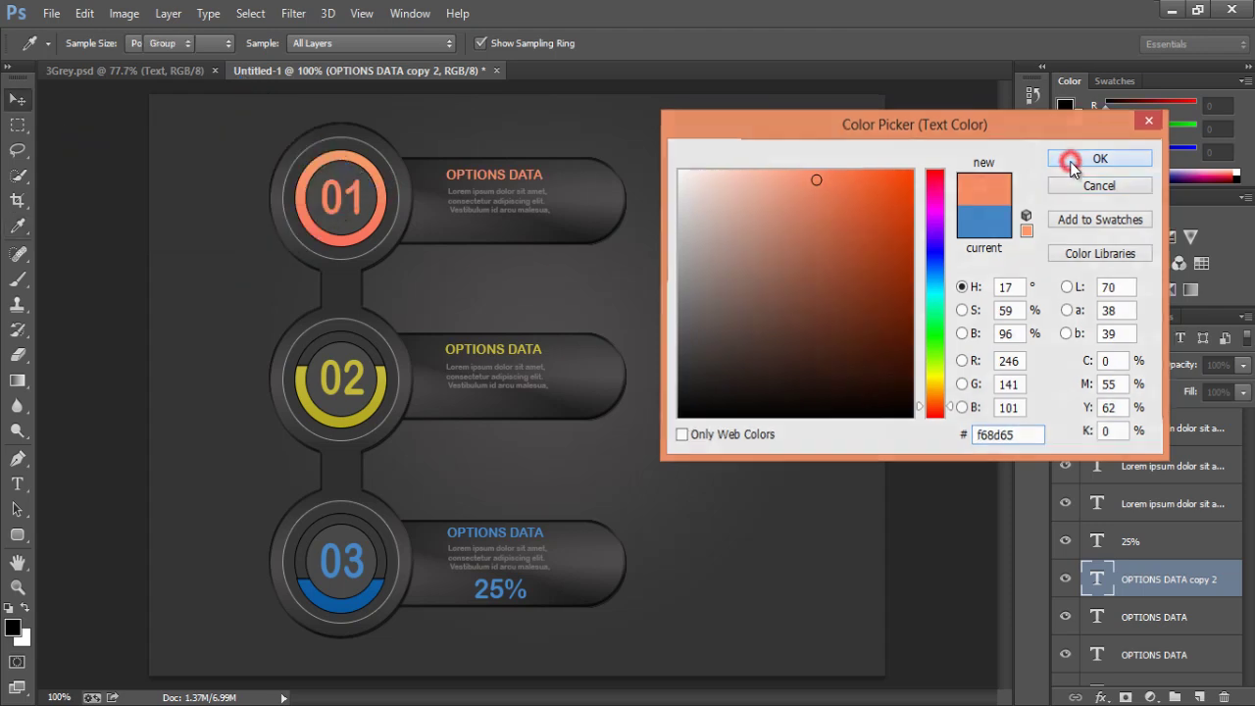
left_click(981, 163)
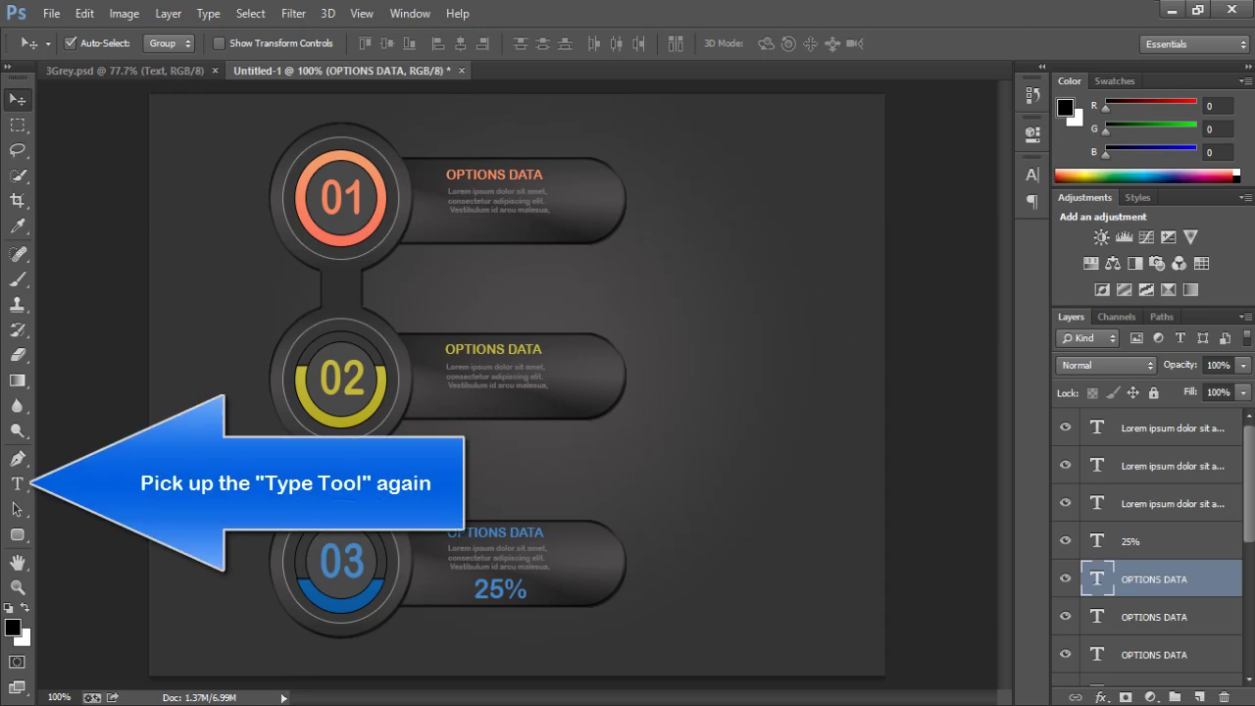
- Add a 75% value below the middle arm's lorem text
left_click(16, 484)
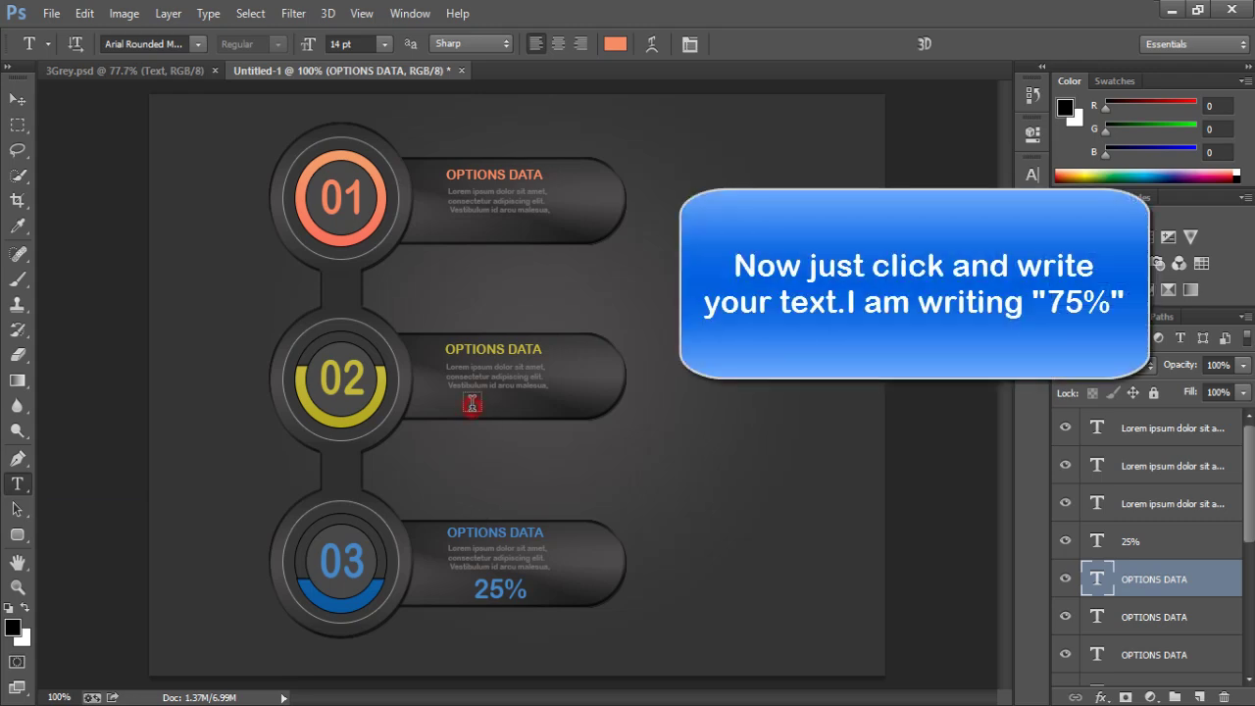
left_click(472, 402)
type("75")
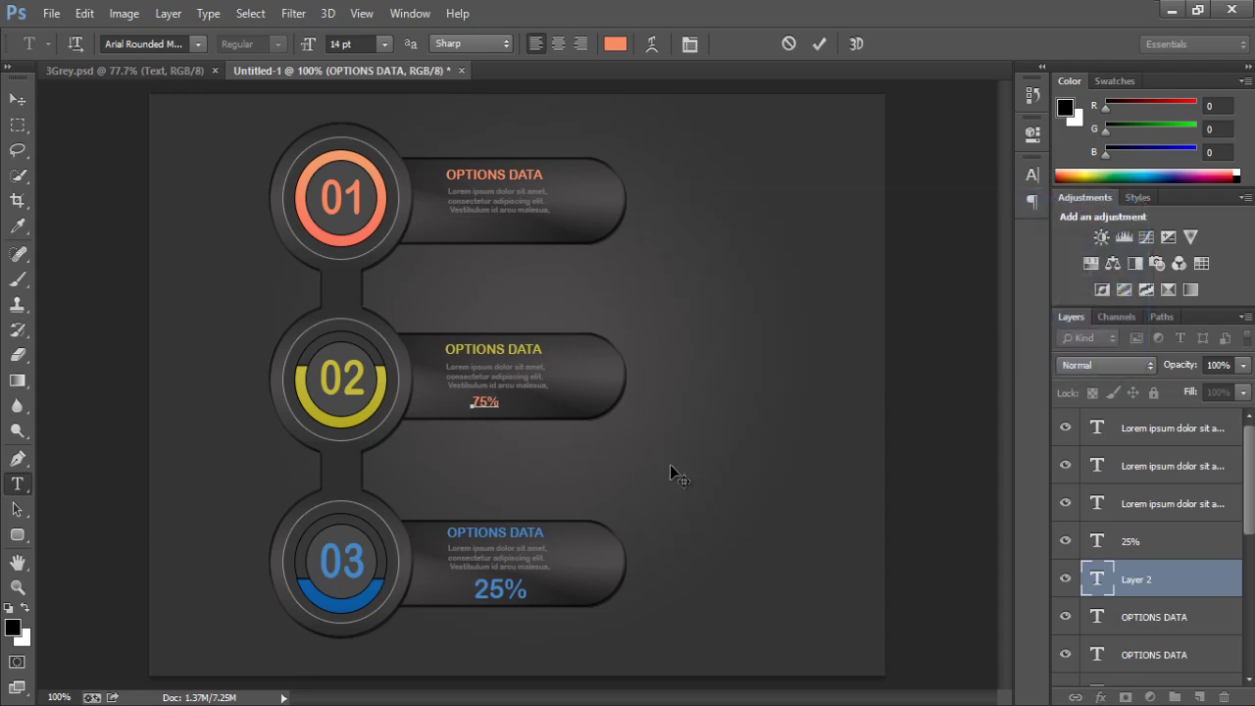
left_click(824, 49)
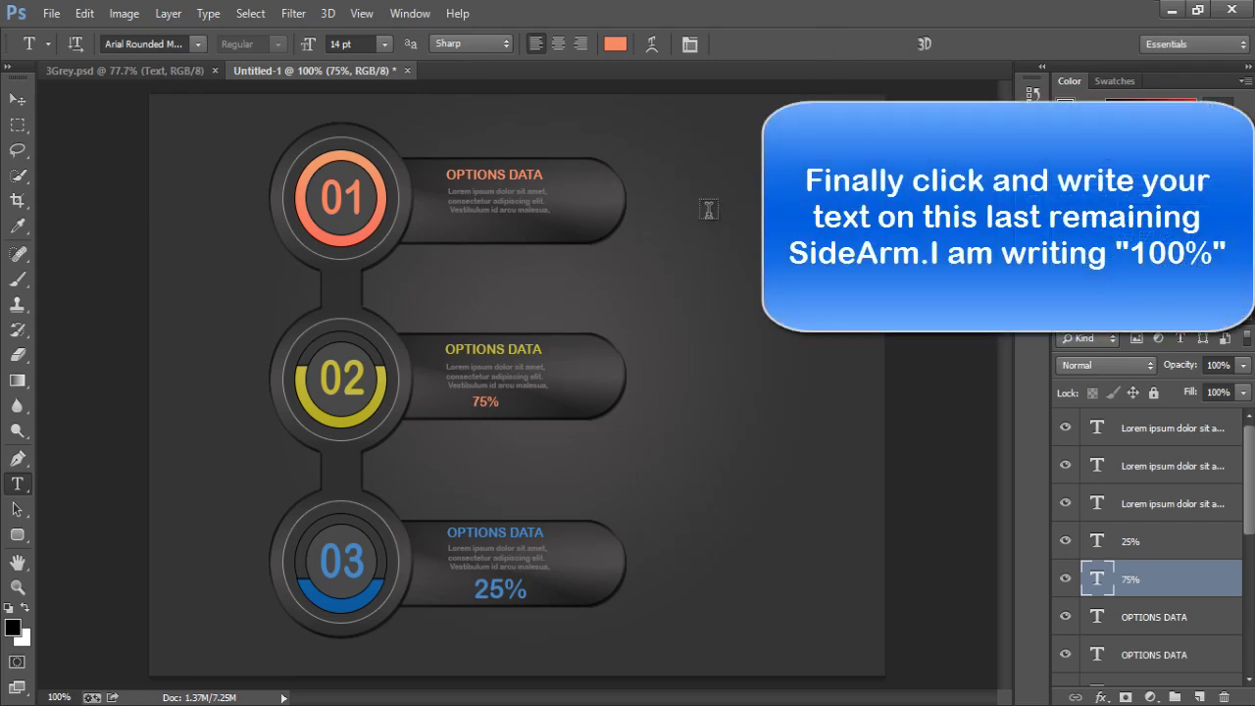
- Add a 100% value on the top arm beneath its lorem text
left_click(490, 227)
type("100%")
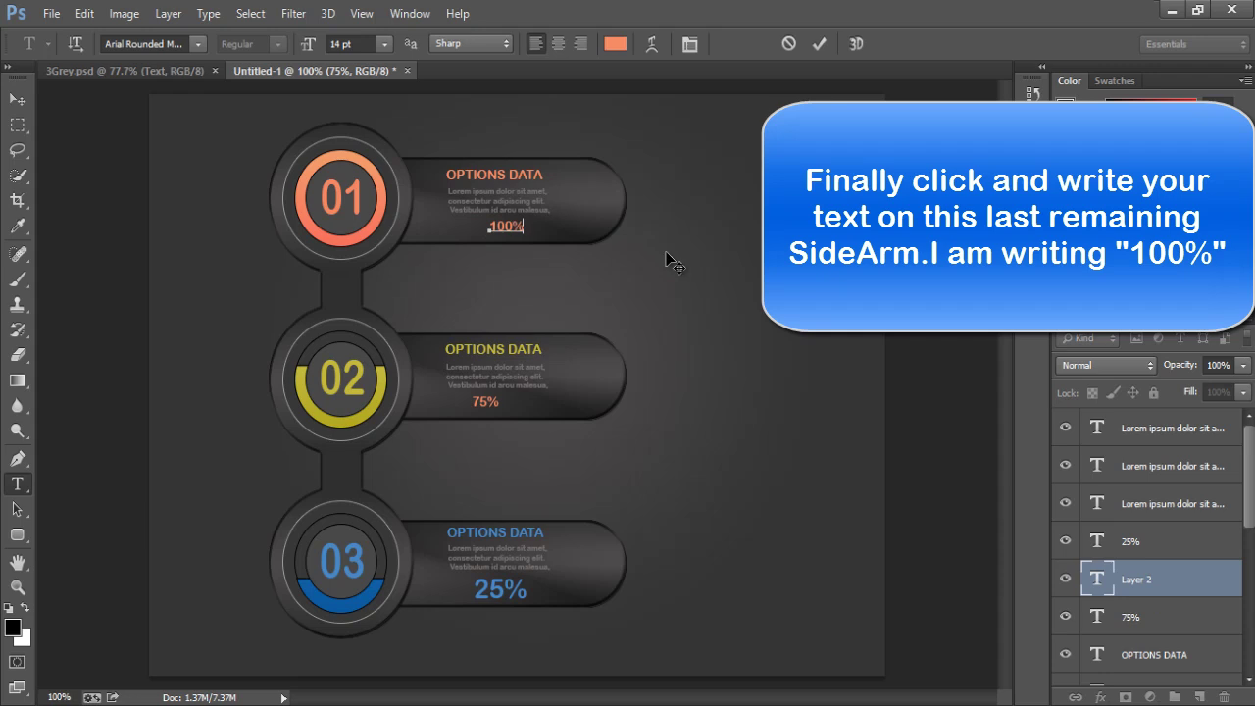
left_click(819, 45)
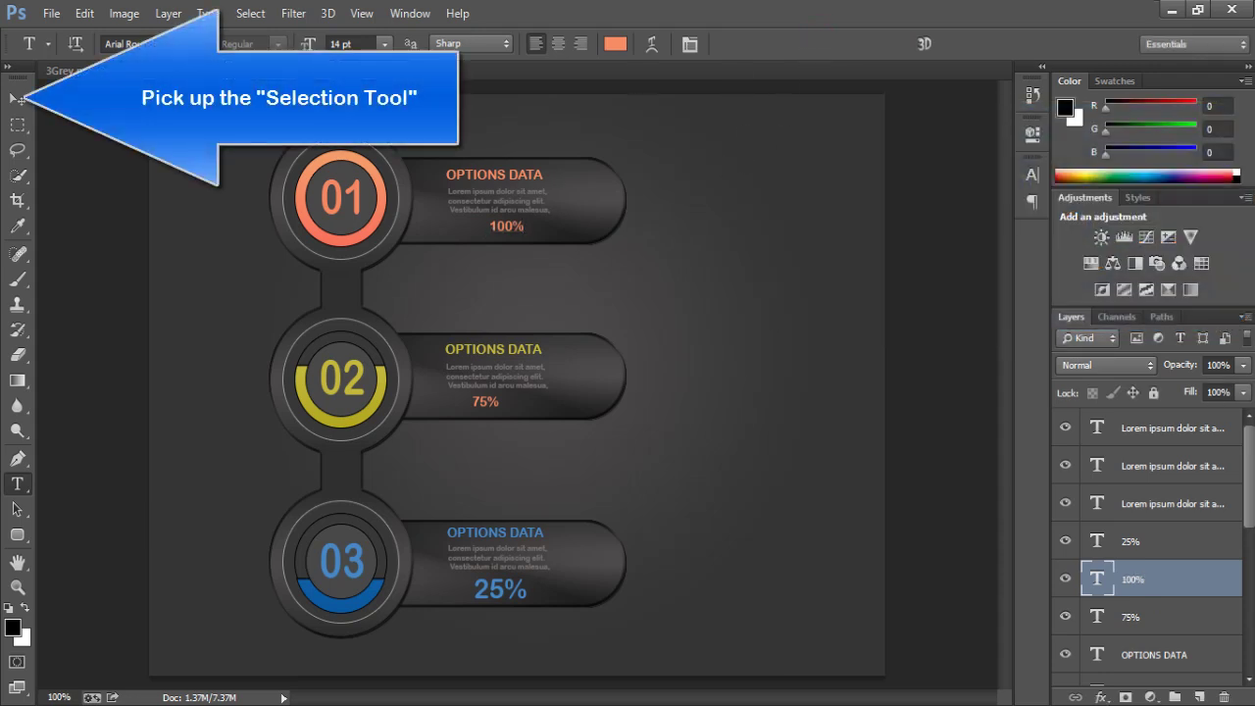
- Enlarge the 100% text to 28 pt and position it under the top lorem text
left_click(16, 99)
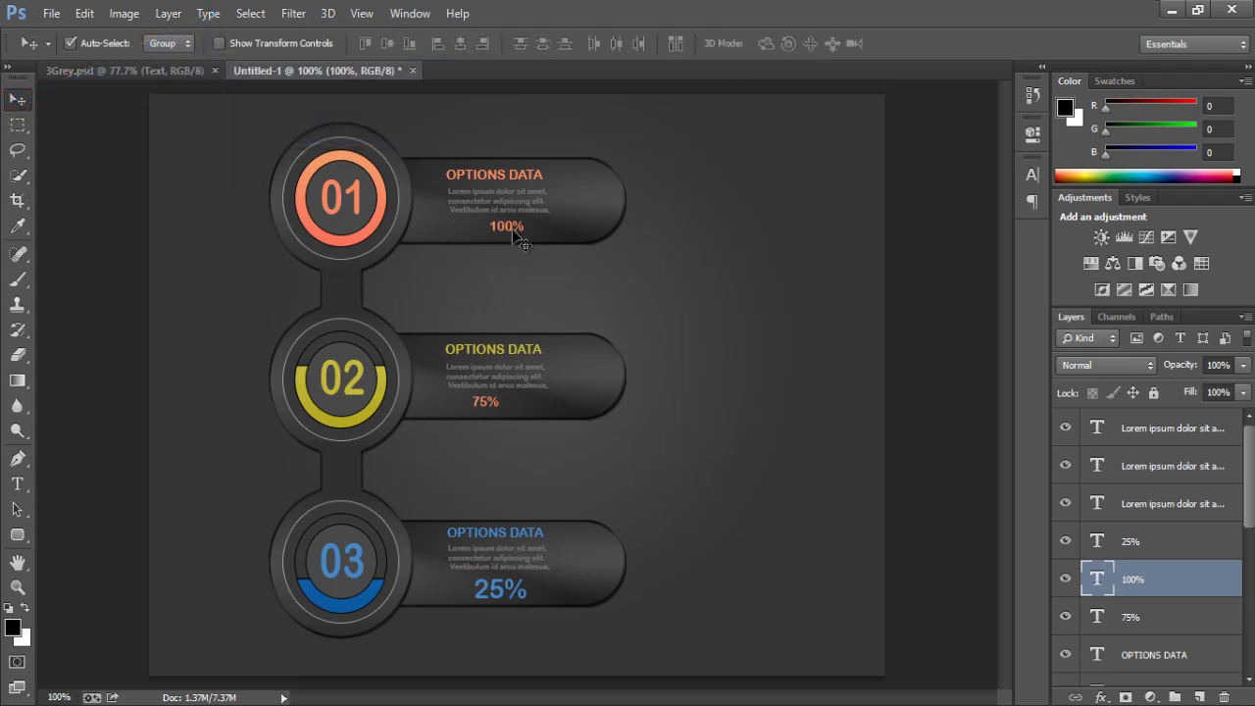
left_click_drag(513, 230, 502, 246)
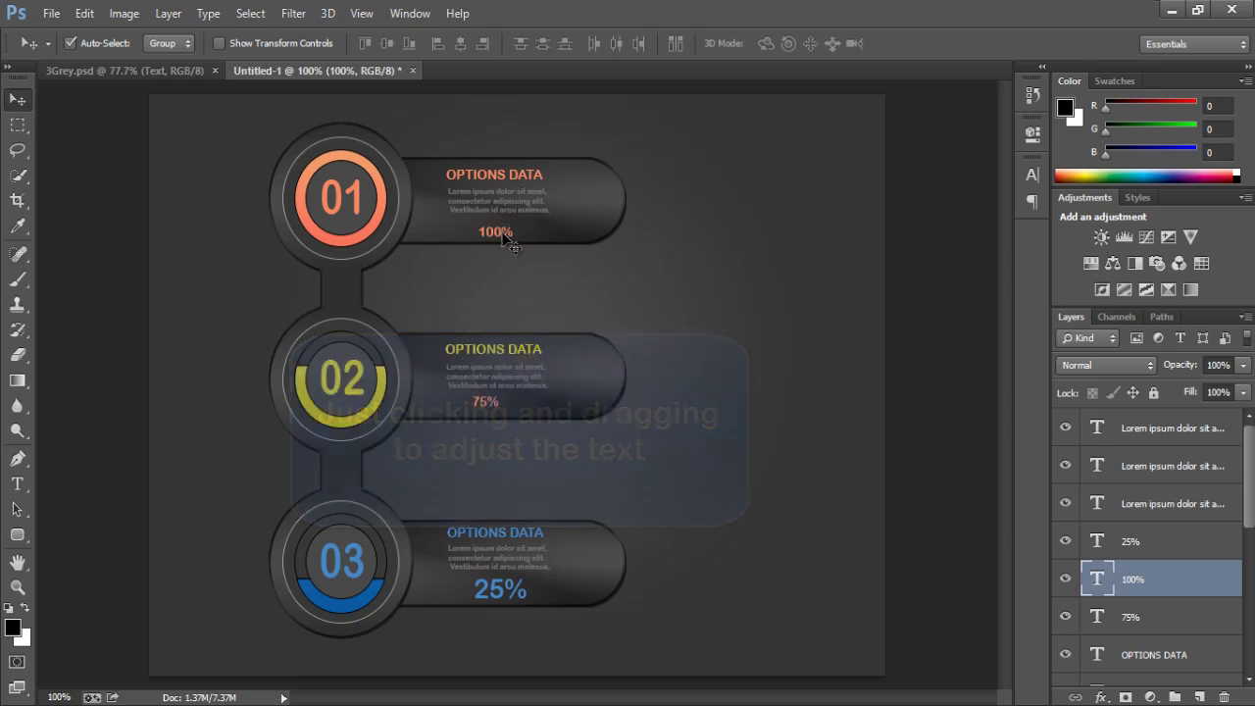
left_click(1030, 176)
left_click(882, 214)
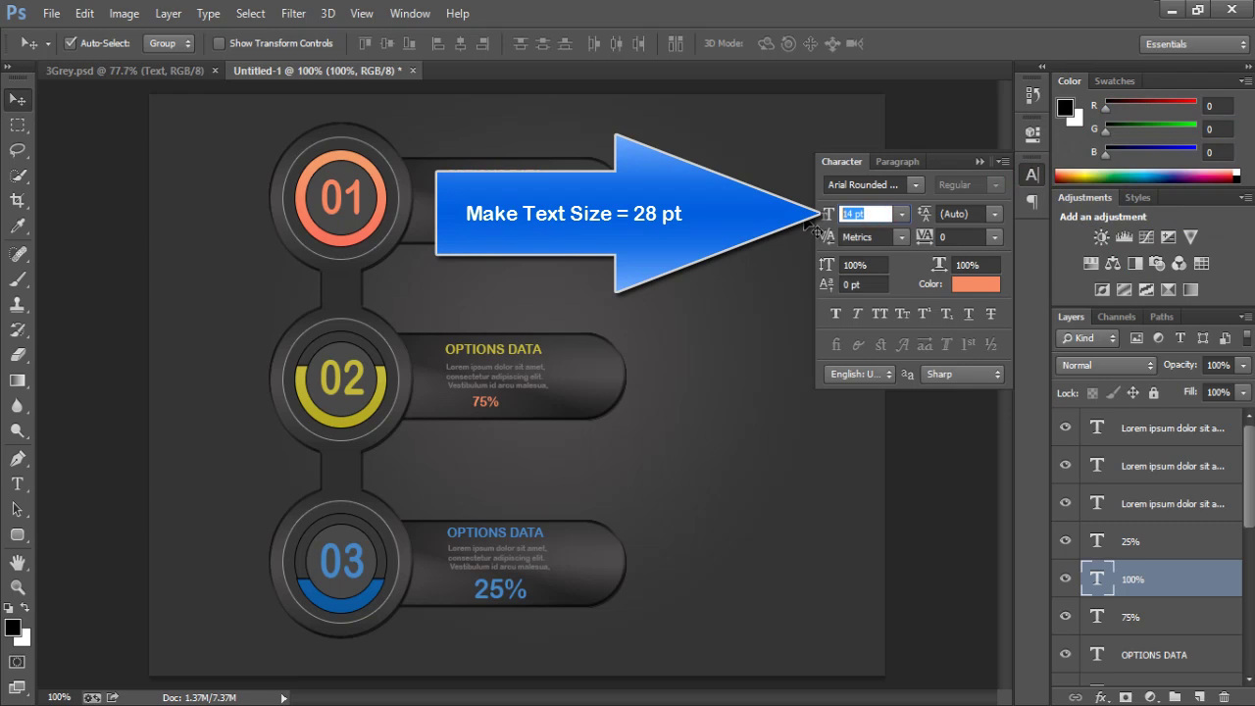
type("28")
key("Return")
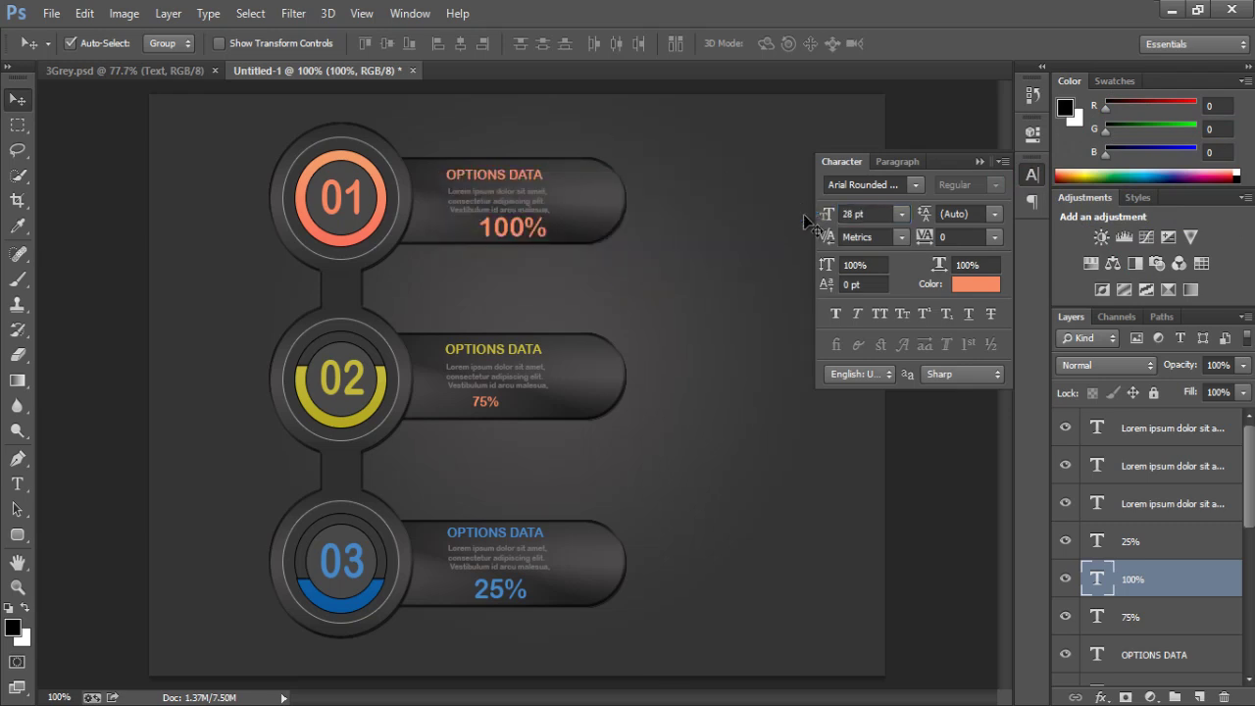
left_click(978, 162)
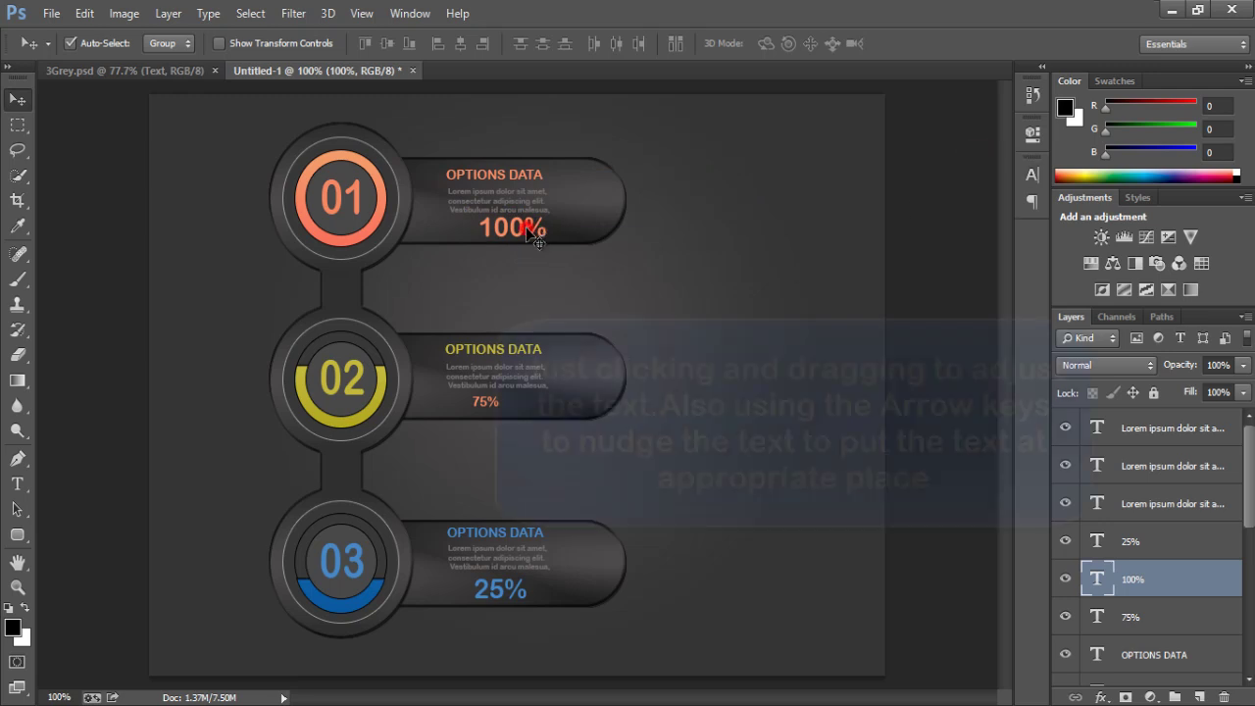
left_click_drag(525, 227, 516, 227)
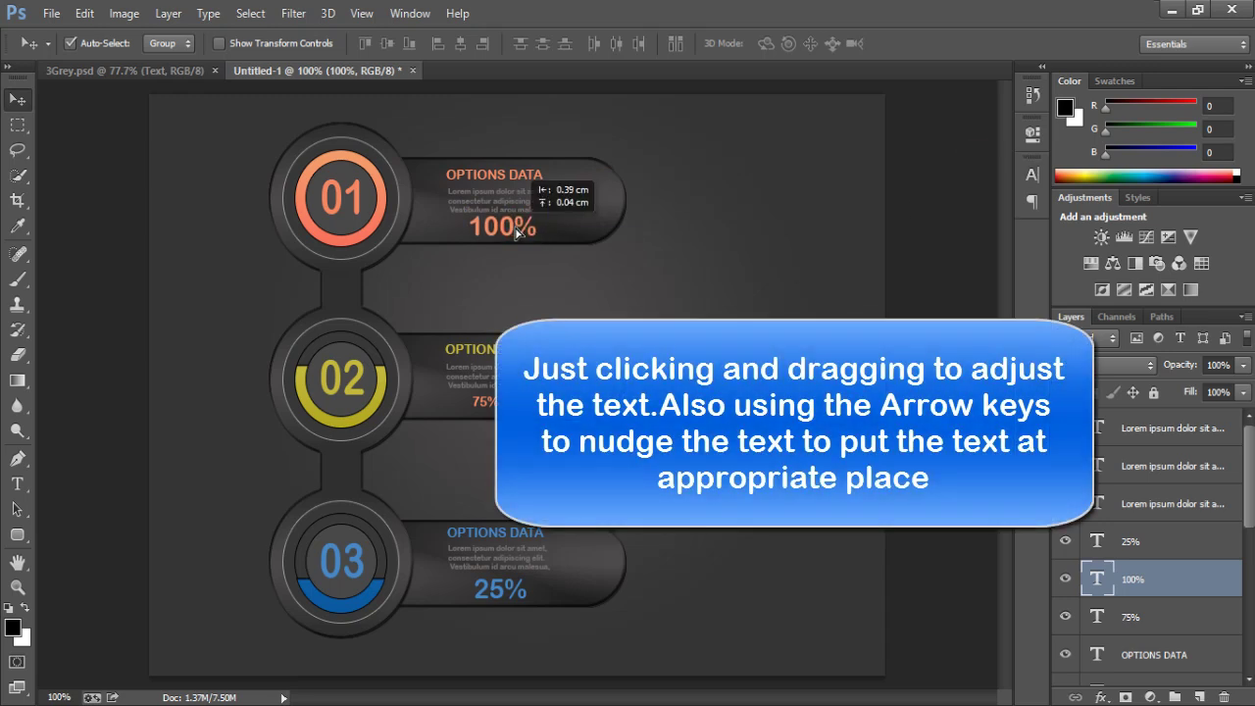
key("Left")
key("Left")
key("Left")
key("Left")
key("Left")
key("Left")
key("Left")
key("Down")
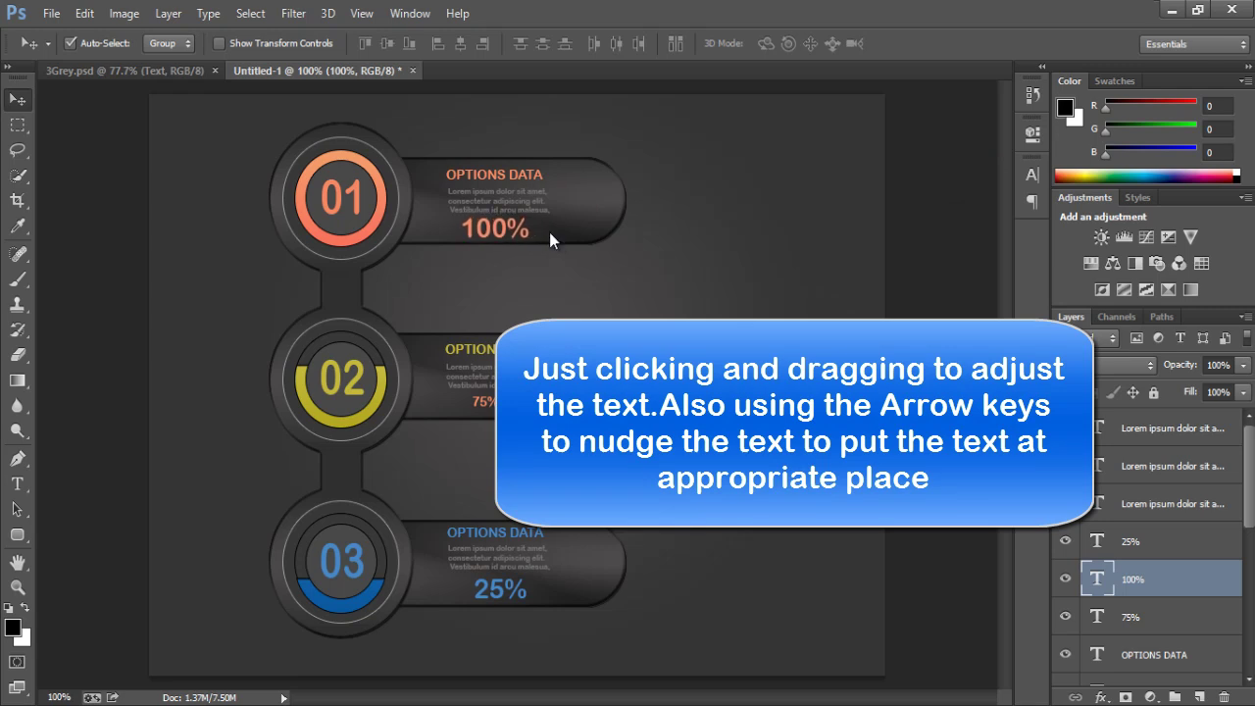
- Fine-tune the top OPTIONS DATA label, lorem block and 100% positions
left_click(493, 175)
left_click_drag(493, 174, 498, 170)
left_click(493, 194)
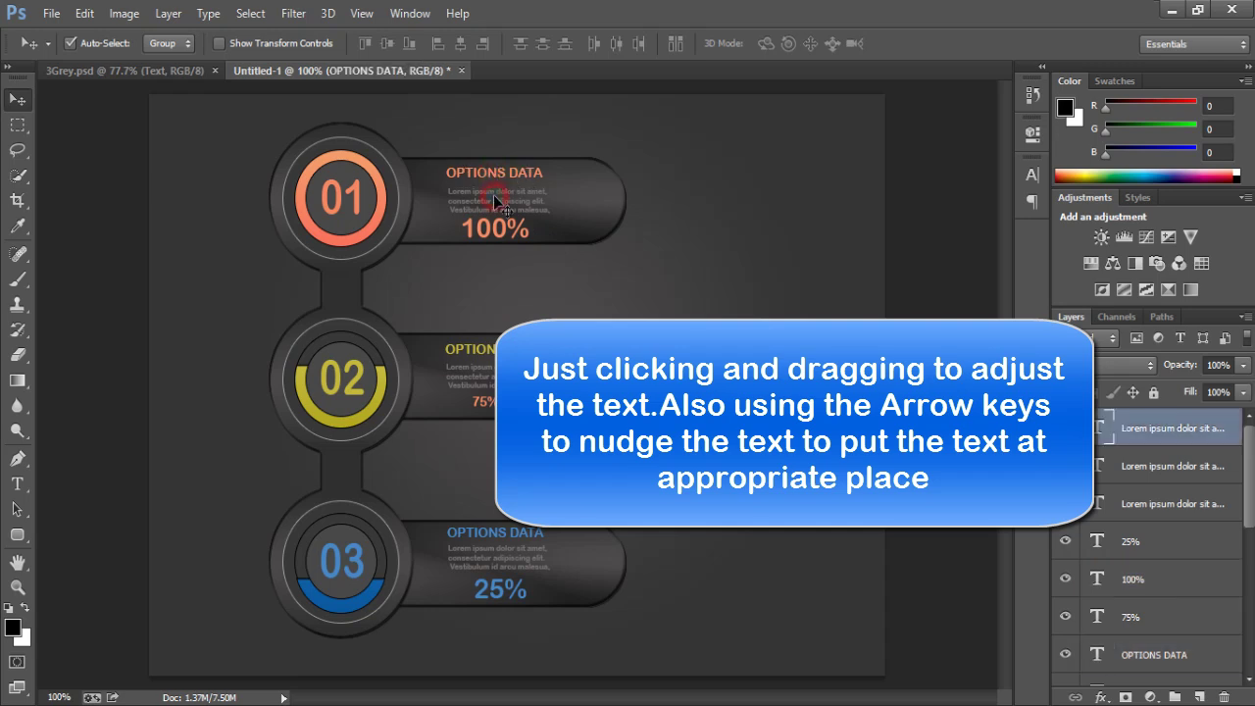
key("Up")
key("Up")
key("Up")
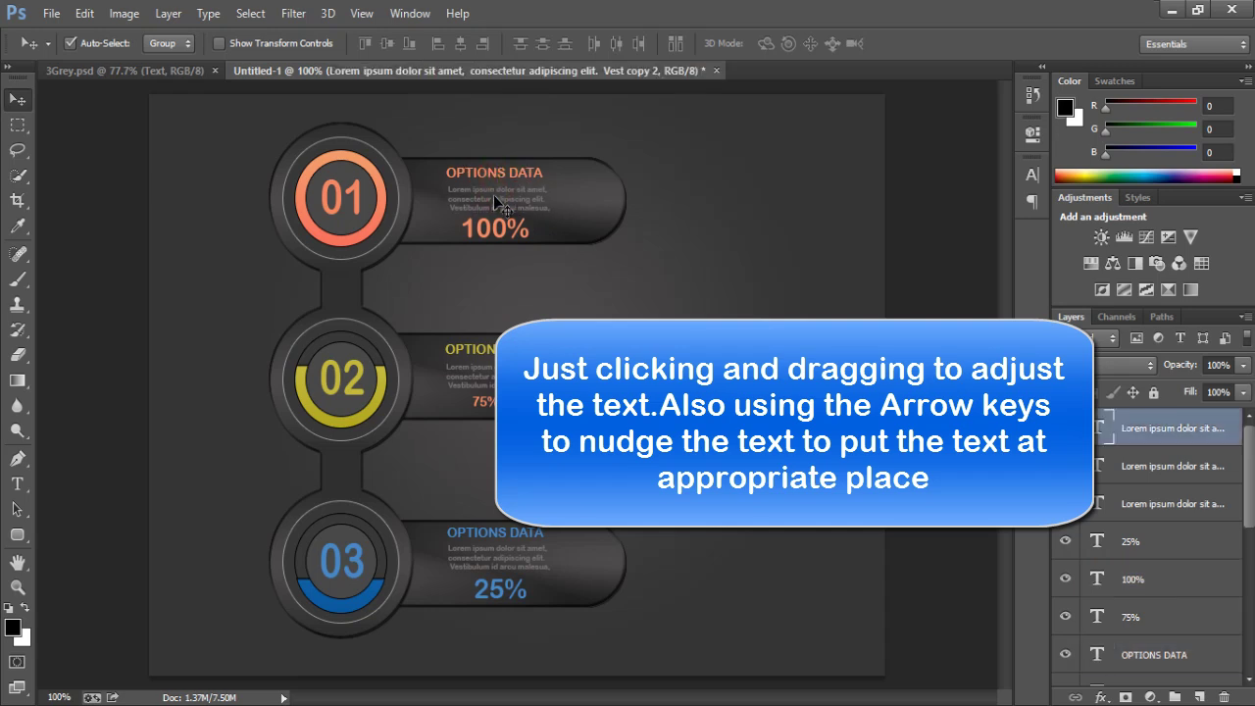
left_click(495, 228)
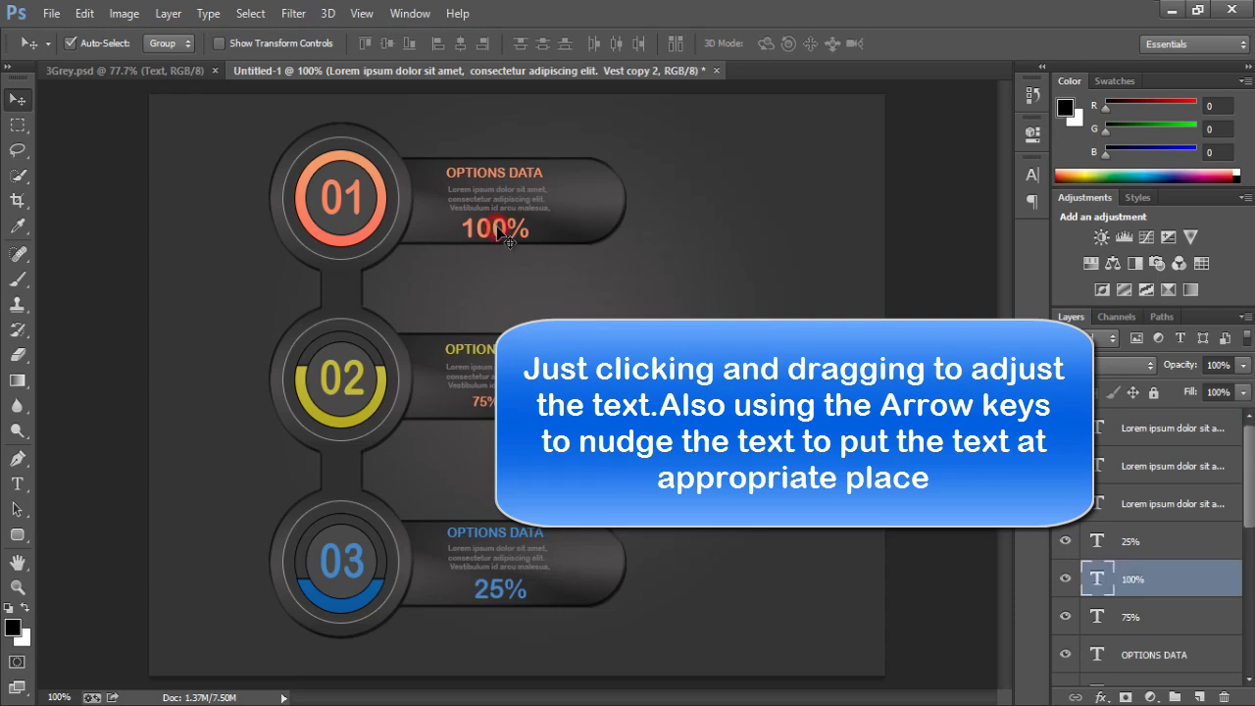
key("Right")
key("Right")
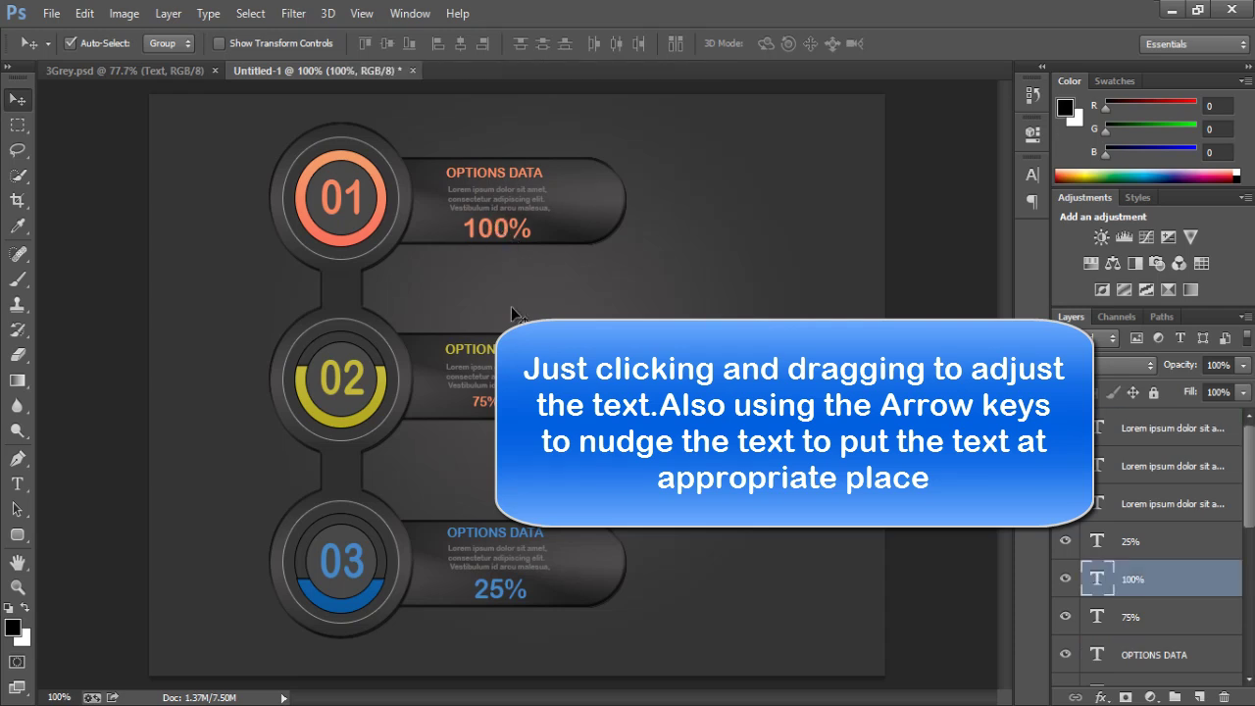
left_click(523, 209)
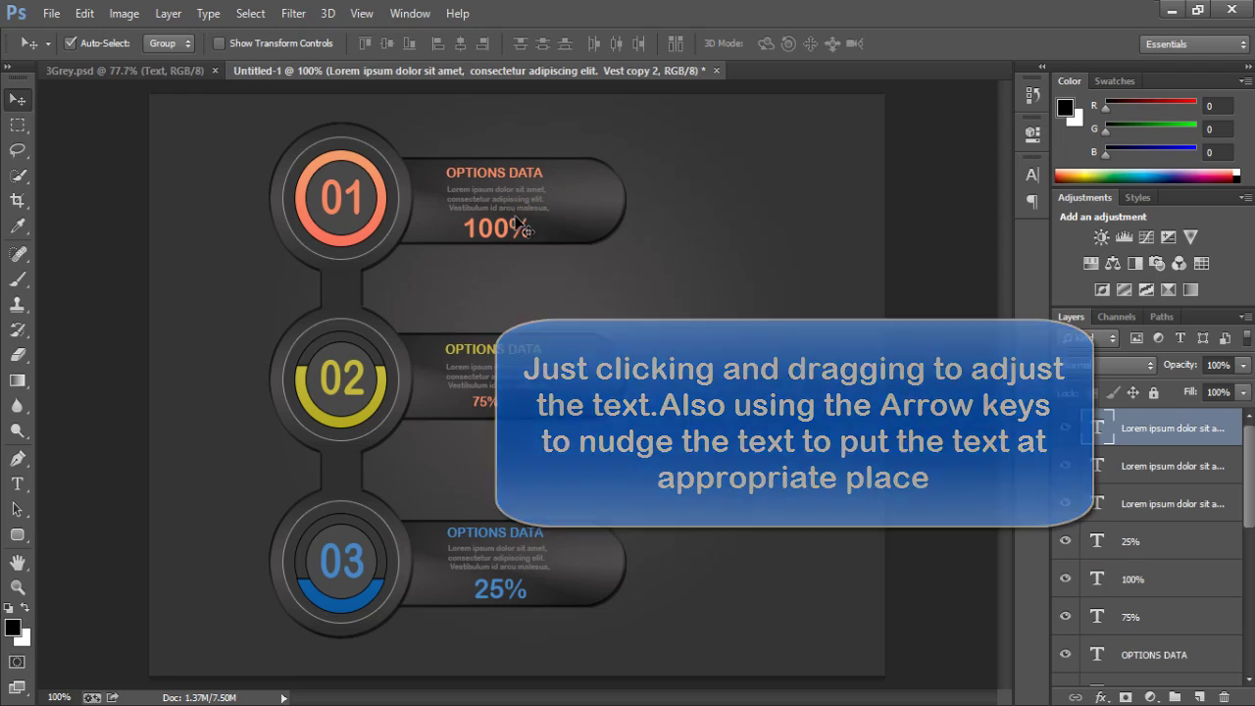
left_click(493, 400)
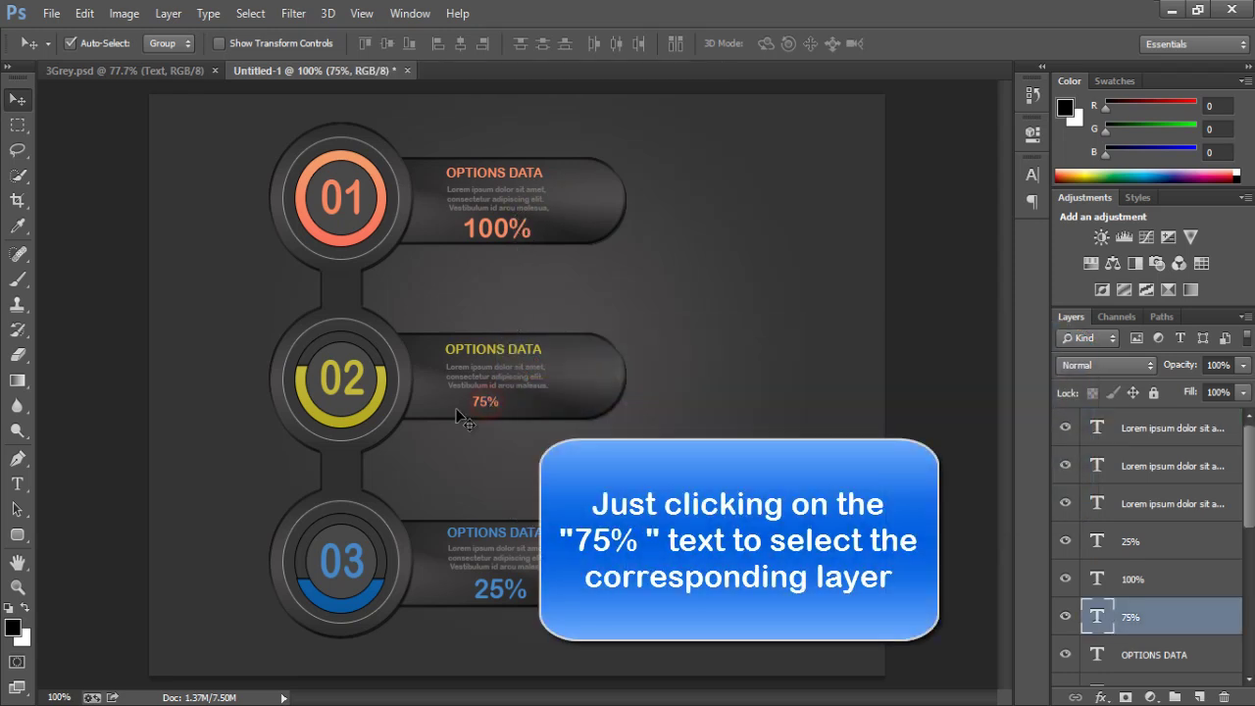
- Make the 75% value 28 pt and yellow, sampled from the 02 ring
left_click(1033, 179)
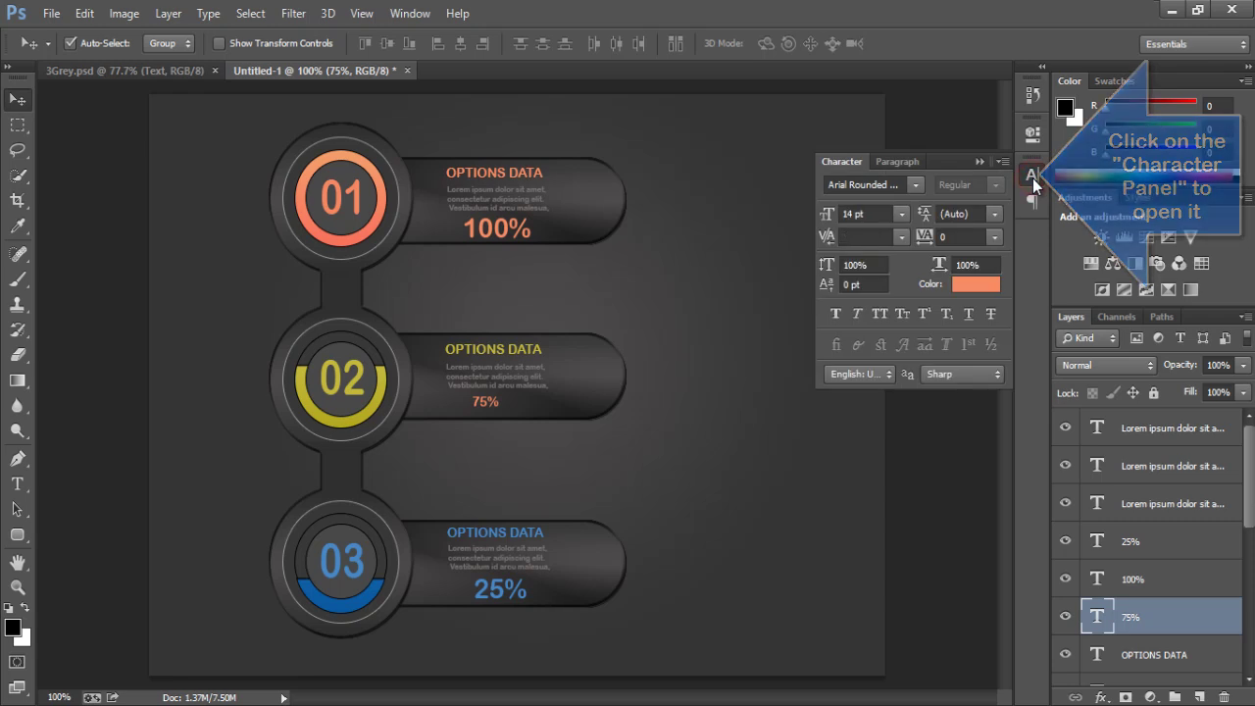
left_click(971, 284)
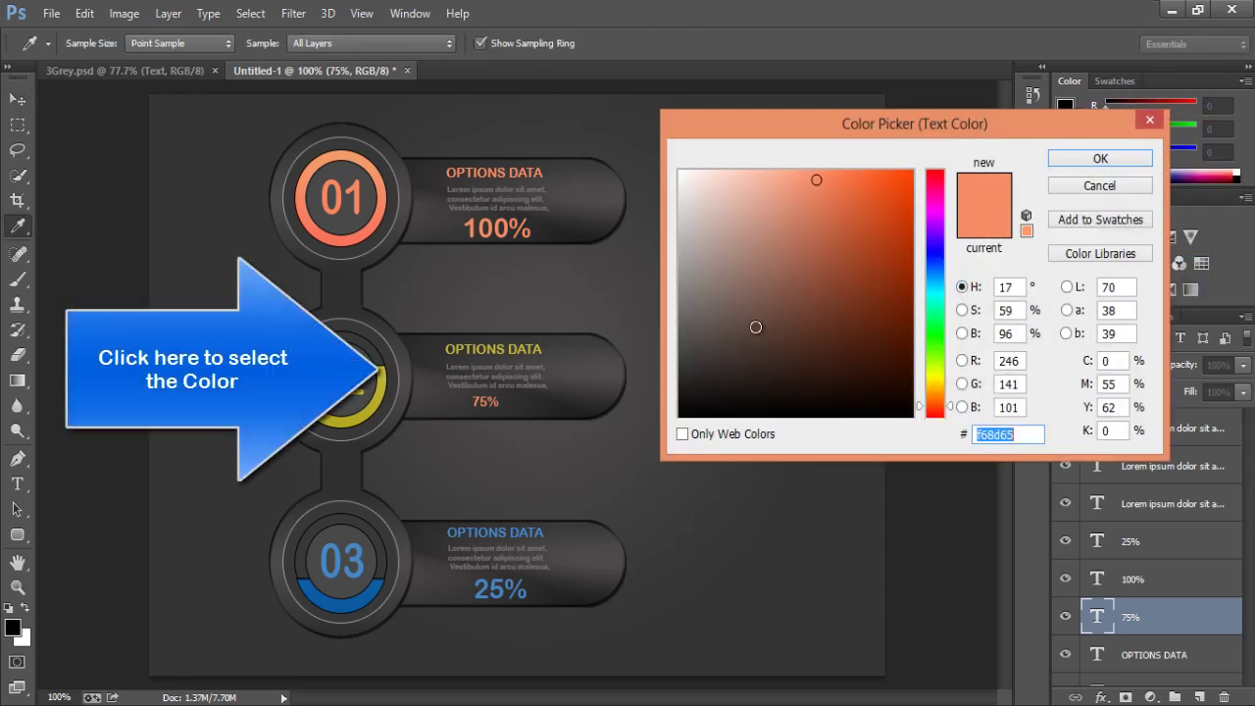
left_click(385, 365)
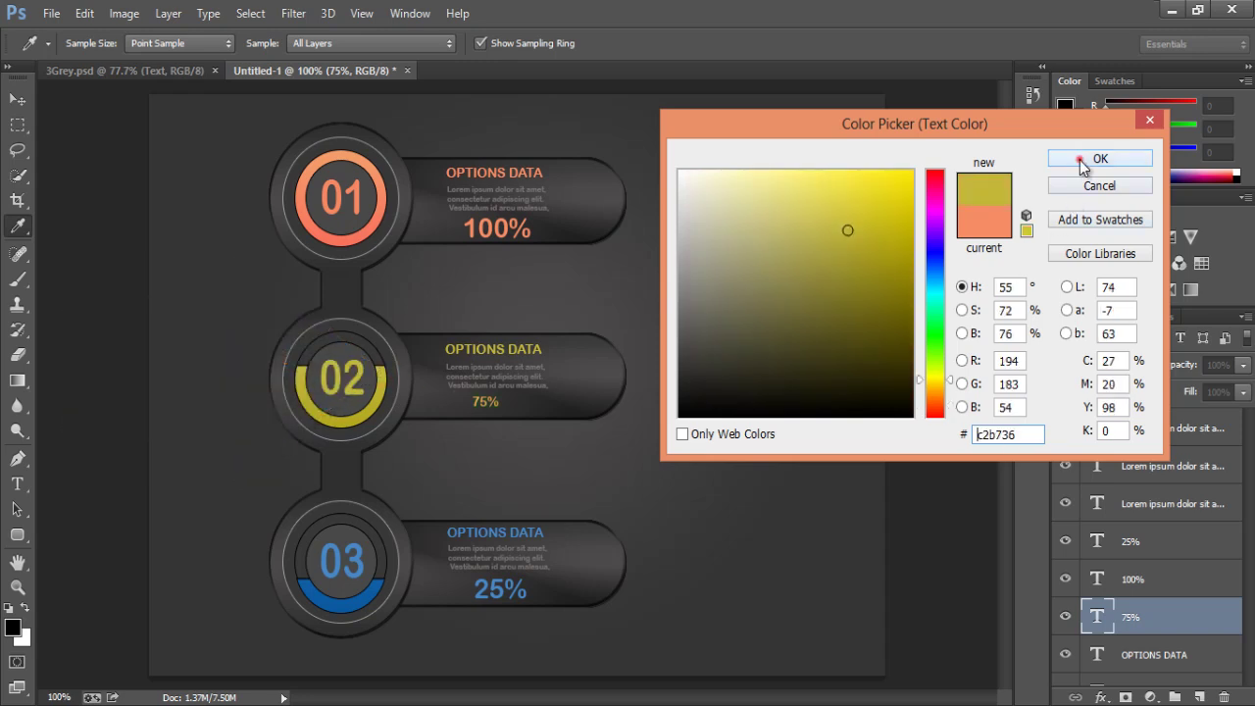
left_click(1080, 160)
left_click(879, 214)
type("28")
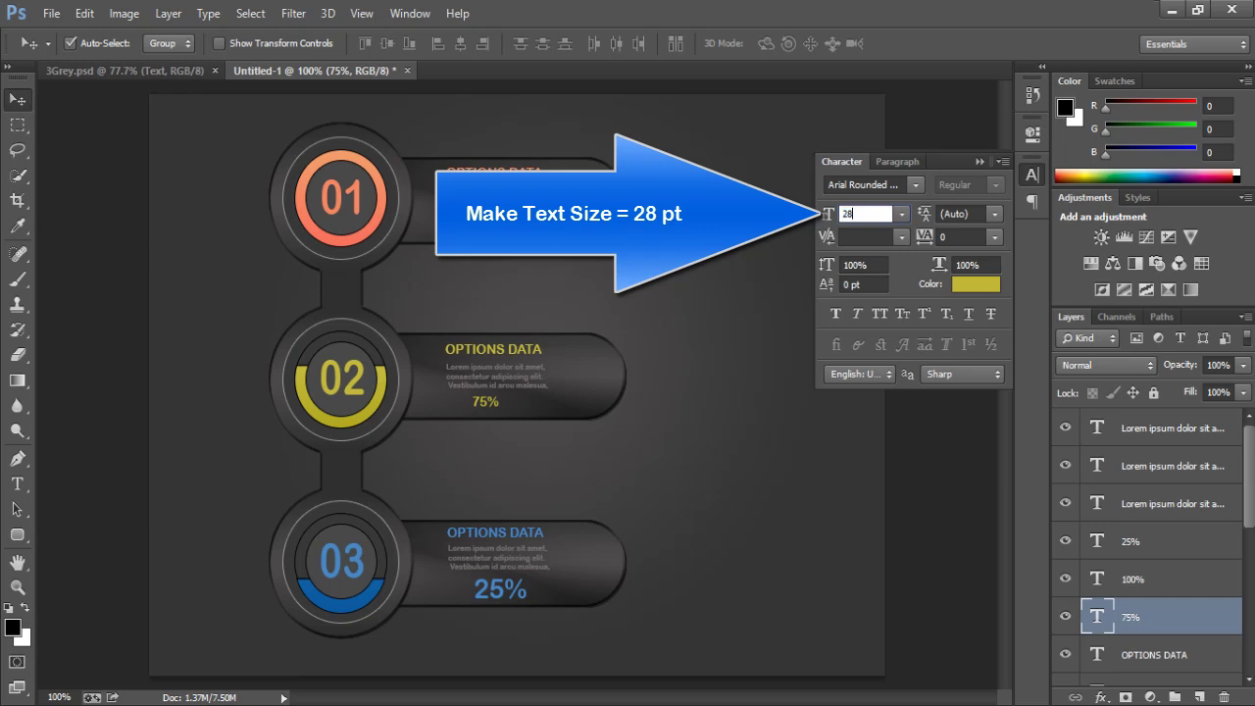
key("Return")
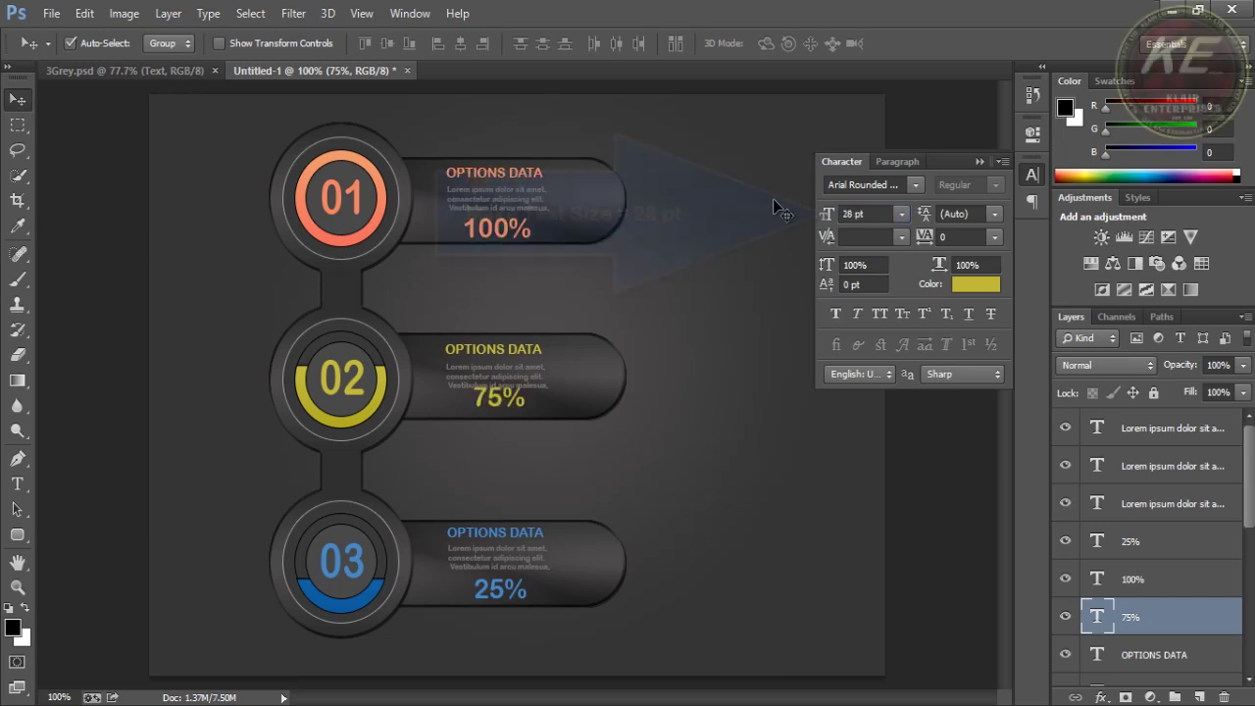
left_click(979, 162)
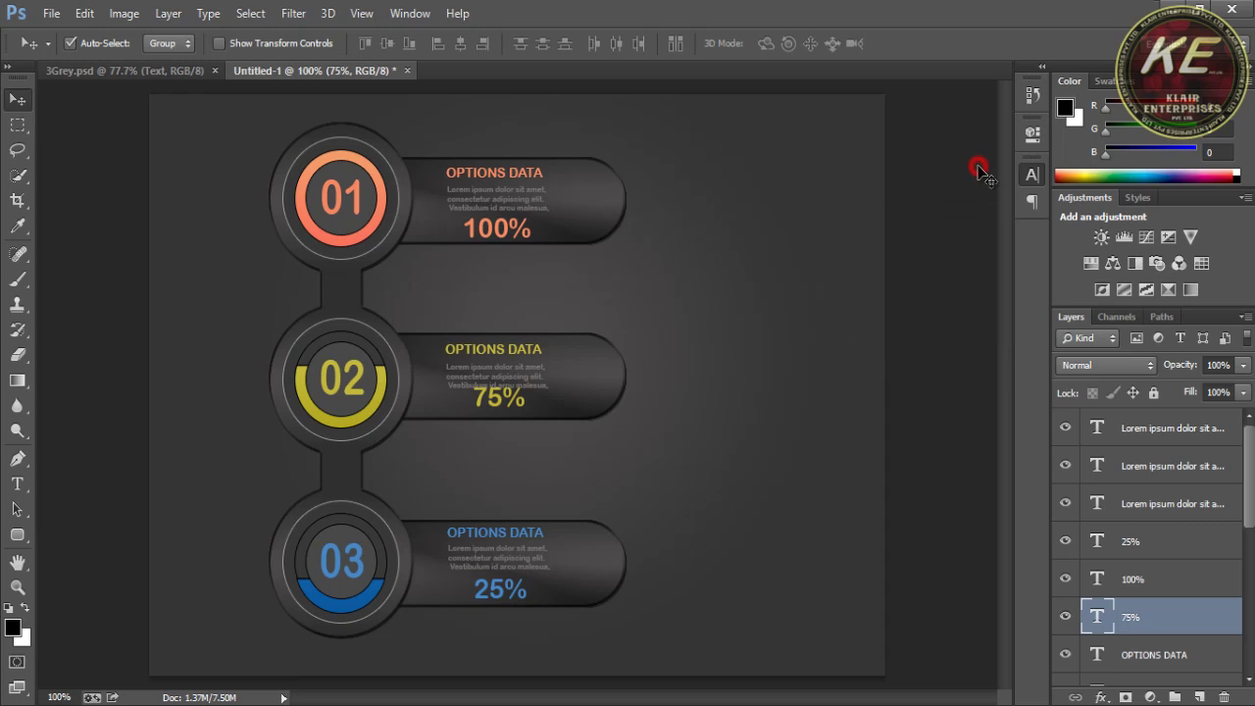
- Nudge the 75% value and the middle lorem text into place
left_click(500, 402)
left_click_drag(501, 403, 502, 410)
key("Up")
key("Up")
key("Up")
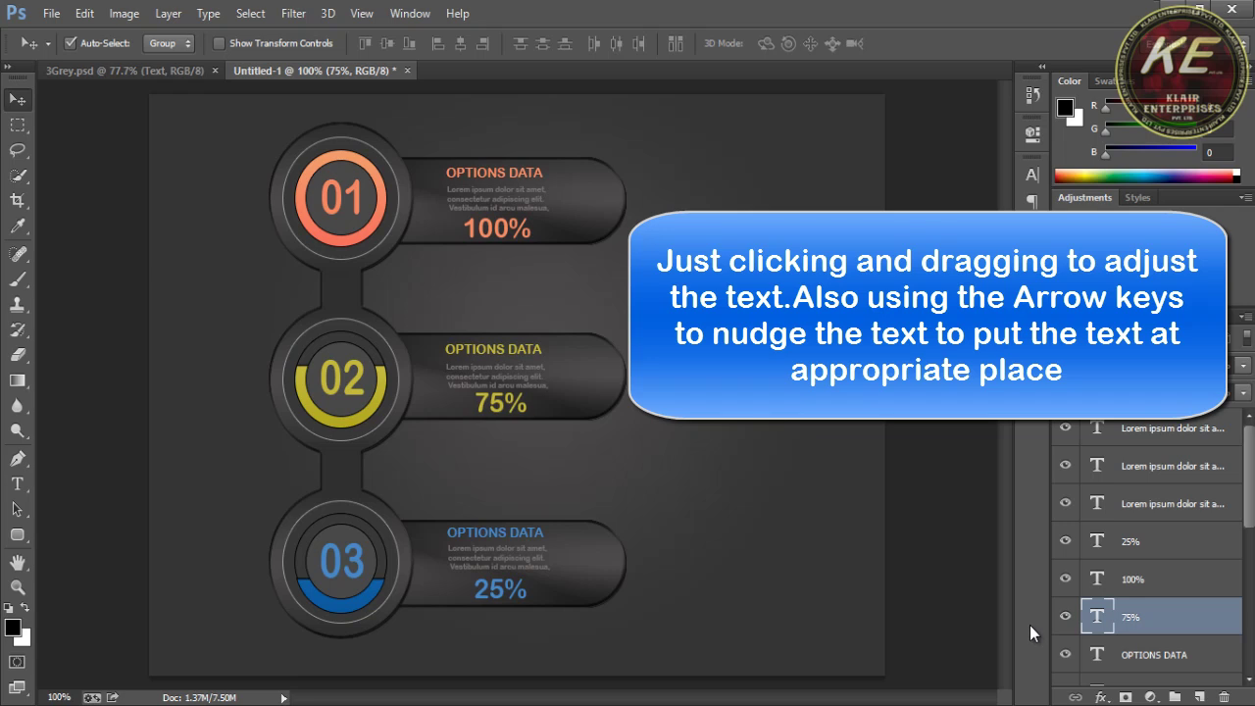
left_click(504, 383)
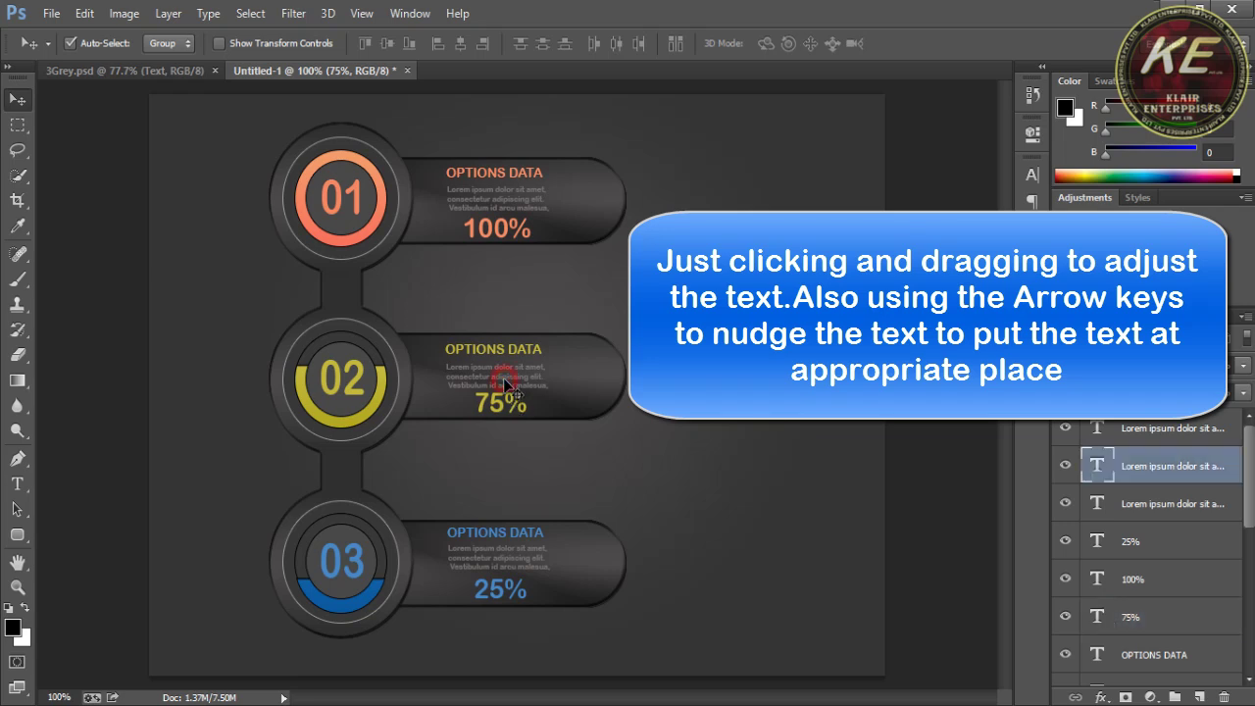
key("Up")
key("Up")
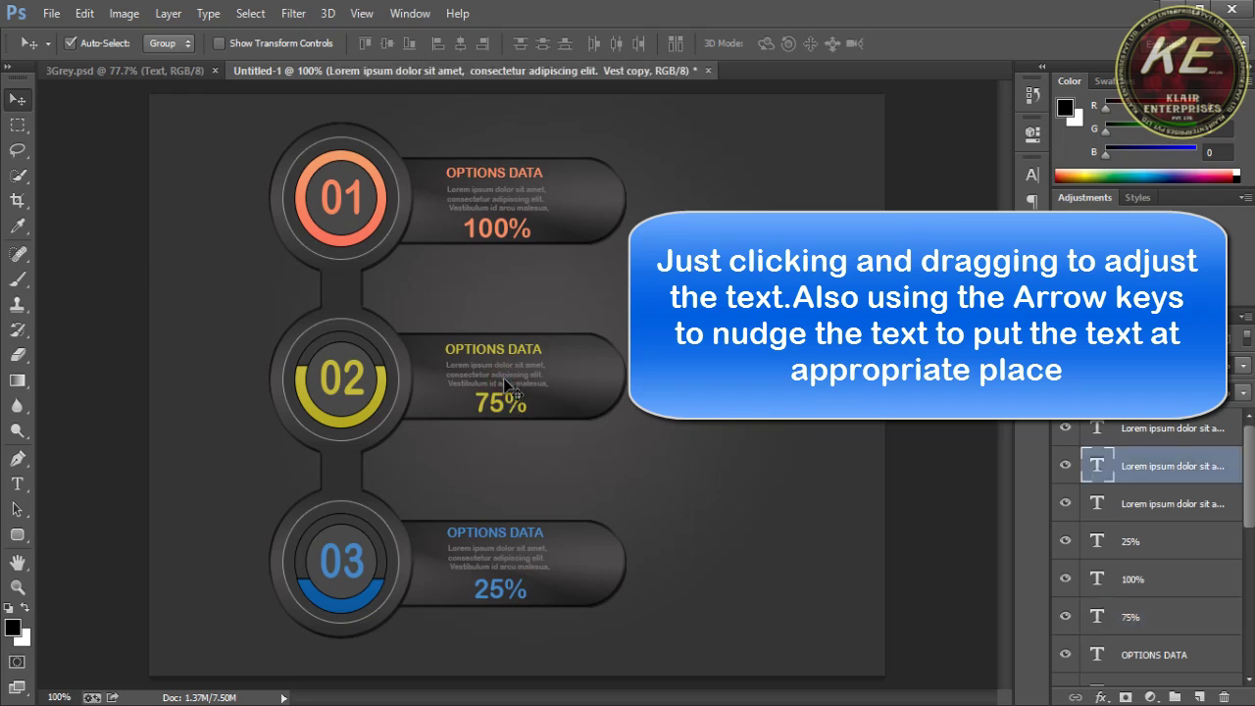
key("Up")
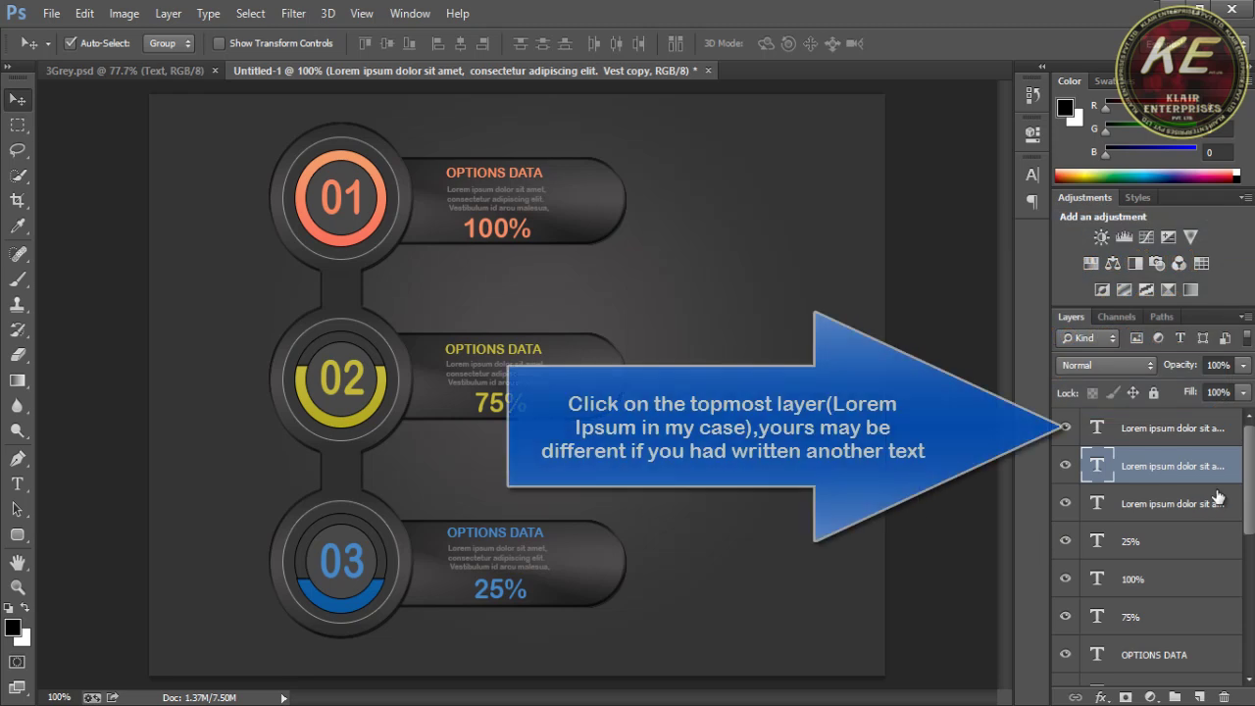
- Group all the text layers into a group named Text
left_click(1187, 433)
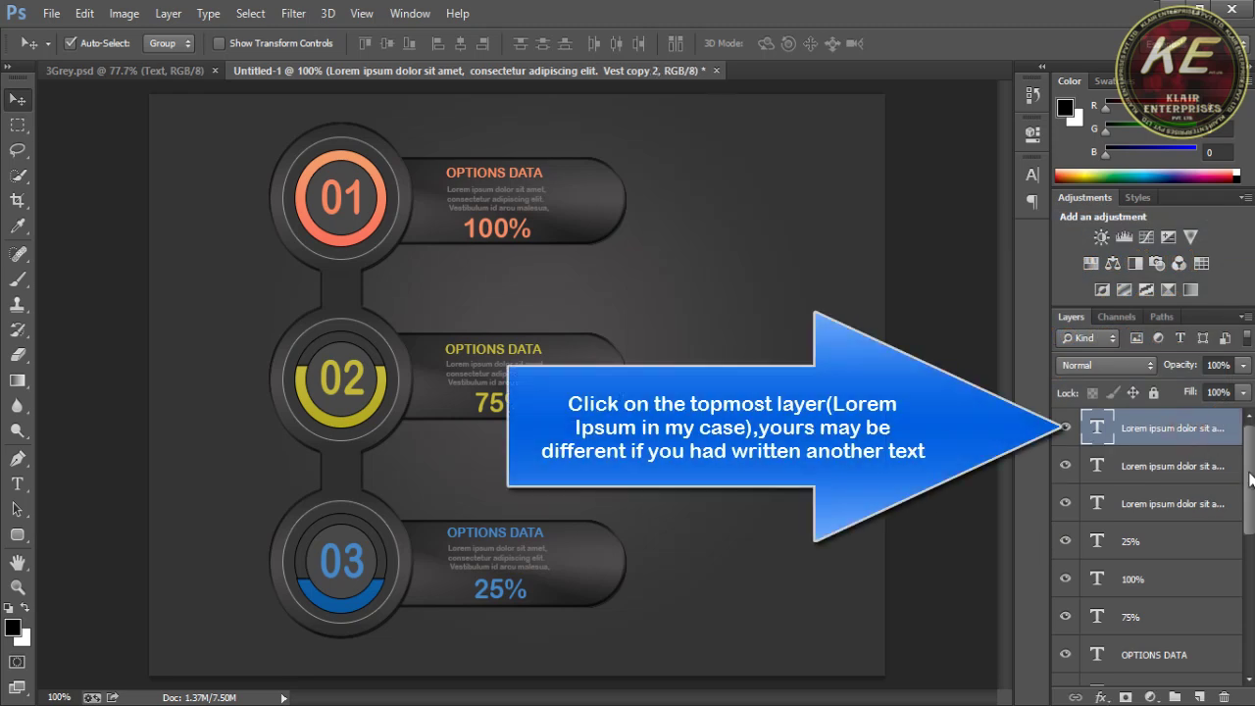
left_click_drag(1249, 481, 1247, 578)
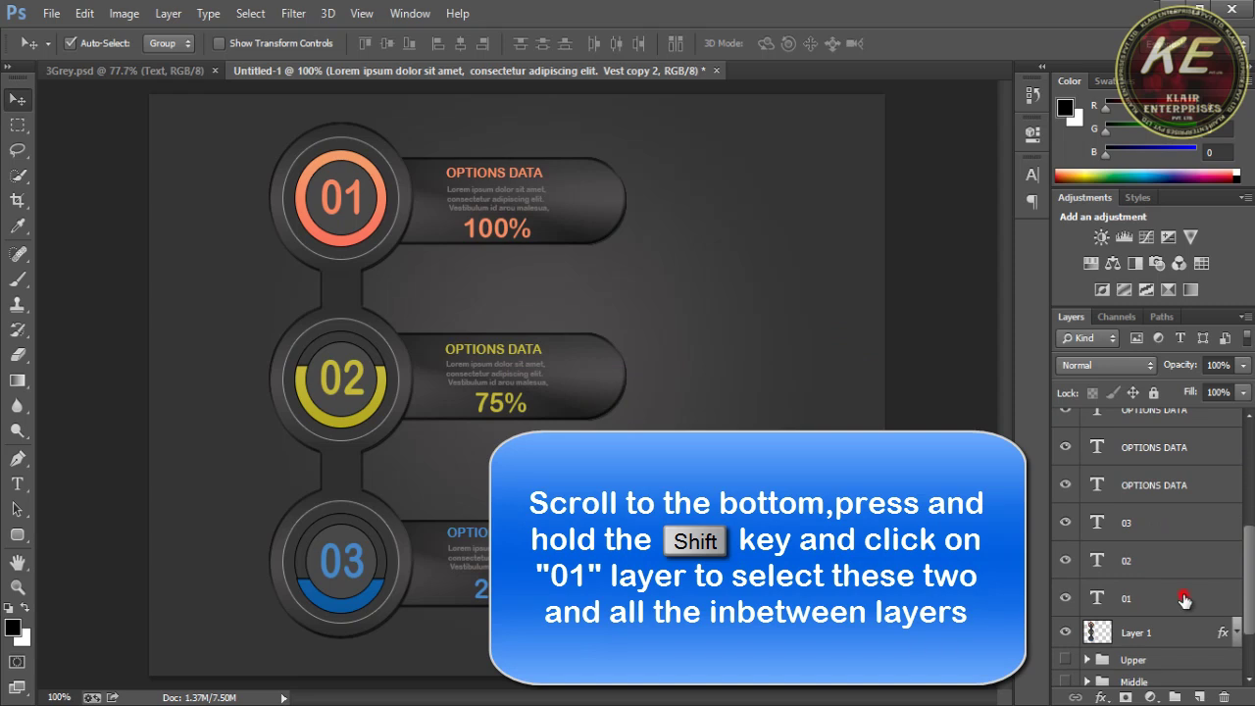
left_click(1183, 600, "shift")
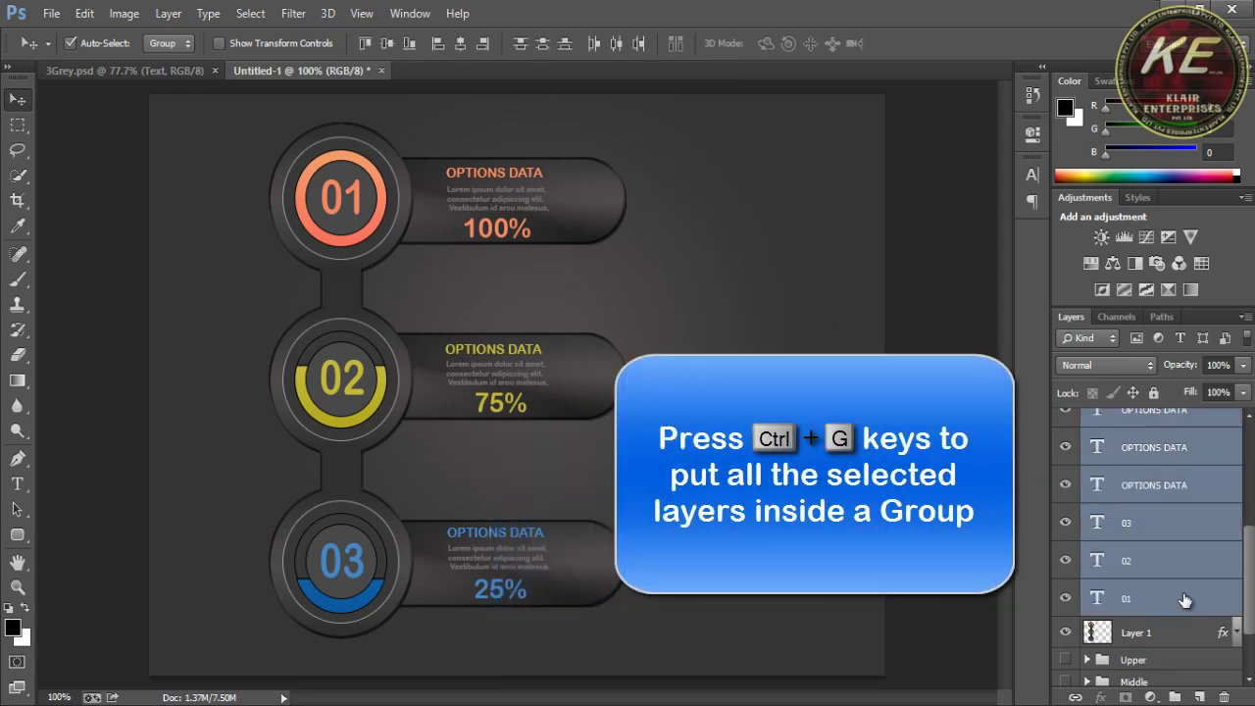
key("ctrl+g")
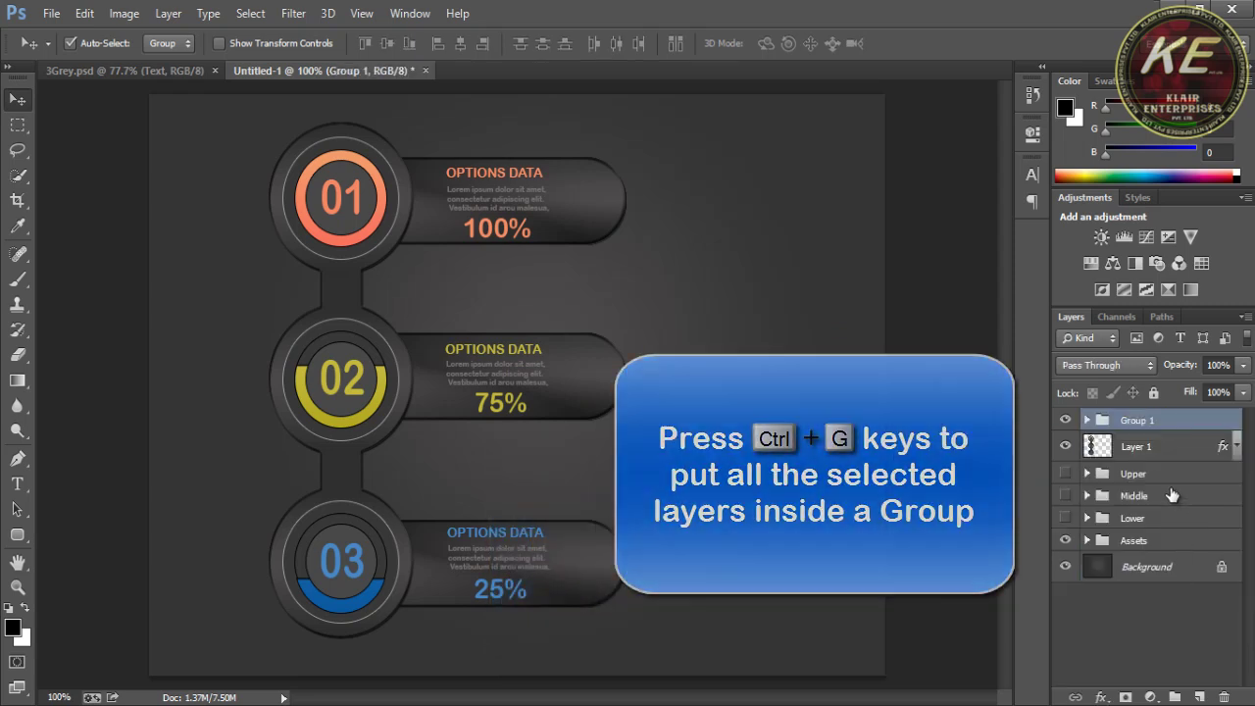
double_click(1139, 419)
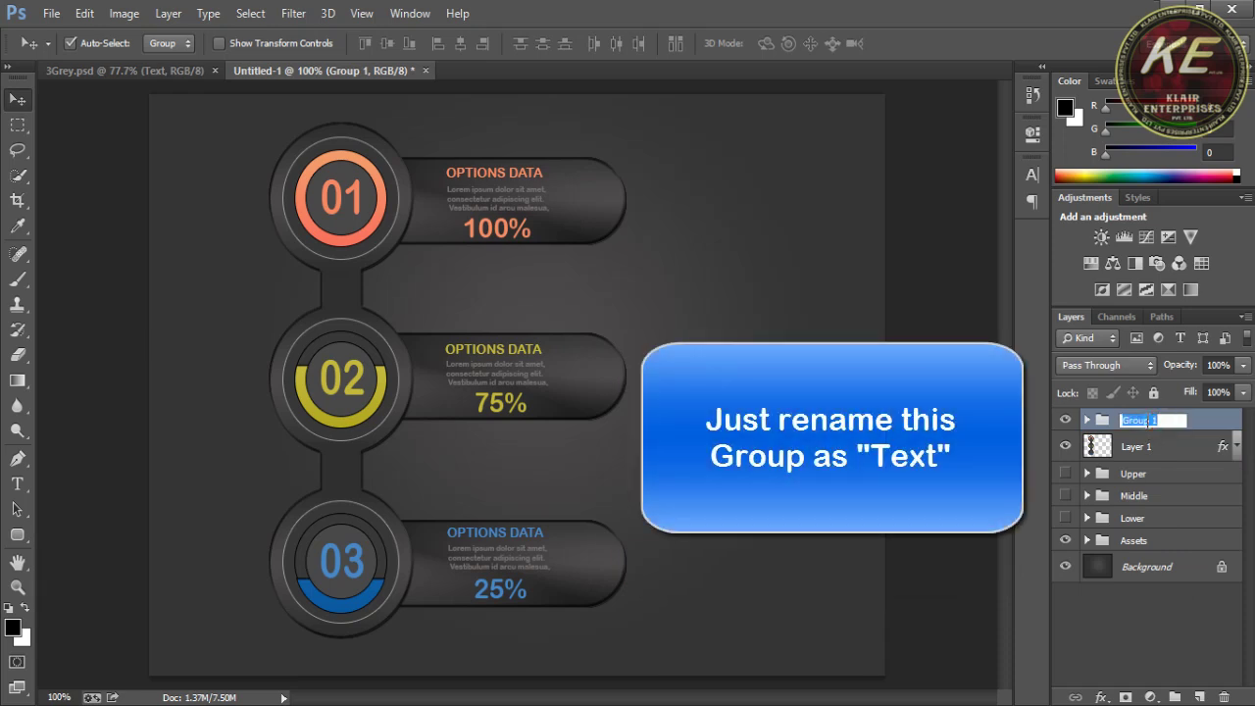
type("Text")
key("Return")
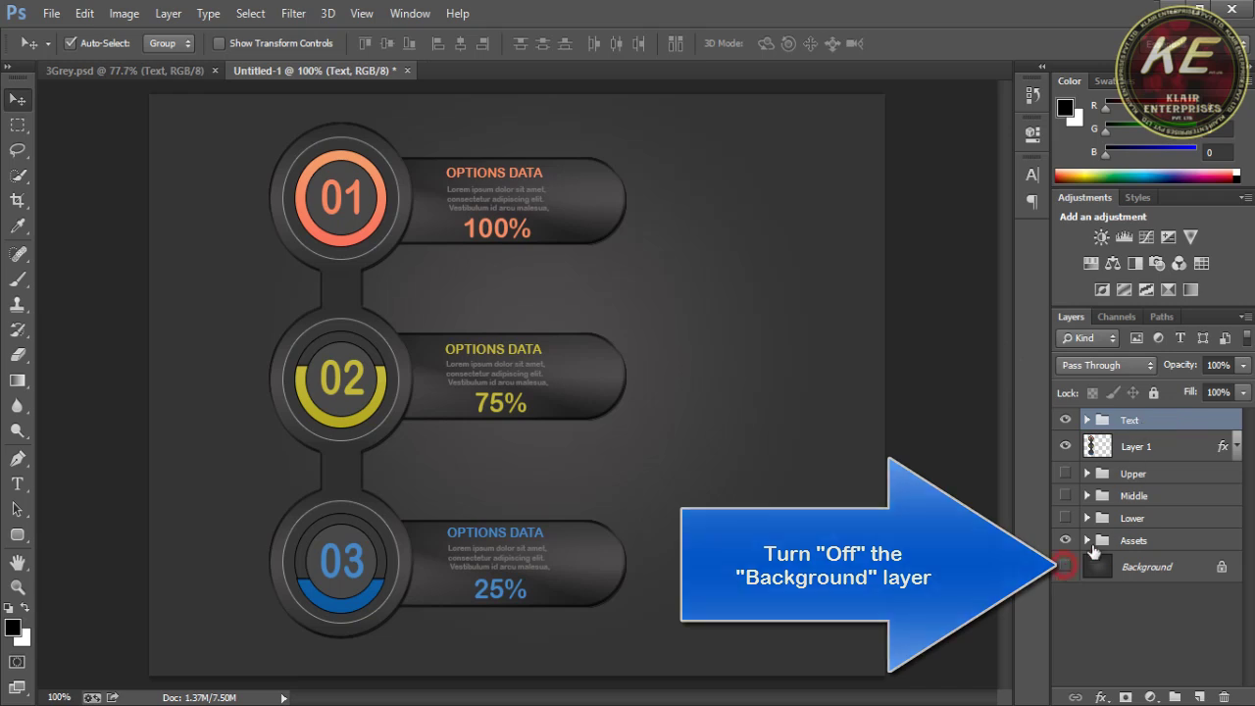
- Stamp the visible artwork into Layer 2 and shift the infographic right and down
left_click(1065, 569)
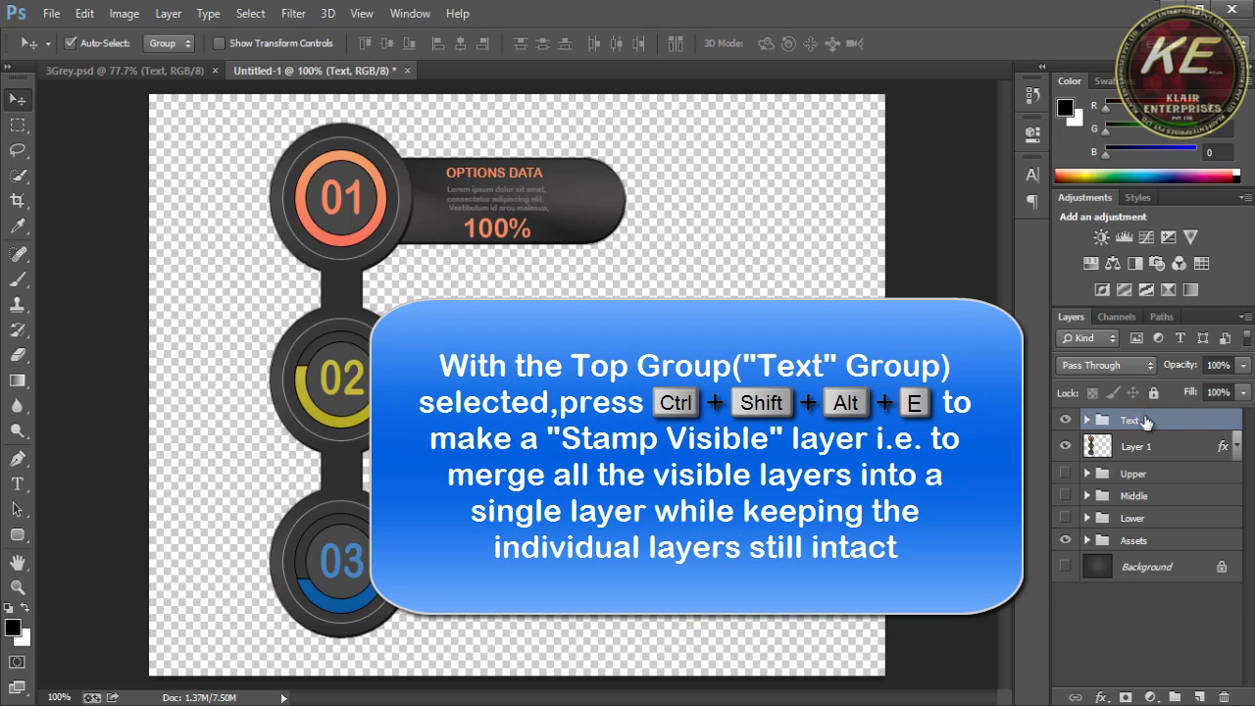
key("ctrl+shift+alt+e")
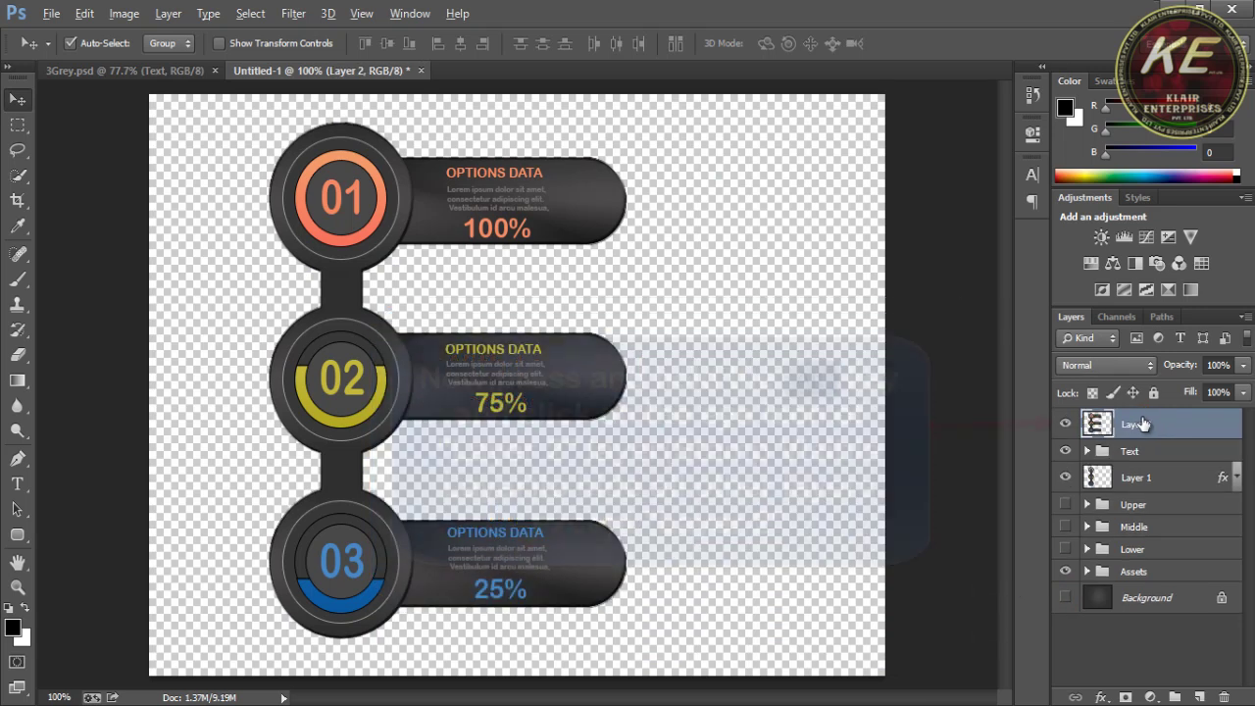
left_click(1069, 427, "alt")
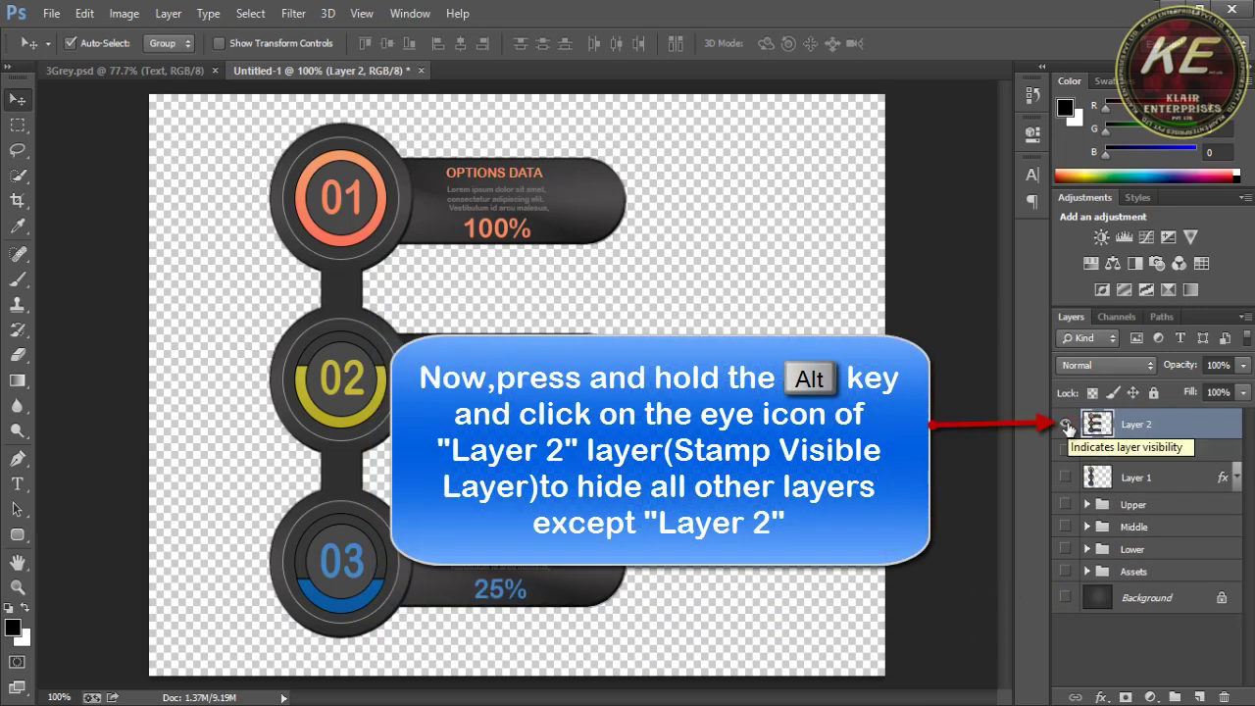
left_click(1066, 597)
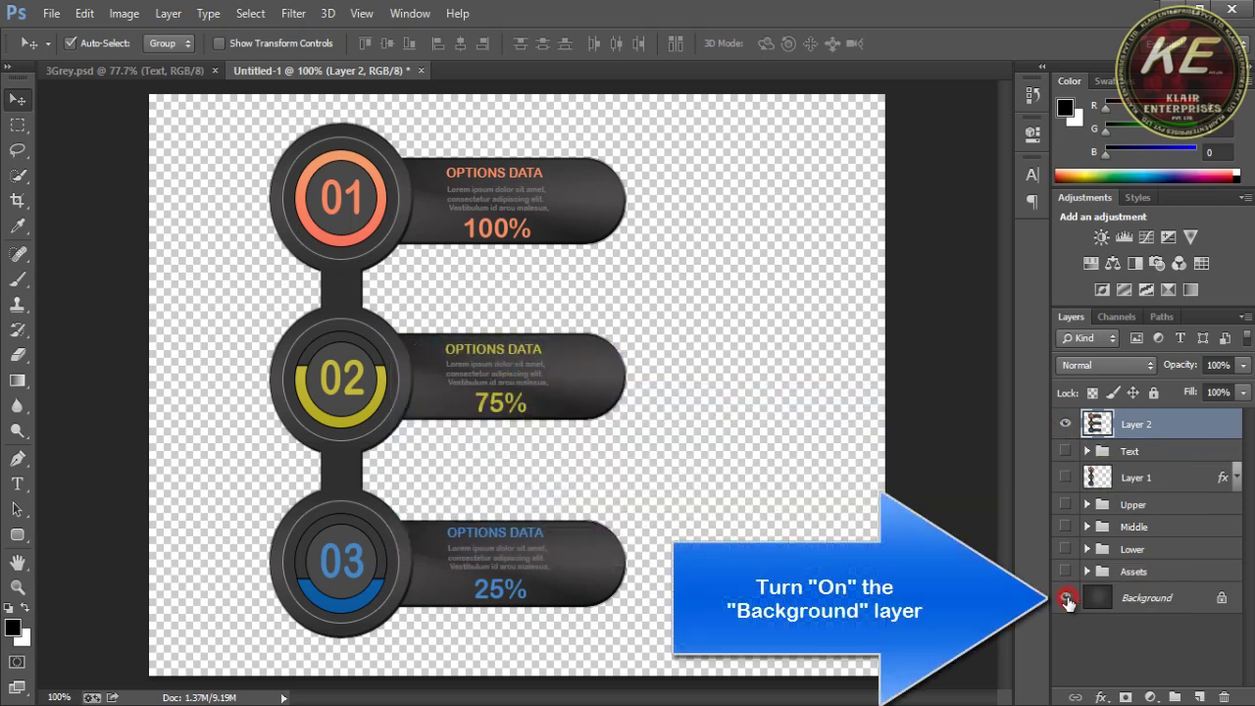
mouse_move(444, 346)
left_mouse_down()
mouse_move(526, 383)
mouse_move(544, 377)
left_mouse_up()
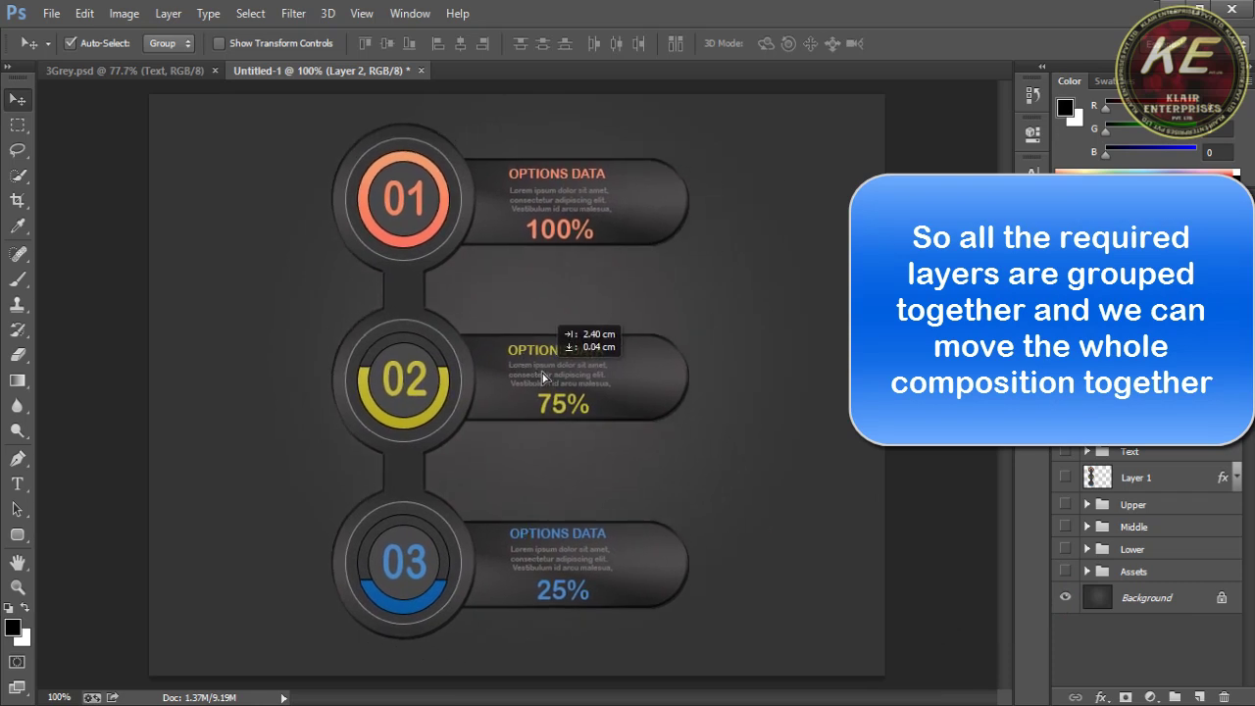